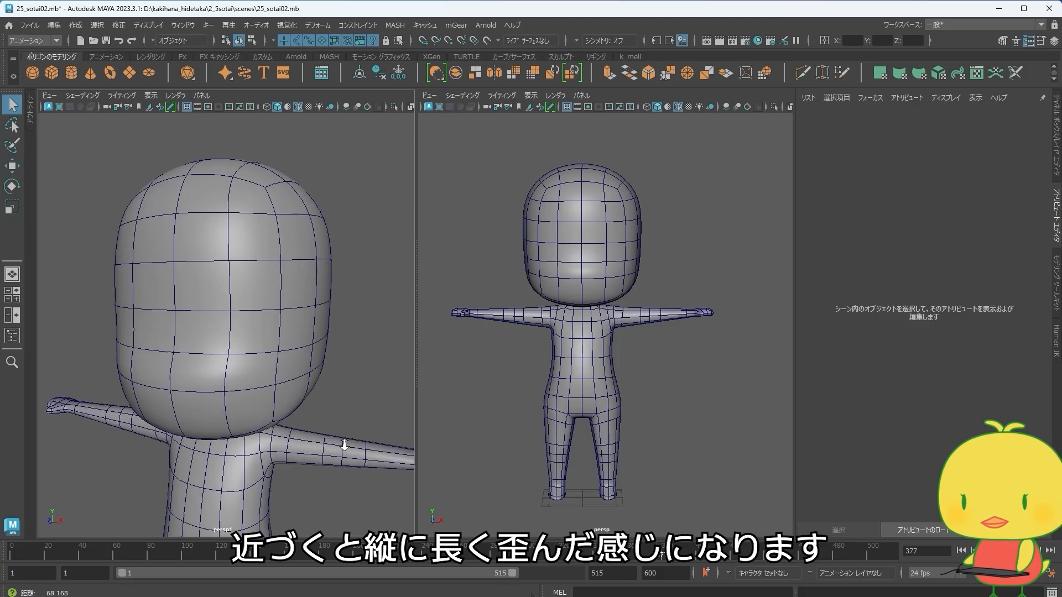
- Compare the lens distortion of the character's head, torso and legs between the two perspective cameras at close range
right_click_drag(633, 425, 650, 472, "alt")
left_click_drag(649, 472, 637, 472, "alt")
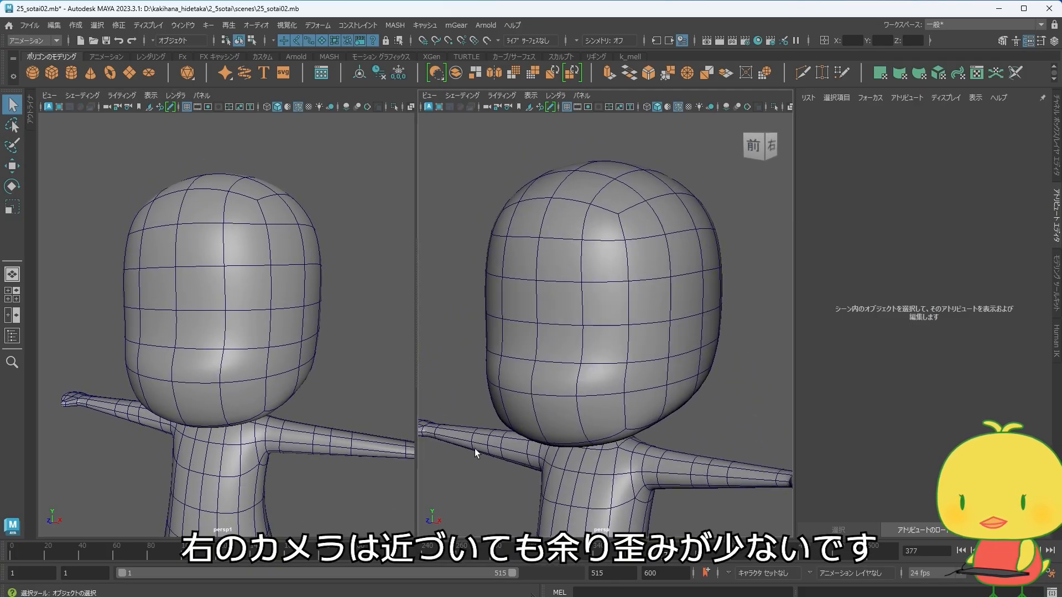
middle_click_drag(382, 434, 368, 325, "alt")
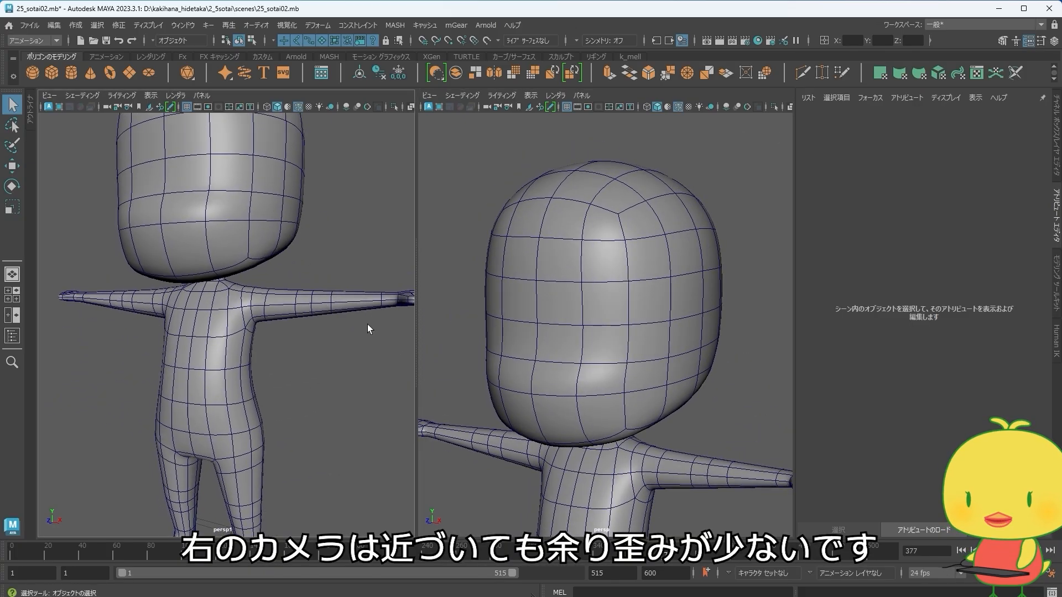
right_click_drag(368, 328, 342, 365, "alt")
middle_click_drag(340, 363, 344, 339, "alt")
right_click_drag(344, 339, 348, 350, "alt")
middle_click_drag(666, 399, 643, 90, "alt")
left_click_drag(663, 160, 672, 256, "alt")
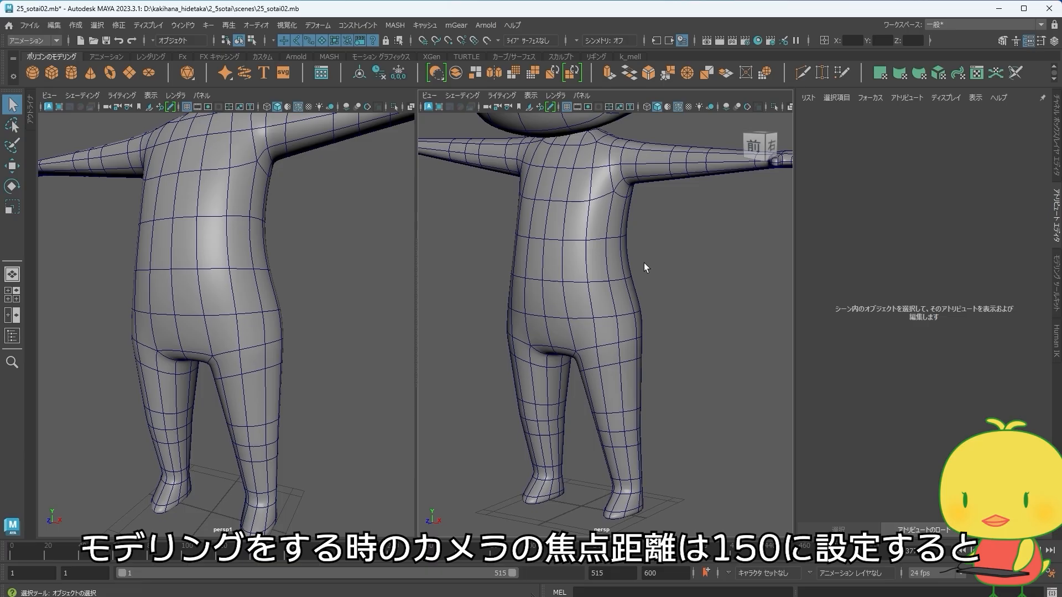
mouse_move(195, 294)
right_mouse_down("alt")
mouse_move(178, 297)
mouse_move(191, 310)
right_mouse_up("alt")
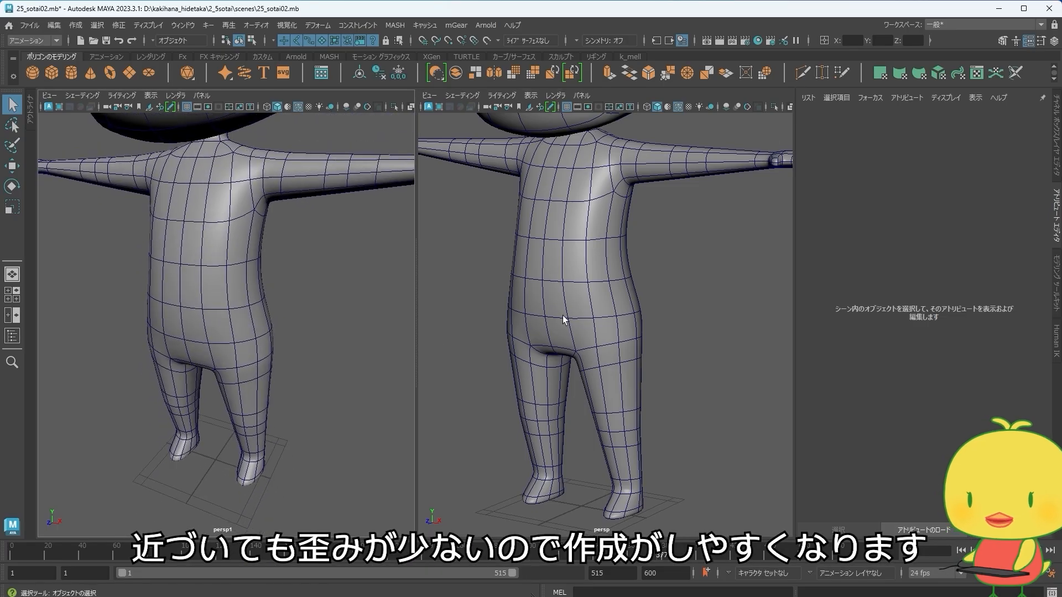
middle_click_drag(564, 320, 596, 512, "alt")
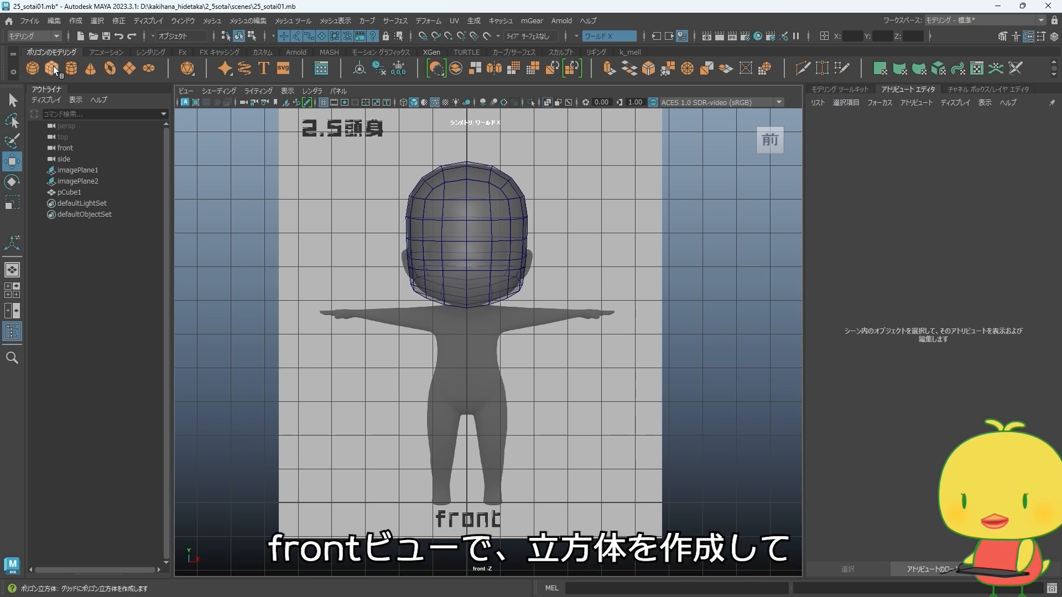
- Create a polygon cube in the front view, then scale and position it over the reference torso, from neck to crotch
left_click(52, 67)
key("r")
left_click_drag(475, 360, 500, 401)
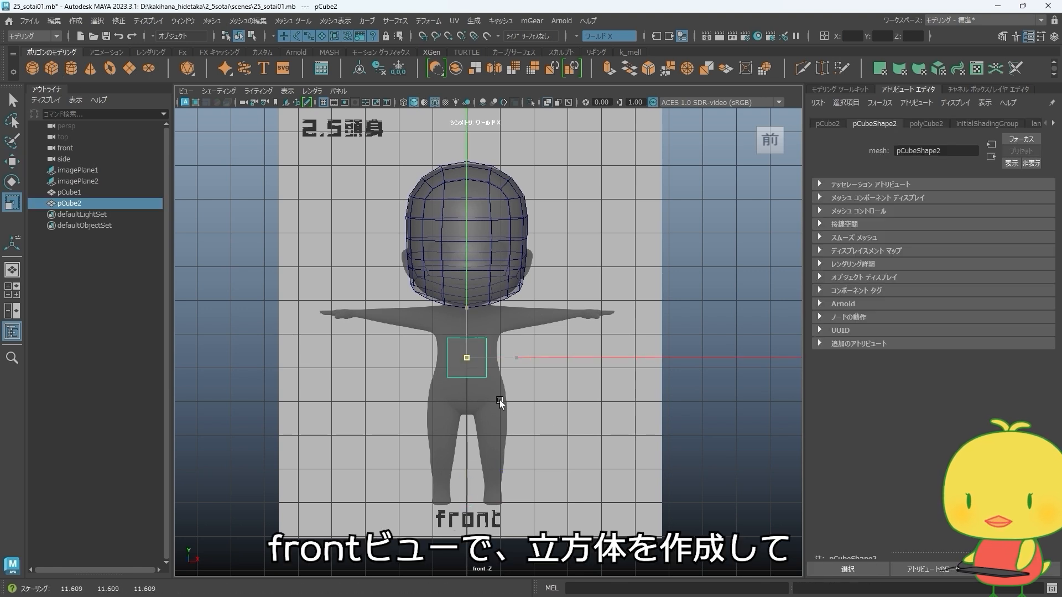
scroll(511, 417, "up", 2)
left_click_drag(461, 314, 467, 270)
key("w")
scroll(533, 330, "up", 2)
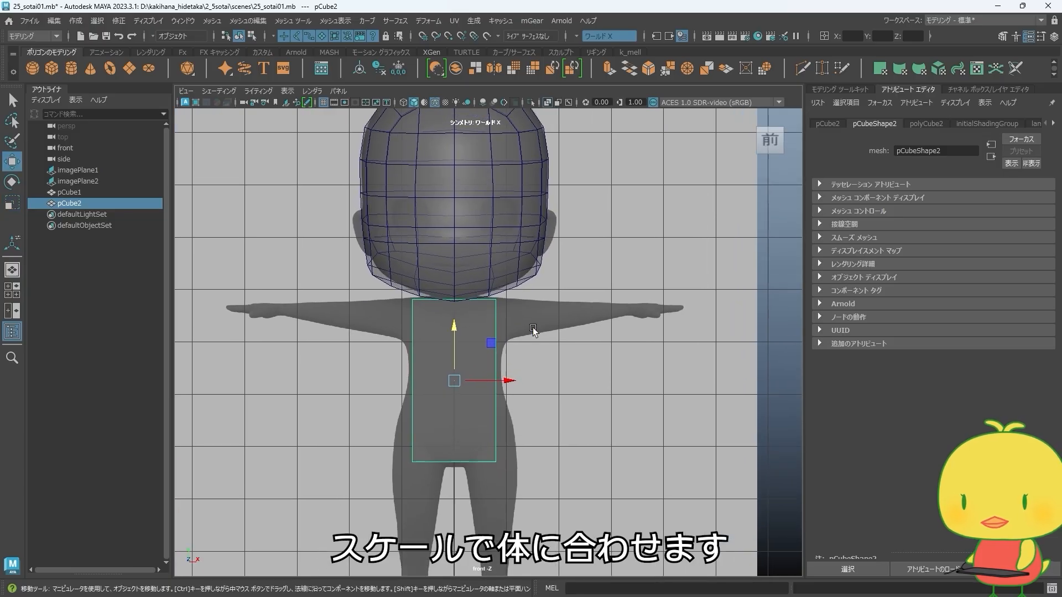
middle_click_drag(453, 354, 433, 351, "alt")
- Set the torso cube's width, height and depth subdivisions to 3
left_click(1053, 37)
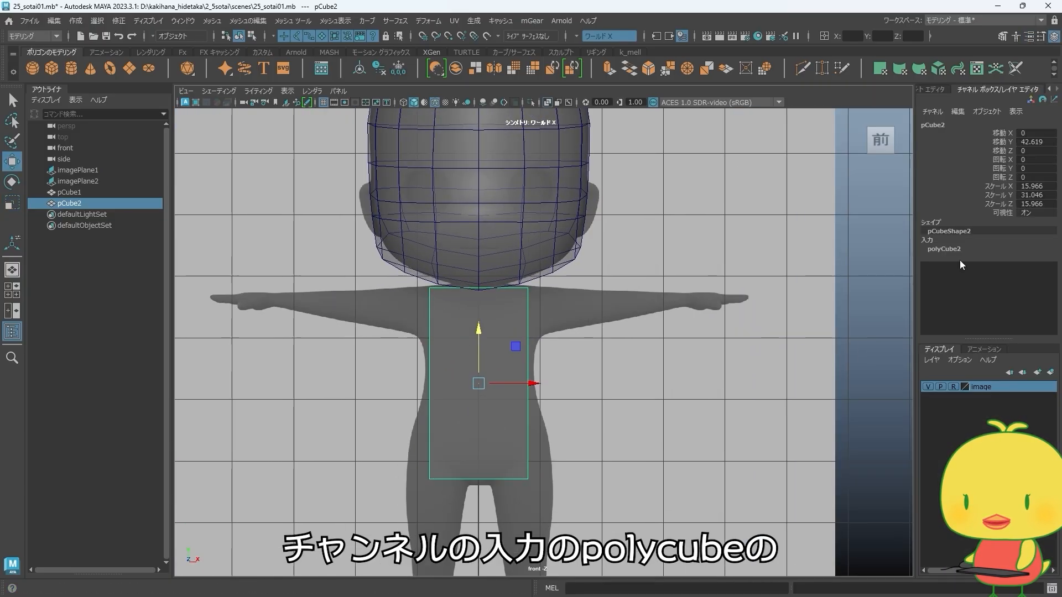
left_click(947, 249)
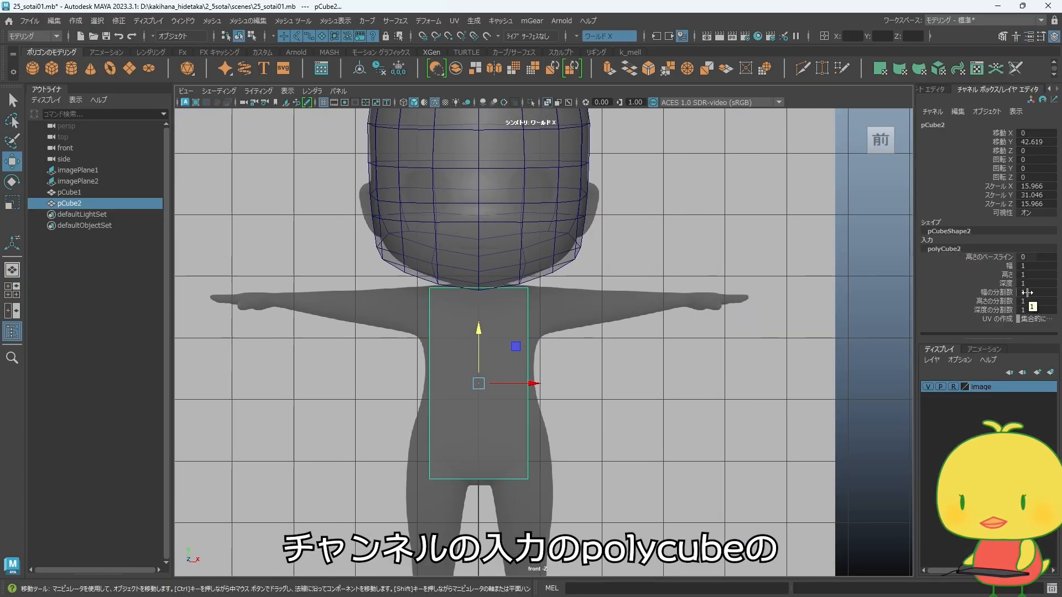
left_click_drag(1027, 293, 1038, 317)
left_click(1038, 310)
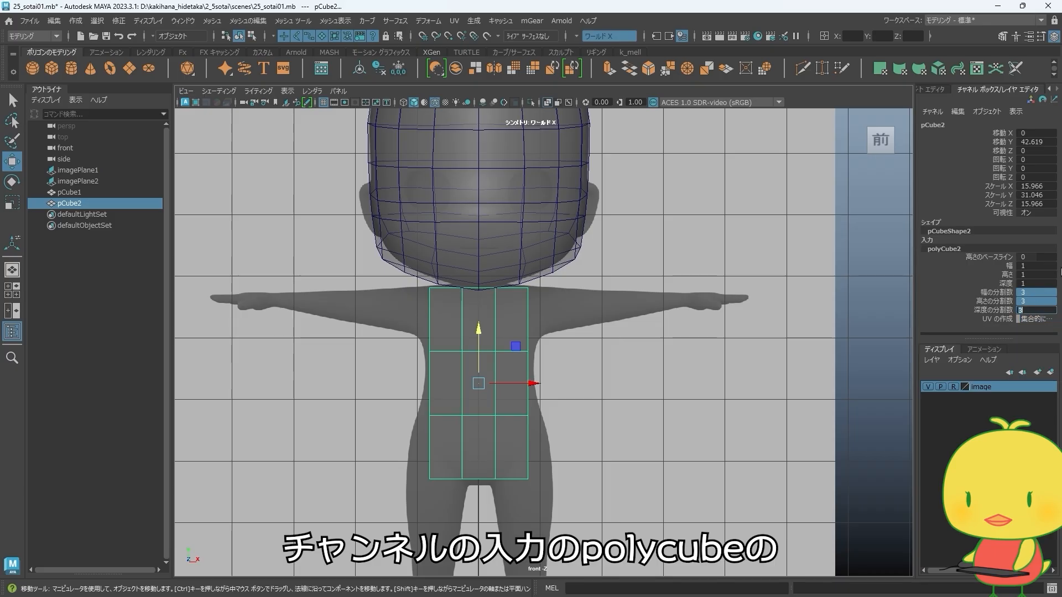
- Raise the torso's second row of vertices to armpit level on the front reference
middle_click_drag(495, 321, 473, 306, "alt")
right_click_drag(490, 331, 430, 325)
left_click_drag(570, 360, 361, 313)
left_click_drag(437, 303, 428, 284)
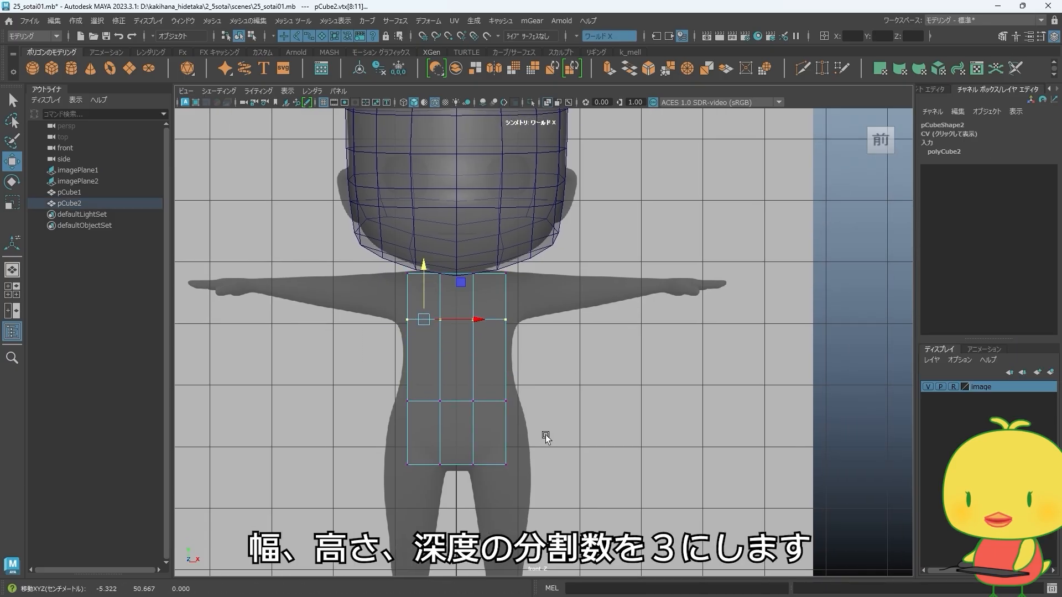
- Move the bottom and hip vertices symmetrically to match the crotch and outer hip outline in the front reference
middle_click_drag(546, 438, 497, 332, "alt")
scroll(426, 387, "up", 1)
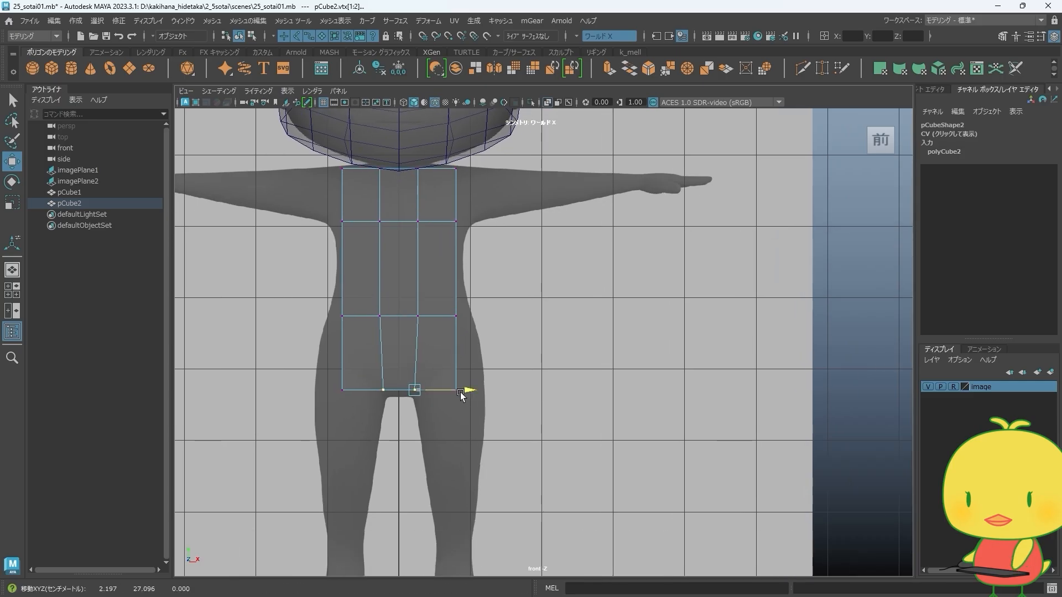
left_click_drag(440, 412, 412, 364)
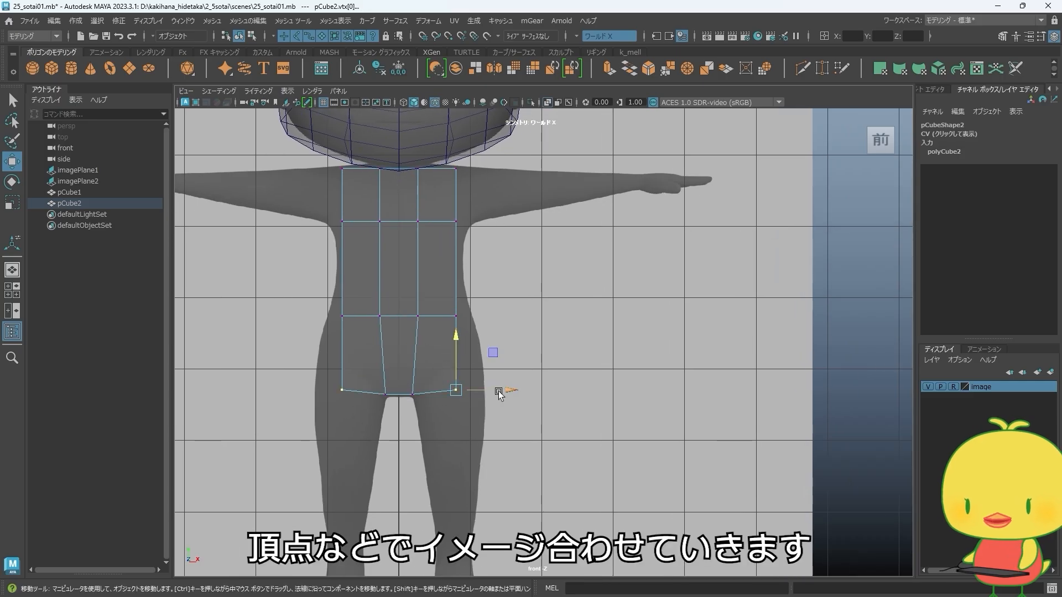
left_click_drag(498, 393, 525, 390)
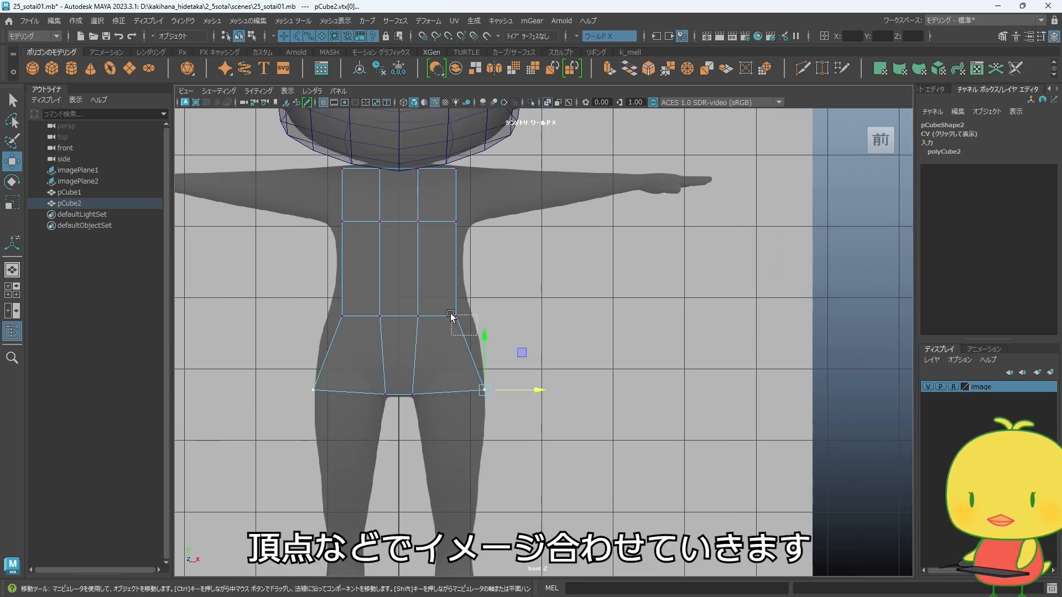
left_click_drag(450, 316, 451, 315)
left_click_drag(472, 316, 481, 315)
- Insert a horizontal edge loop across the torso's waist with the Multi-Cut tool
key("F8")
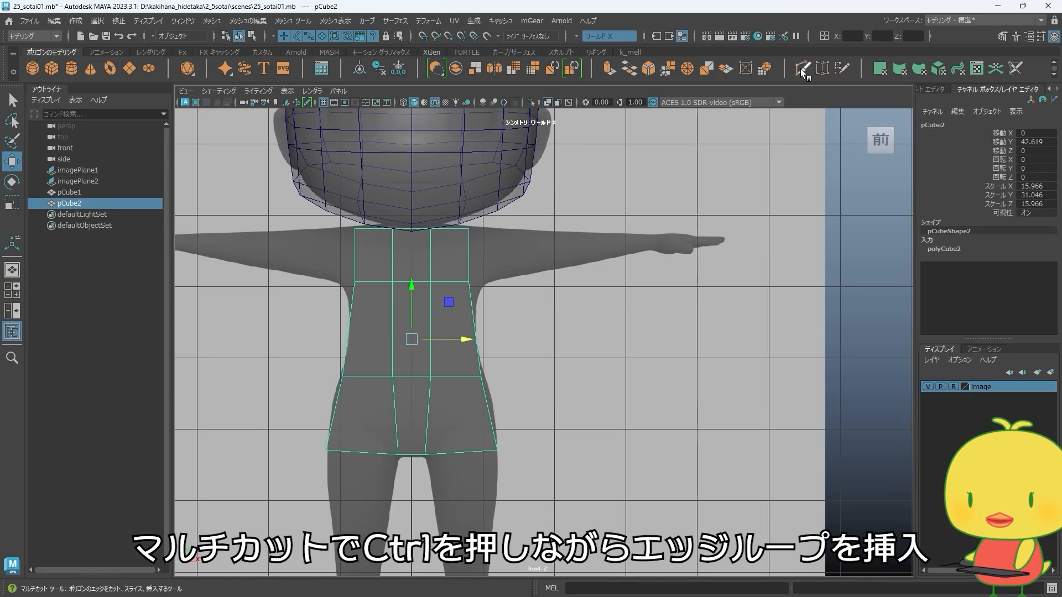
left_click(802, 69)
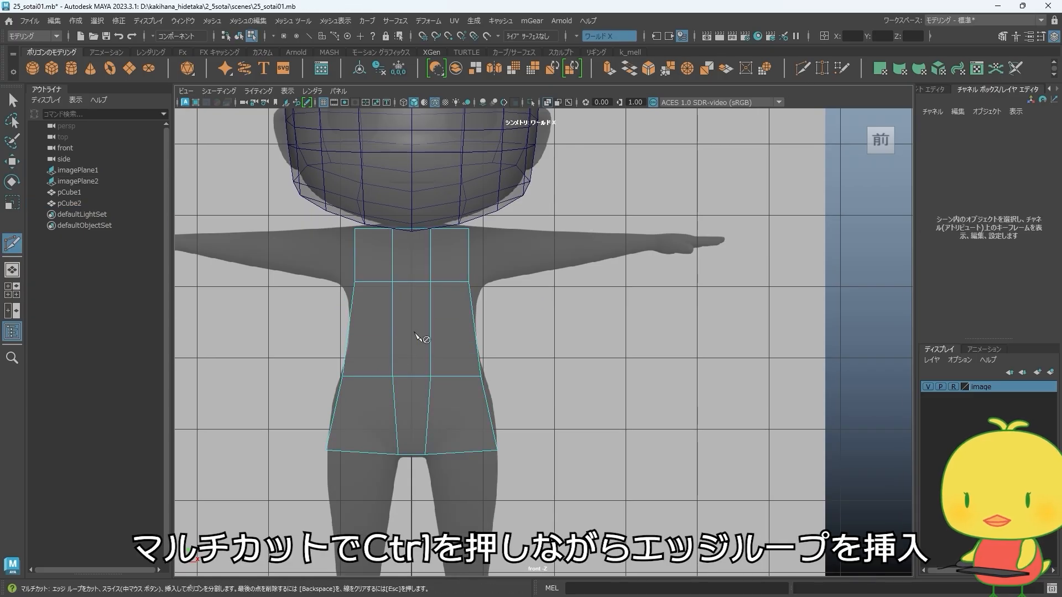
left_click(413, 330, "ctrl")
key("w")
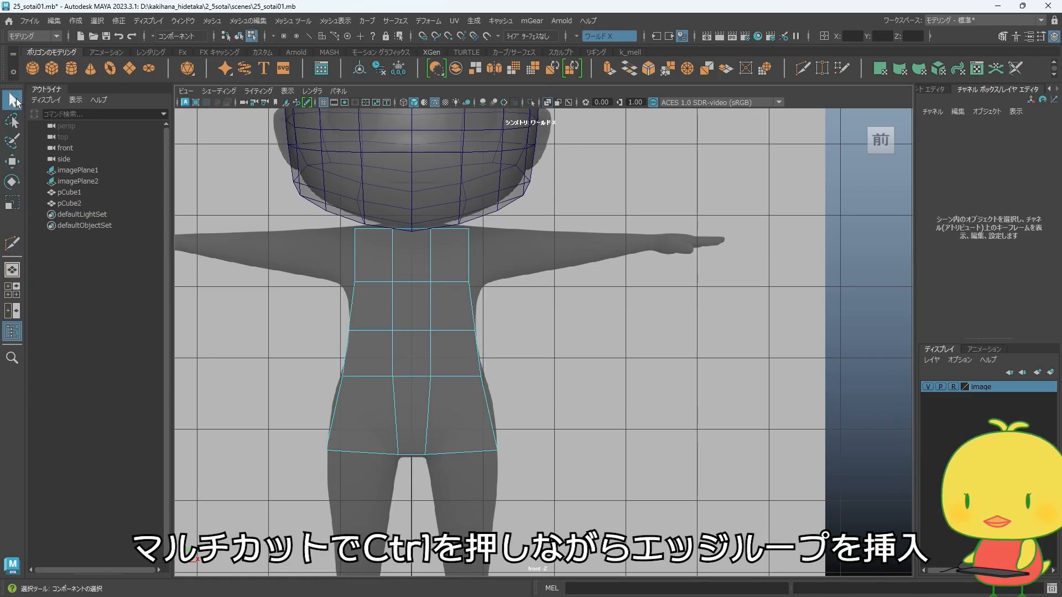
- Widen the outer chest vertices and the outer vertices of the upper hip row to the front silhouette
left_click_drag(496, 304, 451, 222)
left_click_drag(499, 255, 507, 254)
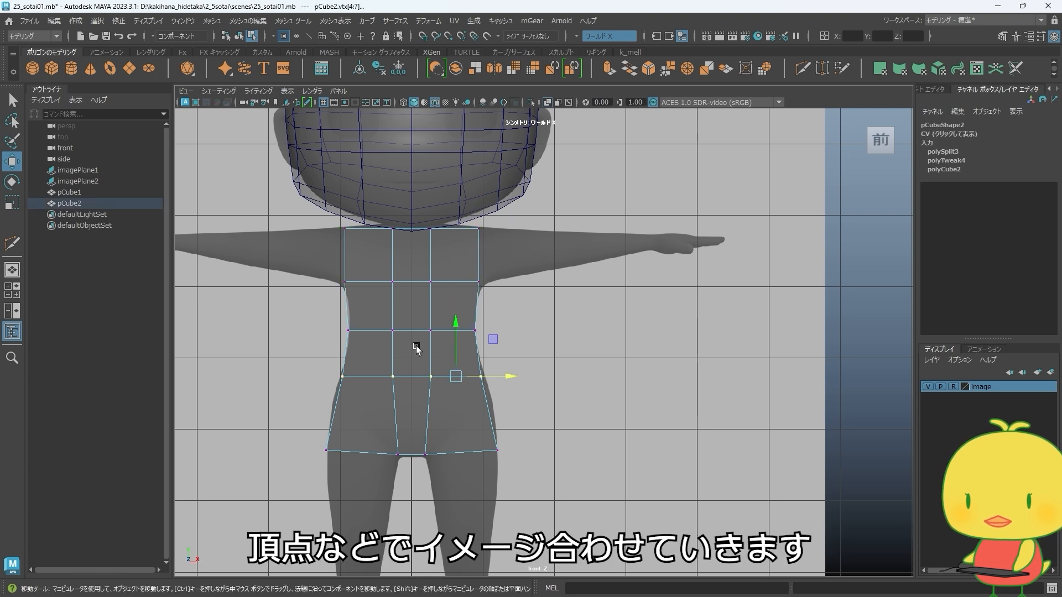
left_click_drag(459, 343, 458, 345)
left_click_drag(496, 399, 504, 375)
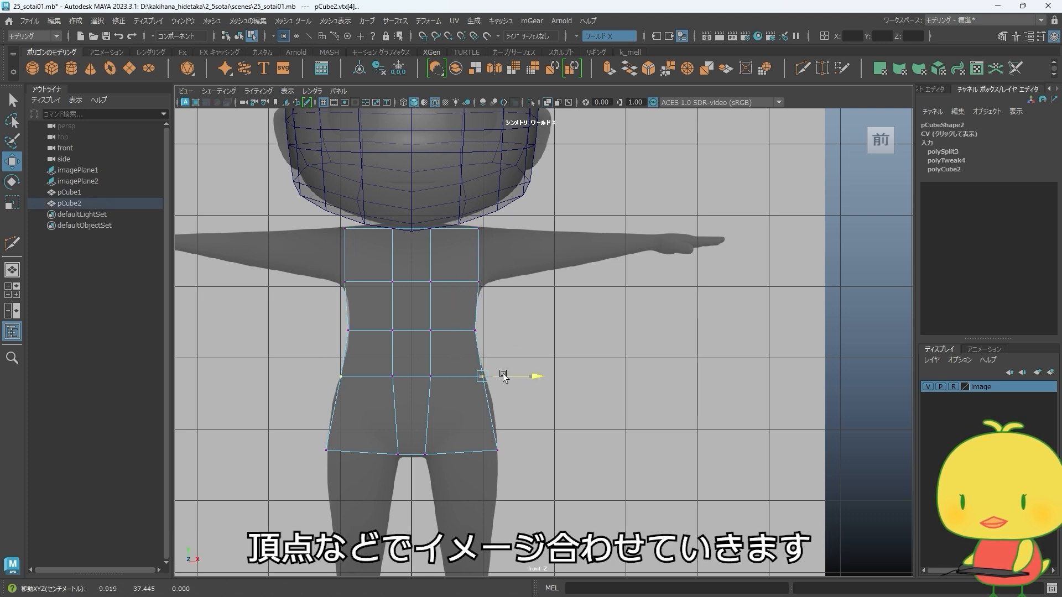
- Insert a horizontal edge loop between the upper hip row and the torso's bottom edge with the Multi-Cut tool
middle_click_drag(510, 374, 518, 339, "alt")
right_click_drag(419, 353, 478, 266)
key("y")
left_click(439, 341)
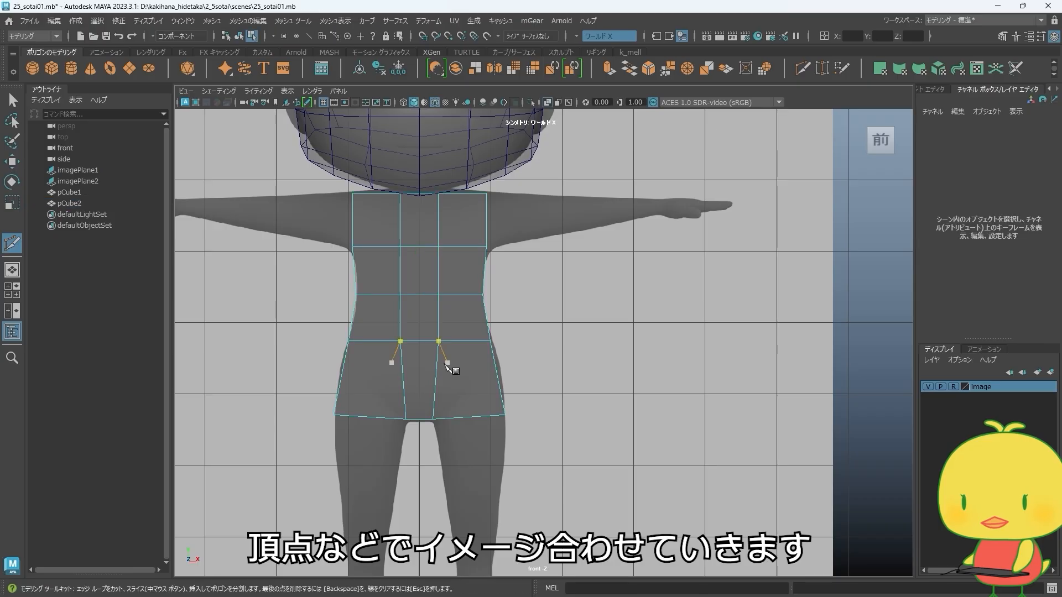
key("w")
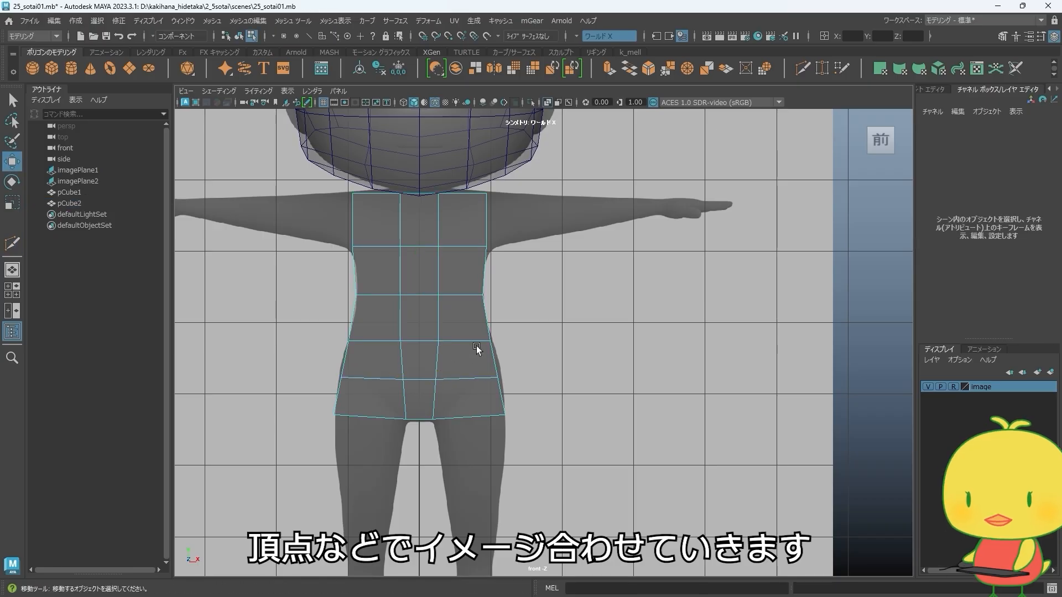
- Move the new hip loop's outer vertices outward to the front silhouette
right_click_drag(477, 348, 418, 293)
left_click_drag(505, 387, 483, 363)
left_click_drag(518, 378, 522, 378)
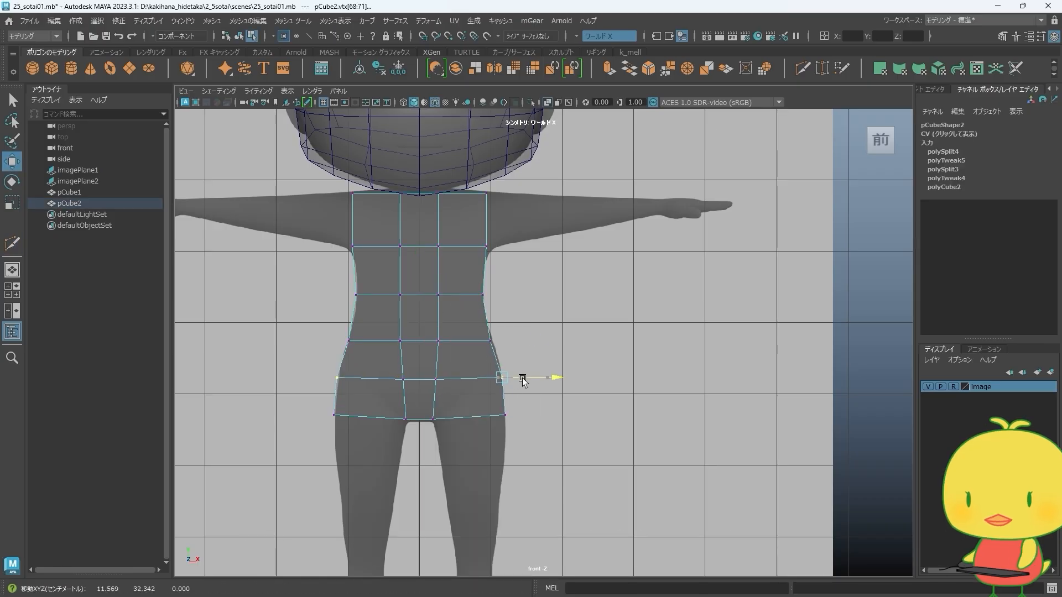
- Switch to the side view and pull the torso's top front vertices back to the base of the neck
scroll(553, 384, "down", 5)
key("space")
key("space")
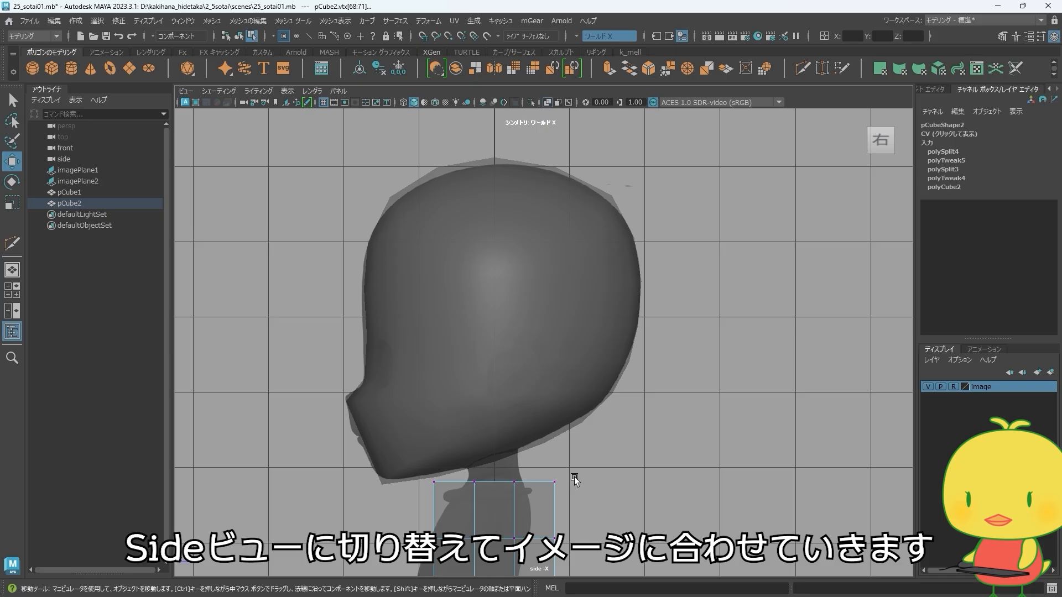
middle_click_drag(574, 477, 582, 410, "alt")
middle_click_drag(506, 385, 474, 411, "alt")
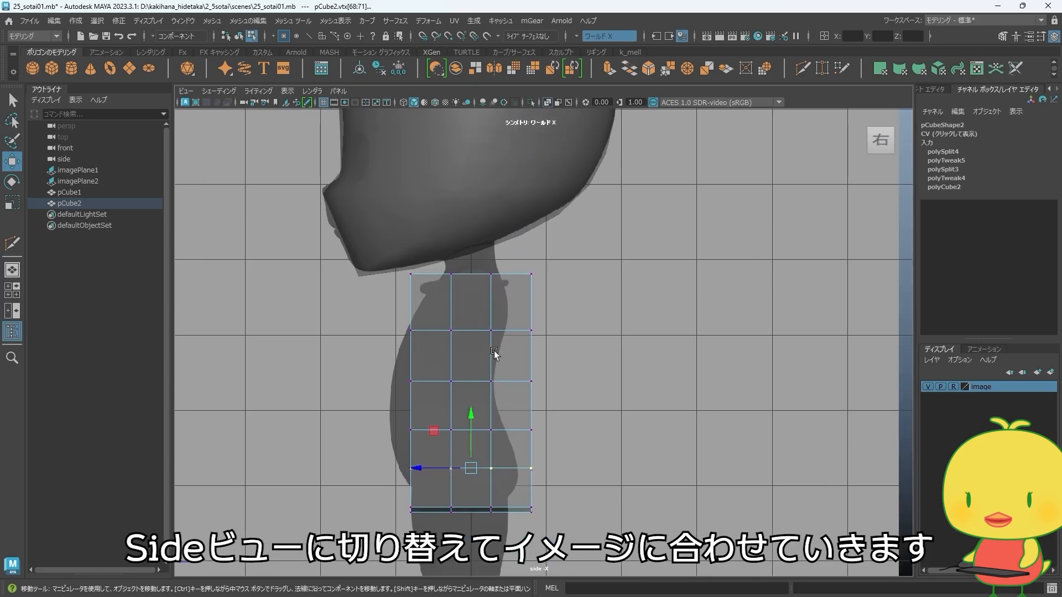
middle_click_drag(432, 356, 425, 321, "alt")
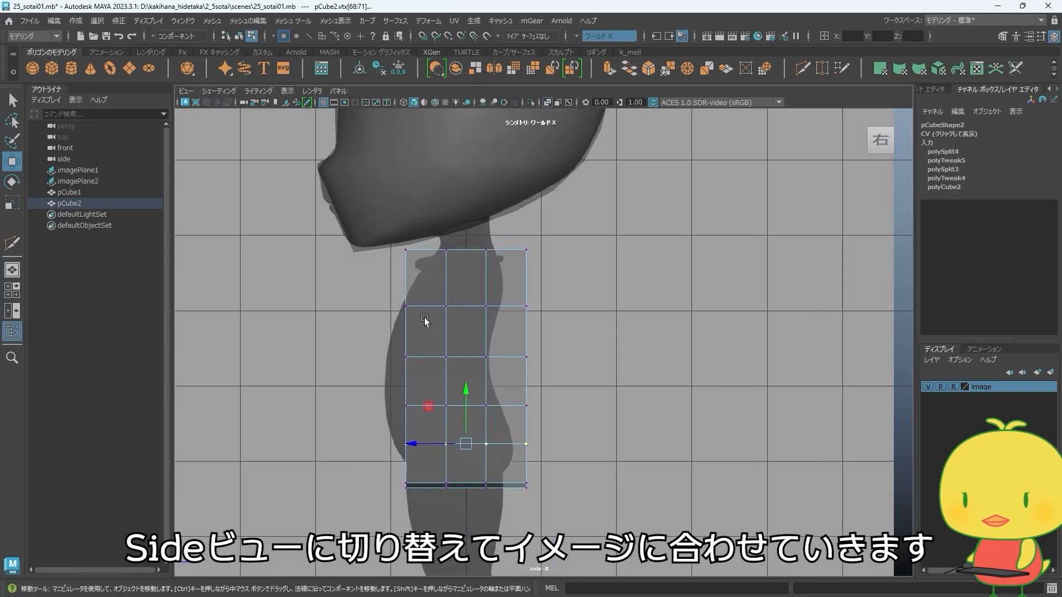
left_click_drag(387, 232, 386, 231)
left_click_drag(383, 250, 409, 251)
- Push the front vertices of the belly and lower abdomen forward to follow the side silhouette
middle_click_drag(413, 361, 382, 292, "alt")
left_click_drag(389, 268, 355, 352)
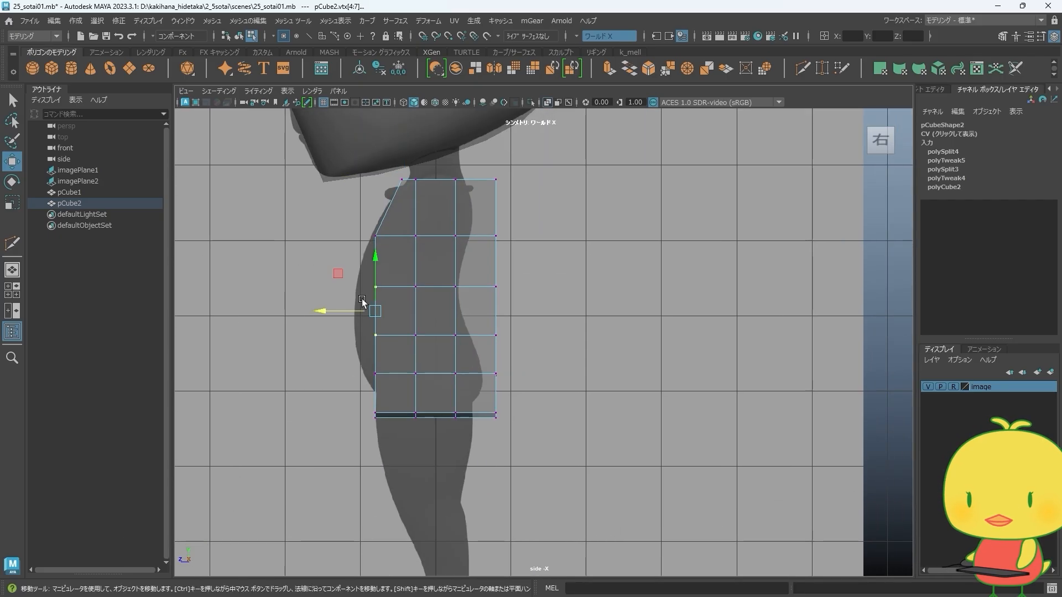
left_click_drag(360, 309, 342, 311)
left_click_drag(358, 367, 385, 384)
left_click_drag(363, 375, 356, 376)
- Move the middle and back vertices of the top and chest rows forward to fit the upper back silhouette
middle_click_drag(529, 262, 516, 325, "alt")
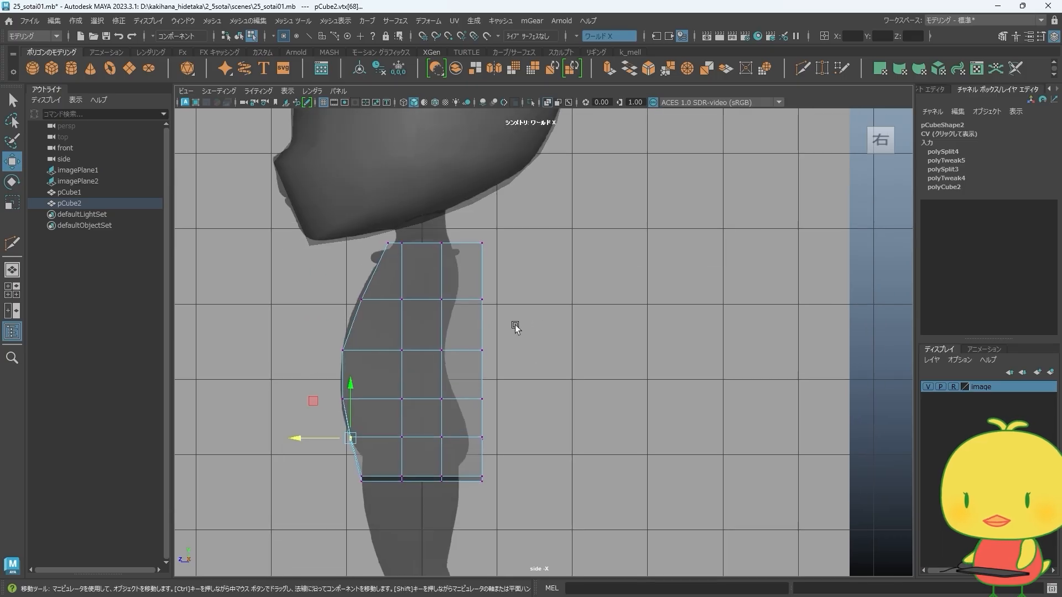
left_click_drag(432, 299, 389, 292)
left_click_drag(403, 300, 389, 300)
left_click_drag(493, 255, 463, 236)
left_click_drag(442, 247, 423, 248)
left_click_drag(487, 312, 429, 300)
- Shift the waist row's middle and back vertices forward to the lower back curve, and even out the chest row
middle_click_drag(507, 369, 529, 303, "alt")
scroll(528, 304, "up", 1)
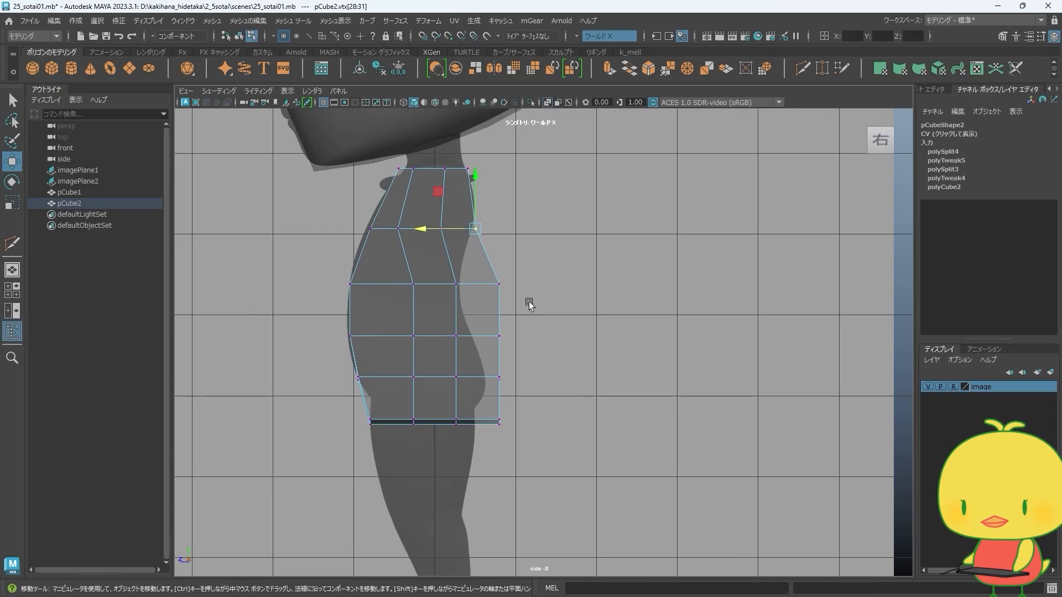
left_click_drag(526, 303, 394, 272)
left_click_drag(410, 284, 387, 285)
left_click_drag(444, 226, 435, 221)
left_click_drag(427, 228, 419, 228)
left_click_drag(487, 298, 464, 277)
left_click_drag(450, 285, 439, 285)
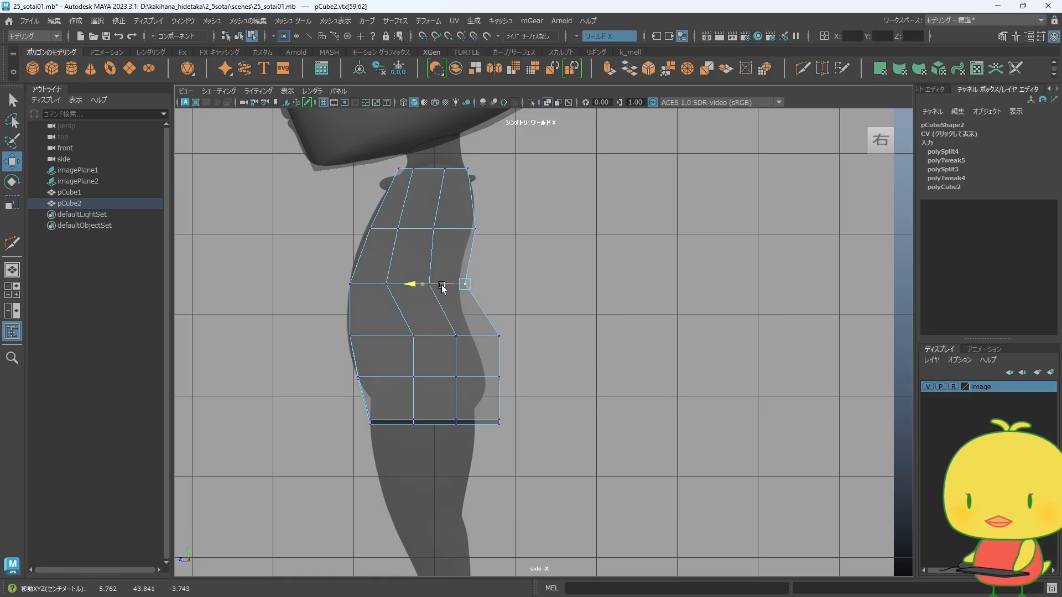
- Shift the middle and back vertices of the two hip rows and the bottom row to match the buttocks in side view
middle_click_drag(515, 347, 514, 325, "alt")
left_click_drag(515, 325, 405, 306)
left_click_drag(419, 313, 398, 313)
left_click_drag(523, 378, 405, 342)
left_click_drag(407, 357, 395, 356)
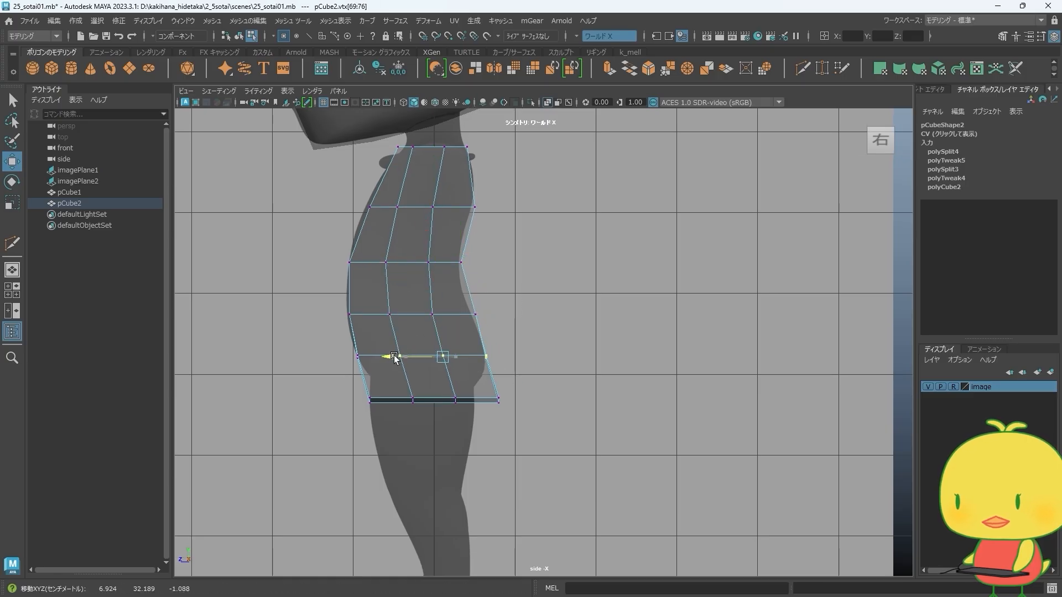
left_click_drag(424, 403, 413, 404)
left_click_drag(493, 419, 470, 390)
left_click_drag(462, 400, 457, 400)
- Return the torso to object mode and examine its shape from several angles in the perspective view
scroll(455, 343, "down", 4)
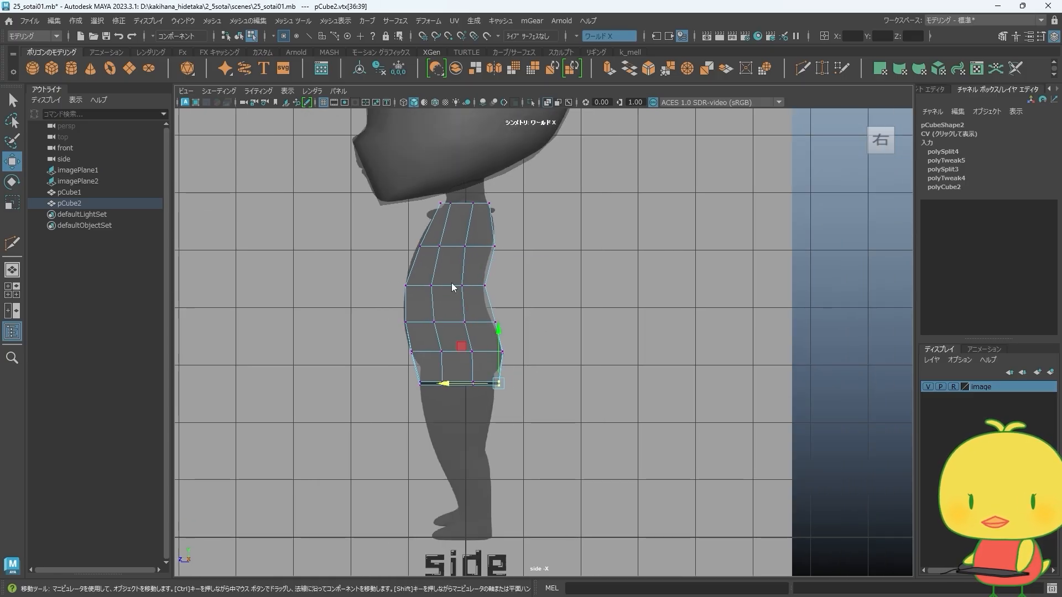
right_click_drag(452, 283, 489, 263)
scroll(512, 289, "down", 3)
middle_click_drag(514, 288, 504, 297, "alt")
key("space")
key("space")
scroll(620, 362, "down", 5)
middle_click_drag(618, 363, 621, 271, "alt")
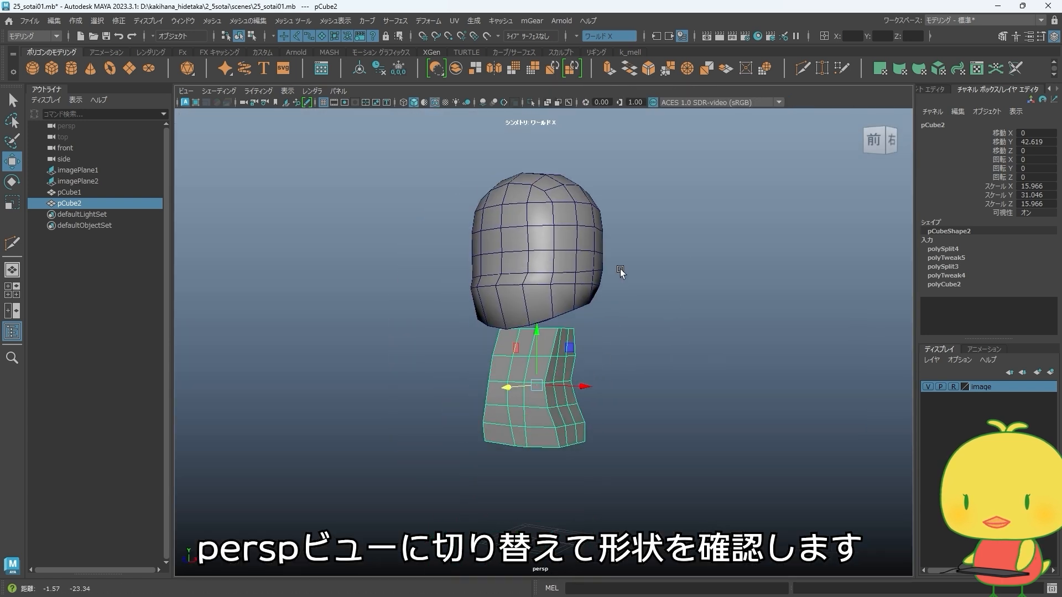
mouse_move(614, 284)
left_mouse_down("alt")
mouse_move(420, 312)
mouse_move(604, 314)
left_mouse_up("alt")
middle_click_drag(553, 318, 569, 285, "alt")
scroll(569, 284, "up", 4)
left_click_drag(645, 310, 552, 339, "alt")
- Select the vertical edge loops along the torso's corners in edge mode
right_click_drag(557, 343, 568, 301)
left_click(549, 317)
mouse_move(552, 320)
left_mouse_down("alt")
mouse_move(549, 333)
mouse_move(562, 317)
left_mouse_up("alt")
double_click(584, 289, "shift")
left_click_drag(698, 329, 649, 339, "alt")
left_click_drag(428, 334, 619, 334, "alt")
scroll(578, 320, "down", 2)
middle_click_drag(576, 317, 608, 345, "alt")
- Keep the mesh-editing commands open in a floating window and apply Edit Edge Flow to the selected vertical edges to round the torso
left_click(192, 21)
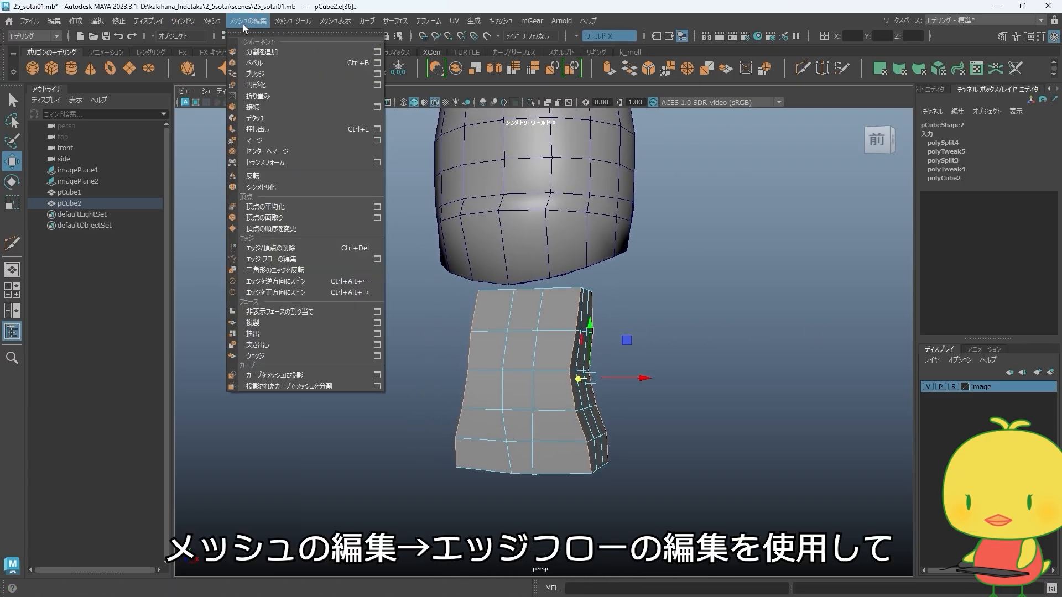
left_click(252, 31)
left_click_drag(252, 21, 168, 178)
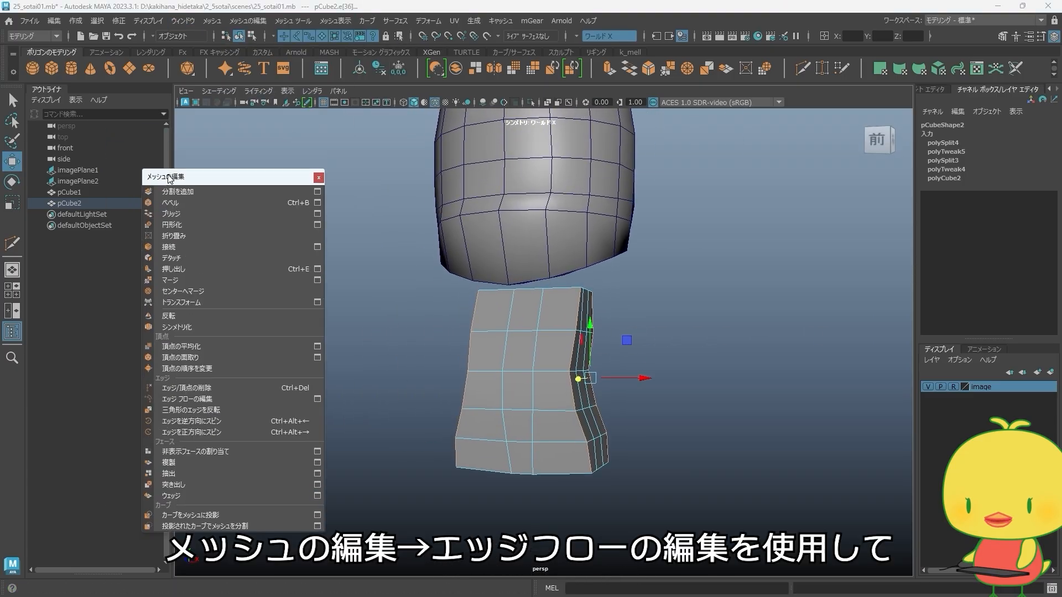
left_click(197, 402)
left_click_drag(434, 403, 559, 387, "alt")
right_click_drag(559, 386, 607, 256)
key("ctrl+1")
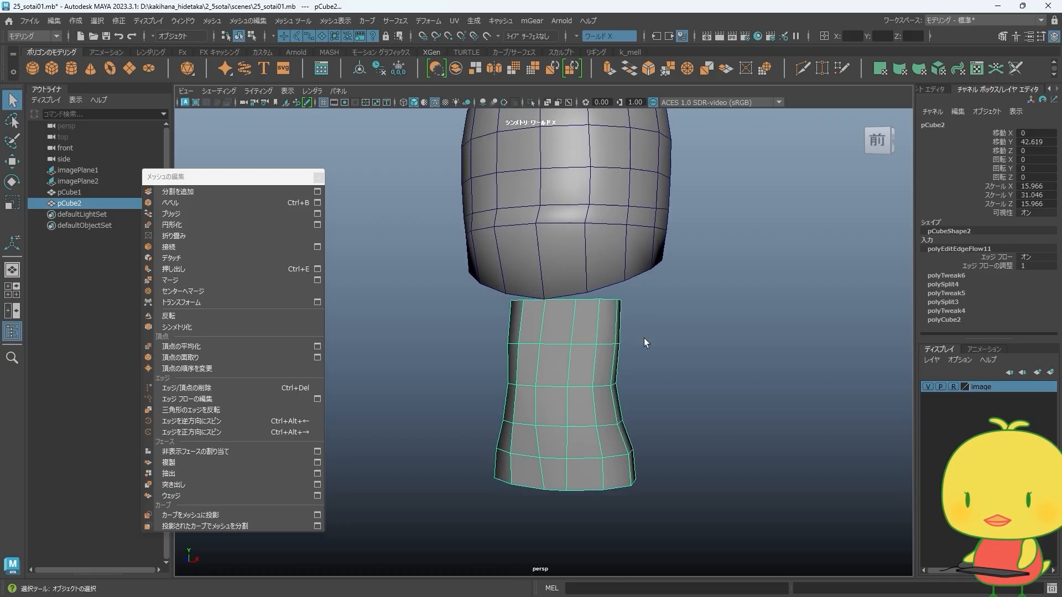
- Raise the centre face on top of the torso slightly to form the base of the neck
left_click_drag(644, 337, 465, 356, "alt")
middle_click_drag(547, 339, 515, 389, "alt")
right_click_drag(515, 389, 658, 390, "alt")
right_click(578, 380)
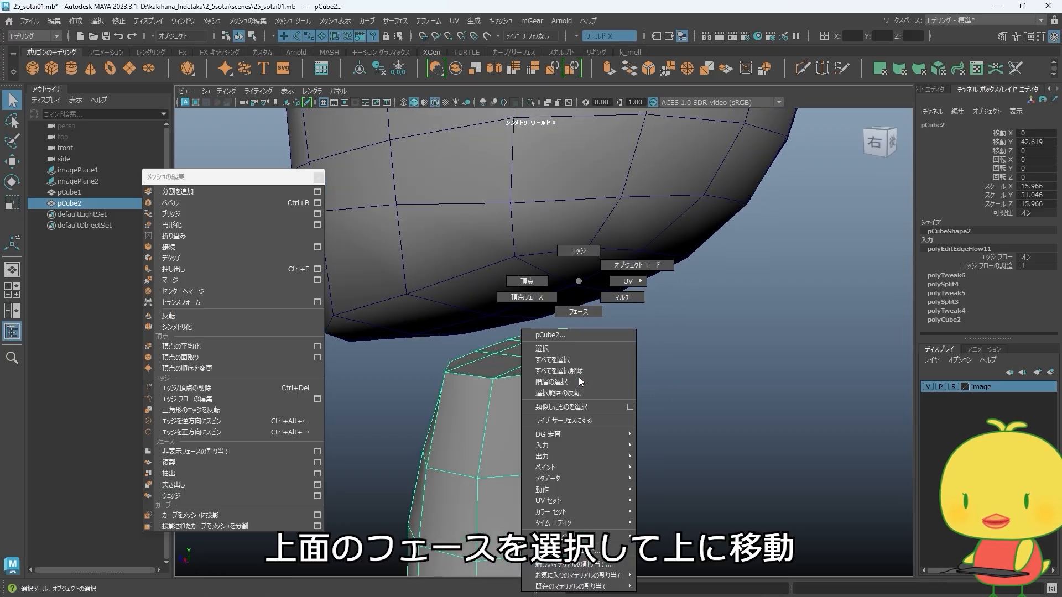
left_click(578, 312)
left_click(533, 351)
key("w")
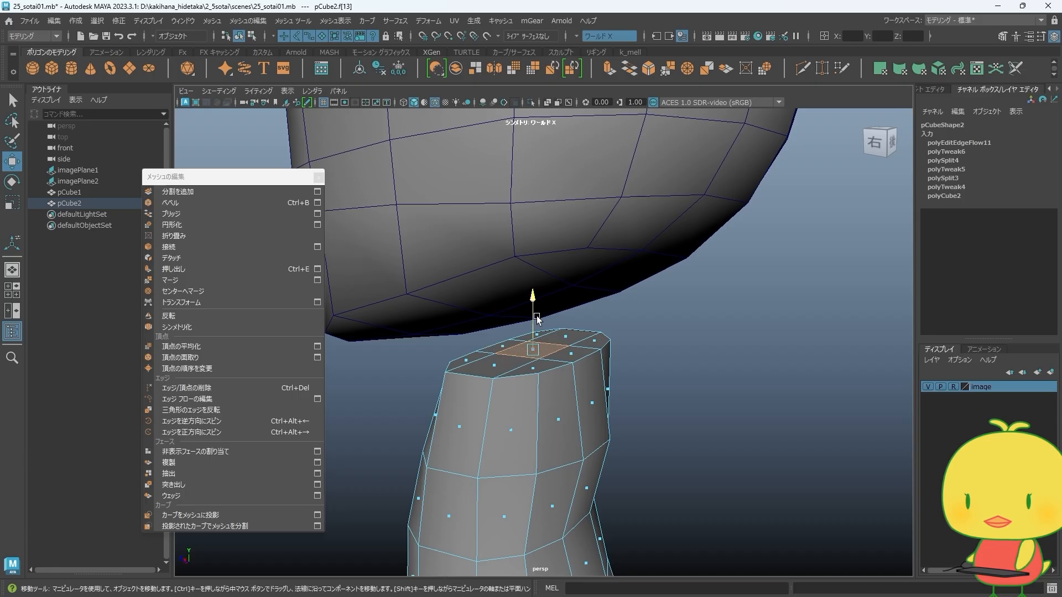
left_click_drag(537, 319, 538, 303)
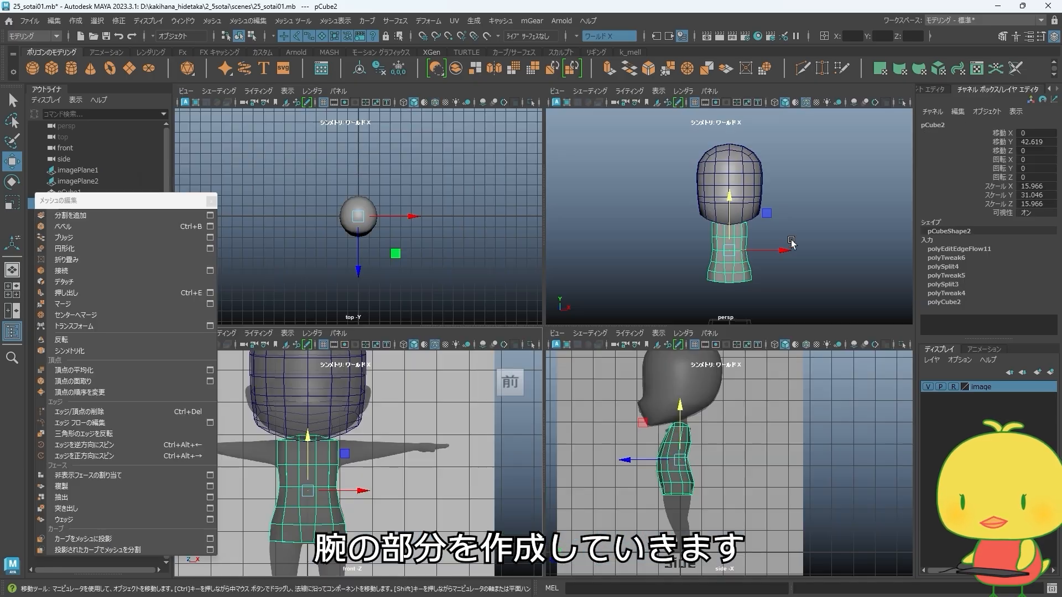
- Select the upper side faces where the arms attach and scale them vertically to about 0.79
scroll(790, 255, "up", 5)
left_click_drag(790, 255, 734, 260, "alt")
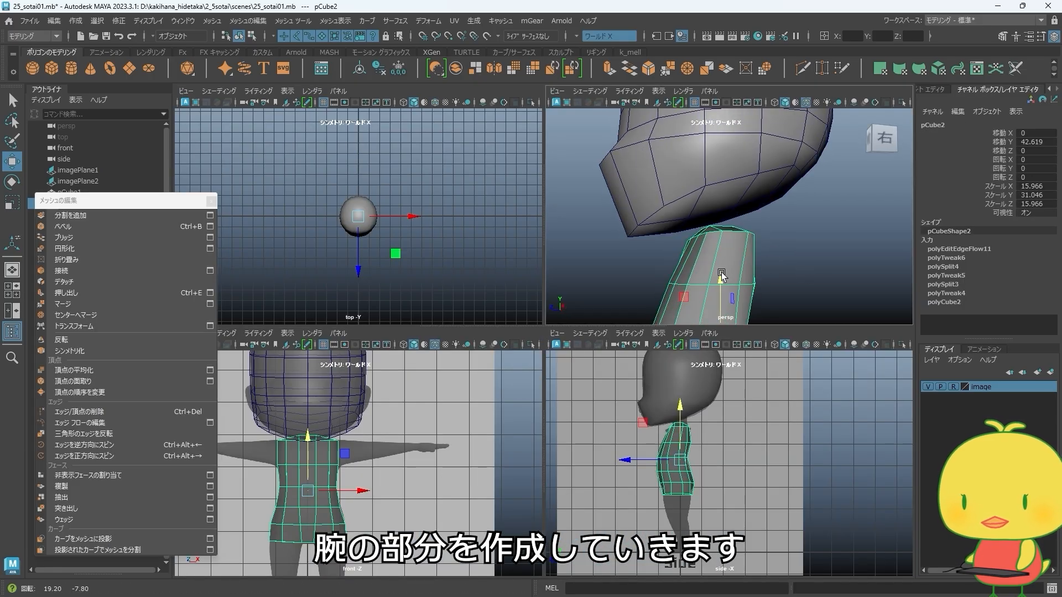
right_click_drag(734, 261, 736, 283)
left_click(733, 260)
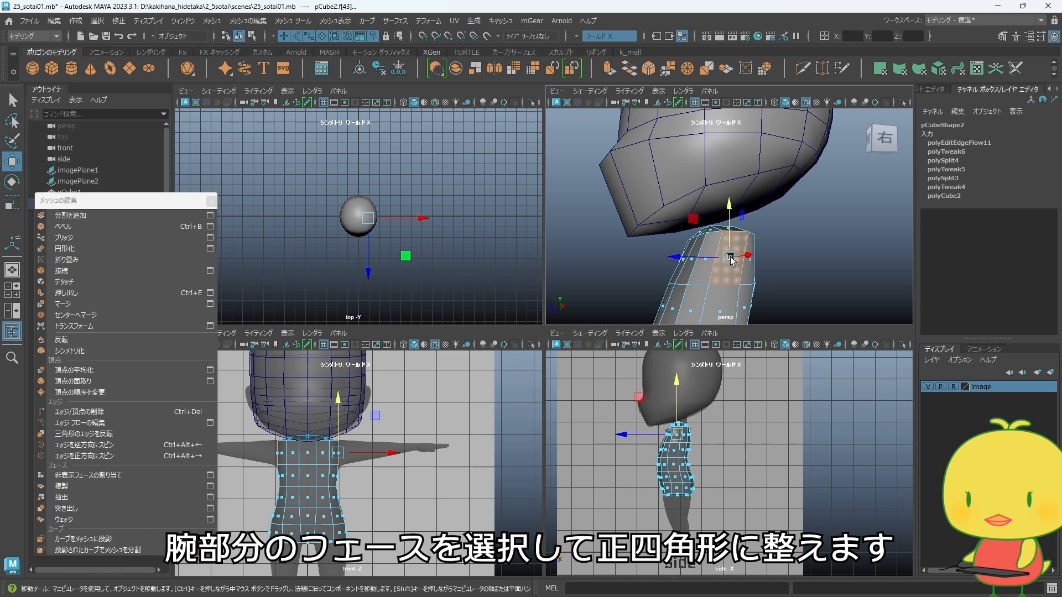
left_click_drag(767, 275, 826, 265, "alt")
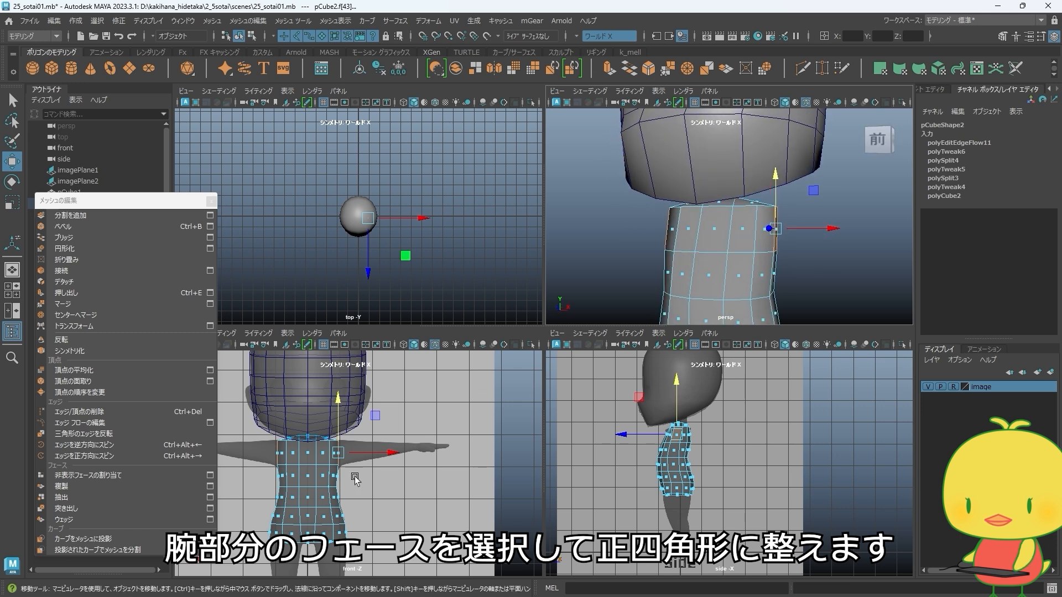
key("space")
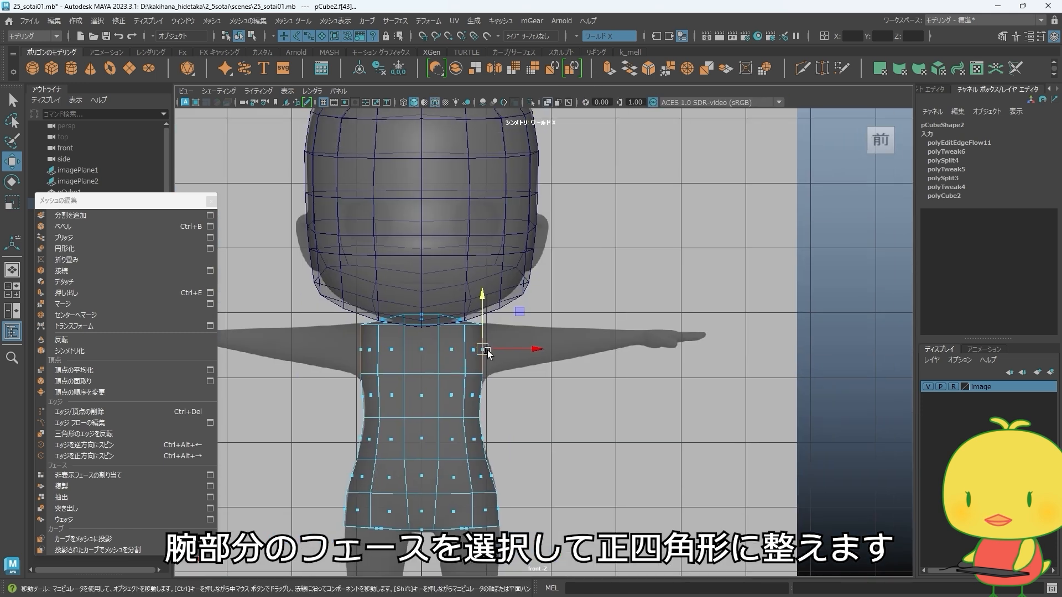
key("space")
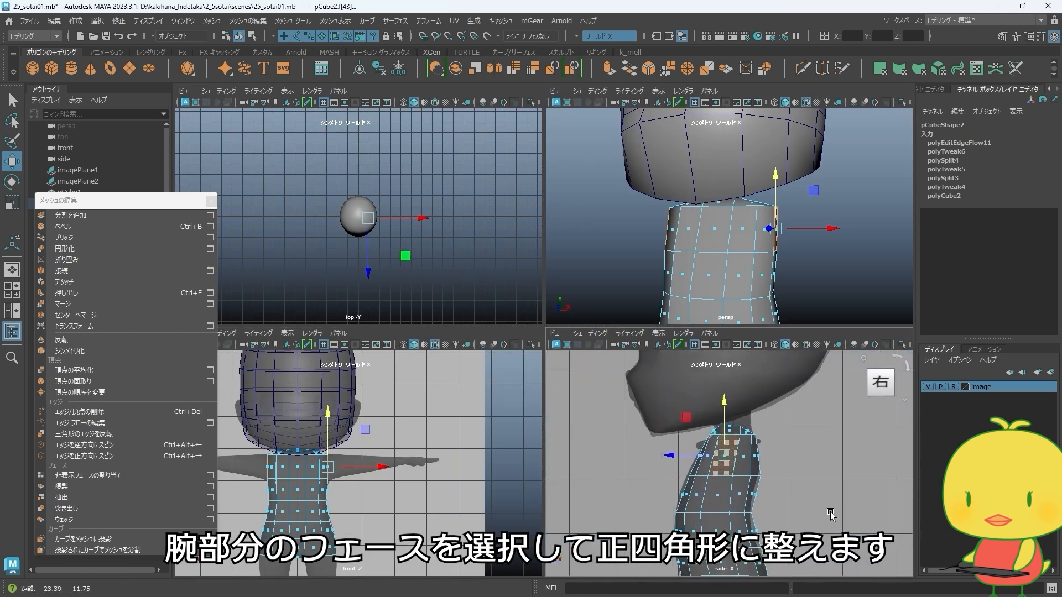
key("r")
left_click_drag(721, 402, 721, 416)
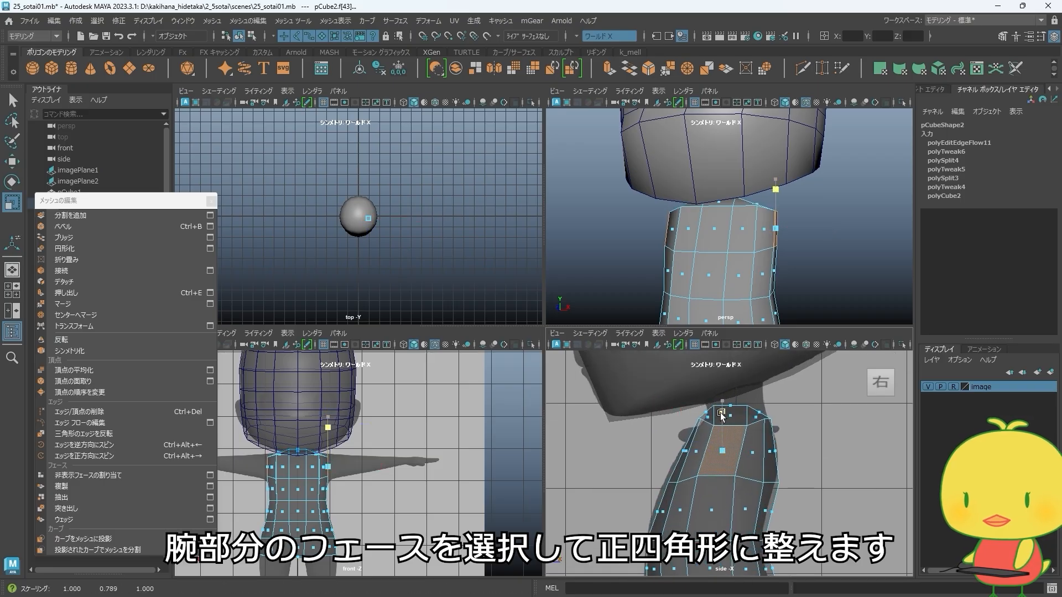
- Align the corner vertices and lower edge of the arm attachment face so it forms a square in side view
right_click(751, 457)
left_click(700, 282)
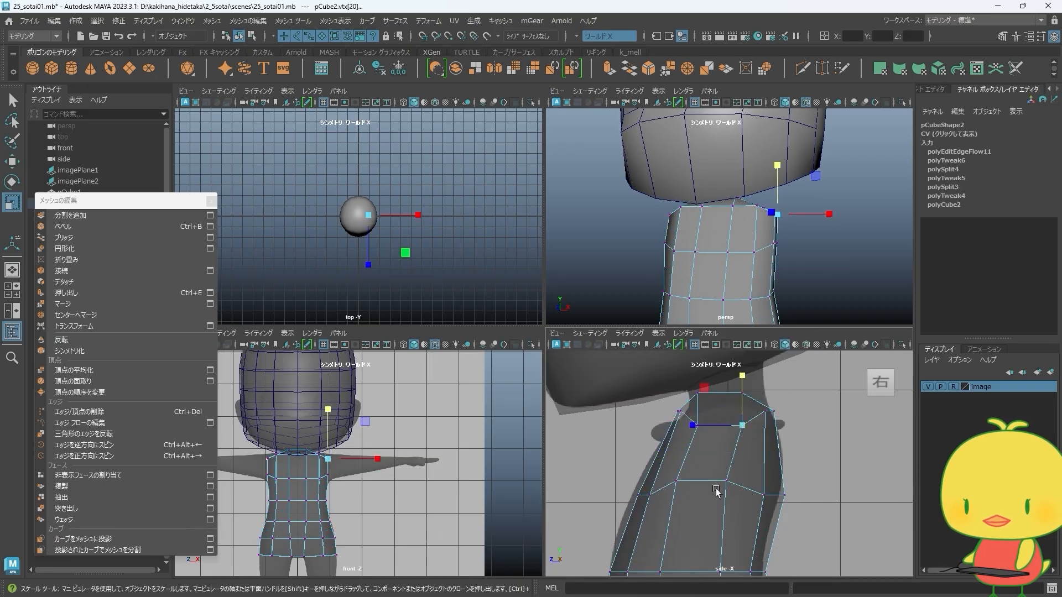
mouse_move(687, 452)
left_mouse_down()
mouse_move(731, 459)
mouse_move(707, 455)
left_mouse_up()
key("w")
left_click(698, 427)
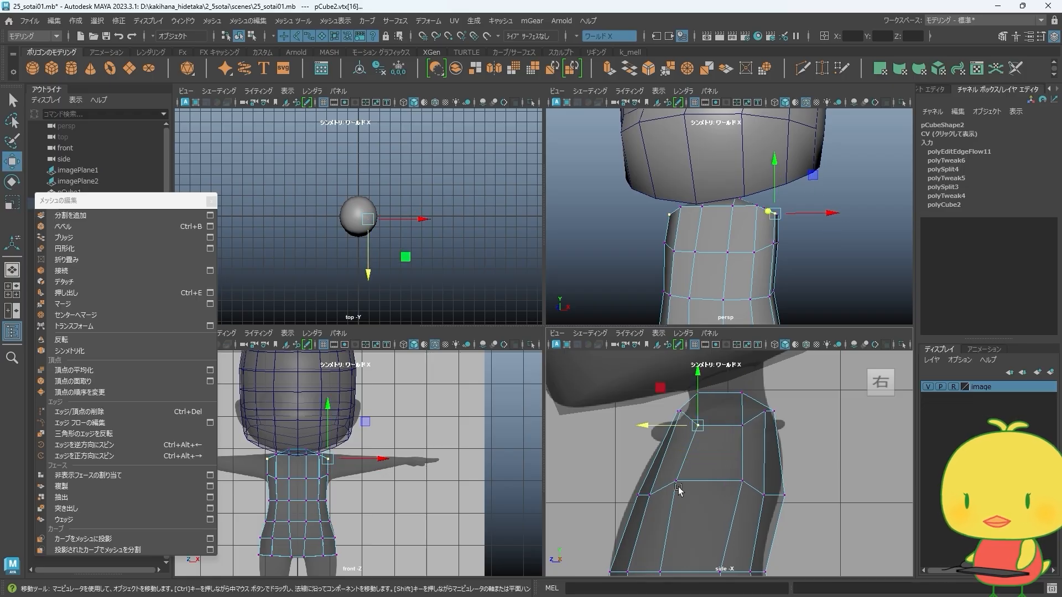
key("r")
mouse_move(639, 454)
left_mouse_down()
mouse_move(697, 458)
mouse_move(660, 454)
left_mouse_up()
key("w")
left_click(743, 428)
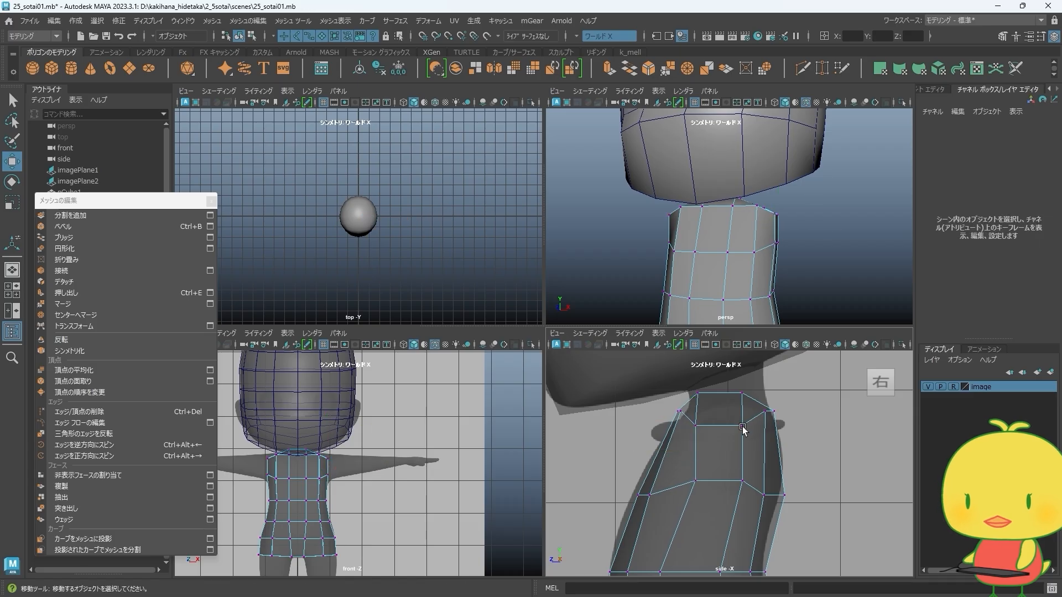
left_click(723, 482)
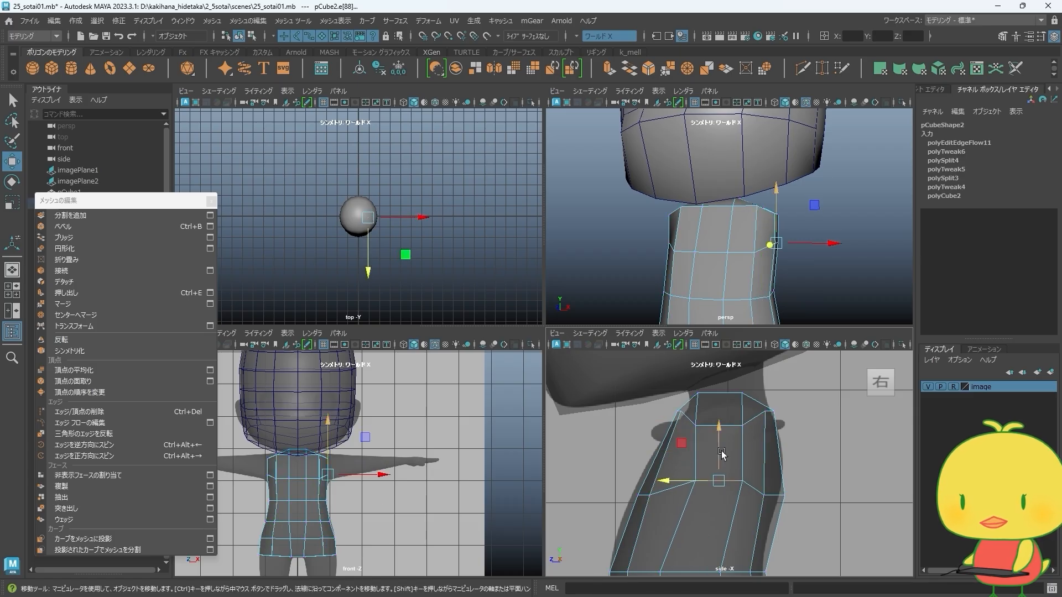
- Extrude the square arm attachment faces outward to the wrists of the front reference, by about 23.98
left_click_drag(820, 244, 761, 235, "alt")
right_click_drag(761, 225, 761, 248)
left_click(760, 230)
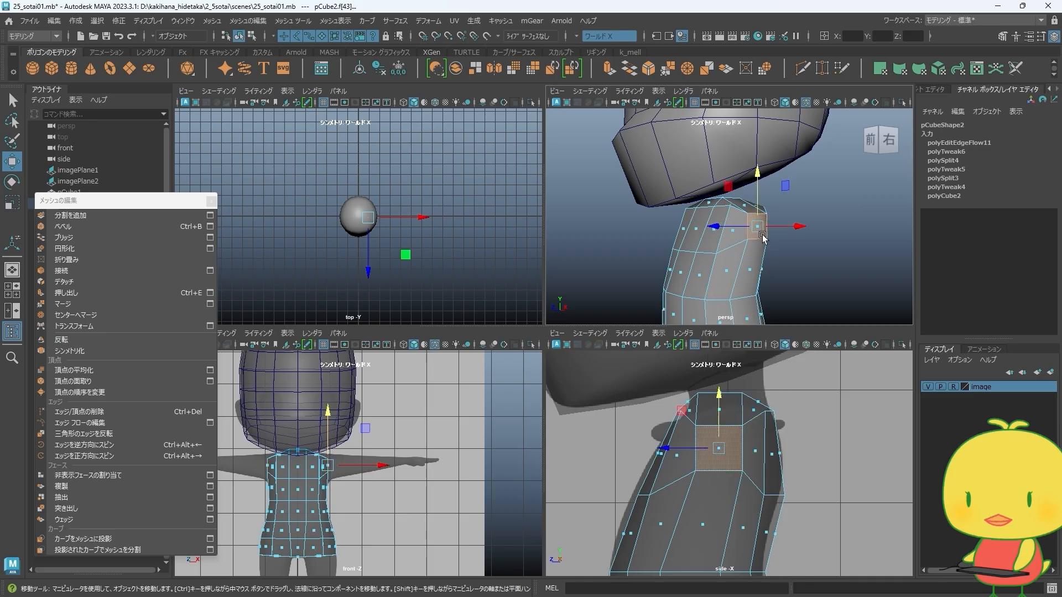
middle_click_drag(383, 442, 390, 482, "alt")
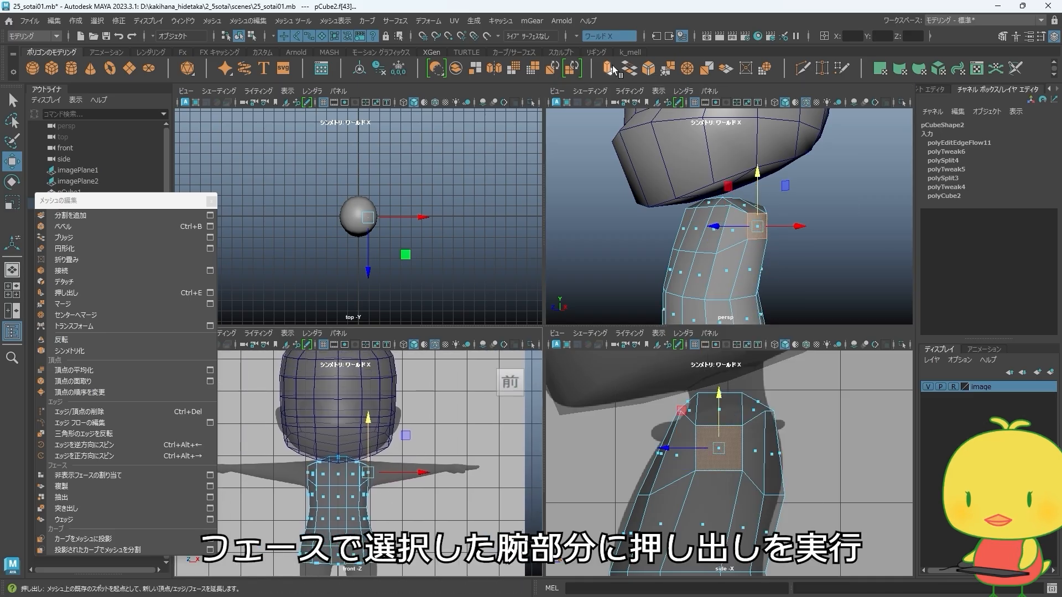
left_click_drag(409, 474, 448, 492)
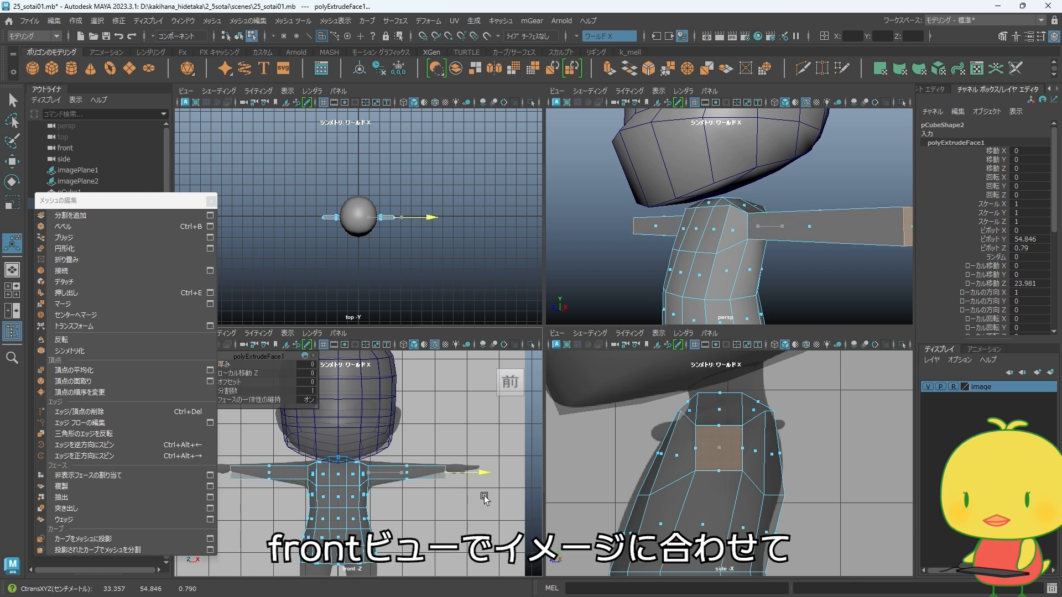
- Move the upper and lower shoulder vertices vertically to match the arm root in the front reference
key("space")
scroll(525, 319, "up", 5)
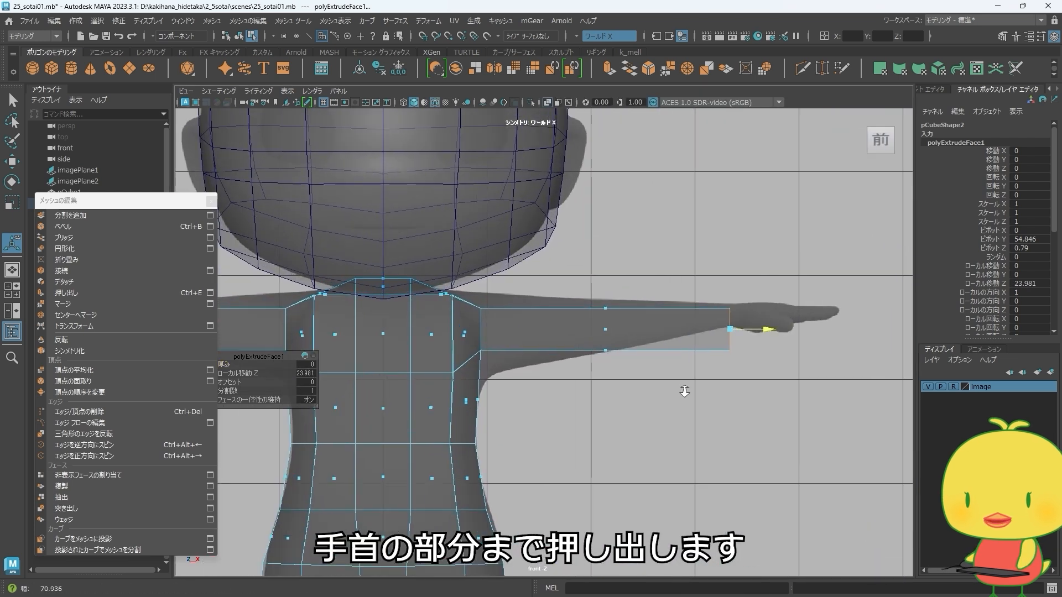
key("w")
right_click_drag(525, 317, 501, 329)
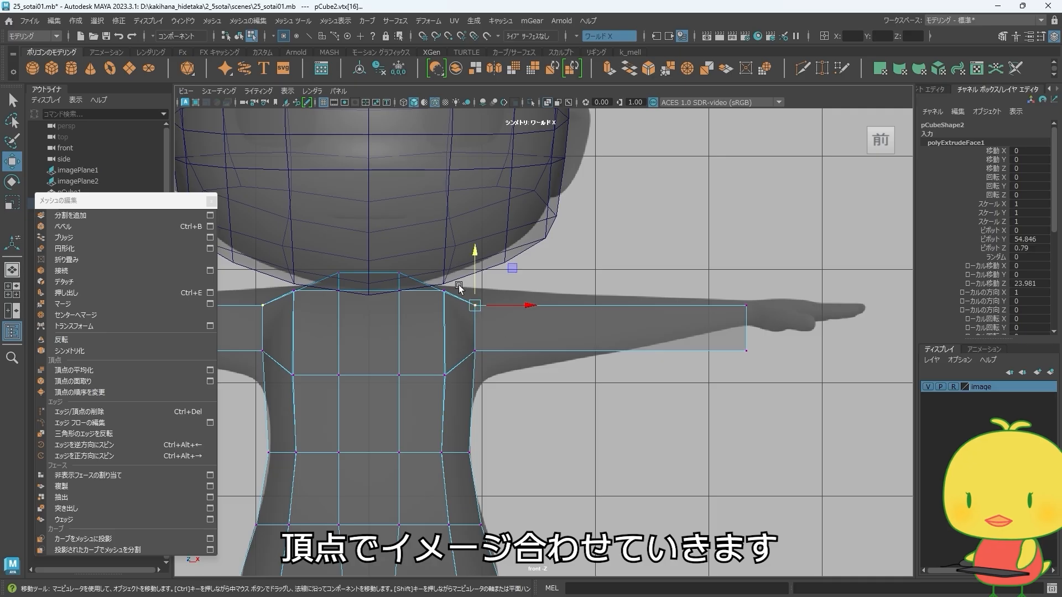
left_click_drag(475, 279, 476, 267)
left_click_drag(505, 370, 476, 353)
- Move the wrist-end vertices vertically to taper the arm to the reference wrist
middle_click_drag(712, 342, 630, 358, "alt")
left_click_drag(706, 401, 632, 300)
left_click_drag(665, 315, 665, 312)
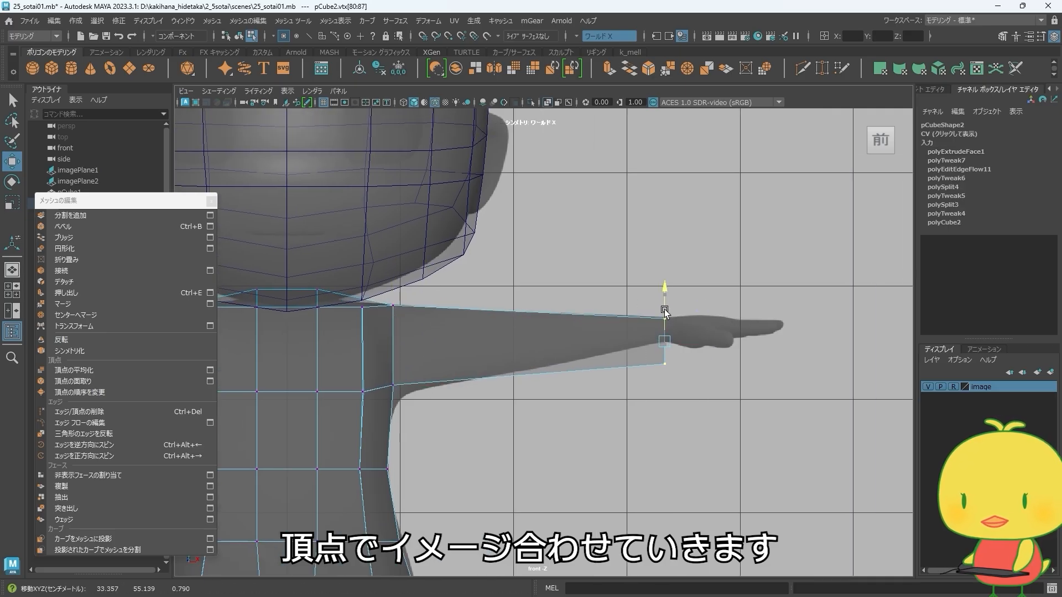
left_click_drag(696, 385, 671, 317)
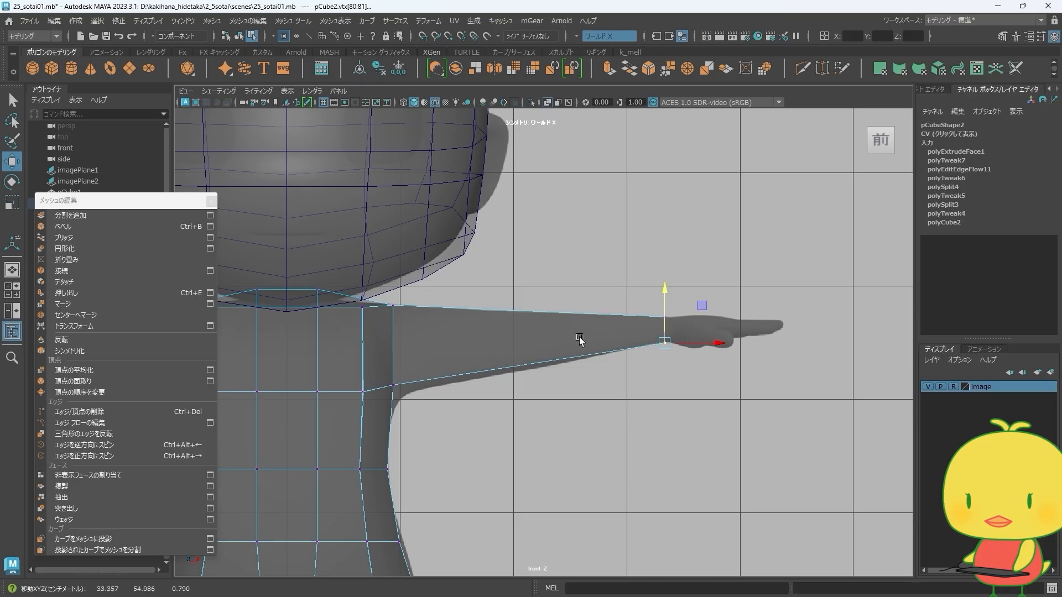
- Insert a horizontal edge loop at 50% through the arms and upper torso with Multi-Cut
middle_click_drag(536, 341, 676, 347, "alt")
right_click_drag(679, 343, 726, 270)
right_click_drag(706, 374, 667, 352, "alt")
middle_click_drag(667, 352, 601, 330, "alt")
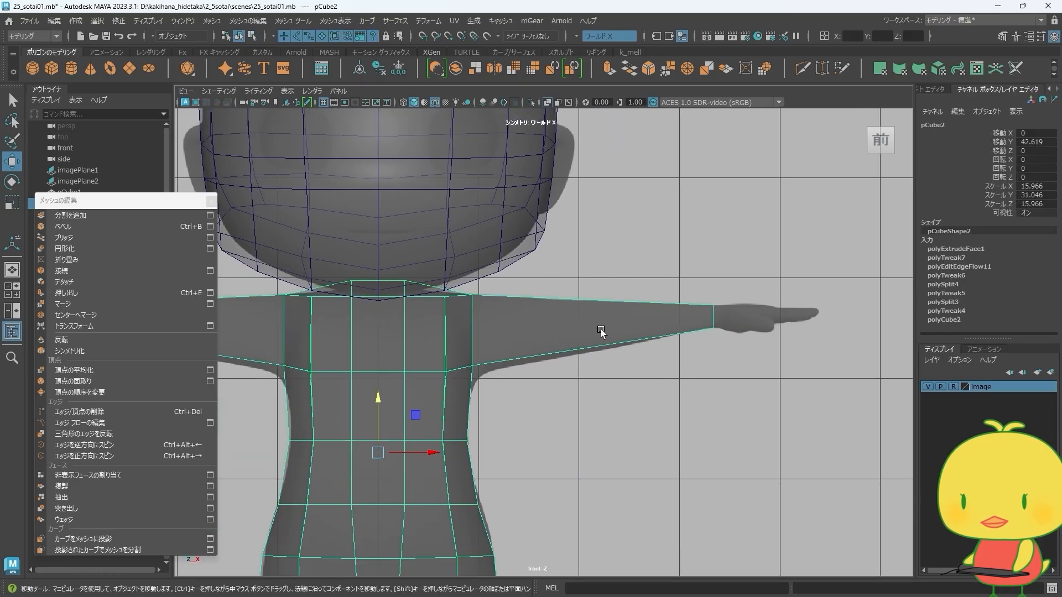
left_click(800, 65)
middle_click_drag(442, 329, 500, 299, "alt")
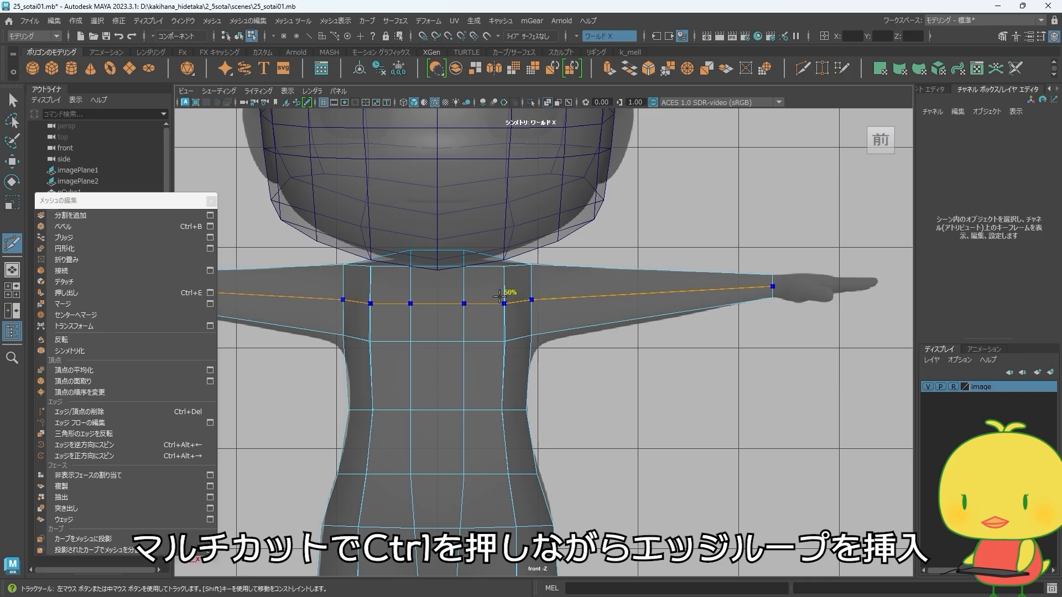
- Insert three closely spaced edge loops around the elbow and return the body to object mode
middle_click_drag(544, 305, 457, 315, "alt")
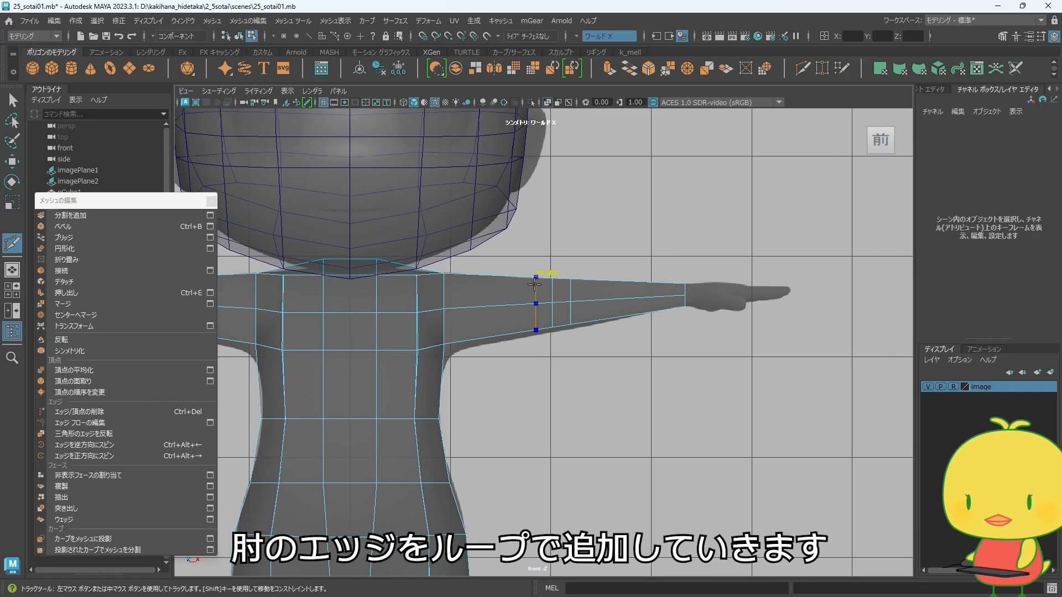
left_click(532, 285, "ctrl")
scroll(629, 334, "down", 3)
key("w")
right_click_drag(512, 319, 557, 268)
scroll(544, 311, "down", 1)
- Insert a lengthwise edge loop along the middle of the arms' upper and lower sides with Multi-Cut
key("space")
key("space")
scroll(797, 327, "down", 4)
left_click_drag(796, 326, 545, 326, "alt")
middle_click_drag(617, 360, 605, 281, "alt")
left_click_drag(605, 281, 564, 360, "alt")
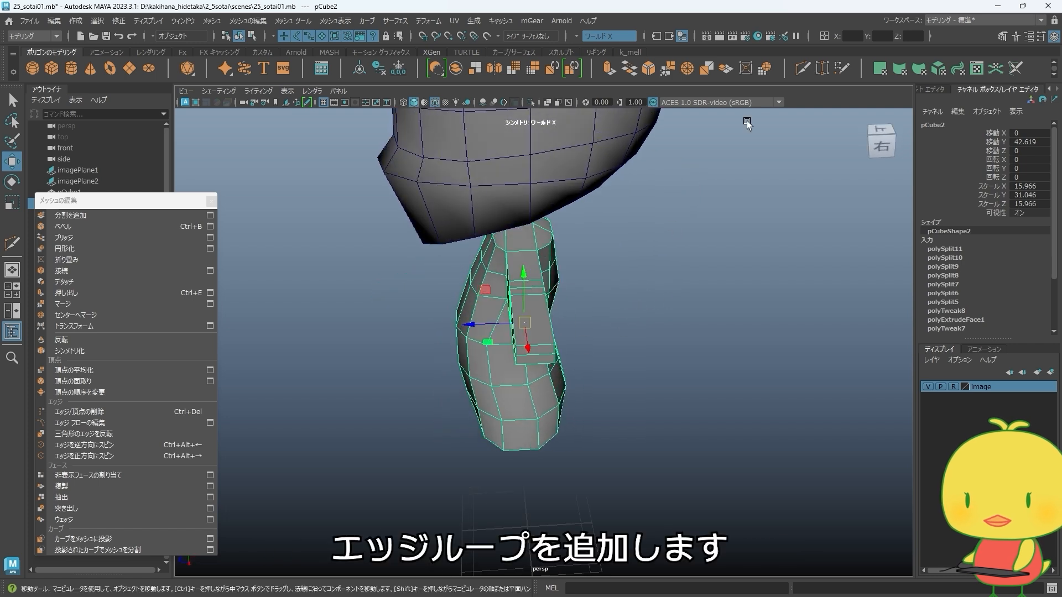
left_click(803, 68)
left_click_drag(616, 280, 671, 341, "alt")
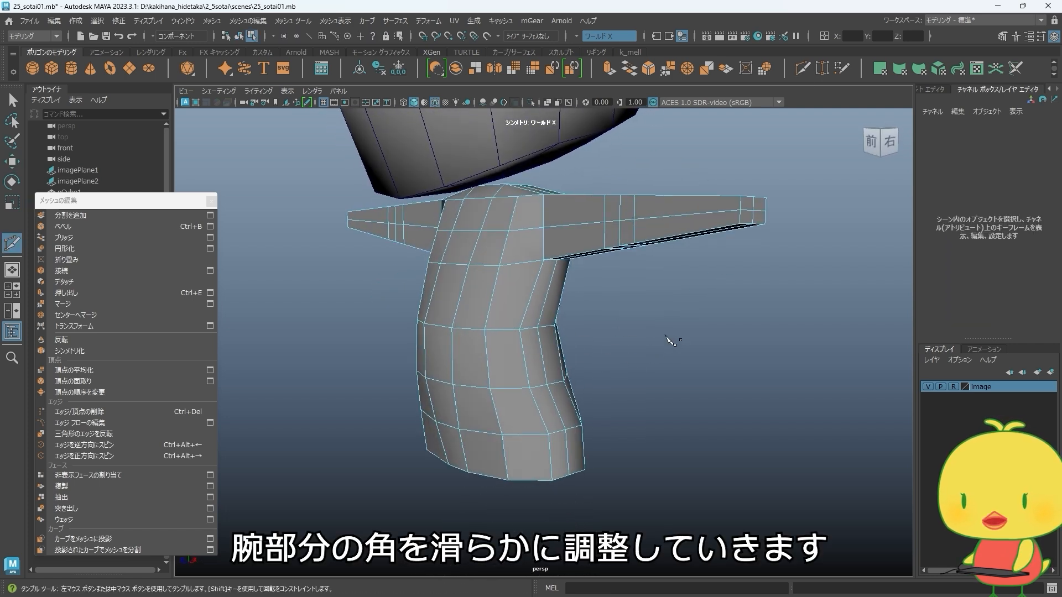
- Select the lengthwise corner edges of the arms and apply Edit Edge Flow to round them
key("w")
left_click_drag(571, 326, 518, 357, "alt")
key("F10")
left_click(549, 247)
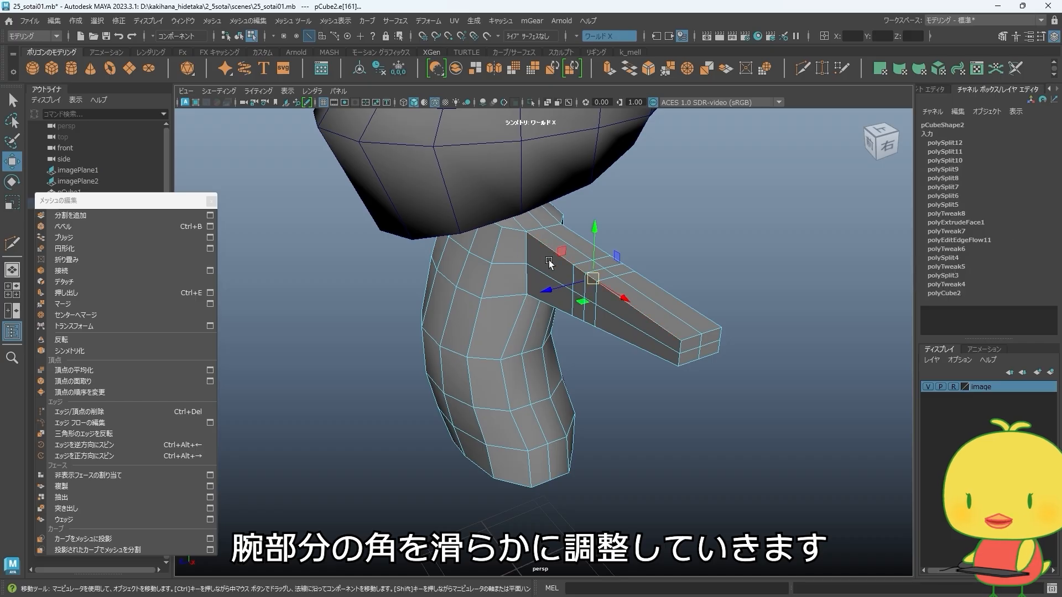
left_click_drag(716, 339, 491, 272, "alt")
left_click(93, 424)
- Lower the upper front vertex and raise the lower front vertex at the arm root to round it
right_click_drag(544, 269, 522, 251)
left_click(522, 253)
key("w")
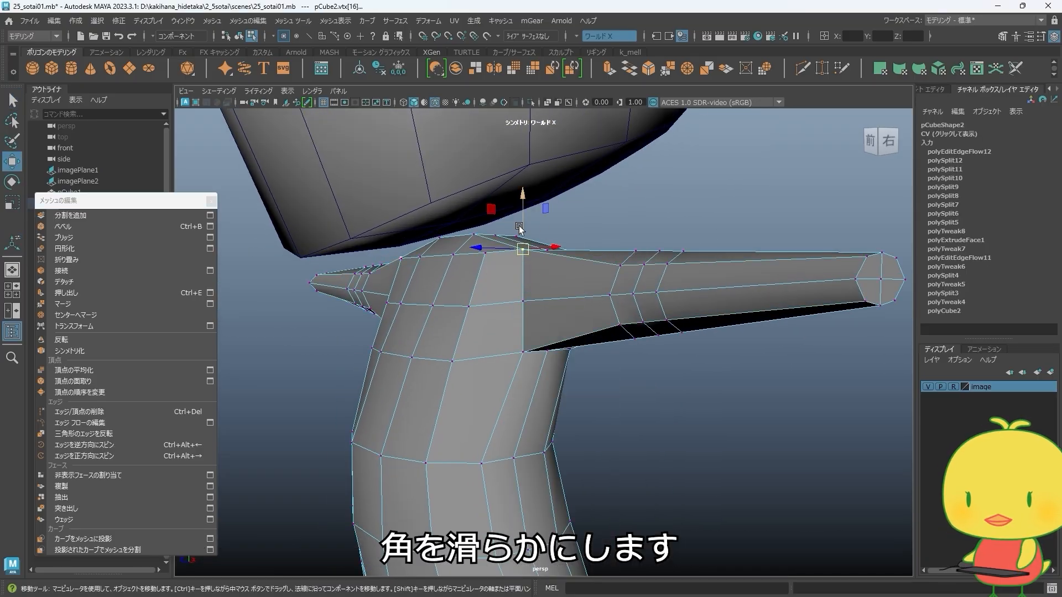
left_click_drag(522, 239, 518, 234)
left_click(532, 350)
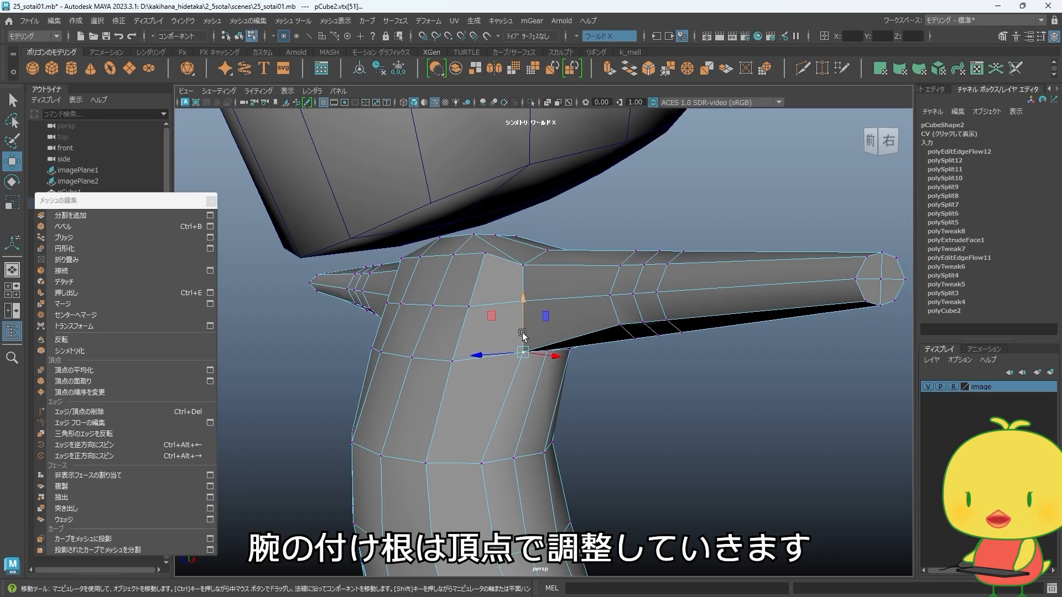
left_click_drag(524, 320, 524, 308)
- Lower the upper back vertex and raise the lower back vertex at the arm root, then return to object mode
left_click_drag(653, 351, 485, 339, "alt")
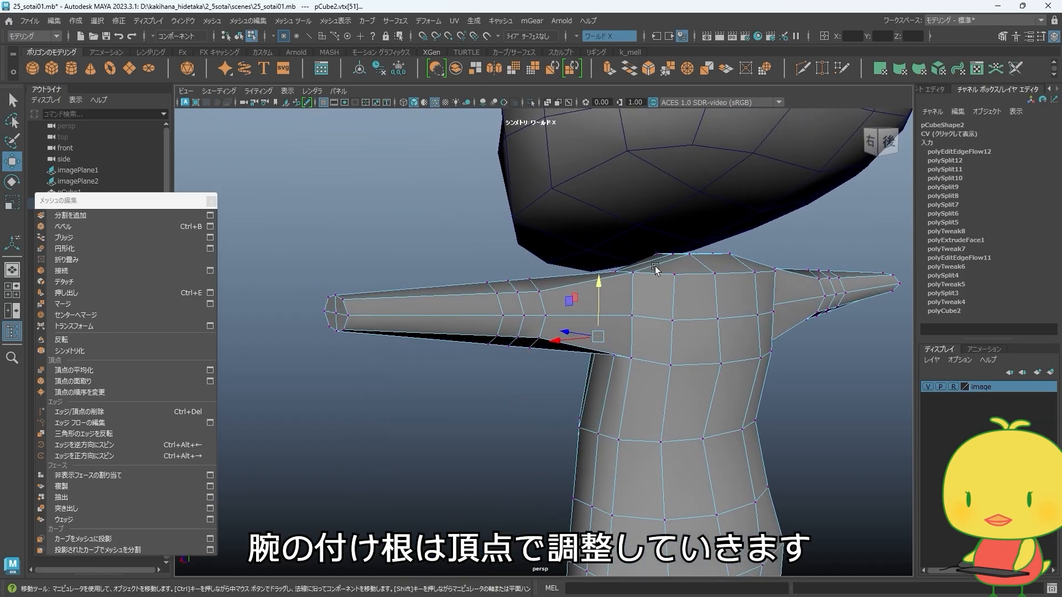
left_click(634, 272)
left_click_drag(635, 247, 635, 258)
left_click(632, 358)
left_click_drag(632, 339, 759, 294)
middle_click_drag(470, 388, 593, 357, "alt")
right_click_drag(658, 282, 658, 266)
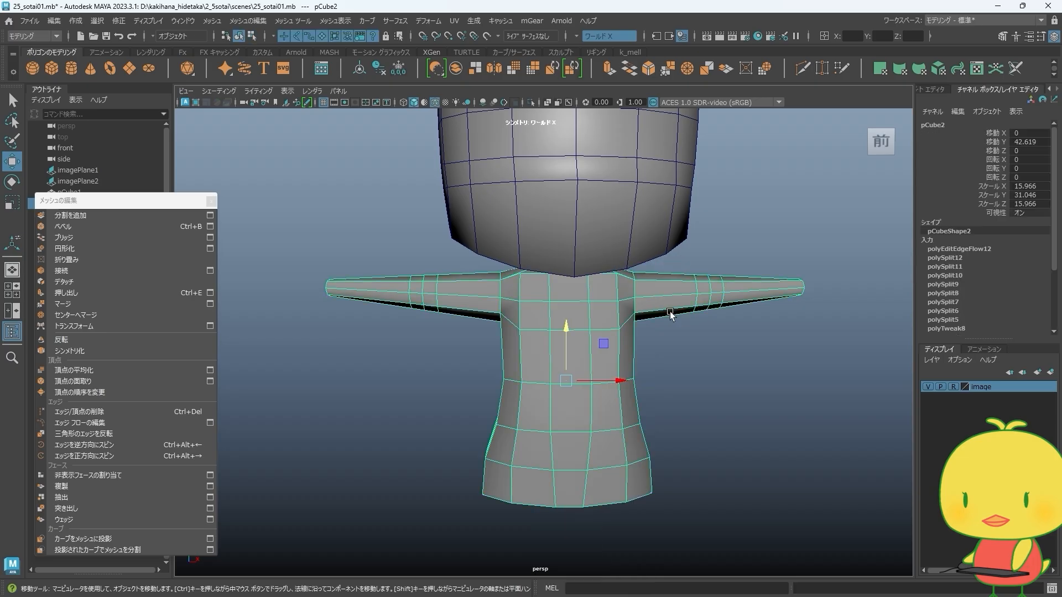
- Isolate the body mesh and cut additional edges across the tops of both shoulders with Multi-Cut
middle_click_drag(673, 337, 656, 344, "alt")
key("ctrl+1")
scroll(639, 256, "up", 5)
left_click_drag(640, 258, 608, 231, "alt")
left_click(802, 69)
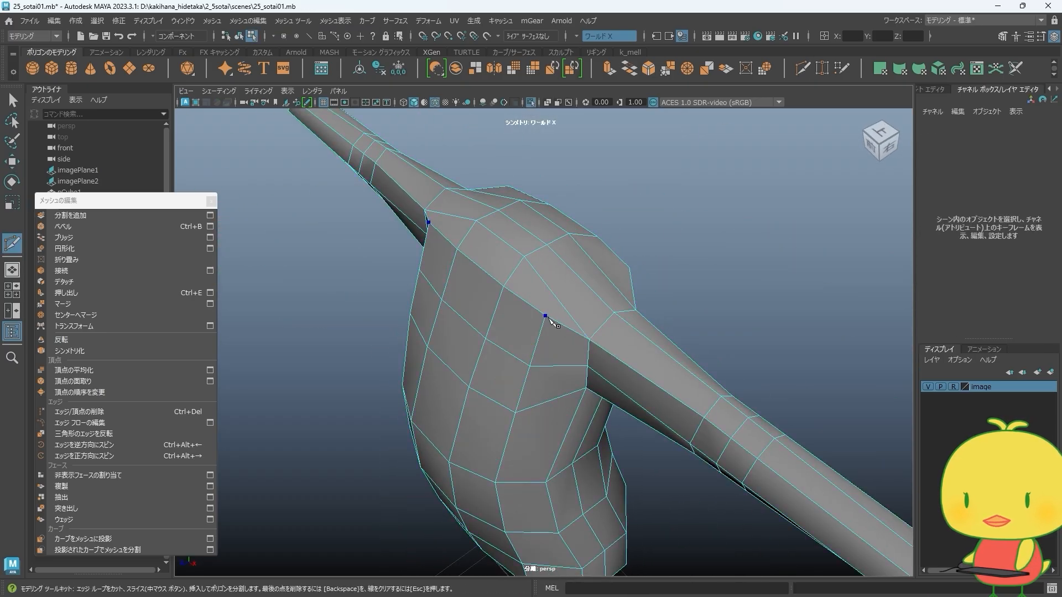
left_click_drag(689, 281, 621, 159, "alt")
- Lower the front vertices along the upper chest to smooth the shoulder line, and return to object mode
key("w")
left_click(593, 247)
key("F9")
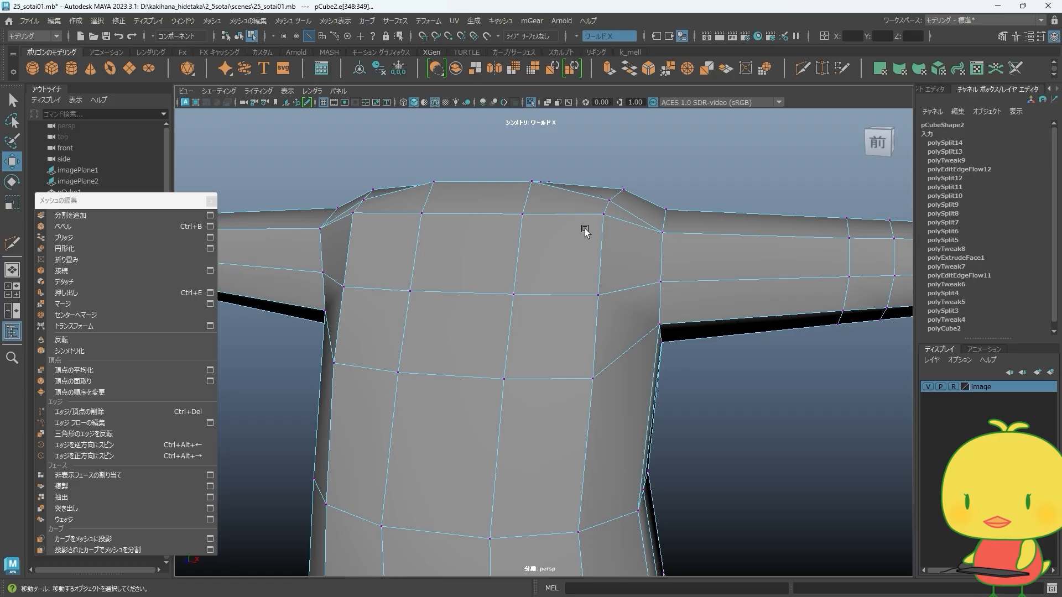
left_click(605, 188)
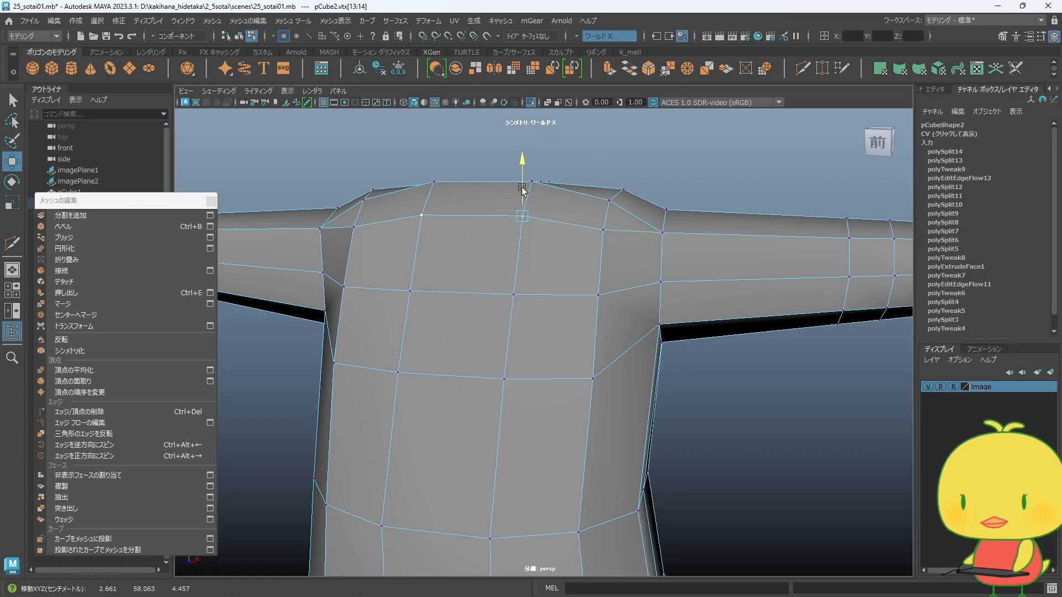
scroll(583, 277, "down", 5)
key("F8")
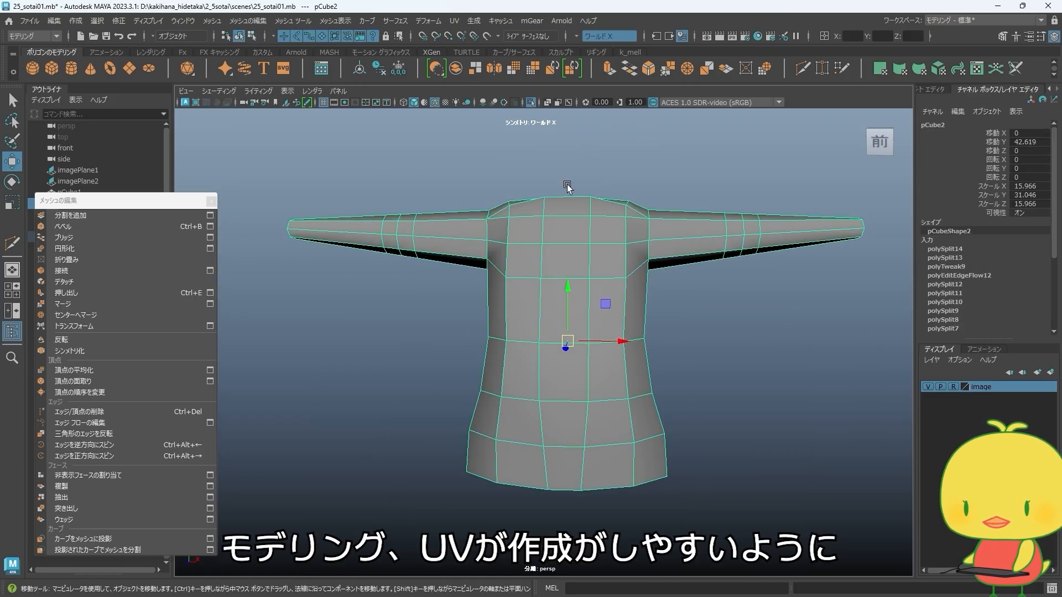
- Insert a vertical edge loop down the centre of the torso with Multi-Cut
left_click_drag(559, 396, 512, 379, "alt")
left_click(803, 67)
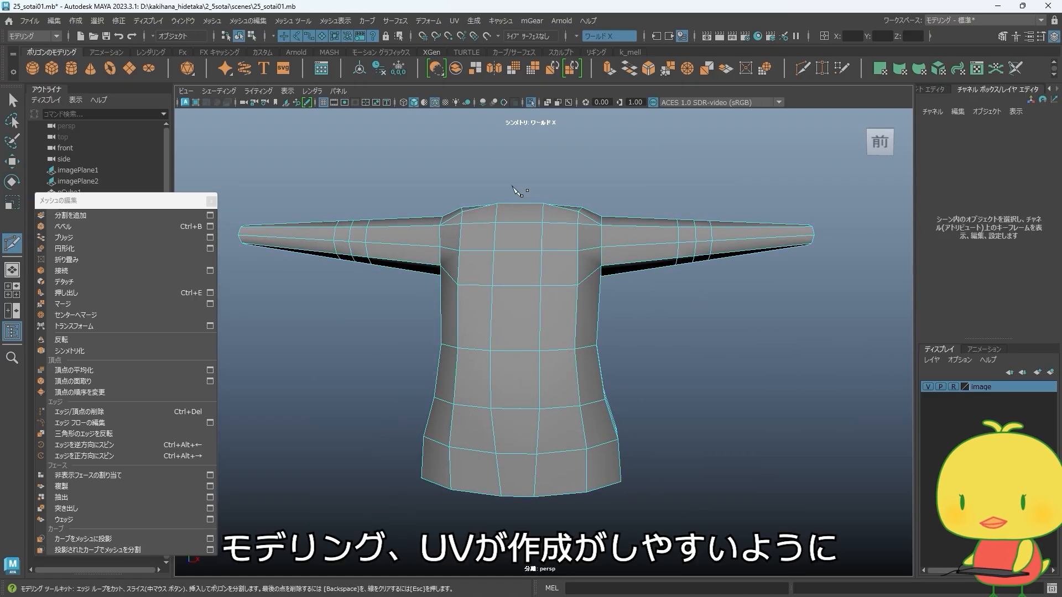
scroll(515, 225, "up", 3)
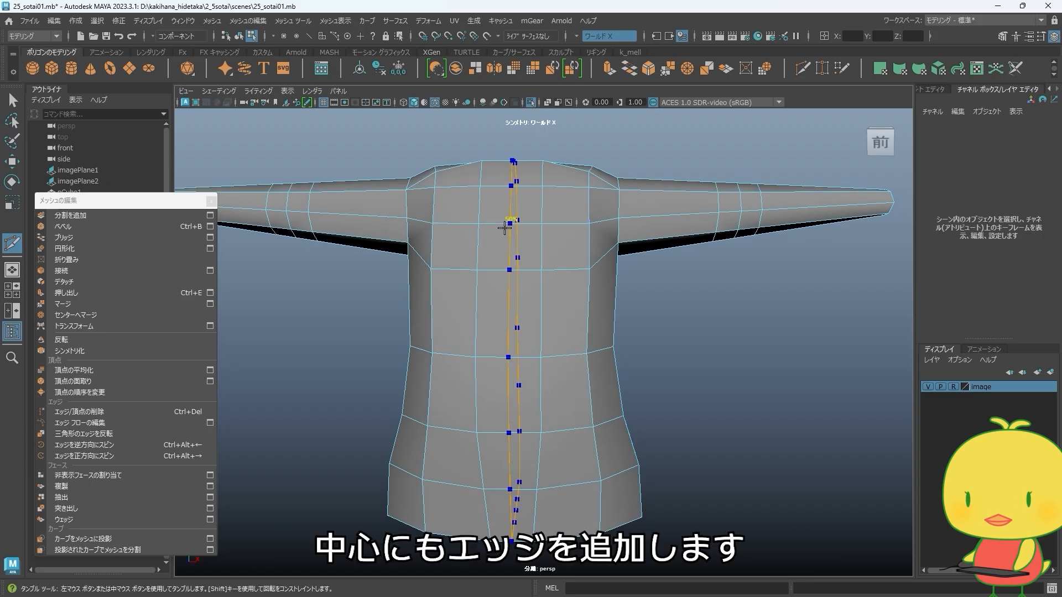
left_click_drag(714, 295, 469, 243, "alt")
key("w")
- Move the vertices on top of the torso so they form a circle around the base of the neck
middle_click_drag(513, 203, 528, 260, "alt")
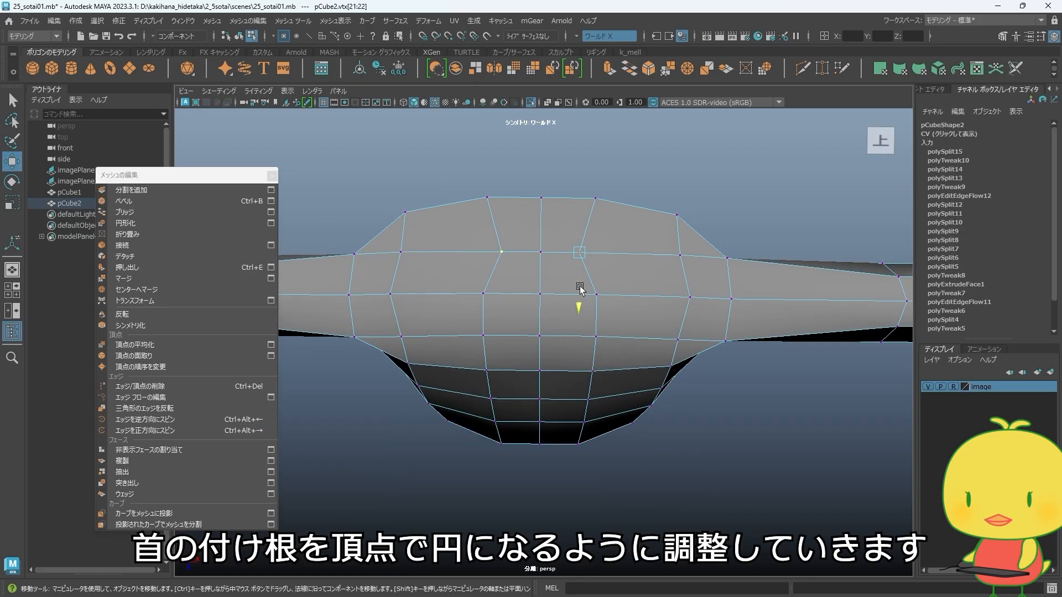
left_click_drag(576, 301, 486, 290, "alt")
left_click_drag(486, 289, 553, 317, "alt")
left_click_drag(553, 325, 540, 273)
- Collapse an edge and merge vertices around the neck base, and reposition the vertices at the back of the shoulders
key("F11")
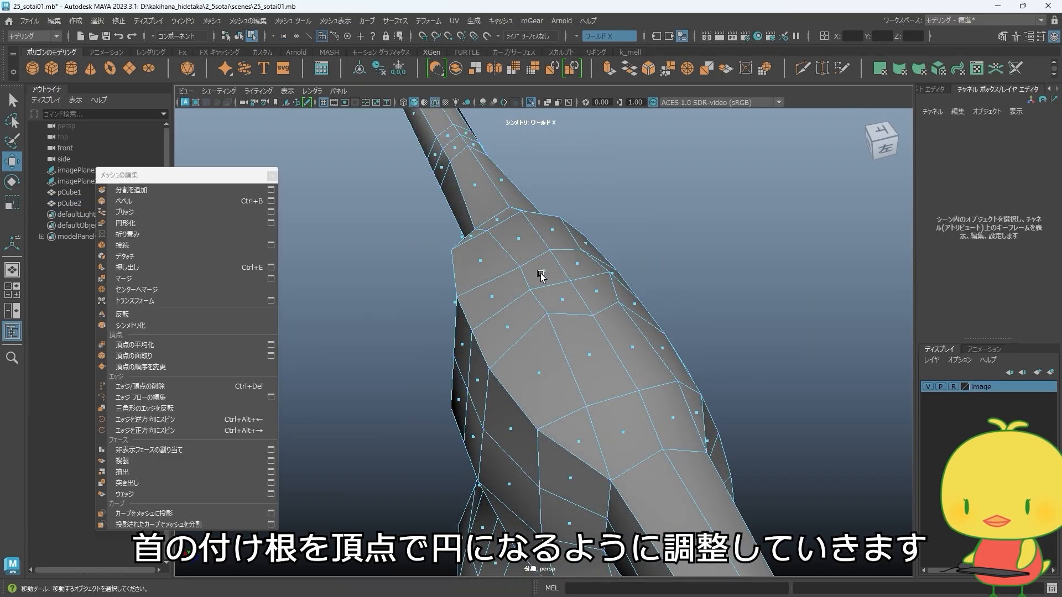
left_click(560, 299)
left_click_drag(629, 300, 668, 314, "alt")
right_click_drag(464, 312, 472, 312, "alt")
left_click_drag(471, 312, 517, 301, "alt")
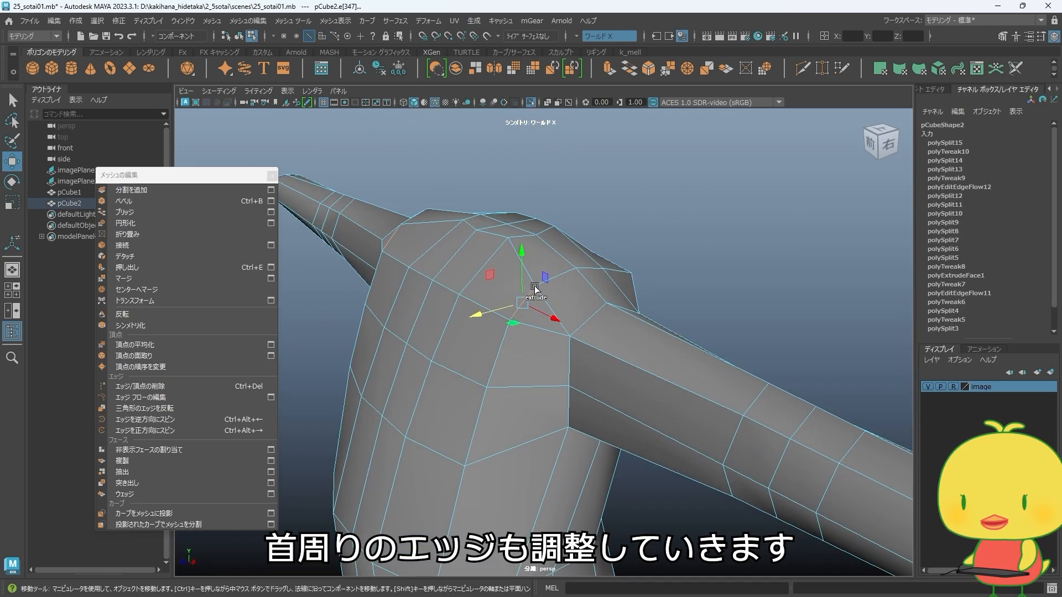
left_click_drag(487, 304, 577, 306, "alt")
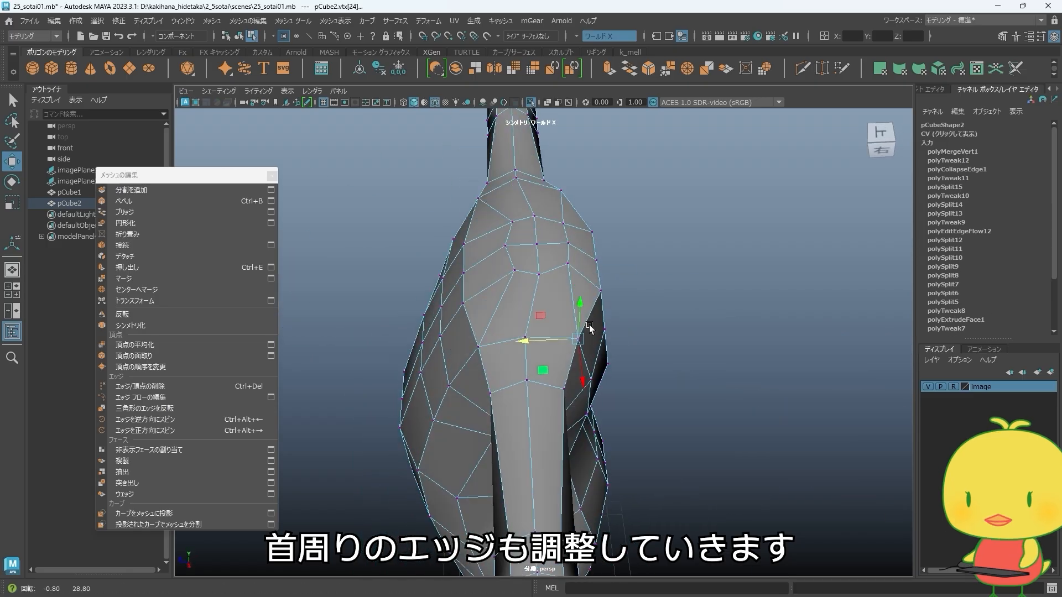
left_click_drag(592, 332, 559, 328, "alt")
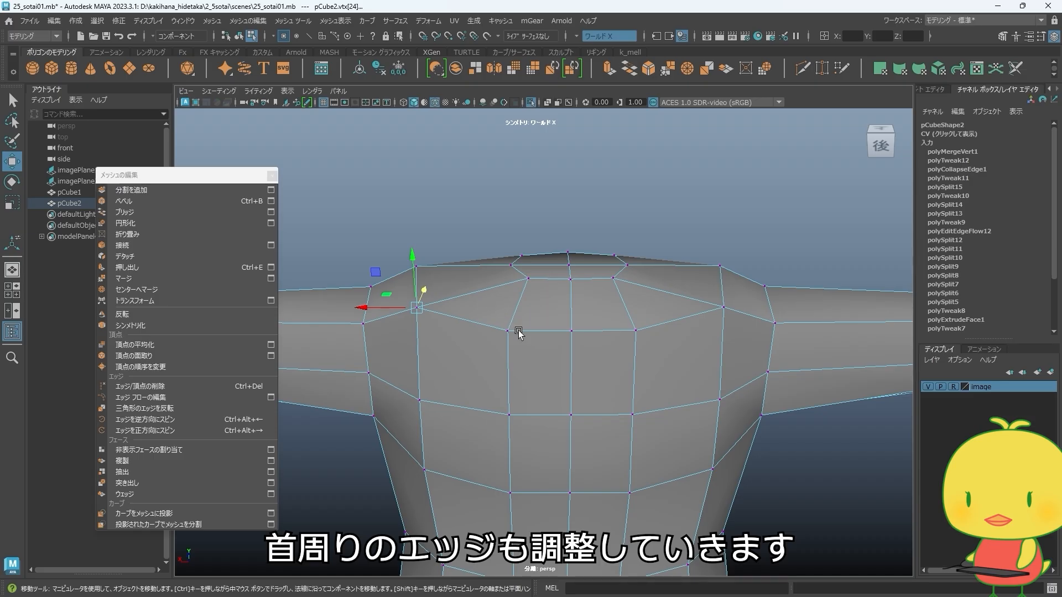
- Adjust the edges across the upper back just below the neck base
key("F10")
left_click(539, 332)
left_click_drag(541, 272, 542, 270)
left_click_drag(544, 282, 562, 306, "alt")
right_click_drag(562, 306, 381, 268, "alt")
left_click_drag(382, 267, 369, 272, "alt")
left_click_drag(470, 325, 708, 335, "alt")
left_click(695, 414)
middle_click_drag(684, 407, 666, 302, "alt")
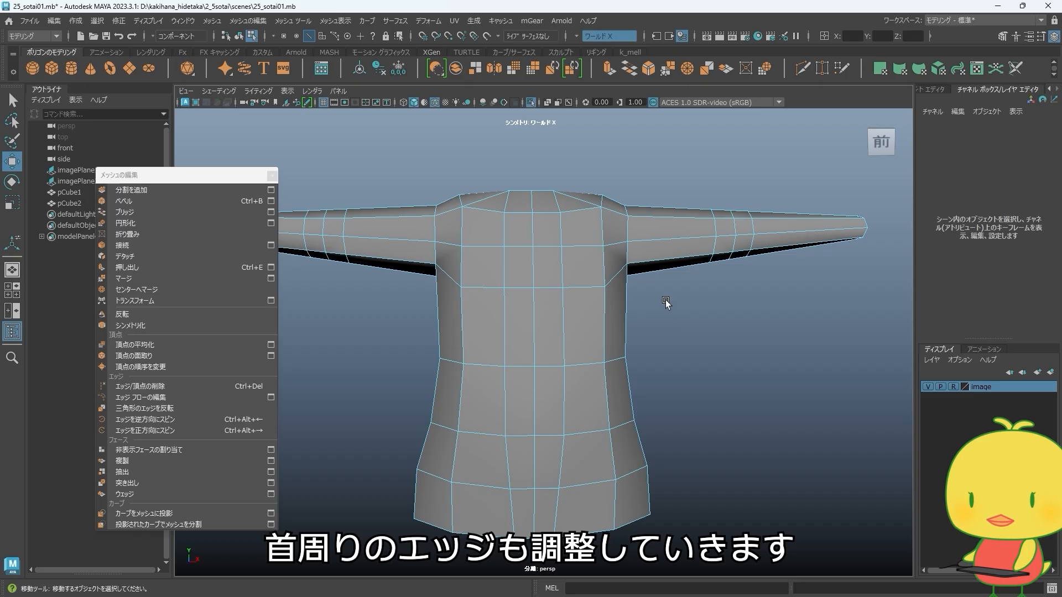
- Adjust the vertices around the shoulder and the front of the arm root to smooth the transition into the arm
left_click_drag(645, 309, 587, 317, "alt")
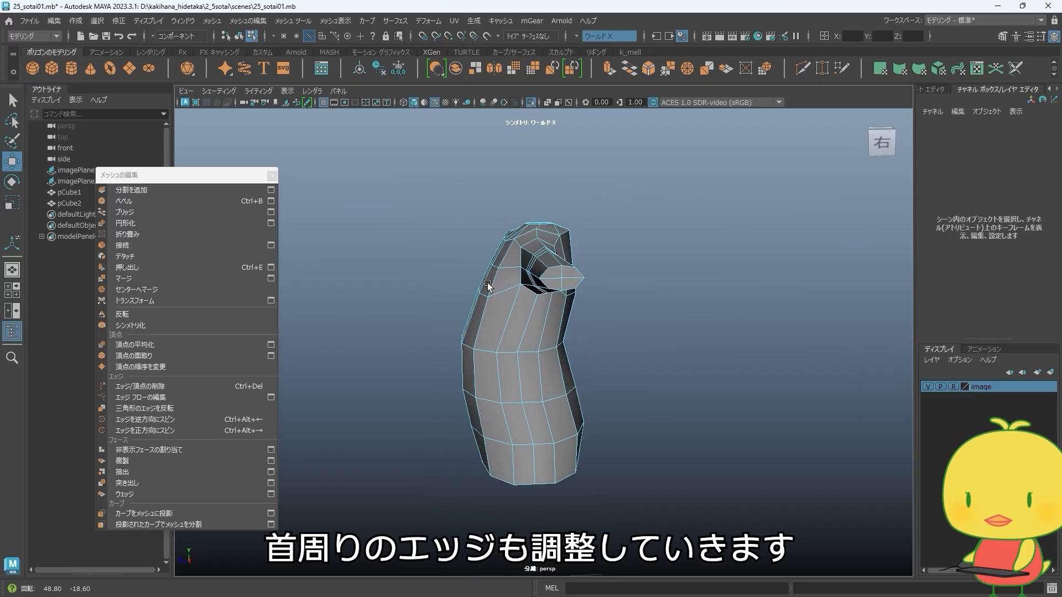
middle_click_drag(626, 335, 611, 378, "alt")
right_click_drag(592, 370, 621, 352, "alt")
key("F9")
left_click(535, 296)
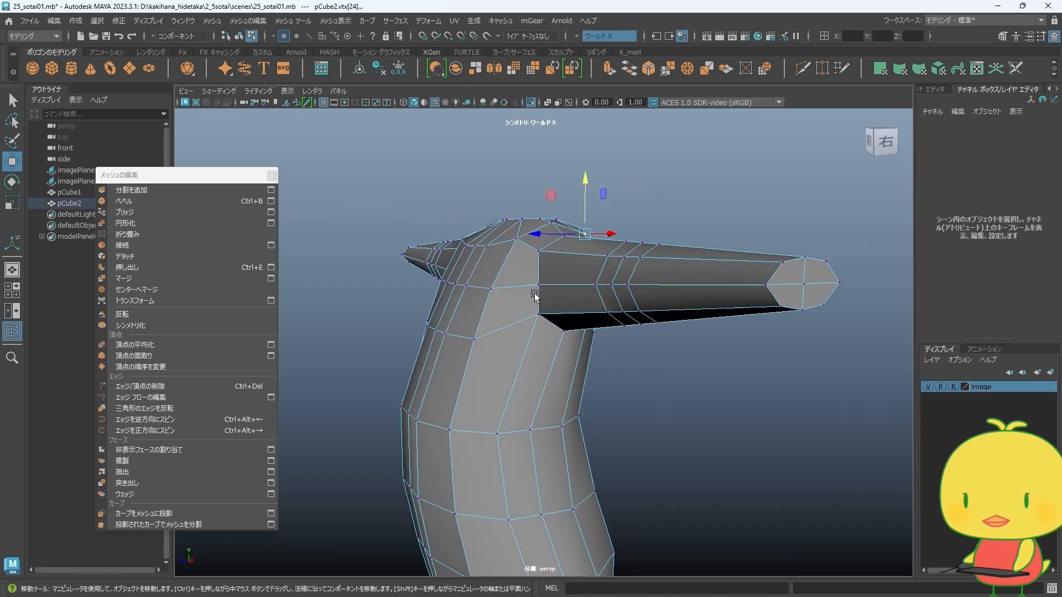
left_click_drag(536, 297, 474, 305, "alt")
left_click_drag(473, 293, 654, 323)
right_click_drag(654, 323, 567, 342, "alt")
middle_click_drag(566, 341, 549, 308, "alt")
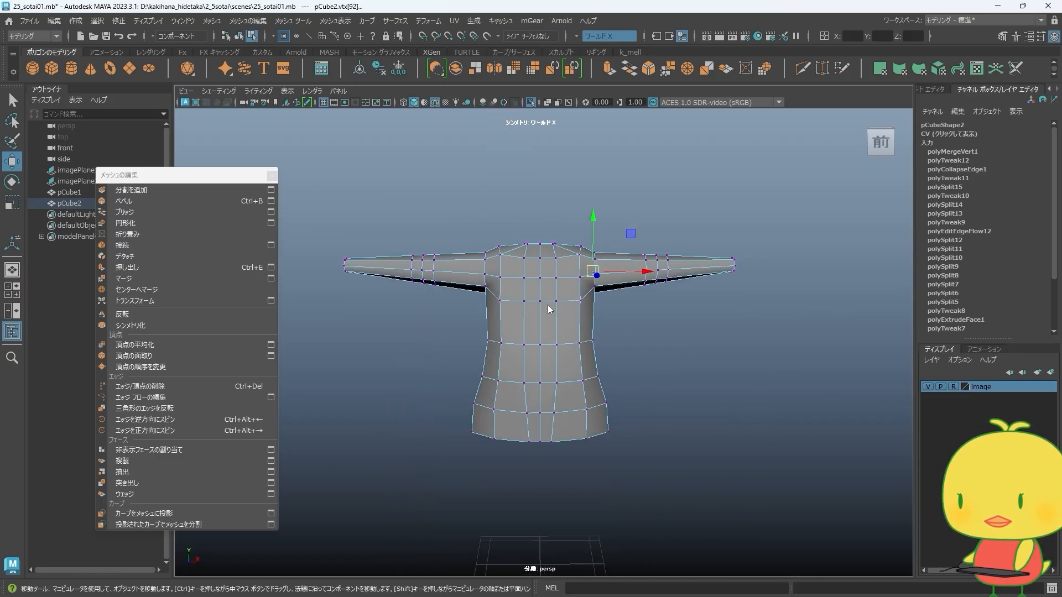
- Return to object mode with the whole model shown again, and save the scene
key("F8")
left_click(531, 103)
left_click(687, 304)
right_click_drag(686, 305, 609, 320, "alt")
mouse_move(608, 320)
left_mouse_down("alt")
mouse_move(540, 327)
mouse_move(592, 327)
left_mouse_up("alt")
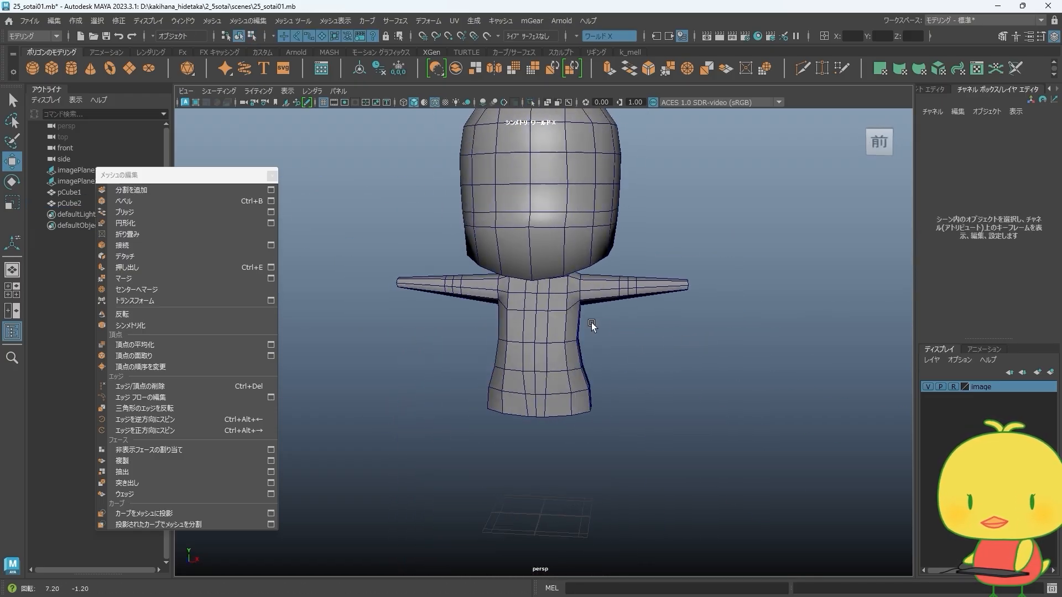
key("space")
key("ctrl+s")
key("space")
- Extrude the torso's underside faces on both sides of the centre strip and pull them down toward the feet as legs
middle_click_drag(459, 431, 484, 318, "alt")
left_click(484, 318)
right_click_drag(557, 363, 528, 337, "alt")
middle_click_drag(528, 338, 486, 332, "alt")
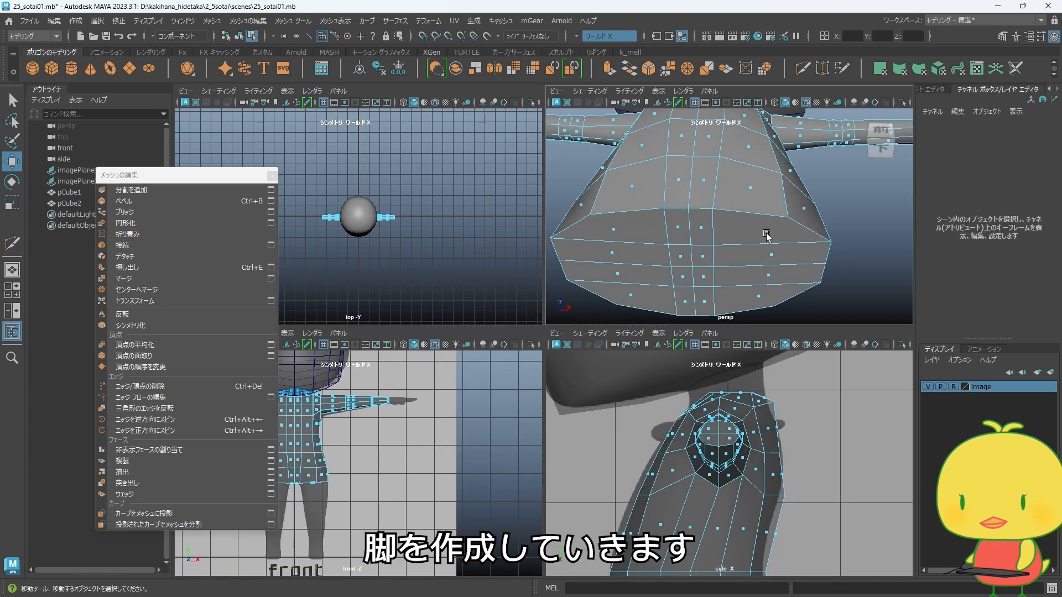
double_click(767, 235)
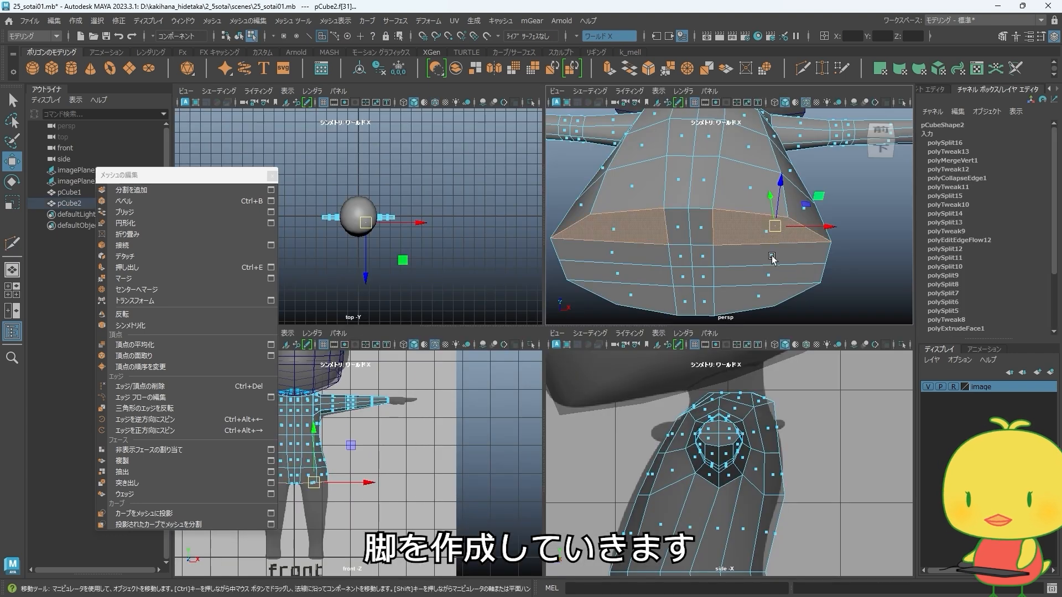
double_click(772, 258, "shift")
double_click(768, 277, "shift")
double_click(763, 299, "shift")
scroll(741, 270, "down", 3)
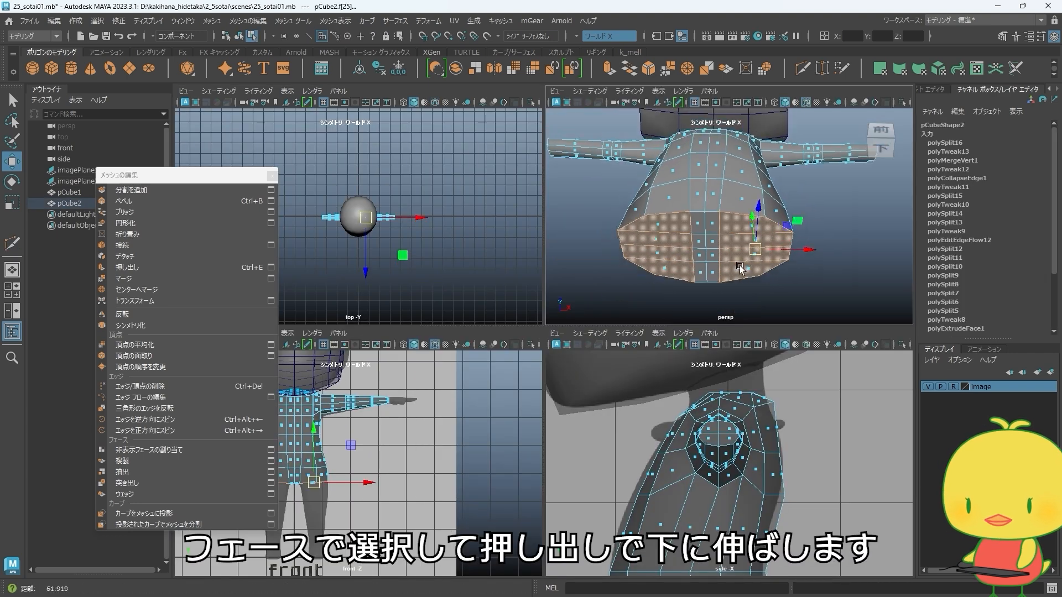
scroll(741, 270, "down", 2)
key("space")
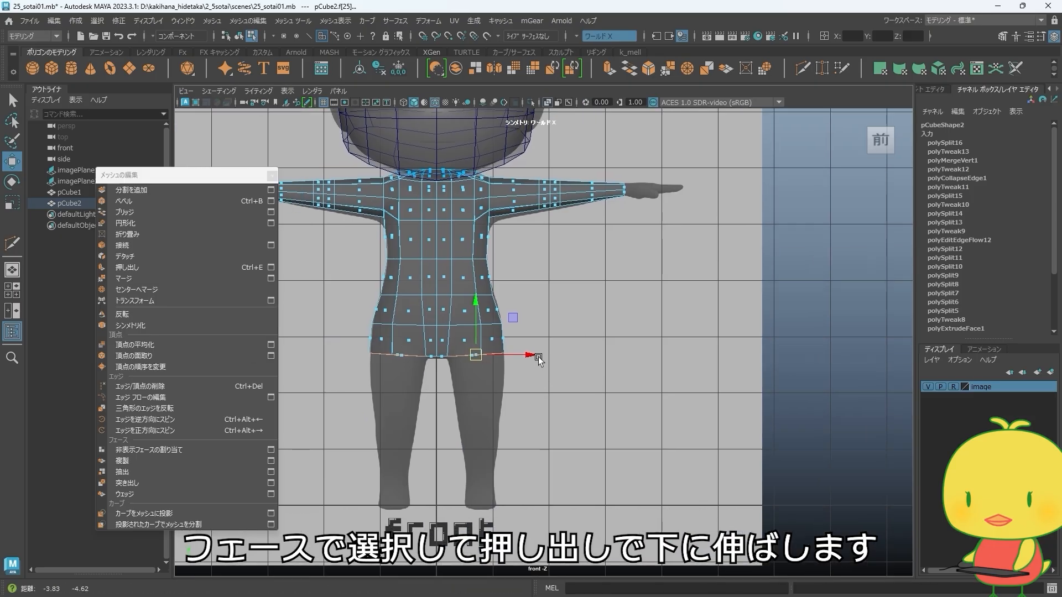
left_click(611, 71)
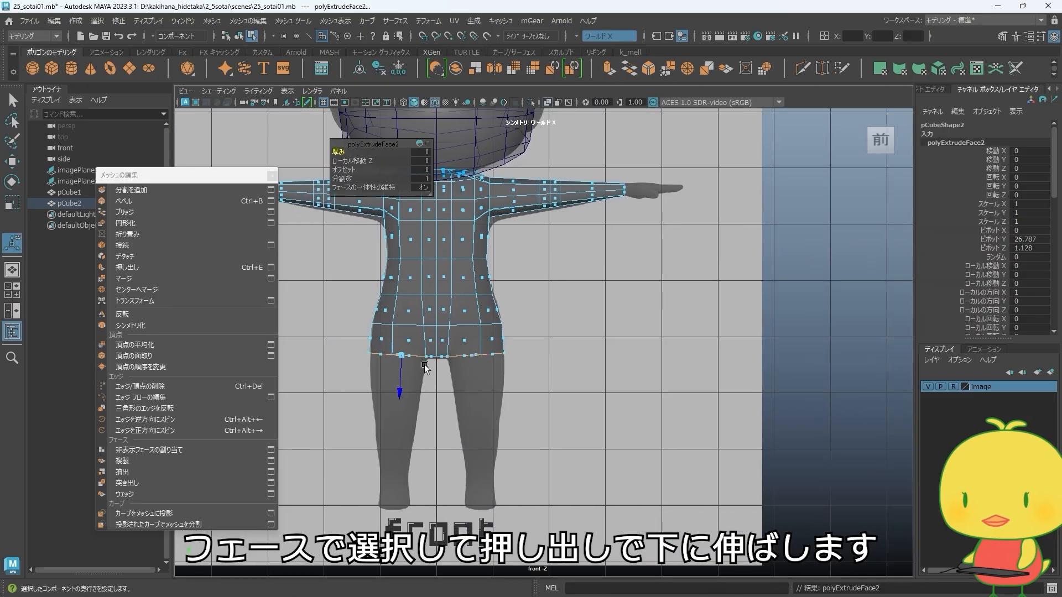
middle_click_drag(425, 368, 500, 389, "alt")
key("w")
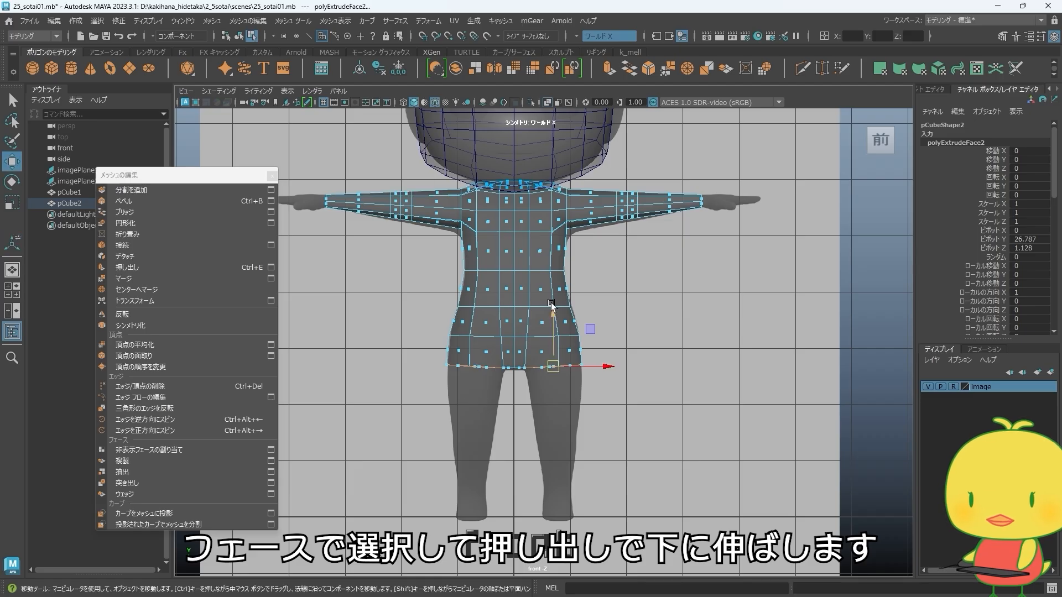
left_click_drag(551, 306, 551, 440)
right_click_drag(551, 440, 507, 389, "alt")
- Flatten the leg-end faces horizontally by scaling, and place them on the ground with an absolute transform Y of 0
key("r")
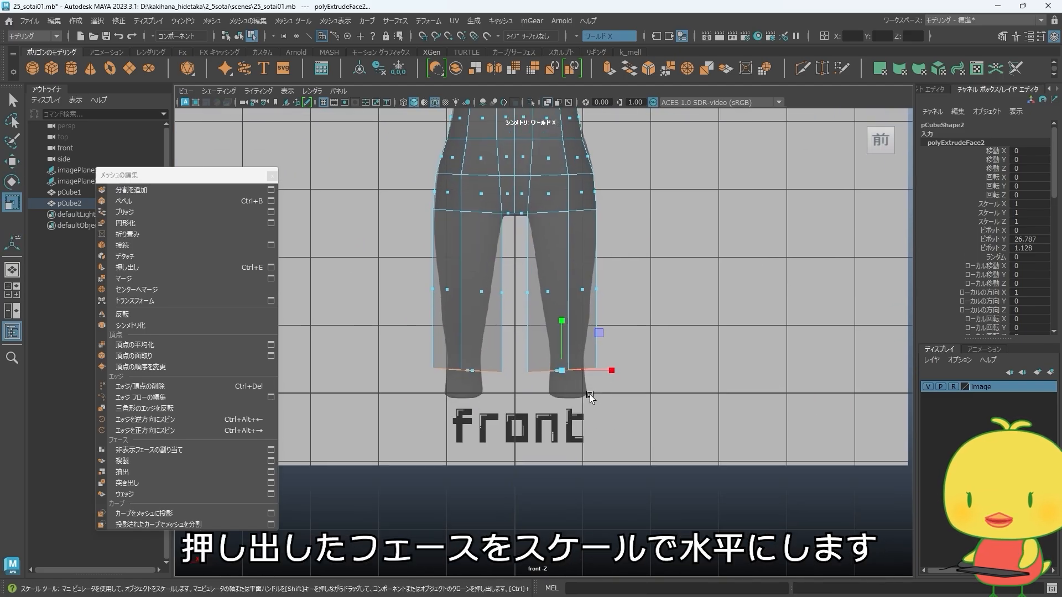
left_click_drag(562, 320, 560, 421)
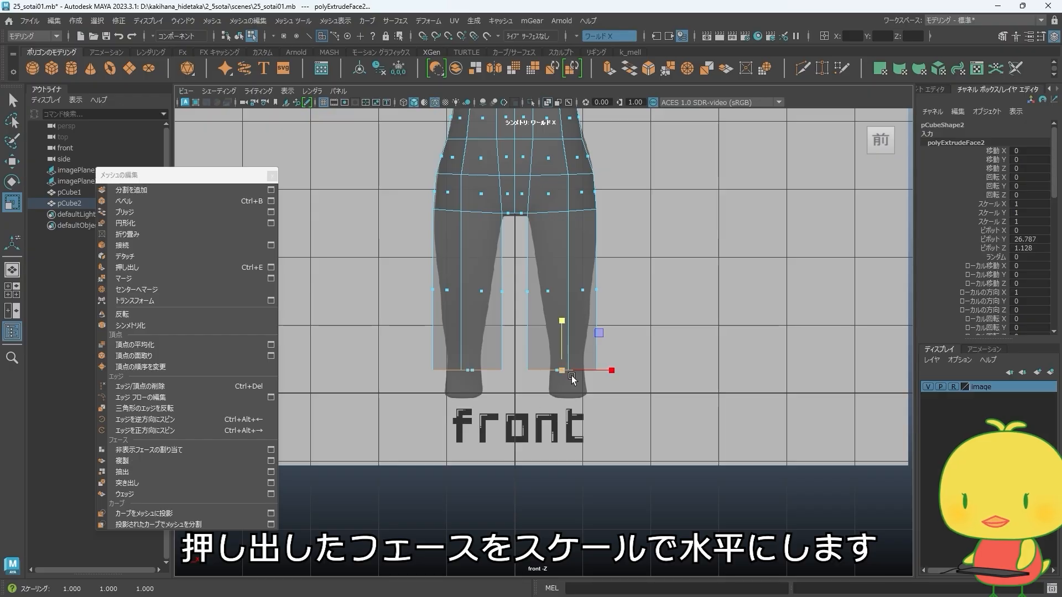
key("w")
middle_click_drag(492, 339, 527, 340, "alt")
right_click_drag(526, 341, 627, 343, "alt")
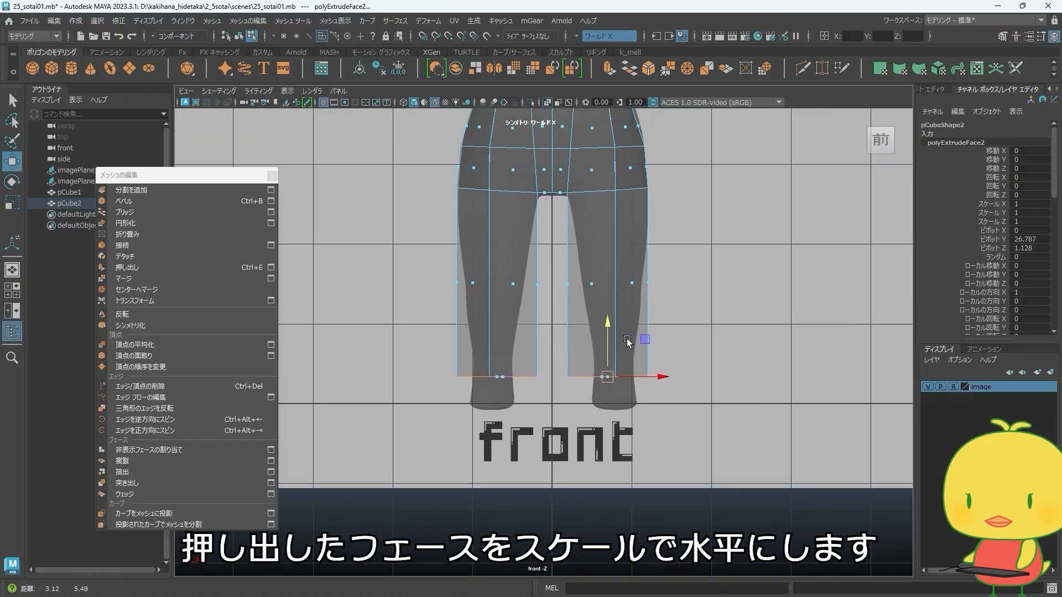
left_click(884, 36)
type("0")
key("Return")
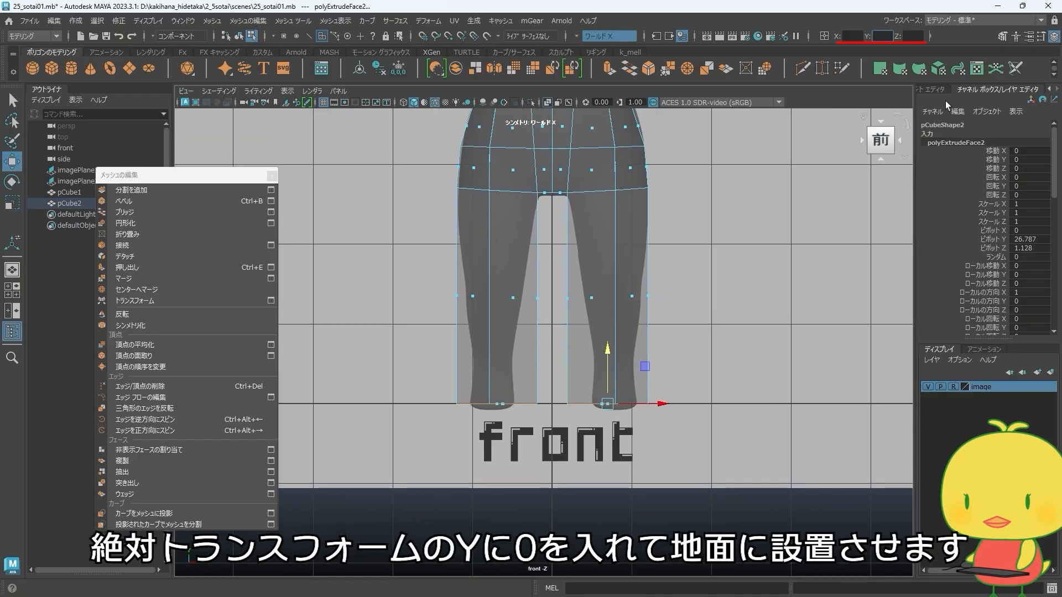
middle_click_drag(676, 233, 657, 271, "alt")
right_click_drag(657, 271, 625, 344, "alt")
right_click_drag(625, 281, 669, 270)
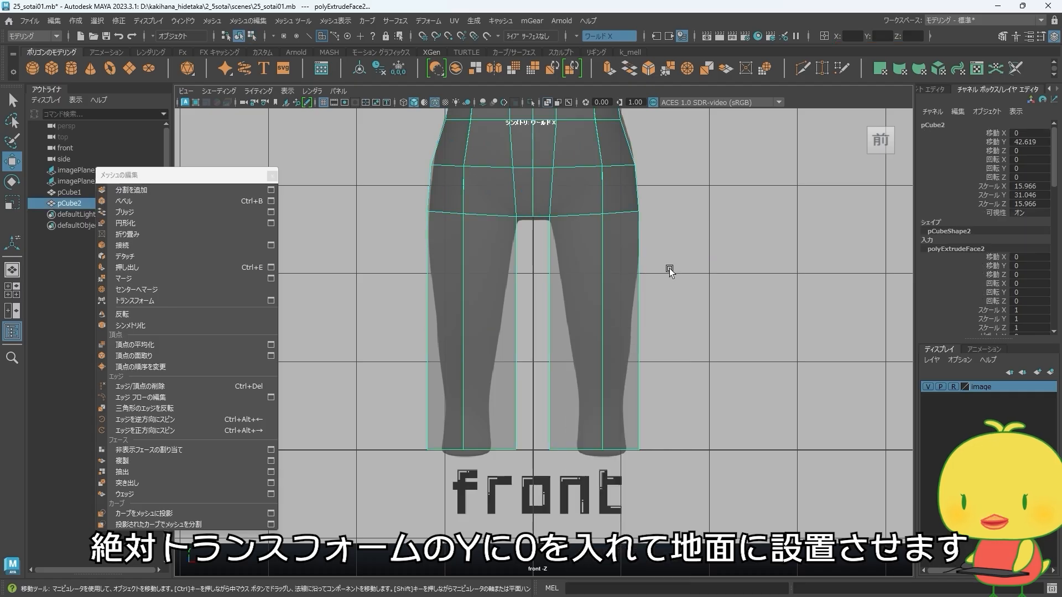
- Insert edge loops around the legs at the knees and ankles with Multi-Cut
middle_click_drag(634, 327, 622, 356, "alt")
middle_click_drag(783, 232, 763, 229, "alt")
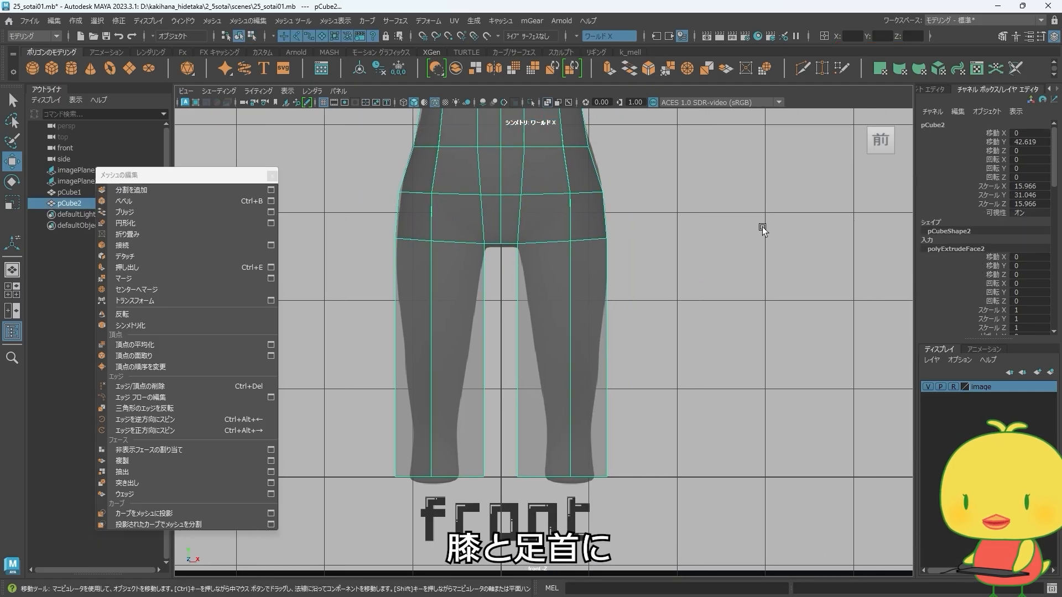
left_click(802, 67)
middle_click_drag(648, 283, 668, 254, "alt")
right_click_drag(669, 254, 631, 327, "alt")
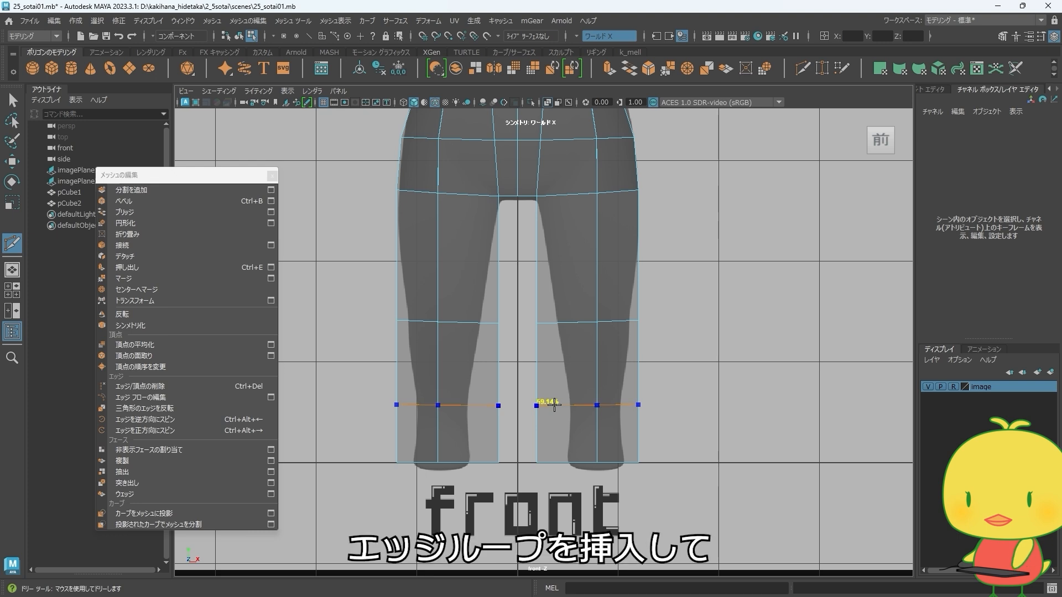
left_click(554, 405, "ctrl")
key("w")
- Move the inner and outer knee vertices inward to match the leg outline in the front reference
middle_click_drag(579, 332, 565, 353, "alt")
scroll(565, 351, "up", 1)
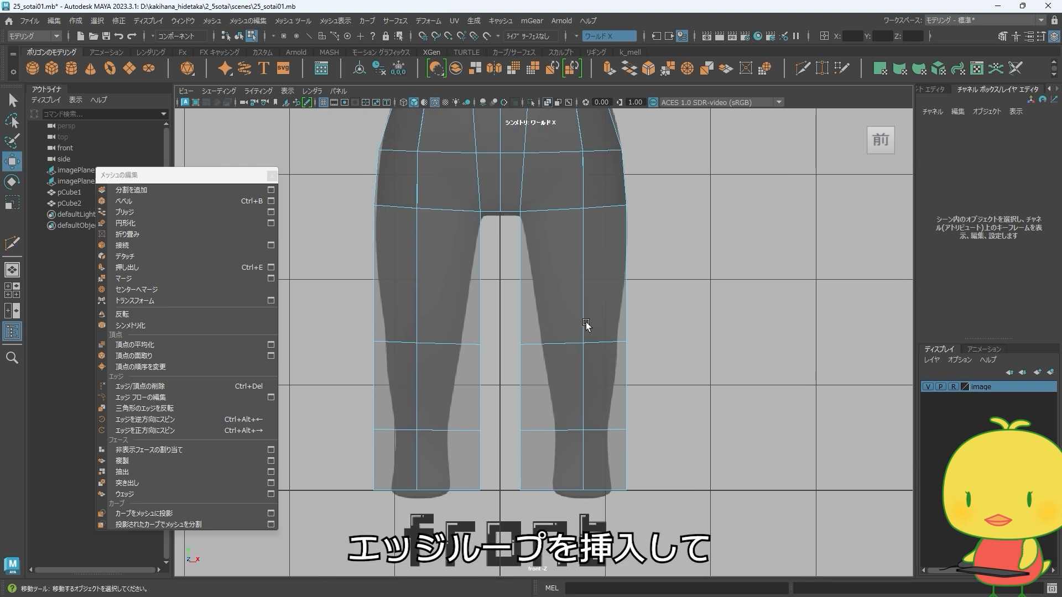
left_click_drag(507, 331, 578, 346)
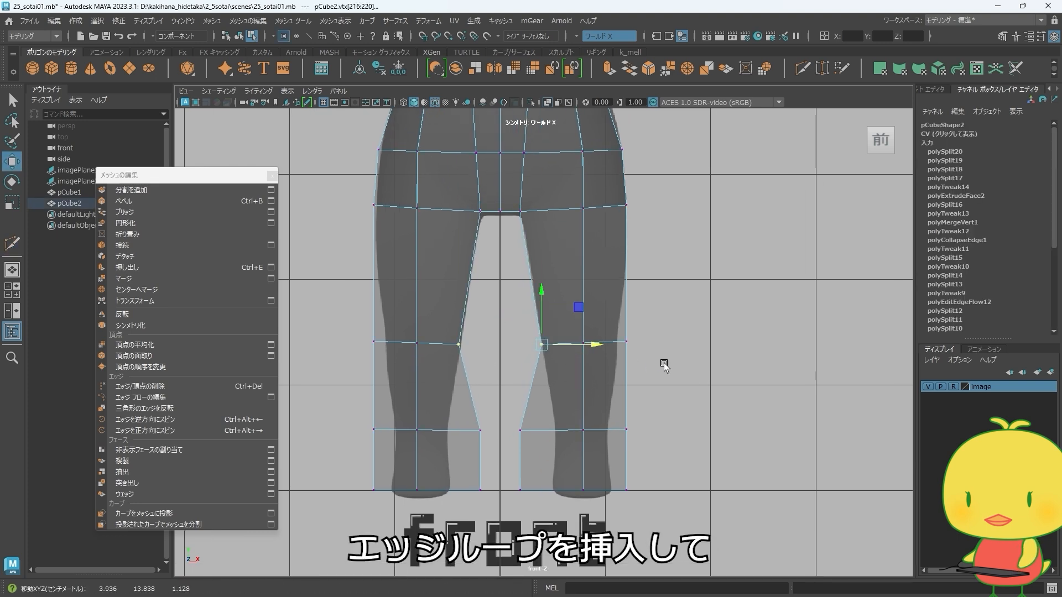
left_click_drag(651, 342, 650, 345)
middle_click_drag(570, 450, 554, 408, "alt")
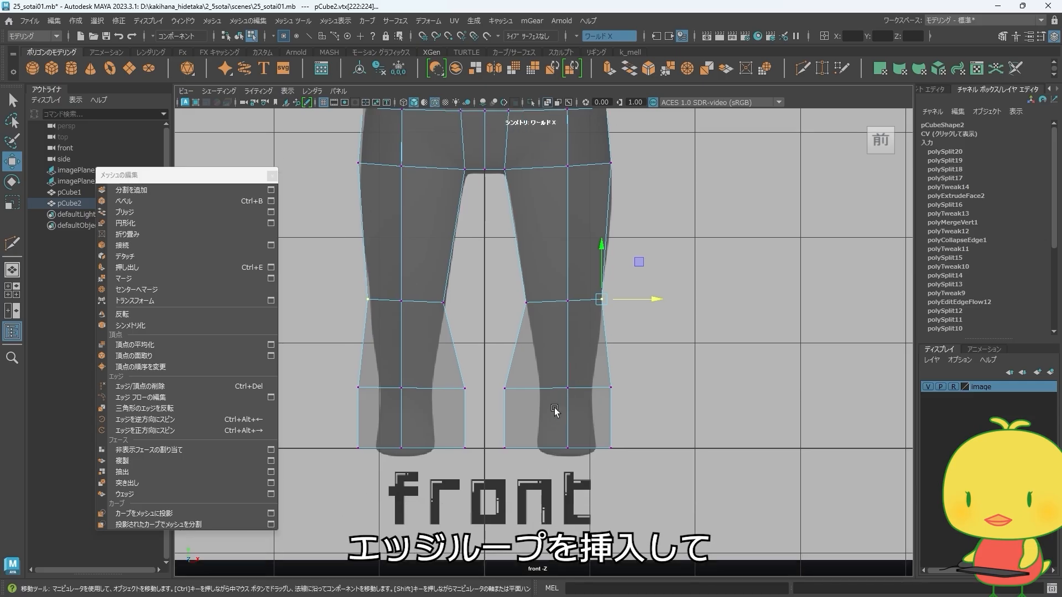
- Move the inner and outer vertices of the ankles and soles inward to match the front reference
left_click_drag(483, 367, 482, 367)
left_click_drag(559, 388, 594, 386)
mouse_move(641, 410)
left_mouse_down()
mouse_move(624, 387)
mouse_move(640, 394)
left_mouse_up()
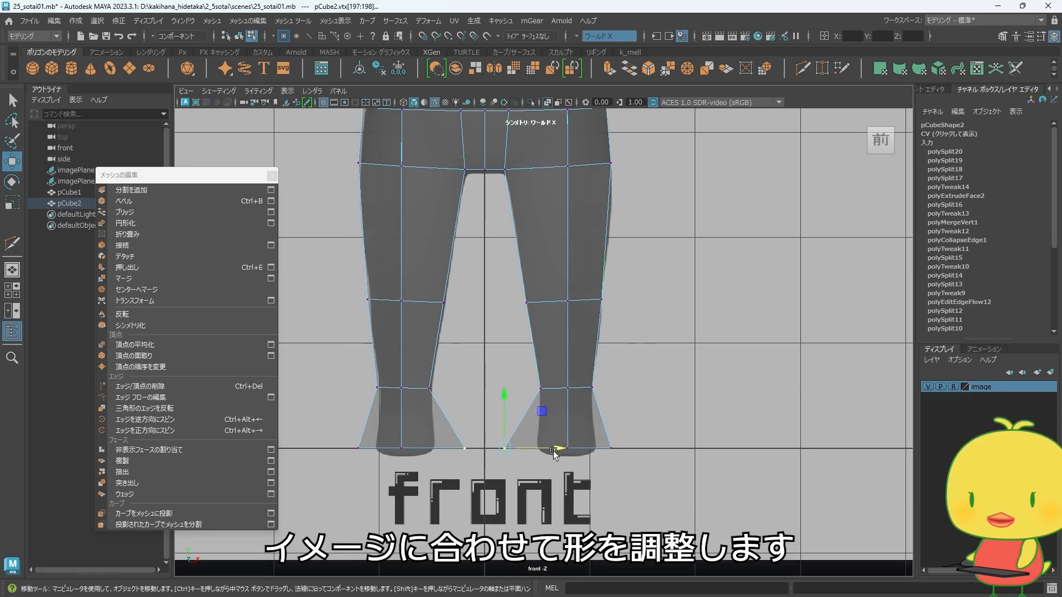
left_click_drag(554, 451, 584, 446)
left_click_drag(657, 453, 645, 450)
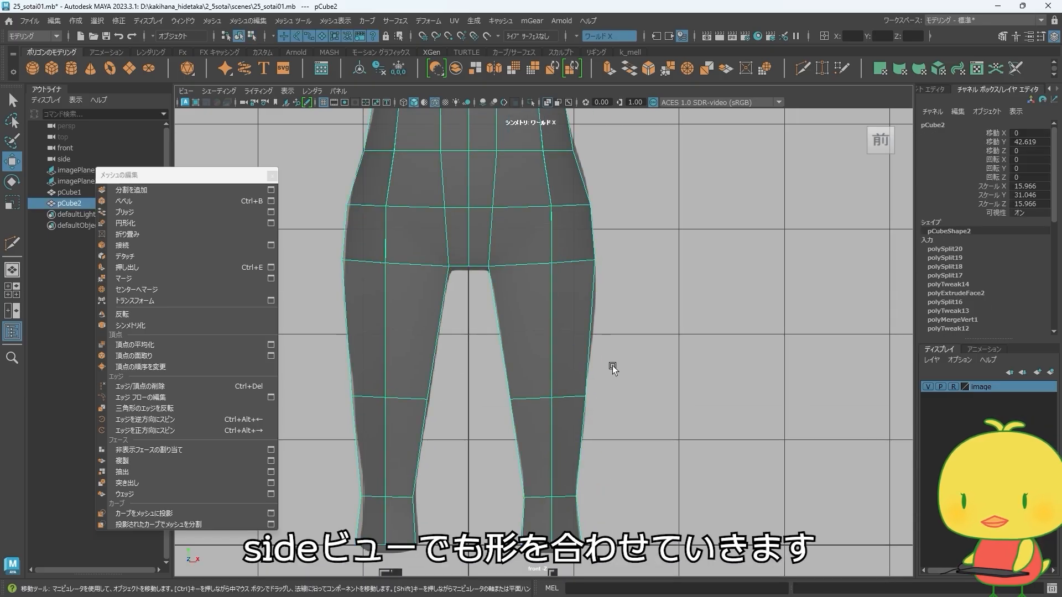
- In the side view, narrow the knee vertices in depth to match the reference leg
key("f")
key("space")
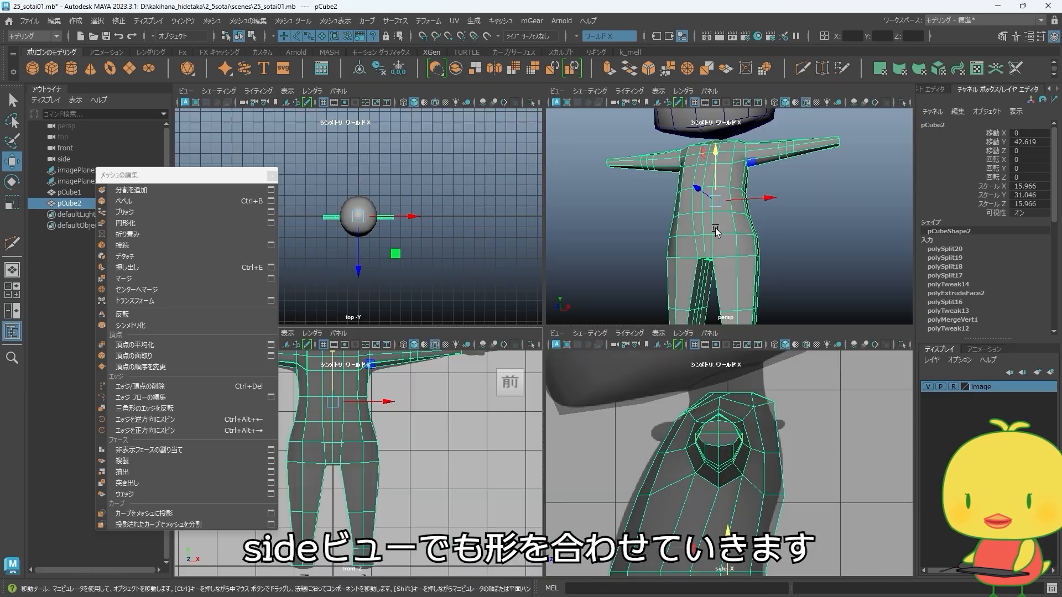
key("space")
right_click_drag(719, 425, 420, 376, "alt")
middle_click_drag(569, 553, 562, 387, "alt")
middle_click_drag(559, 532, 530, 321, "alt")
right_click_drag(528, 317, 443, 283)
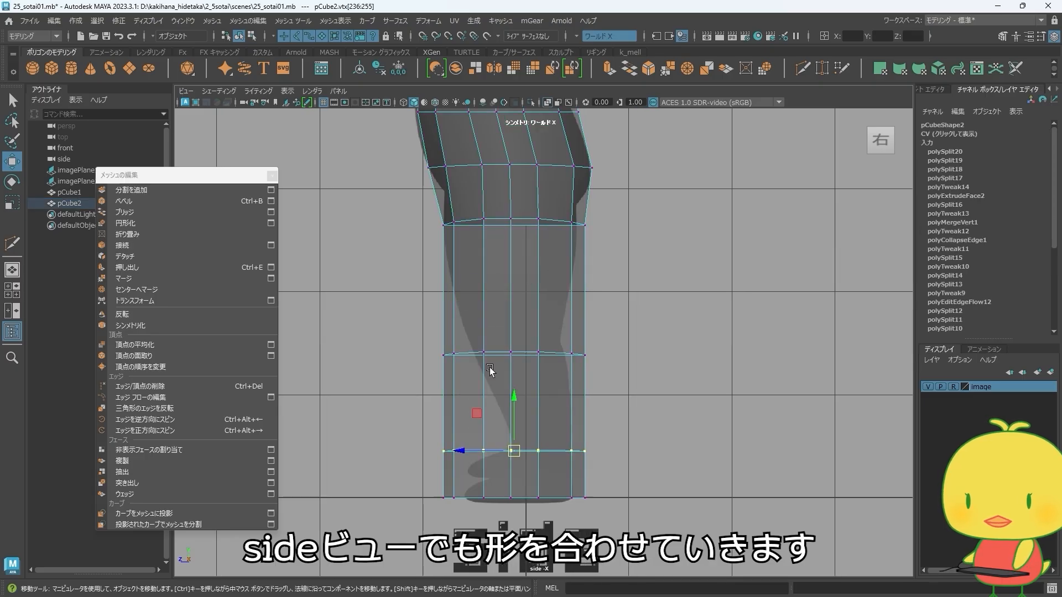
middle_click_drag(497, 353, 490, 349, "alt")
left_click_drag(561, 364, 483, 351)
key("r")
key("w")
- Scale the ankle and sole vertices together in depth to match the reference foot
middle_click_drag(592, 458, 601, 402, "alt")
key("r")
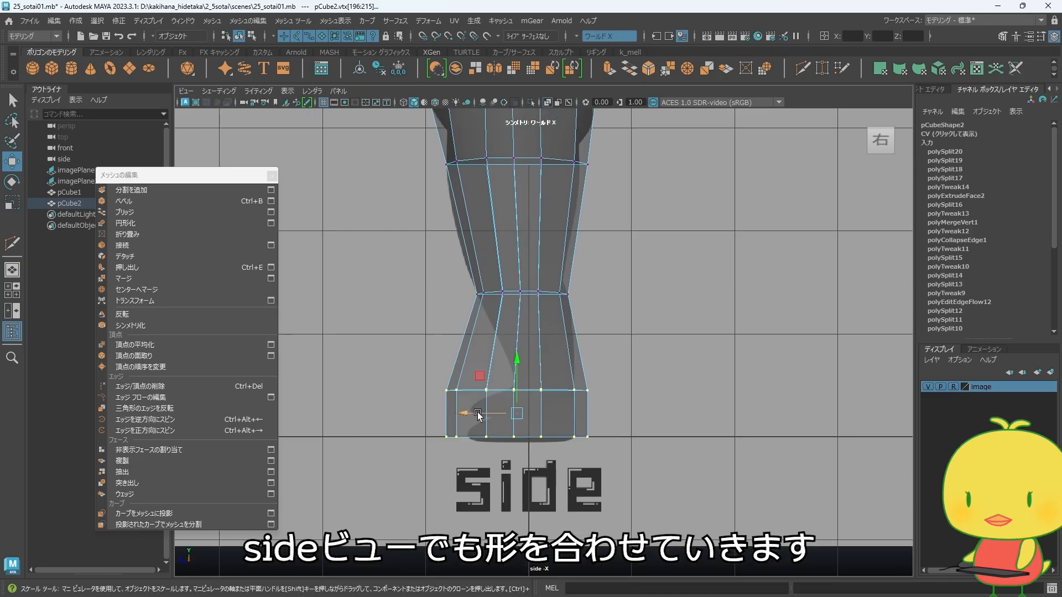
left_click_drag(468, 413, 503, 391)
key("w")
left_click(490, 396)
key("ctrl+z")
- Narrow the ankle loop further in depth and shift it back toward the heel to match the side reference
key("r")
key("w")
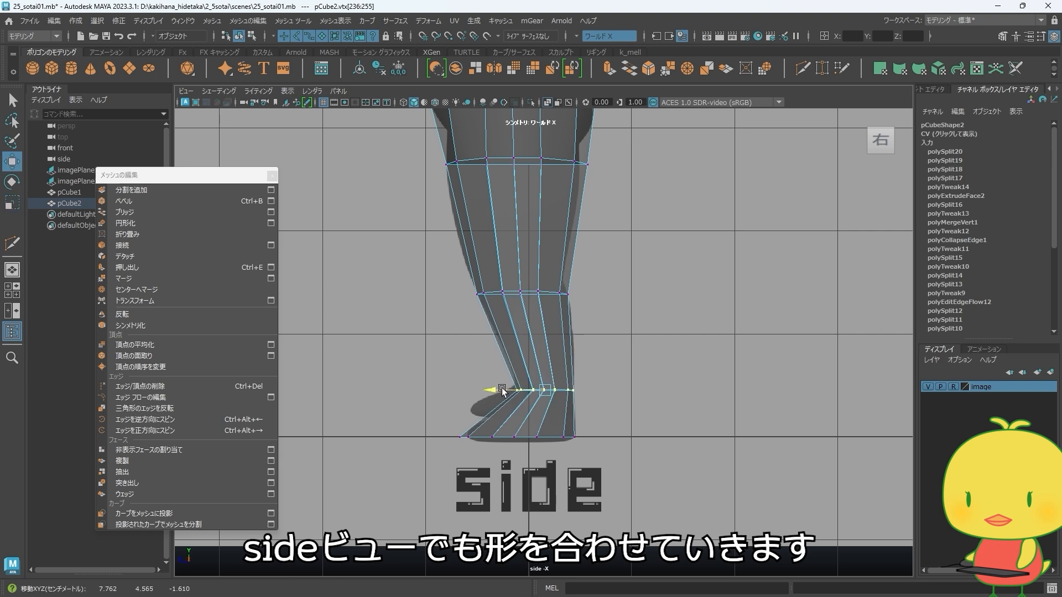
middle_click_drag(635, 182, 578, 353, "alt")
right_click_drag(576, 353, 538, 294, "alt")
middle_click_drag(538, 294, 539, 301, "alt")
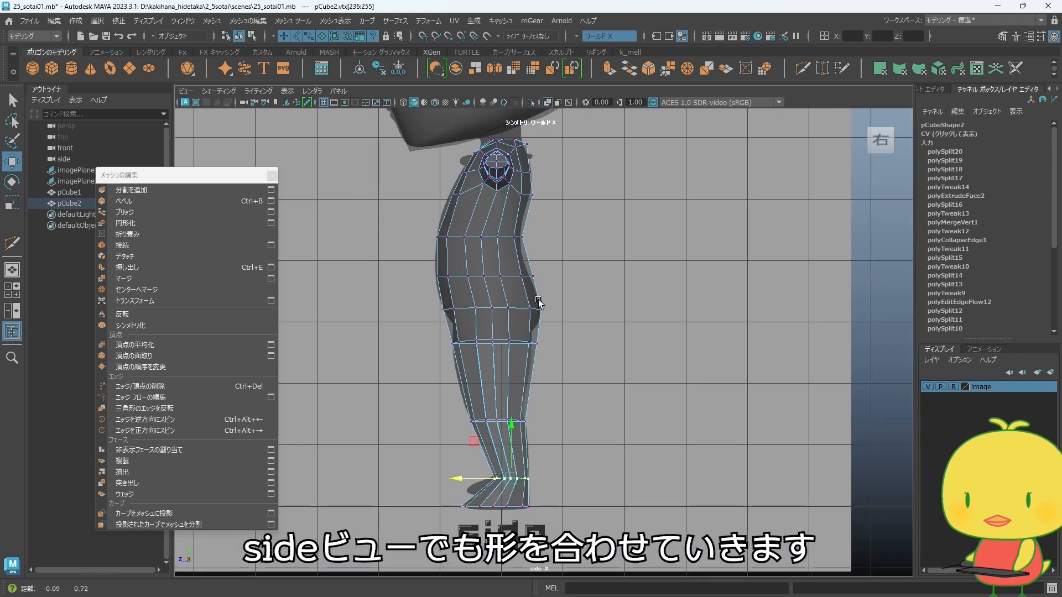
- In the side view, shift the sole vertices forward to match the reference foot
middle_click_drag(532, 480, 527, 357, "alt")
right_click_drag(527, 357, 545, 378, "alt")
left_click_drag(553, 417, 413, 375)
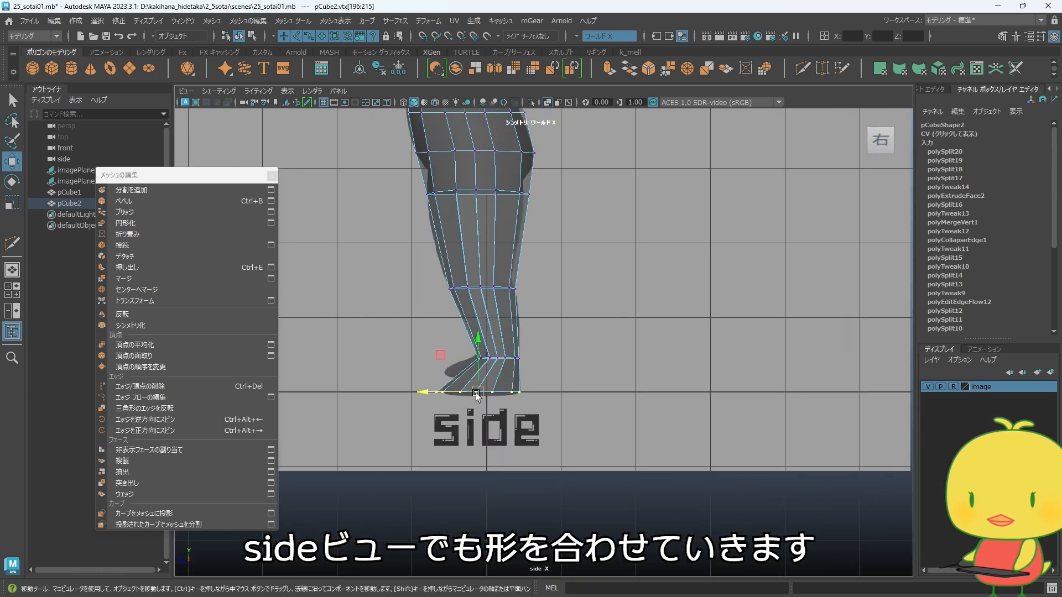
mouse_move(476, 392)
left_mouse_down()
mouse_move(427, 390)
mouse_move(456, 390)
left_mouse_up()
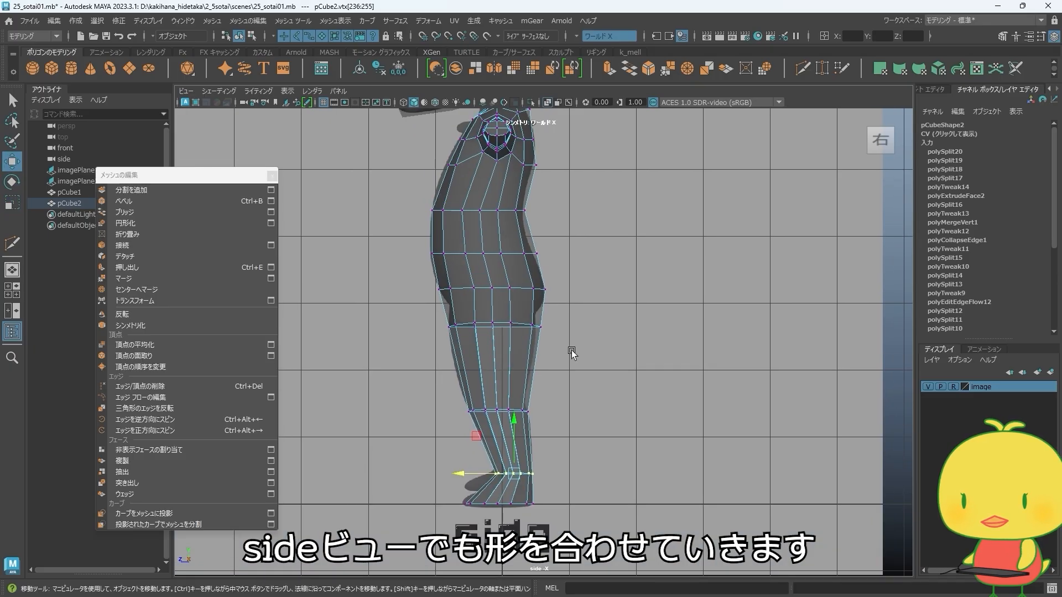
- Shift the leg-top loop forward and adjust the hip vertices in depth to follow the side reference
left_click_drag(569, 346, 435, 327)
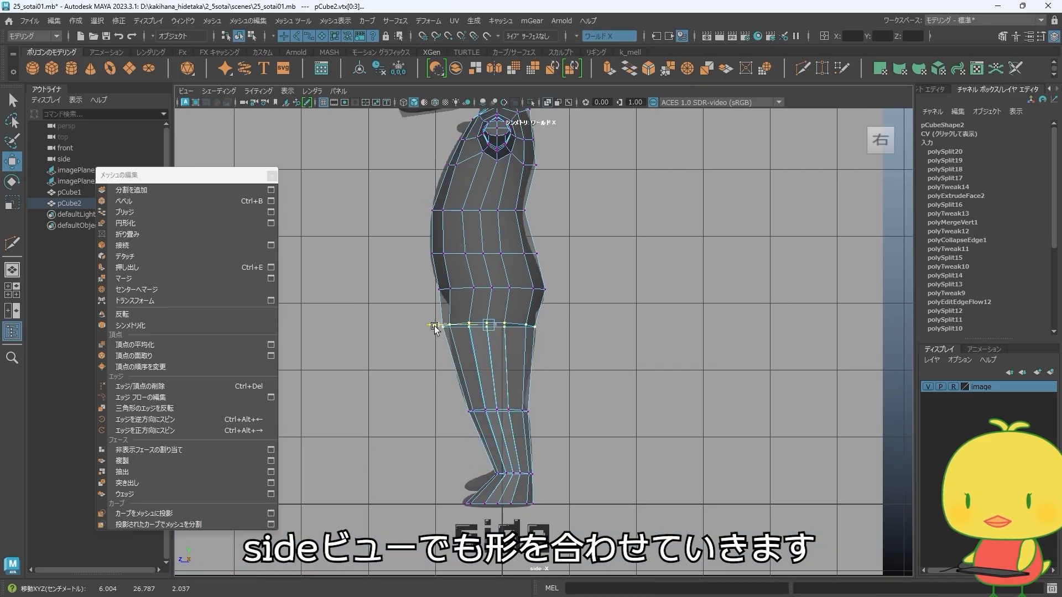
left_click_drag(527, 296, 442, 283)
middle_click_drag(481, 269, 474, 314, "alt")
left_click_drag(552, 310, 516, 294)
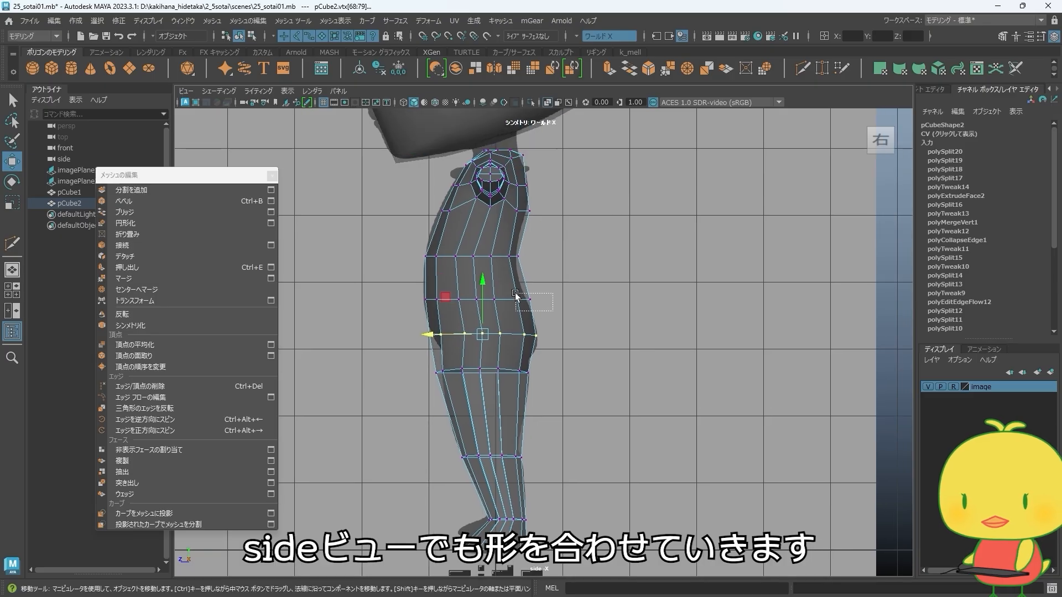
scroll(520, 347, "down", 3)
key("F8")
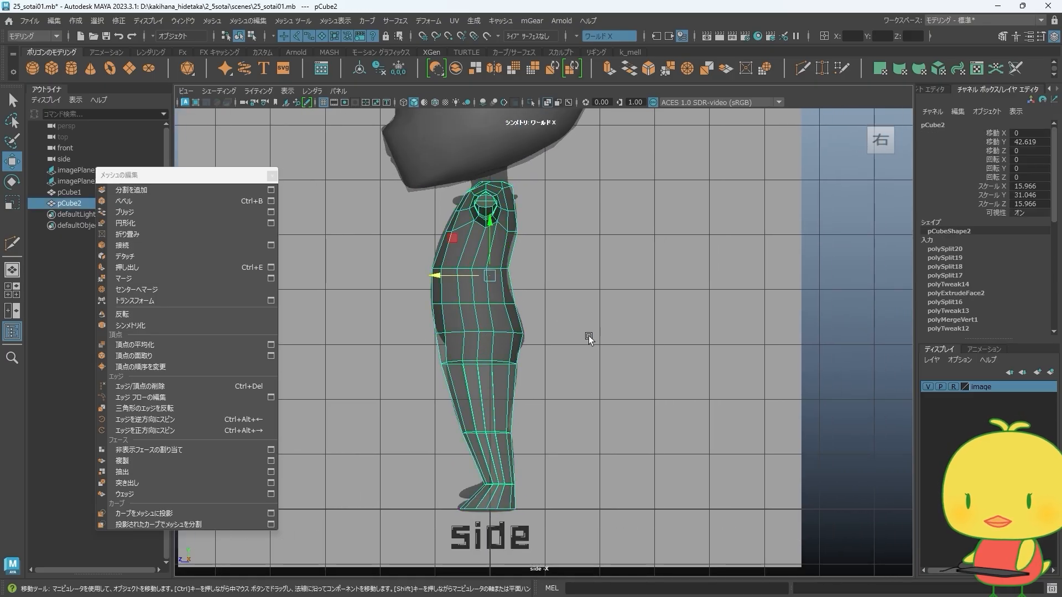
- In the perspective view, smooth a vertical edge loop on the inner leg with Edit Edge Flow
key("space")
key("space")
left_click_drag(695, 279, 656, 322, "alt")
middle_click_drag(657, 323, 635, 265, "alt")
scroll(575, 332, "up", 2)
left_click_drag(575, 332, 614, 327, "alt")
right_click_drag(599, 291, 597, 276)
double_click(597, 277)
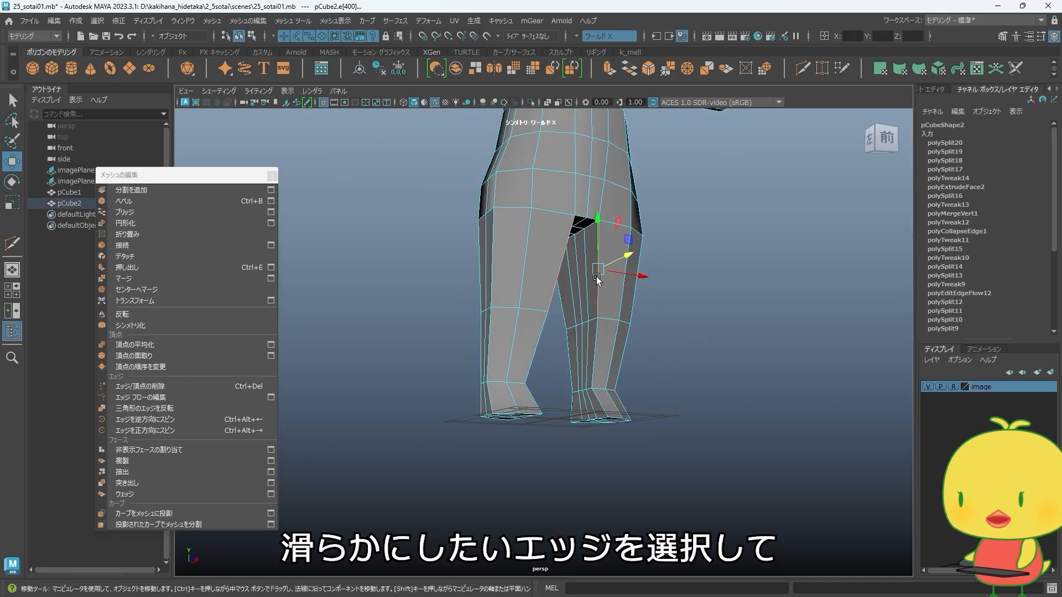
left_click_drag(661, 324, 620, 323, "alt")
left_click(151, 397)
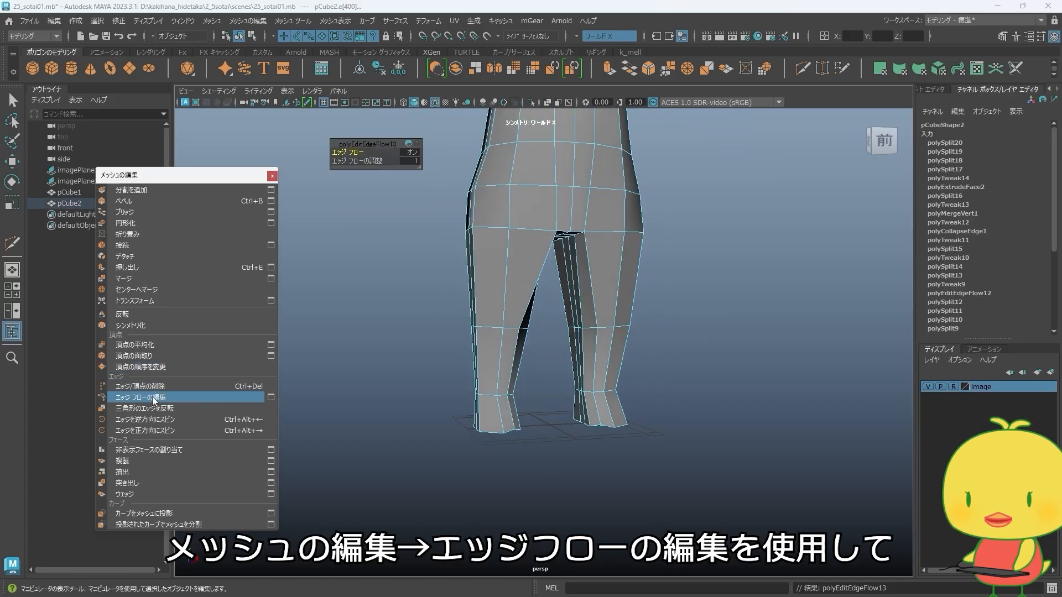
- Apply Edit Edge Flow to the vertical edge loop running down the front of the hip and leg
left_click_drag(586, 388, 537, 371, "alt")
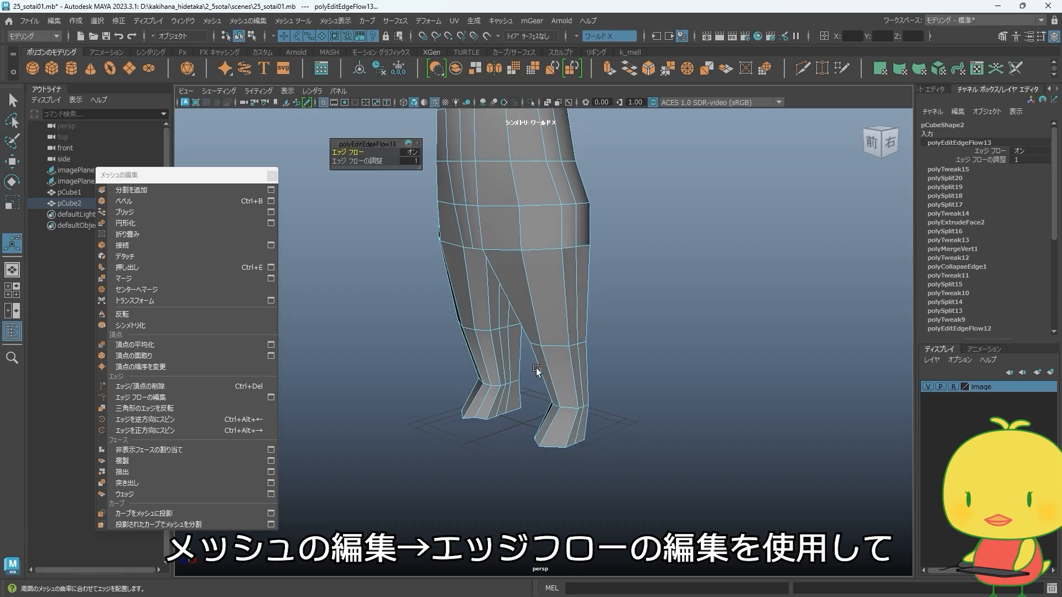
left_click_drag(566, 320, 557, 319, "alt")
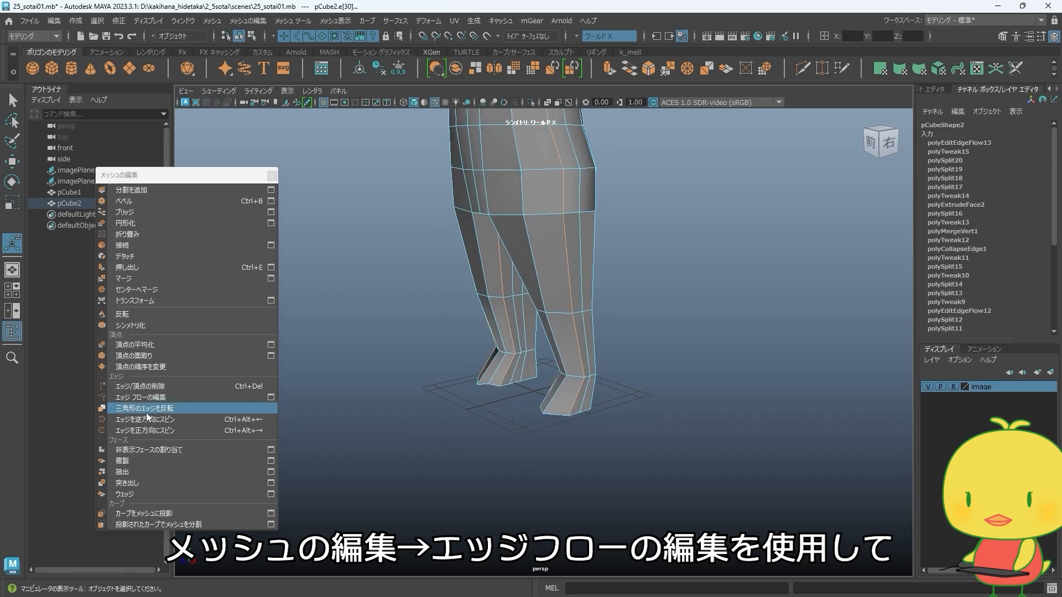
left_click(147, 397)
- Smooth the vertical edge loop along the outer rear of the leg with Edit Edge Flow
left_click_drag(569, 387, 627, 383, "alt")
middle_click_drag(636, 241, 636, 396, "alt")
left_click_drag(636, 396, 472, 374, "alt")
middle_click_drag(472, 375, 552, 290, "alt")
right_click_drag(552, 290, 575, 333, "alt")
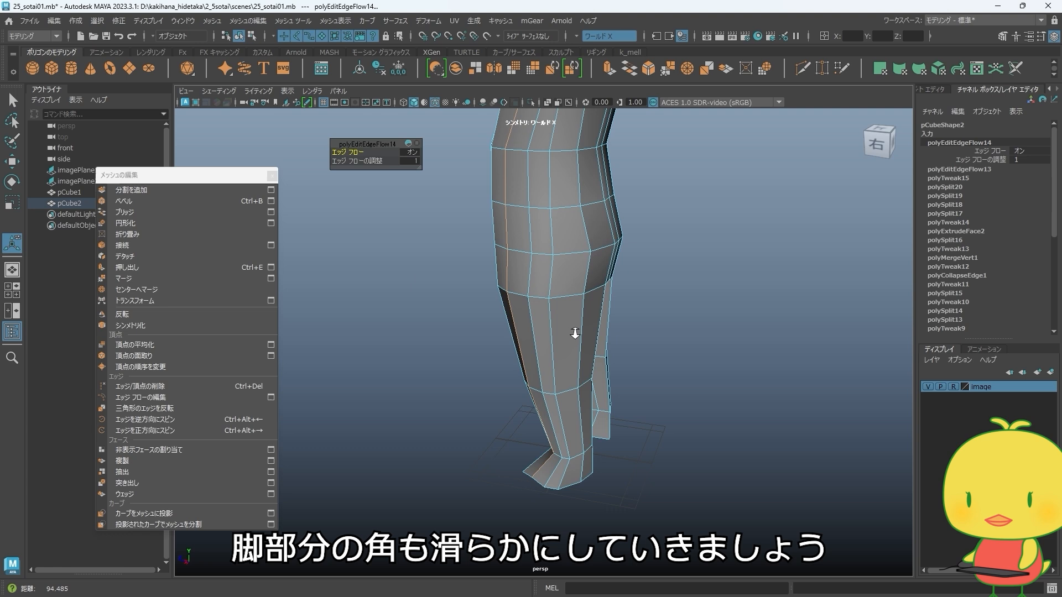
left_click_drag(576, 333, 544, 339, "alt")
double_click(541, 341)
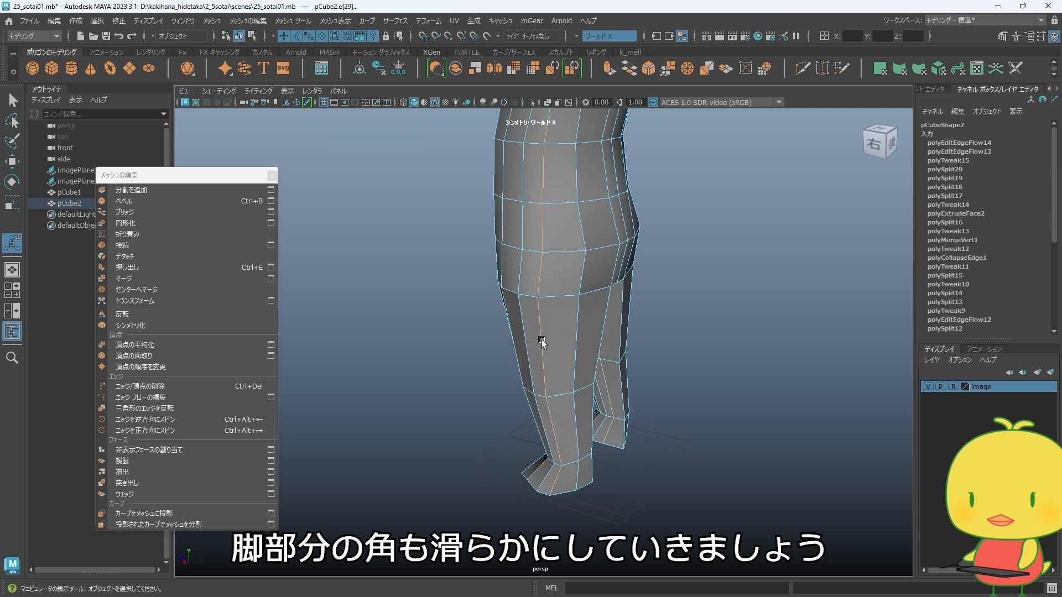
left_click(147, 397)
- Apply Edit Edge Flow to the vertical edge loop at the inner back of the leg
left_click_drag(486, 450, 480, 446, "alt")
double_click(543, 375)
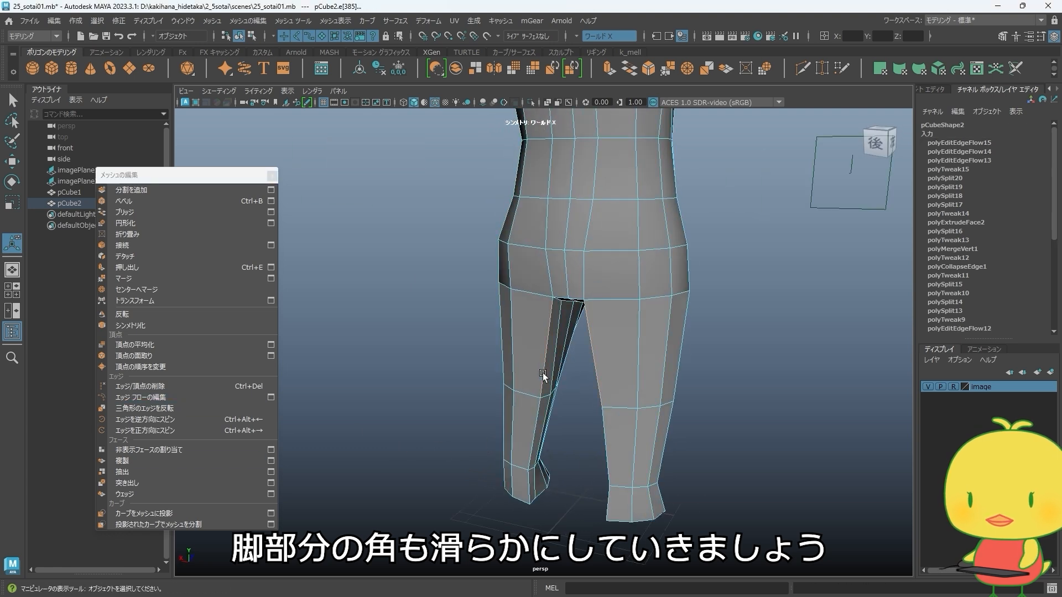
left_click(147, 397)
left_click_drag(398, 420, 584, 423, "alt")
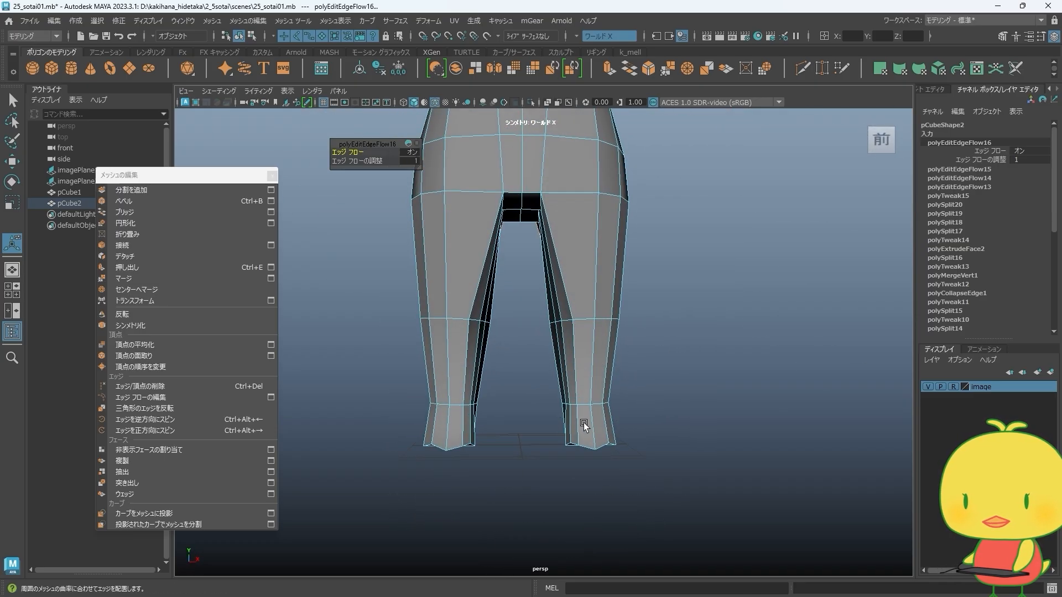
- Flatten the sole vertices of both feet to one level by scaling their height to 0
right_click_drag(585, 423, 524, 283)
left_click_drag(523, 411, 650, 470)
left_click_drag(506, 434, 575, 441, "alt")
key("r")
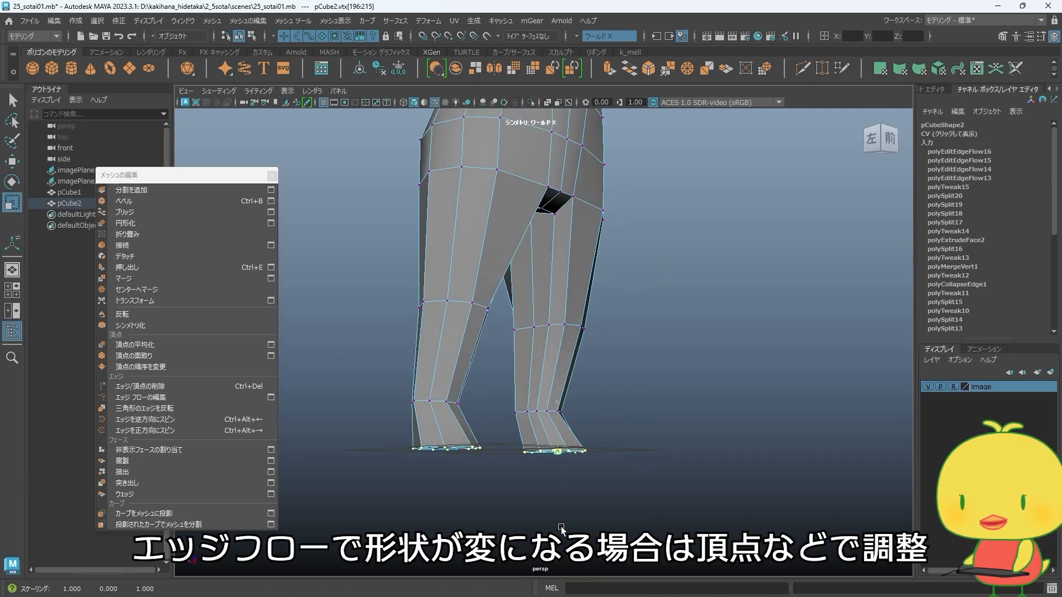
left_click_drag(560, 529, 561, 529)
left_click_drag(587, 468, 554, 469, "alt")
key("w")
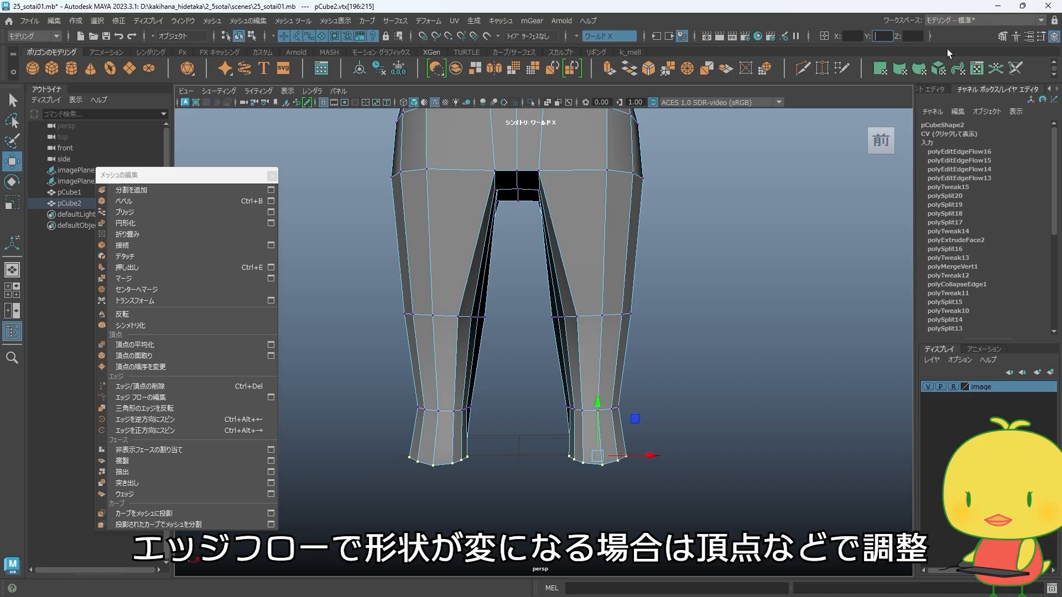
left_click(695, 343)
- Spread the two front crotch vertices outward symmetrically to even out the edge spacing at the leg tops
left_click_drag(695, 343, 590, 311, "alt")
middle_click_drag(590, 310, 595, 390, "alt")
left_click_drag(594, 389, 609, 312, "alt")
left_click(554, 316)
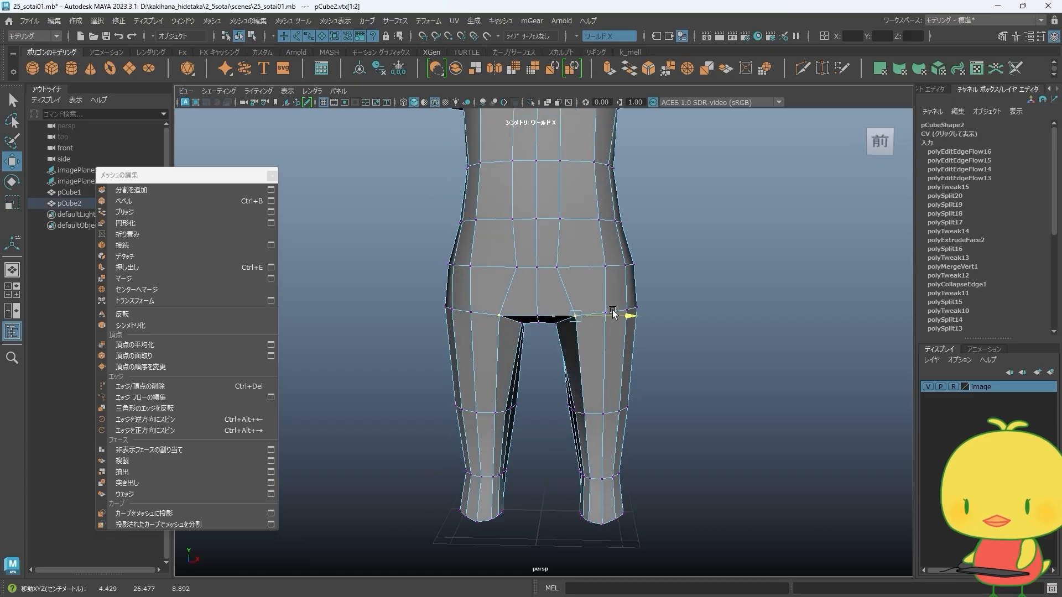
left_click_drag(583, 347, 529, 350, "alt")
- Adjust the height of the crotch's underside edge and reposition the vertices beneath the crotch
key("F10")
left_click_drag(559, 292, 556, 249, "alt")
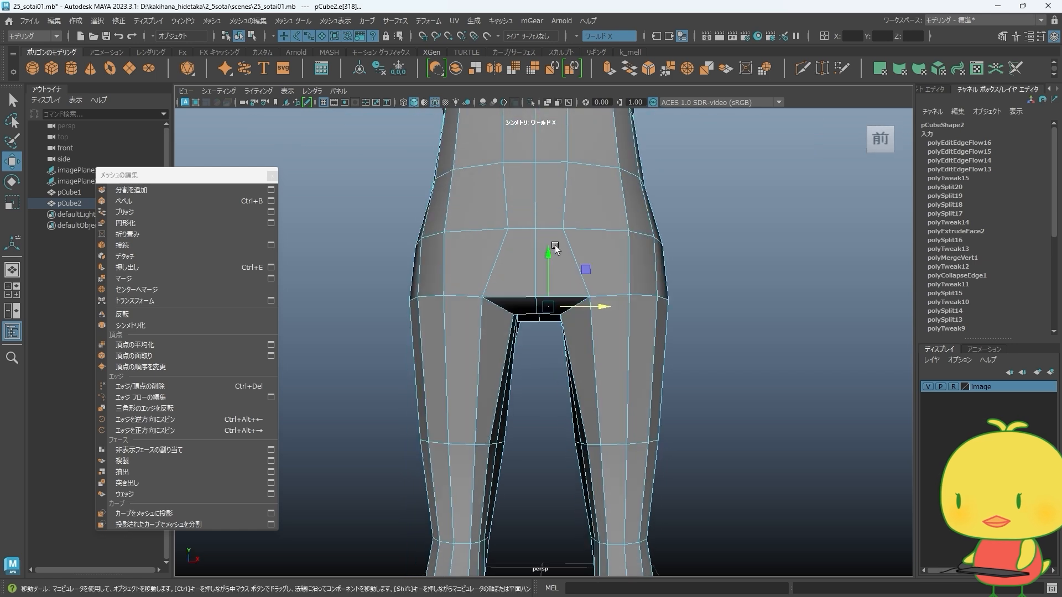
scroll(548, 269, "down", 2)
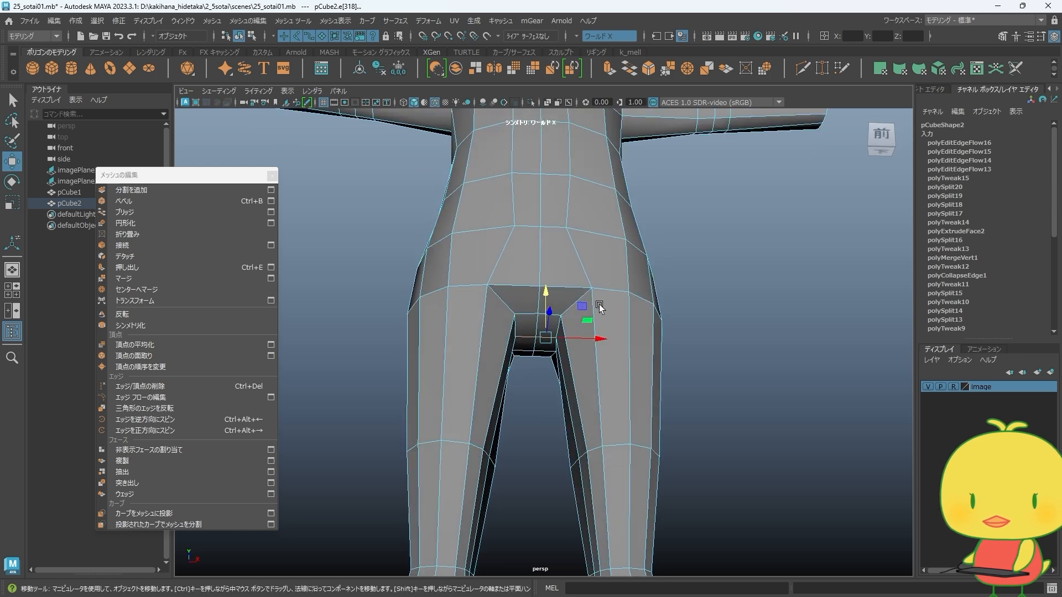
key("F9")
left_click_drag(597, 314, 601, 314)
scroll(605, 371, "down", 2)
left_click_drag(607, 388, 608, 412, "alt")
middle_click_drag(597, 397, 592, 349, "alt")
left_click_drag(604, 376, 727, 361, "alt")
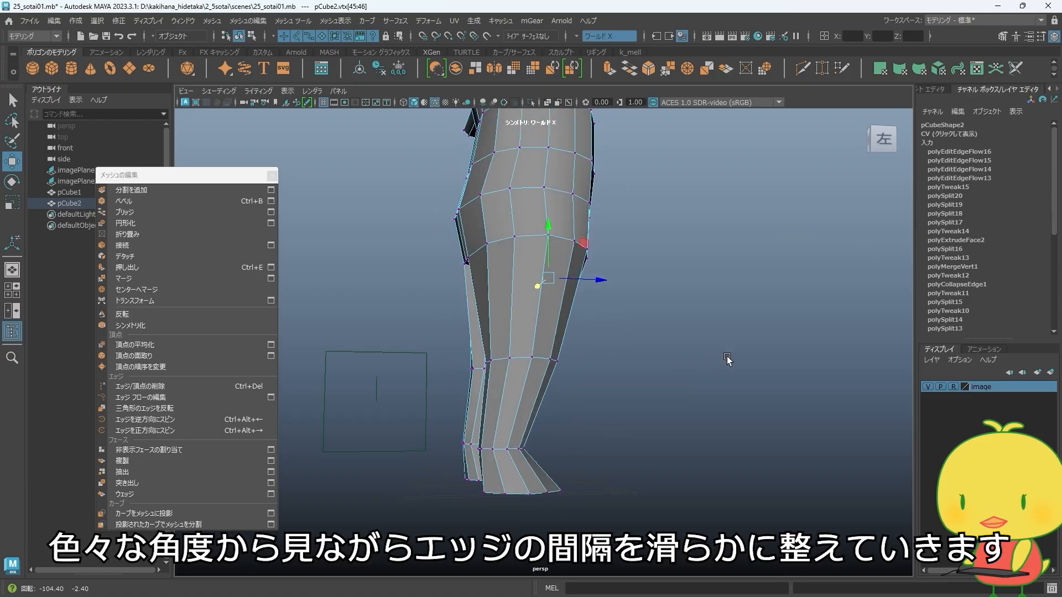
- Spread the rear crotch vertices outward symmetrically and refine the front crotch vertices as seen from below
middle_click_drag(525, 253, 498, 241)
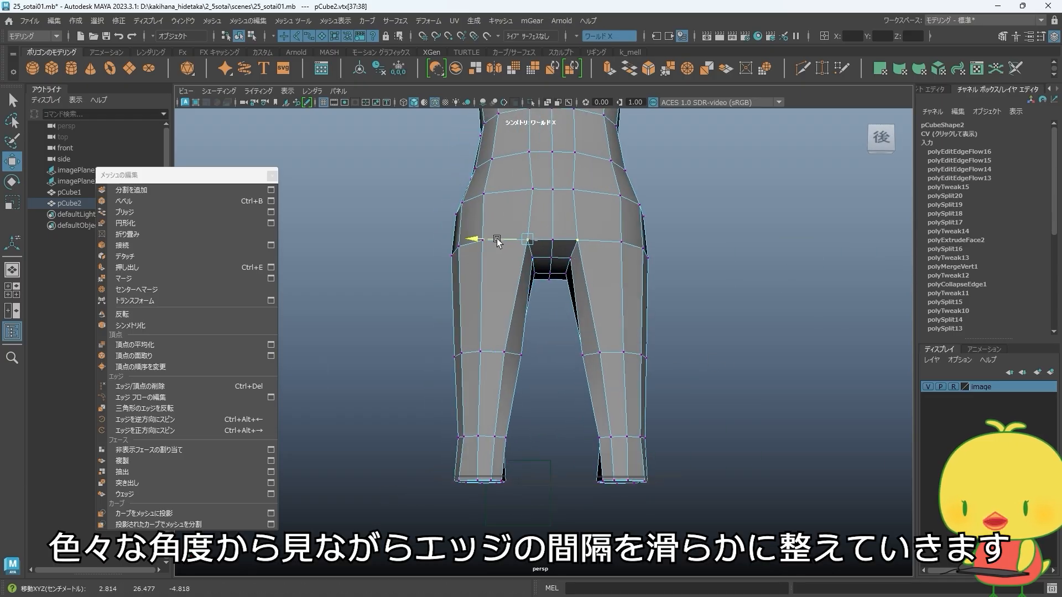
left_click_drag(507, 266, 489, 380, "alt")
middle_click_drag(488, 380, 485, 379)
left_click_drag(481, 383, 744, 292, "alt")
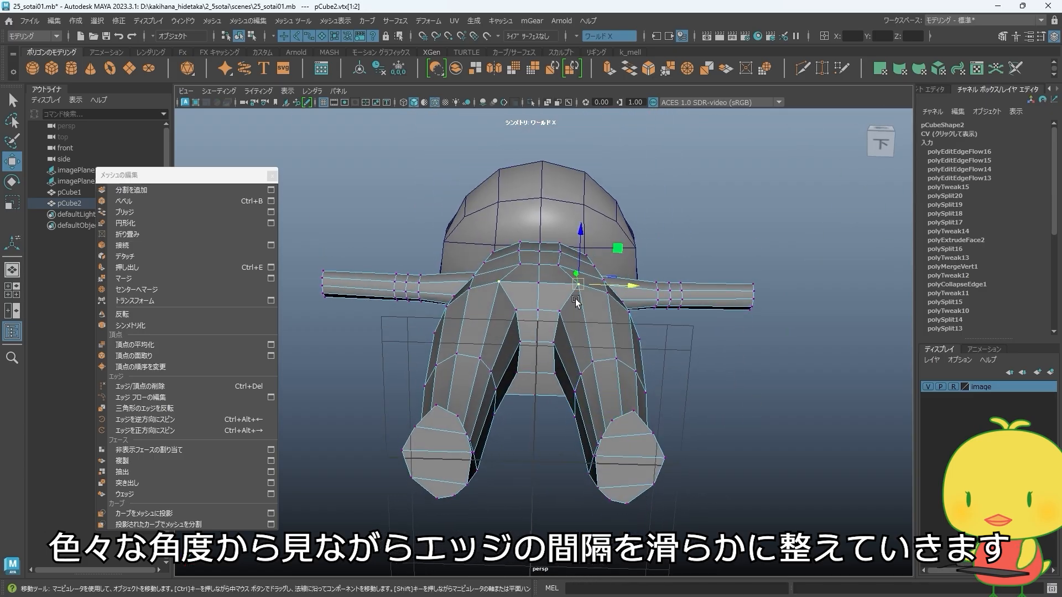
left_click_drag(576, 299, 577, 281, "alt")
left_click_drag(579, 251, 584, 354)
- Move the front lower-belly and waist vertices beside the centre line outward to even out the edge spacing
left_click(540, 256)
left_click_drag(544, 268, 544, 291, "alt")
left_click(555, 241)
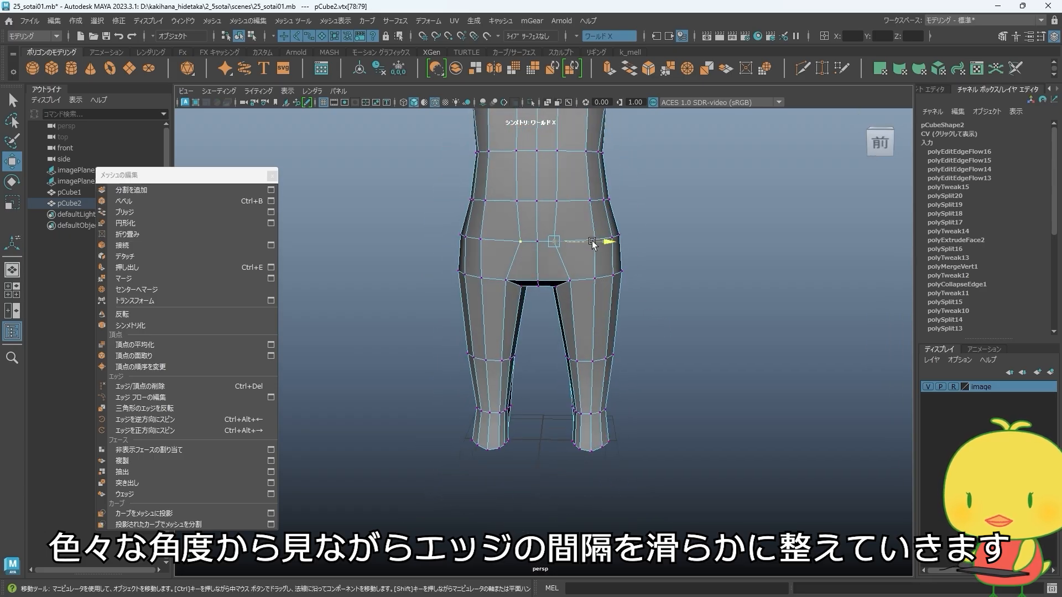
middle_click_drag(607, 244, 568, 358, "alt")
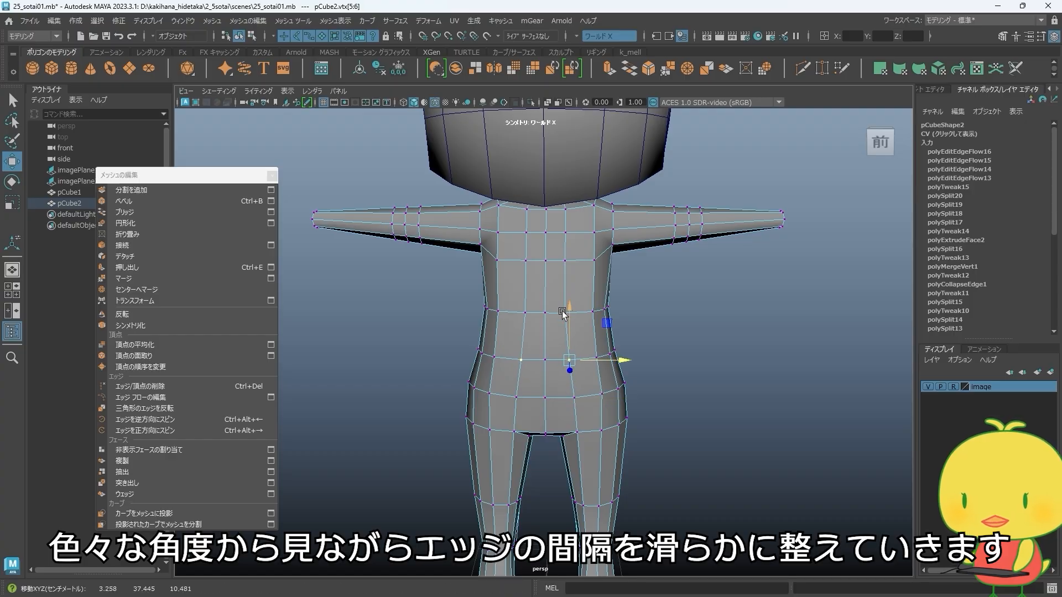
left_click_drag(657, 322, 561, 266, "alt")
left_click(572, 306)
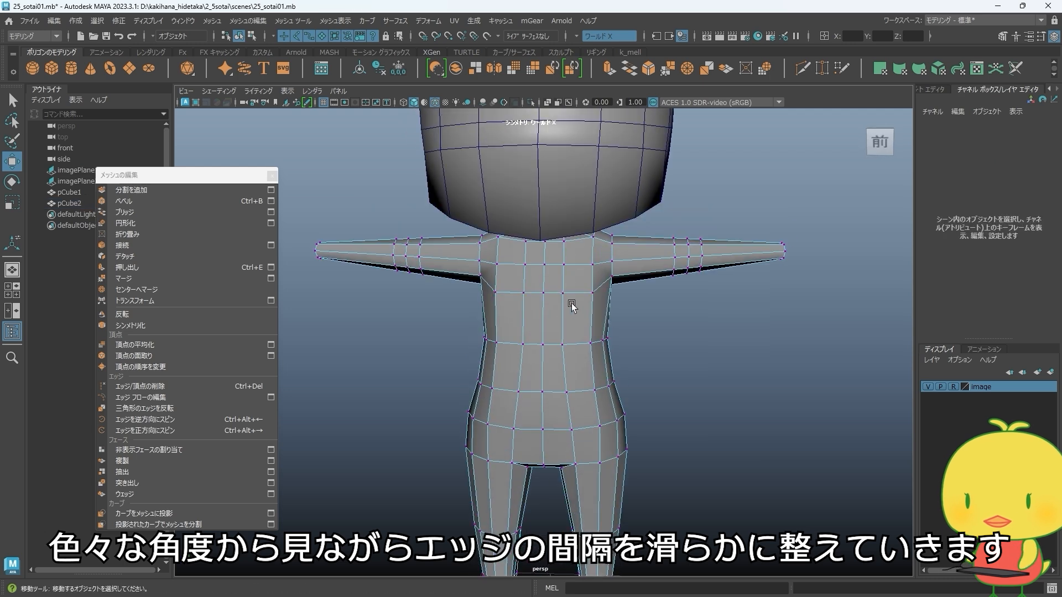
- Smooth the horizontal edge loop around the chest with Edit Edge Flow
scroll(573, 299, "up", 3)
key("F10")
double_click(584, 278)
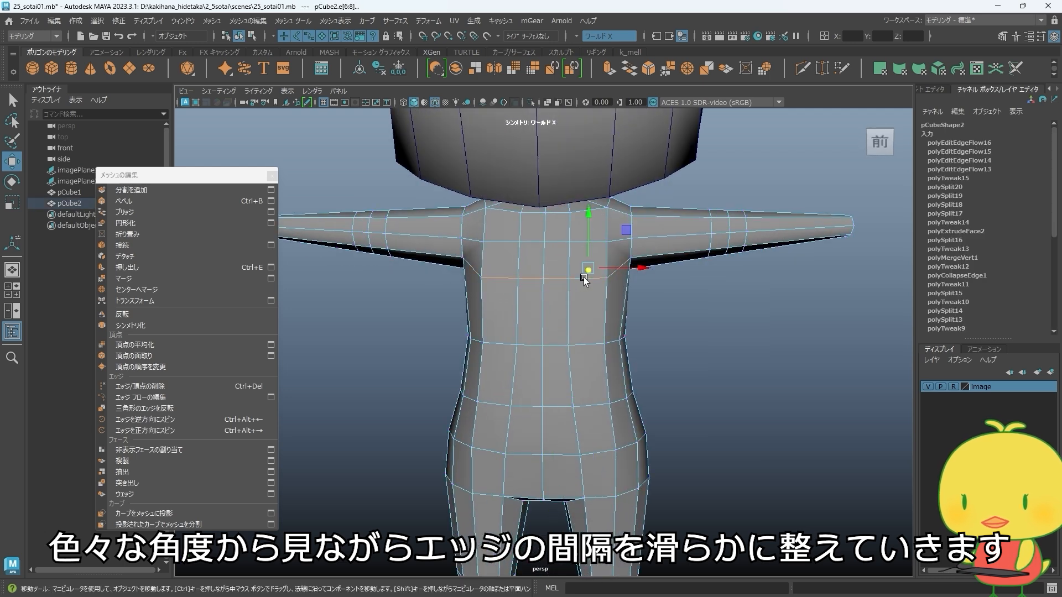
left_click(193, 397)
- Spread the waist vertices beside the centre line on the back, and adjust the matching upper-waist pair on the front
left_click_drag(373, 384, 523, 344, "alt")
key("q")
key("F9")
left_click(536, 331)
key("w")
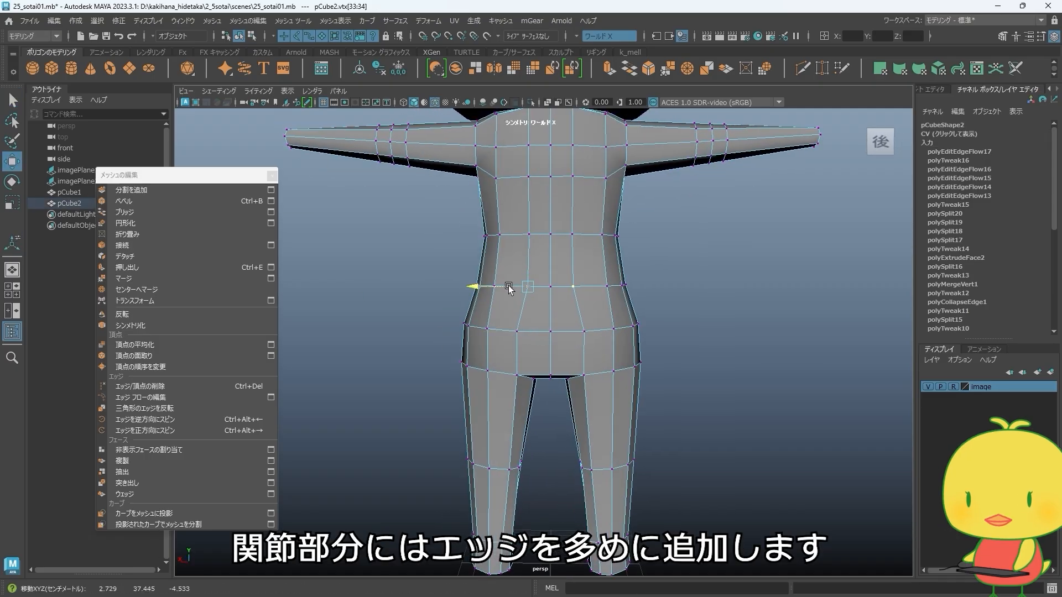
left_click_drag(508, 237, 651, 324, "alt")
scroll(652, 325, "down", 3)
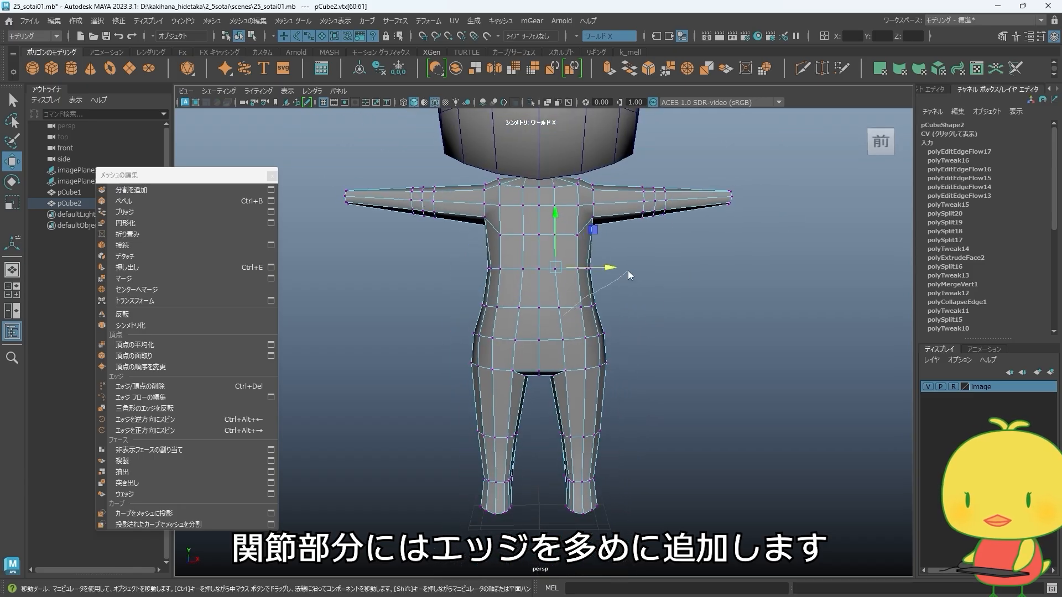
- Return to object mode and examine the head and body together for overall proportions and edge spacing
key("F8")
scroll(628, 276, "down", 3)
middle_click_drag(595, 298, 588, 357, "alt")
left_click(652, 356)
left_click_drag(643, 357, 578, 355, "alt")
right_click_drag(531, 343, 652, 310, "alt")
middle_click_drag(603, 233, 613, 365, "alt")
right_click_drag(613, 365, 359, 345, "alt")
middle_click_drag(652, 410, 624, 339, "alt")
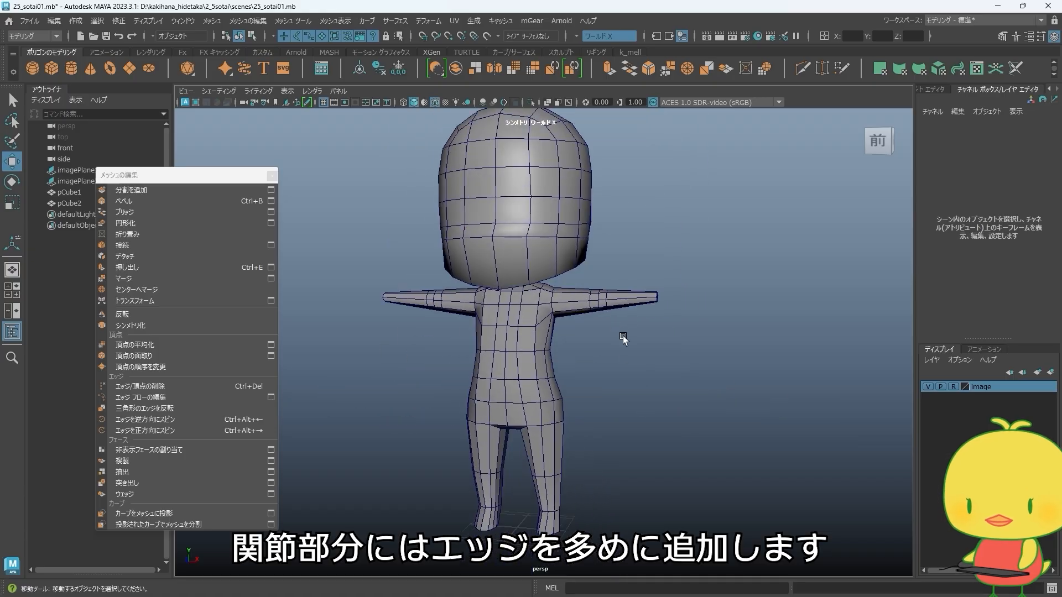
right_click_drag(624, 339, 566, 344, "alt")
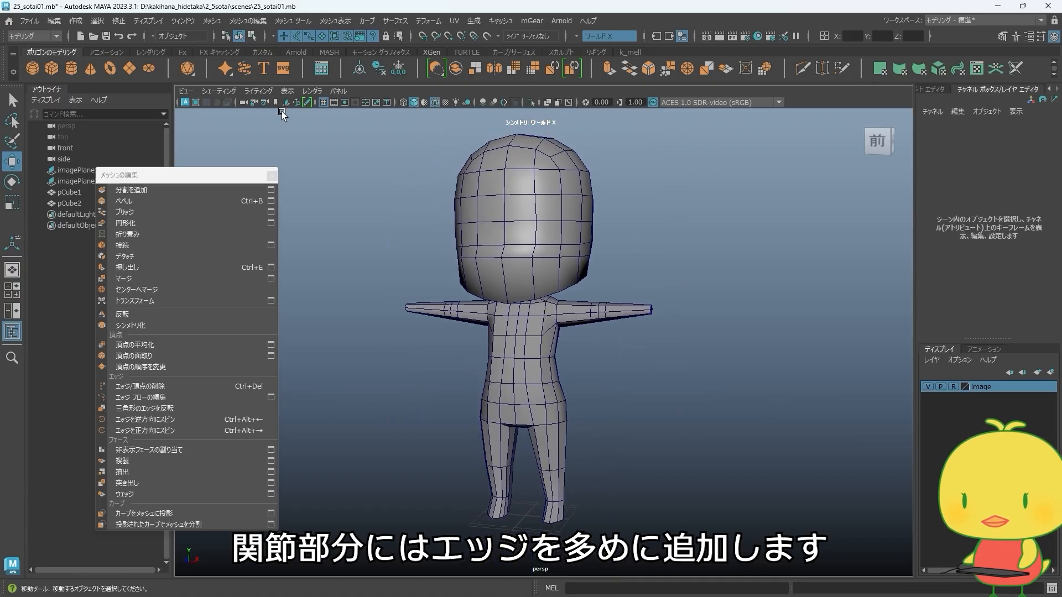
- Set the perspective camera's focal length to 120 and reframe the whole character from the front
left_click(244, 104)
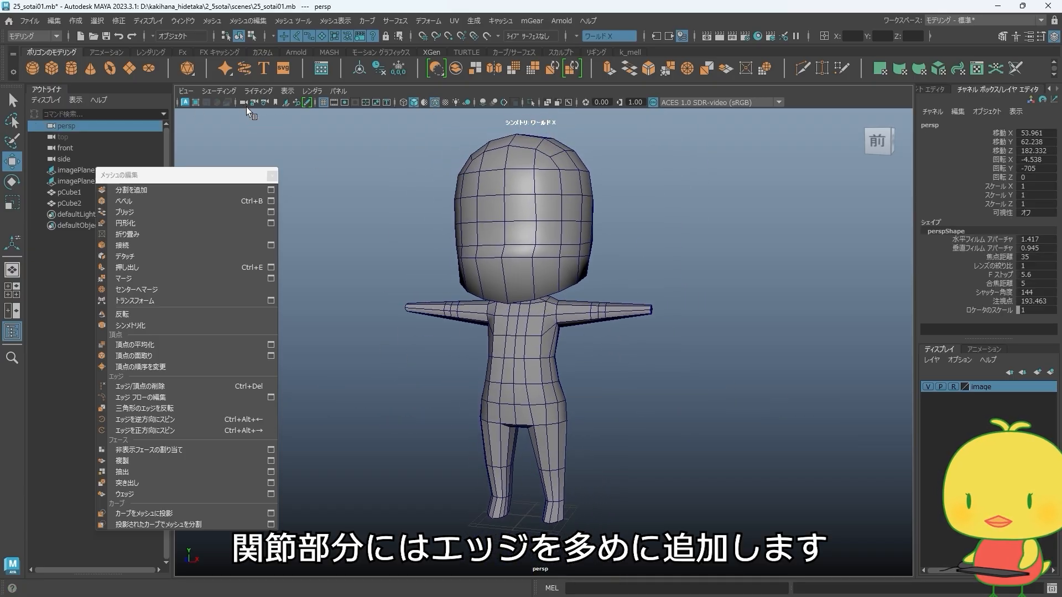
key("ctrl+a")
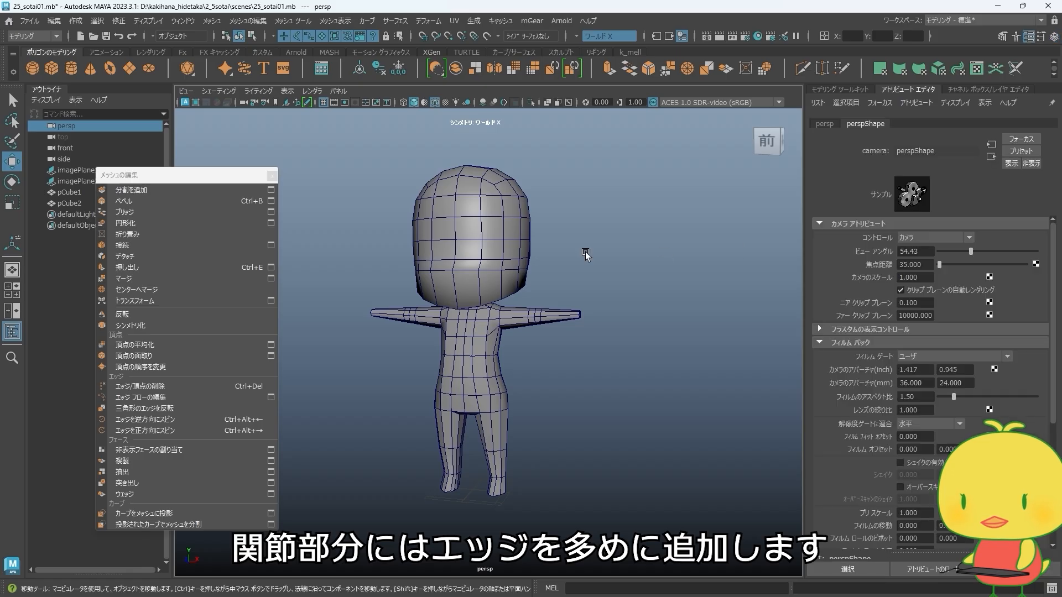
type("120")
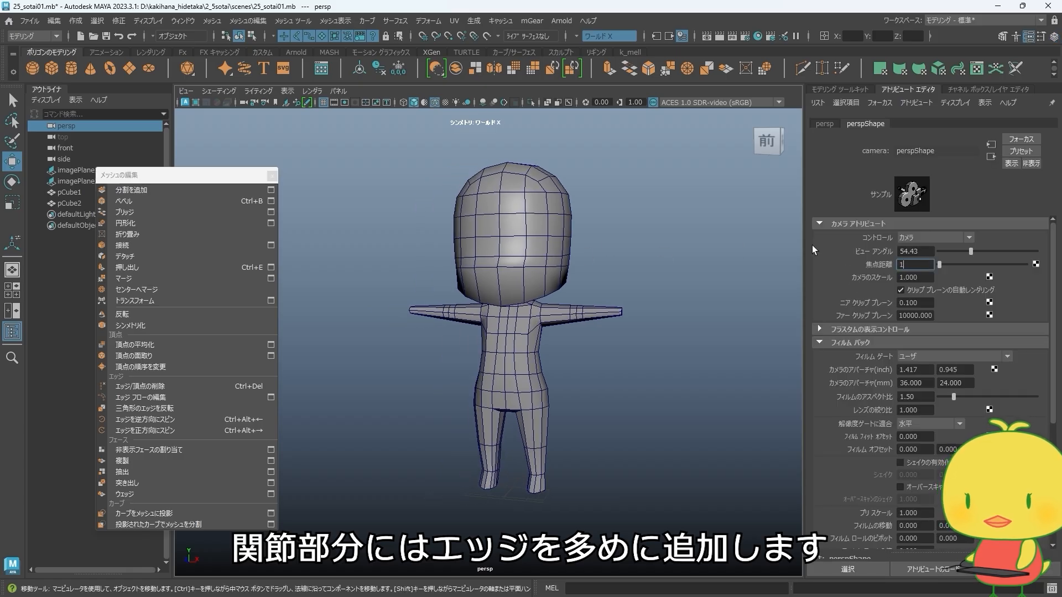
key("Return")
right_click_drag(621, 402, 570, 347, "alt")
mouse_move(569, 347)
left_mouse_down("alt")
mouse_move(516, 352)
mouse_move(587, 355)
left_mouse_up("alt")
middle_click_drag(587, 355, 535, 319, "alt")
- Close the floating mesh editing menu and hide the wireframe overlay on the shaded character
left_click(272, 175)
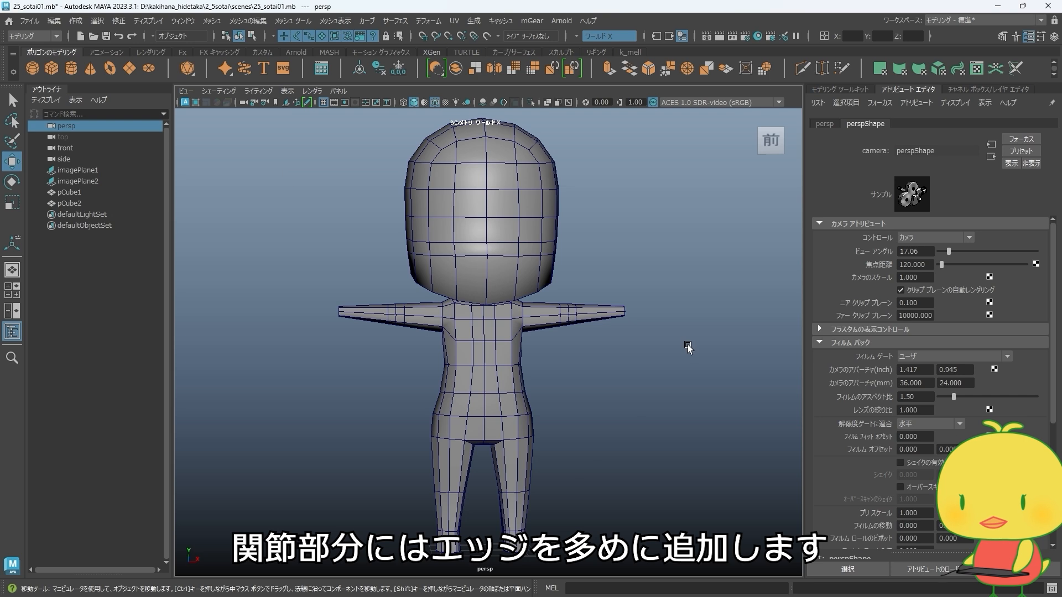
left_click(437, 104)
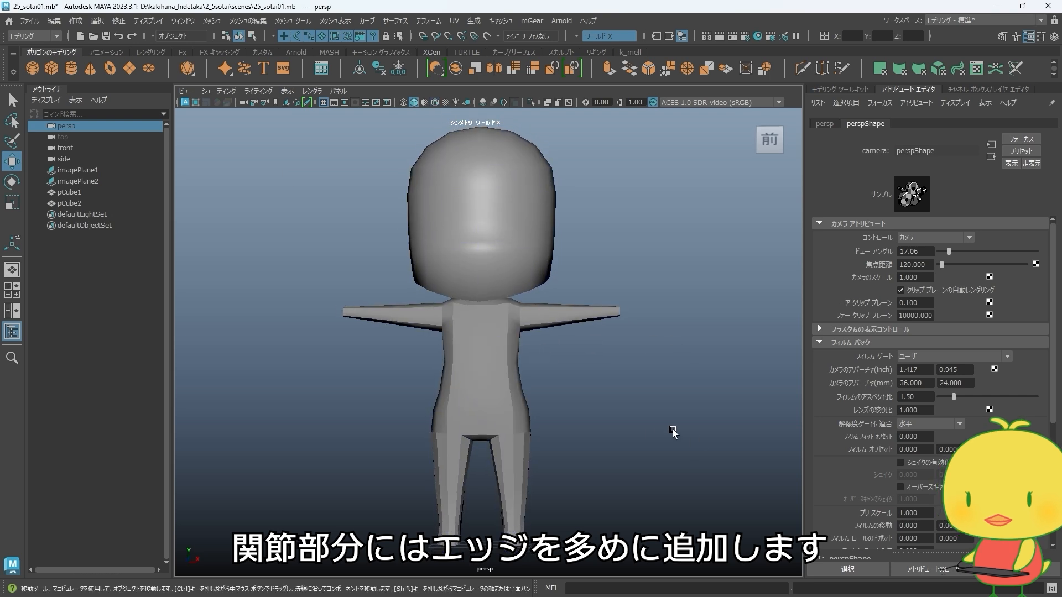
mouse_move(674, 434)
left_mouse_down("alt")
mouse_move(507, 436)
mouse_move(503, 413)
mouse_move(450, 459)
mouse_move(523, 438)
left_mouse_up("alt")
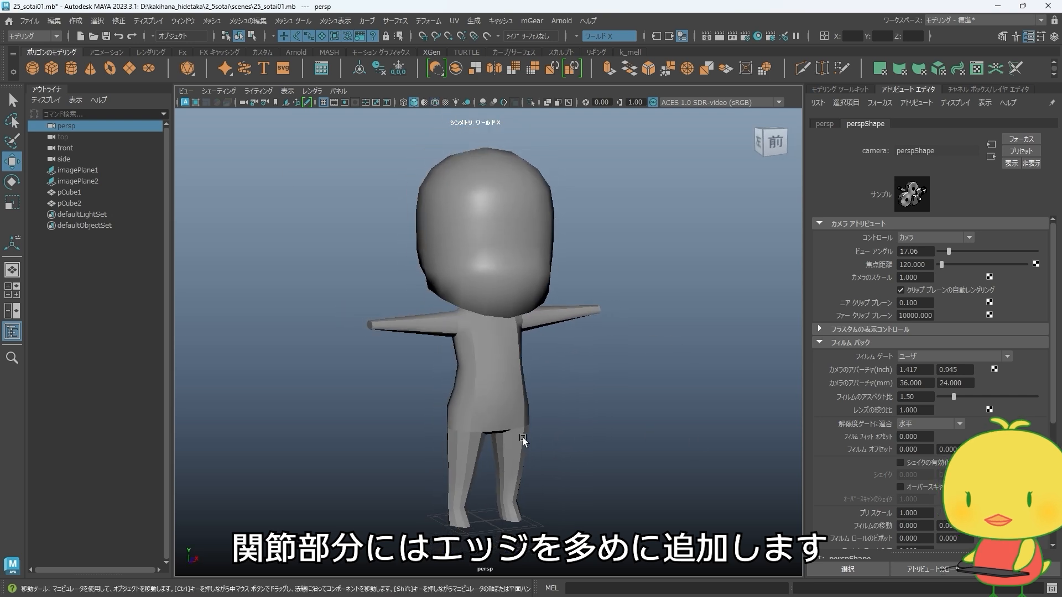
- Soften the edges of the body mesh and check its shading from the front and around
left_click(459, 369)
left_click_drag(459, 370, 437, 376, "alt")
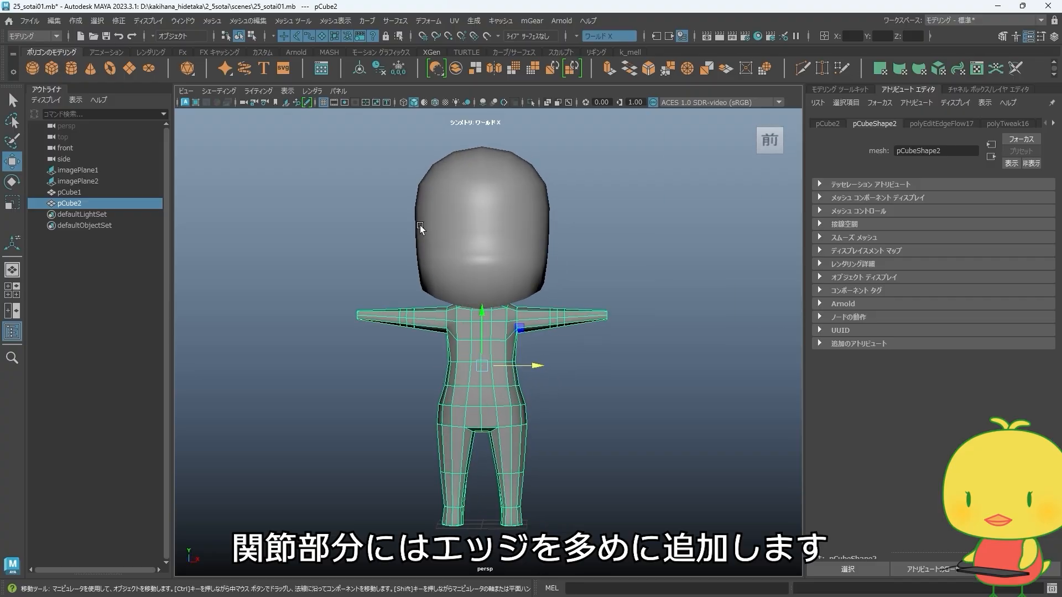
left_click(343, 25)
left_click(357, 120)
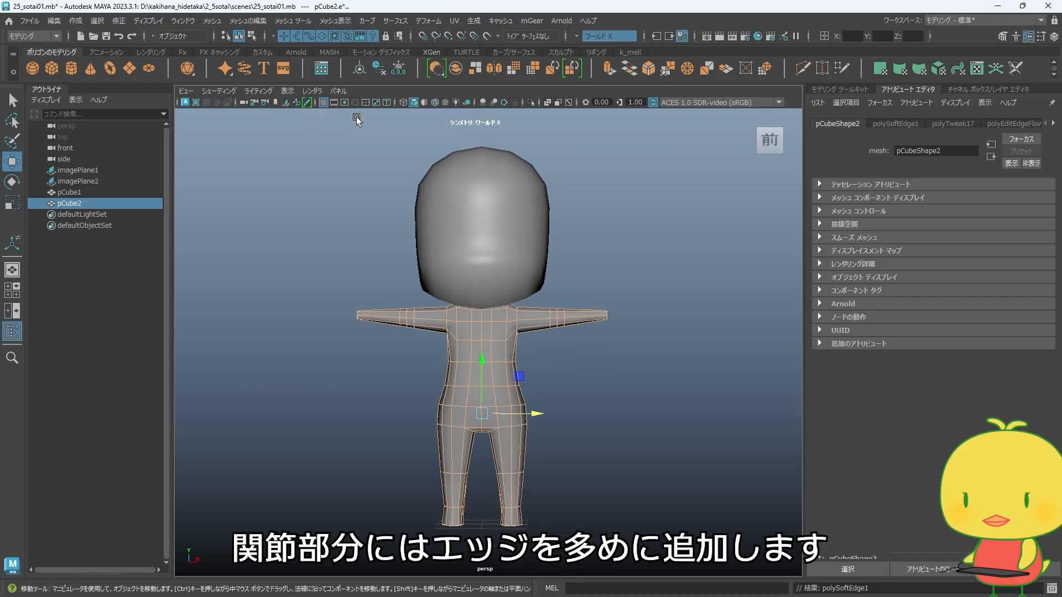
left_click(602, 341)
left_click_drag(602, 341, 391, 334, "alt")
- Switch to the side view, clear the body selection and show the wireframe over the shaded character
key("space")
key("space")
left_click(457, 356)
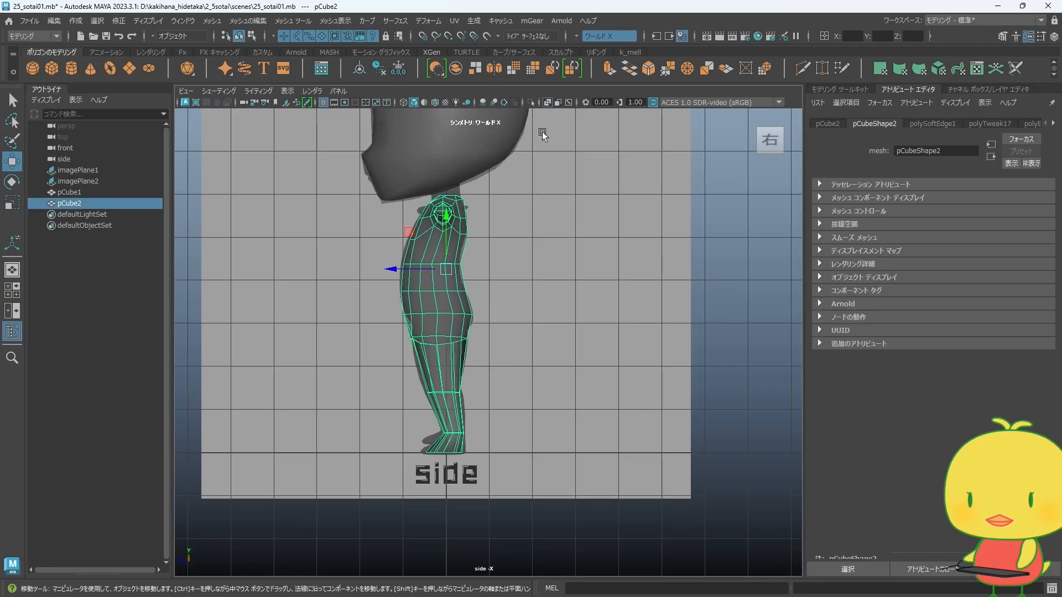
left_click(546, 105)
left_click(582, 358)
middle_click_drag(484, 362, 487, 309, "alt")
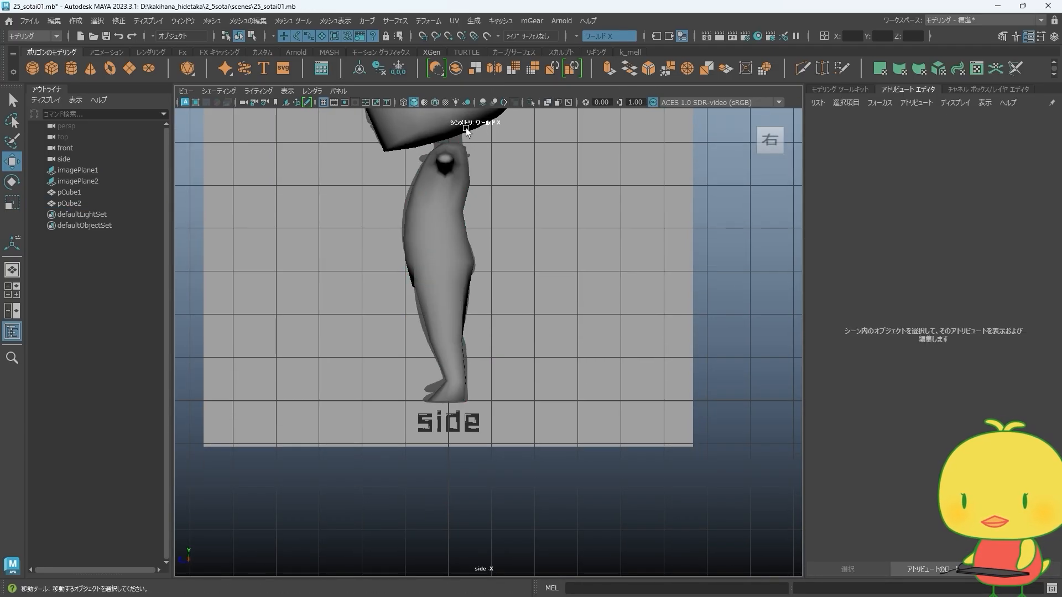
scroll(436, 260, "up", 2)
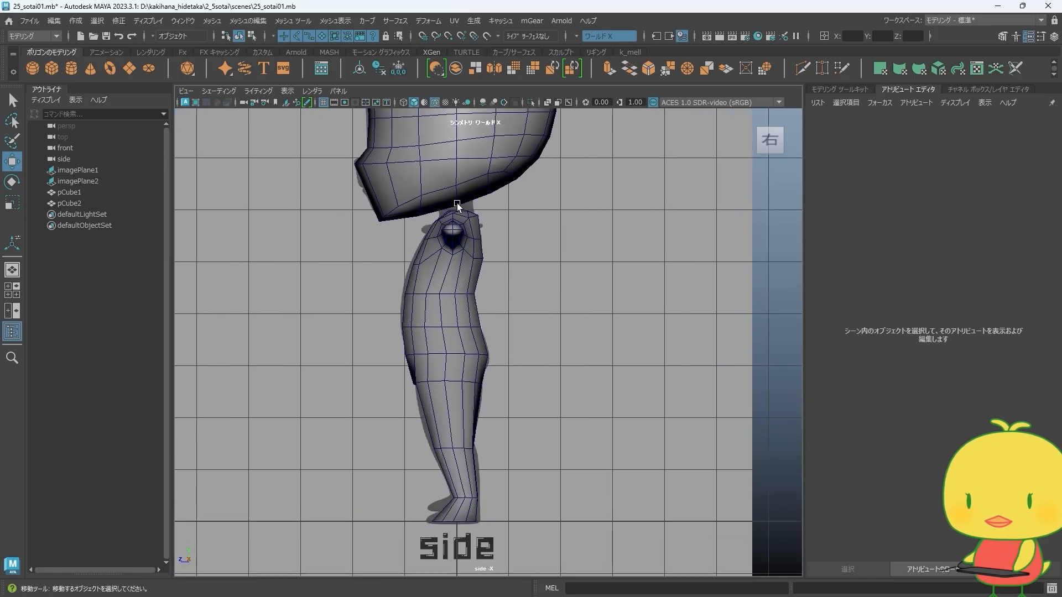
- Move the heel vertices at the sole backward to match the foot in the side reference
middle_click_drag(480, 491, 423, 238, "alt")
scroll(427, 226, "up", 3)
scroll(470, 379, "up", 3)
middle_click_drag(337, 199, 383, 282, "alt")
scroll(391, 308, "up", 2)
left_click(391, 309)
key("F9")
left_click_drag(403, 342, 439, 368)
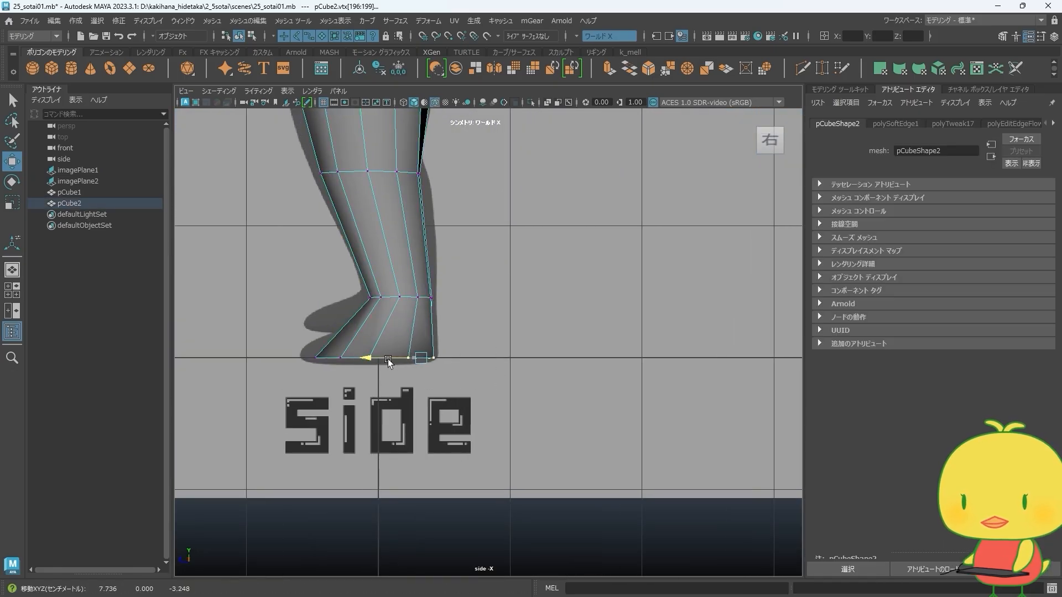
- Lower the ring of ankle vertices slightly along the vertical axis and return the body to object mode
left_click_drag(355, 260, 355, 260)
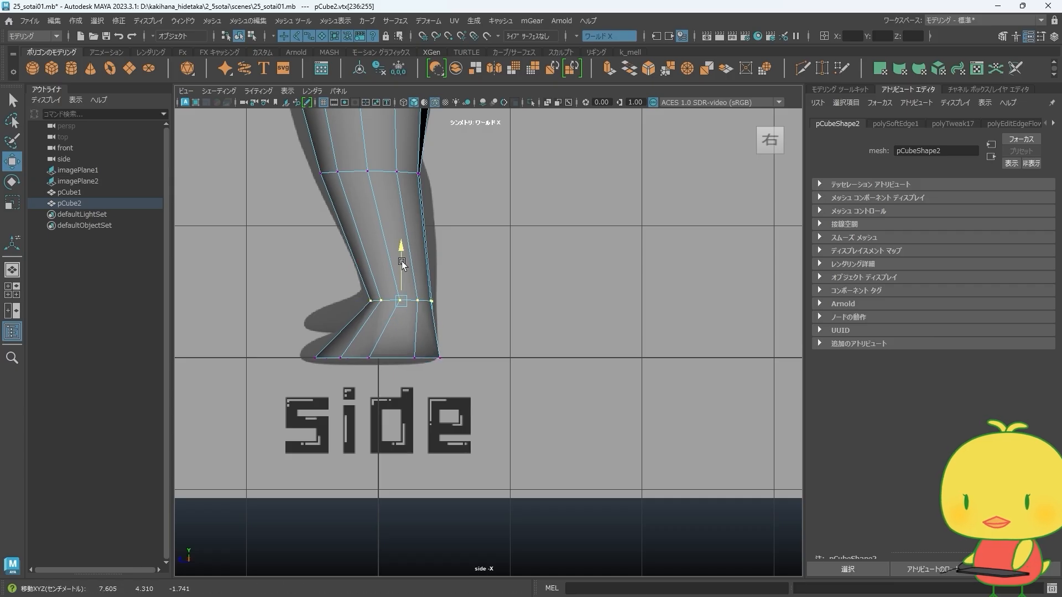
middle_click_drag(422, 315, 436, 417, "alt")
middle_click_drag(455, 298, 470, 409, "alt")
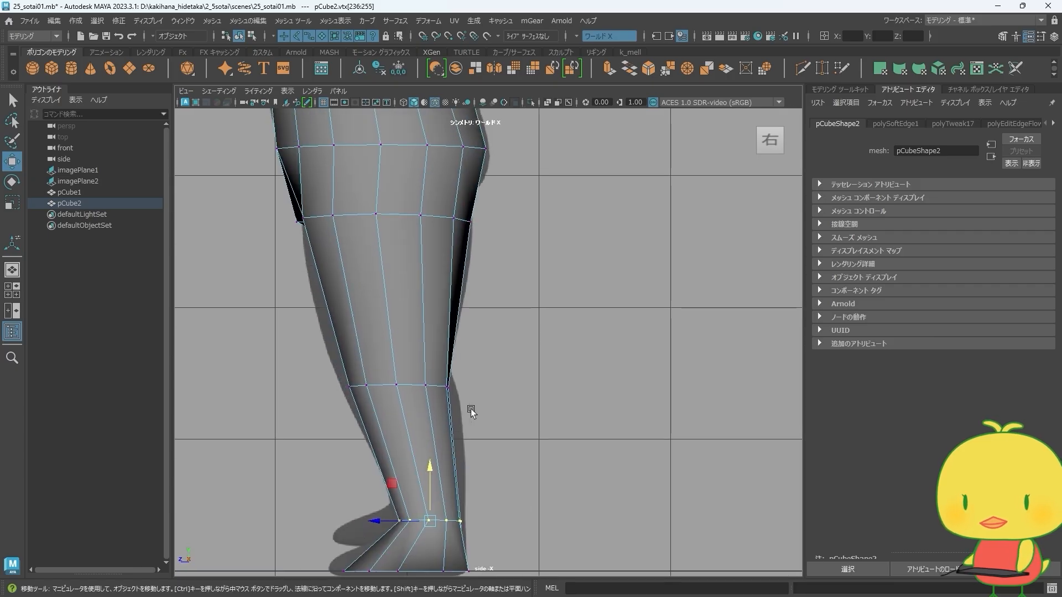
right_click_drag(420, 381, 473, 267)
scroll(343, 360, "down", 5)
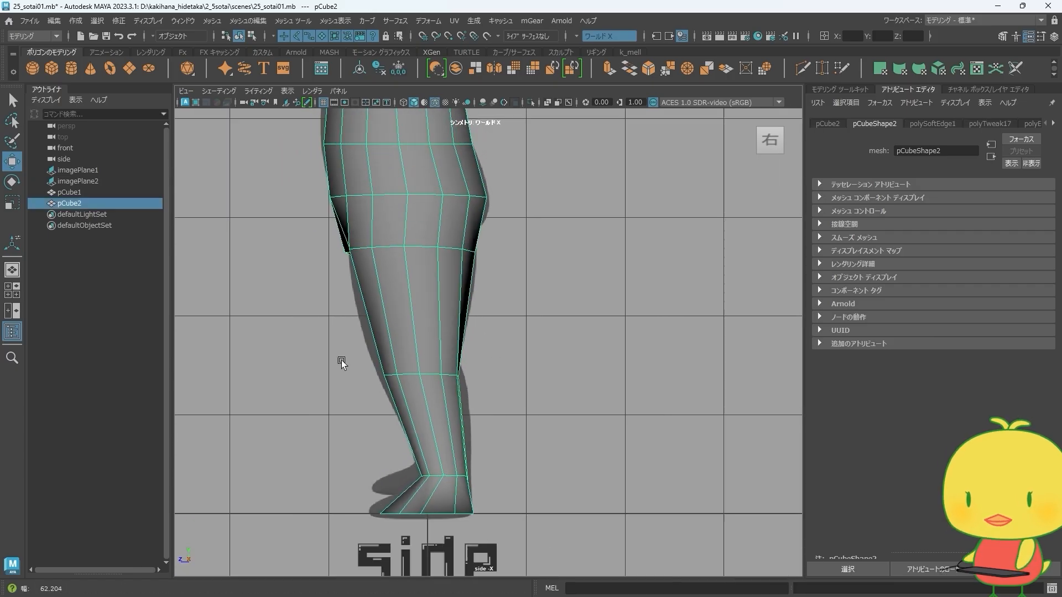
- Return to the perspective view facing the character's front and isolate the body so the head is hidden
key("space")
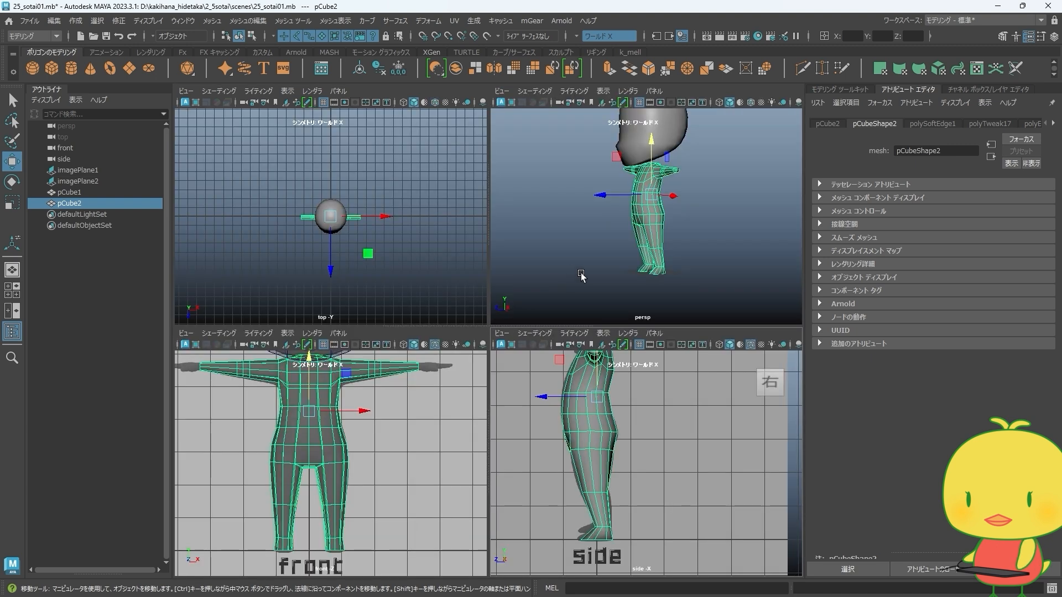
key("space")
left_click_drag(571, 308, 625, 310, "alt")
middle_click_drag(451, 365, 446, 275, "alt")
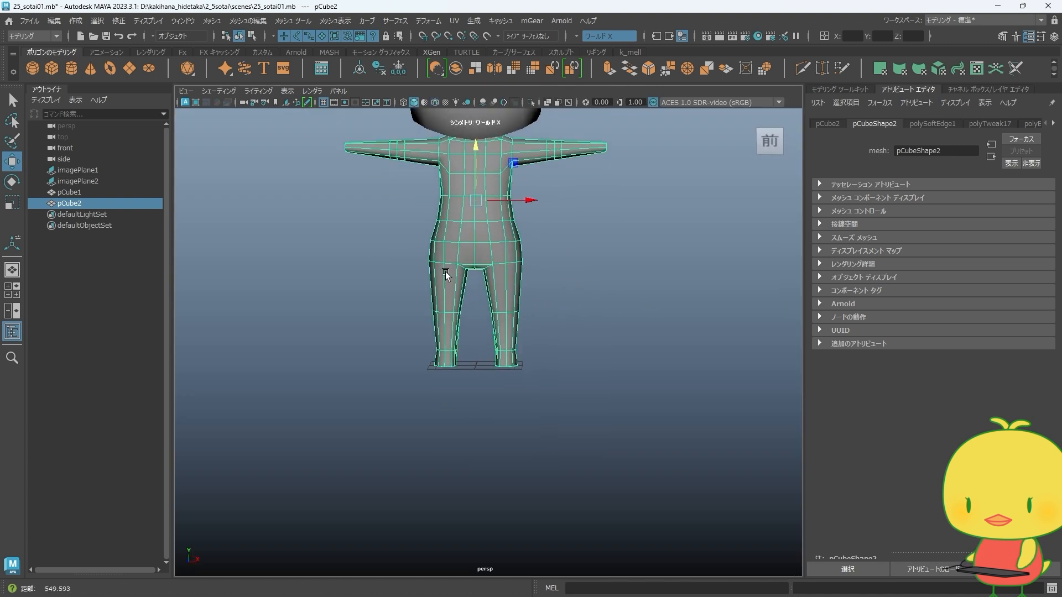
scroll(454, 279, "up", 4)
left_click_drag(502, 294, 531, 295, "alt")
left_click(549, 292)
middle_click_drag(520, 254, 519, 477, "alt")
left_click(526, 334)
left_click_drag(531, 331, 526, 319, "alt")
left_click(531, 103)
scroll(502, 236, "up", 4)
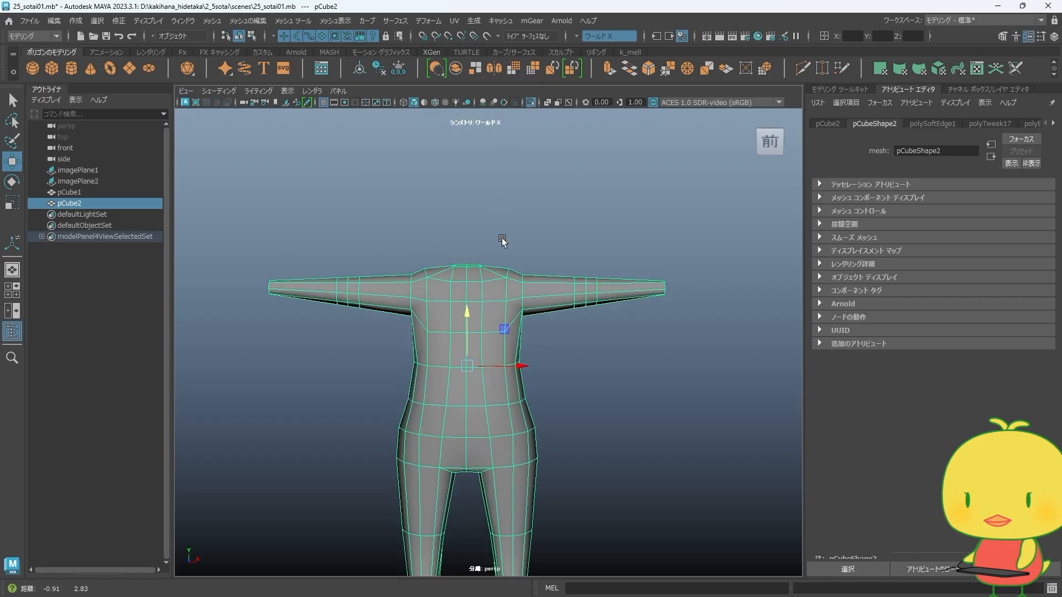
- Reposition the vertices on the tops and backs of both shoulders to even out the edge flow toward the neck
left_click_drag(636, 330, 625, 325, "alt")
right_click_drag(590, 250, 570, 245)
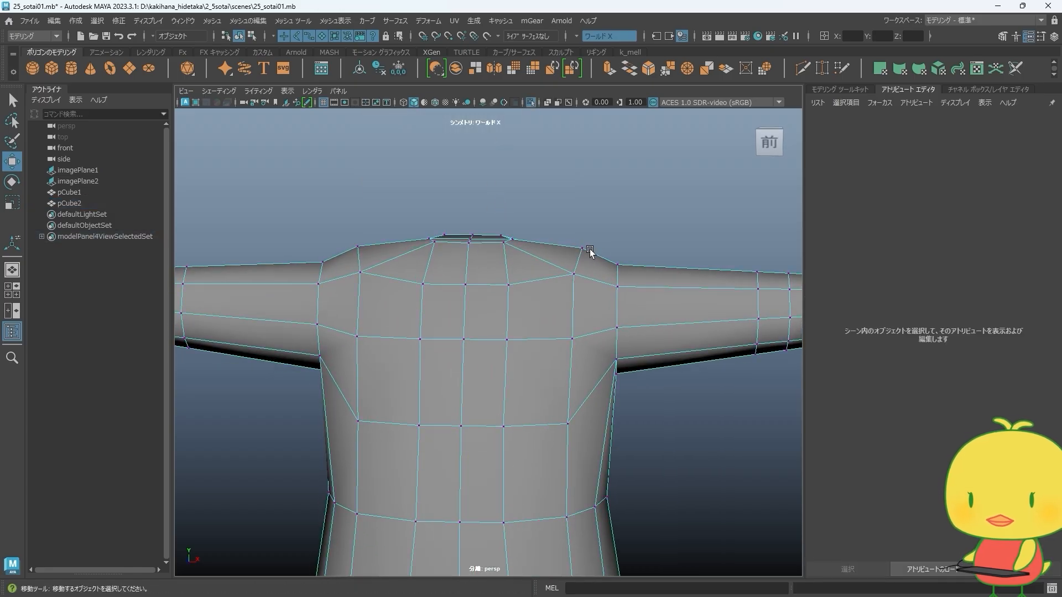
left_click(583, 249)
left_click_drag(602, 250, 574, 275)
left_click(575, 274)
left_click_drag(566, 281, 565, 173, "alt")
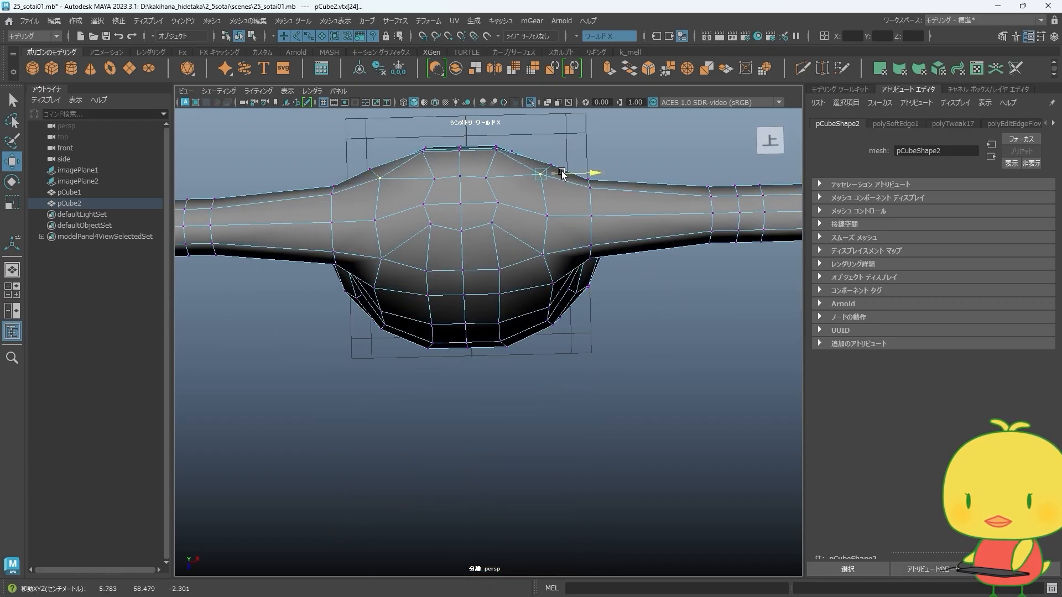
left_click(548, 215)
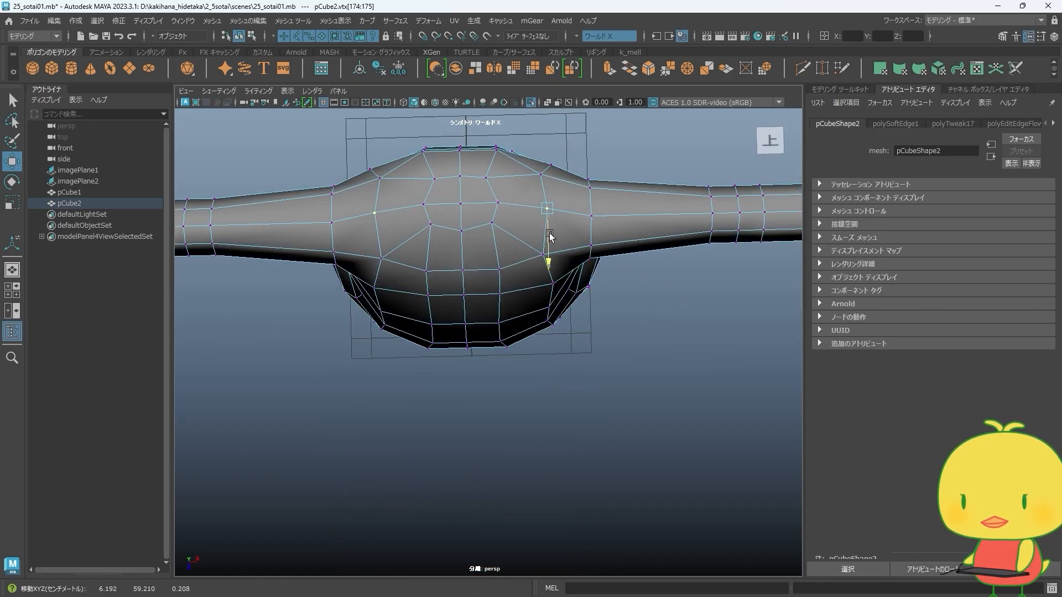
left_click_drag(549, 236, 456, 255, "alt")
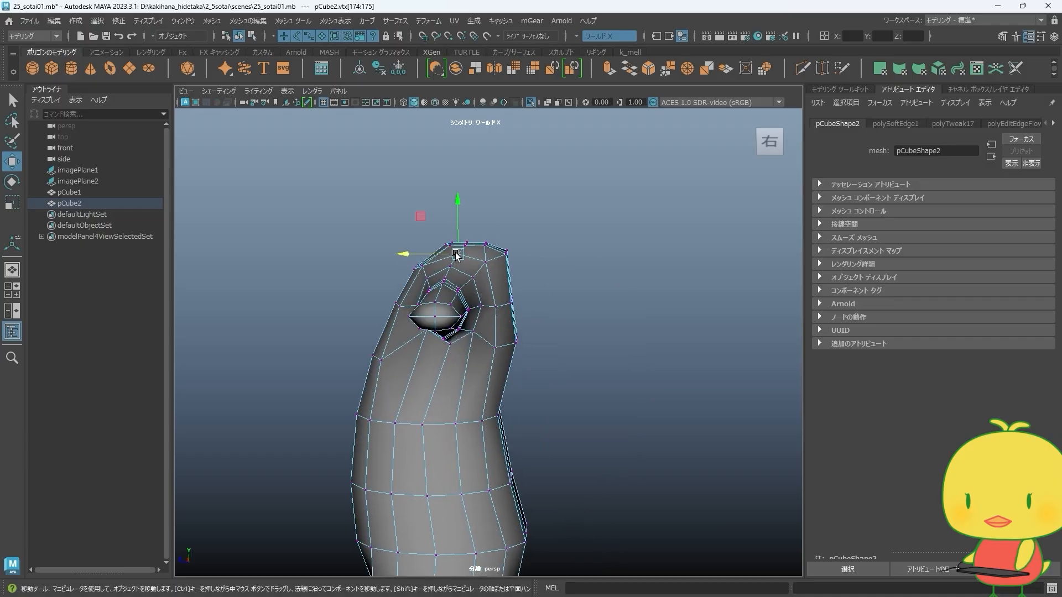
- Adjust the vertices at the rear of the neck base to round the upper back's profile
right_click_drag(456, 256, 534, 221, "alt")
left_click_drag(479, 210, 466, 212)
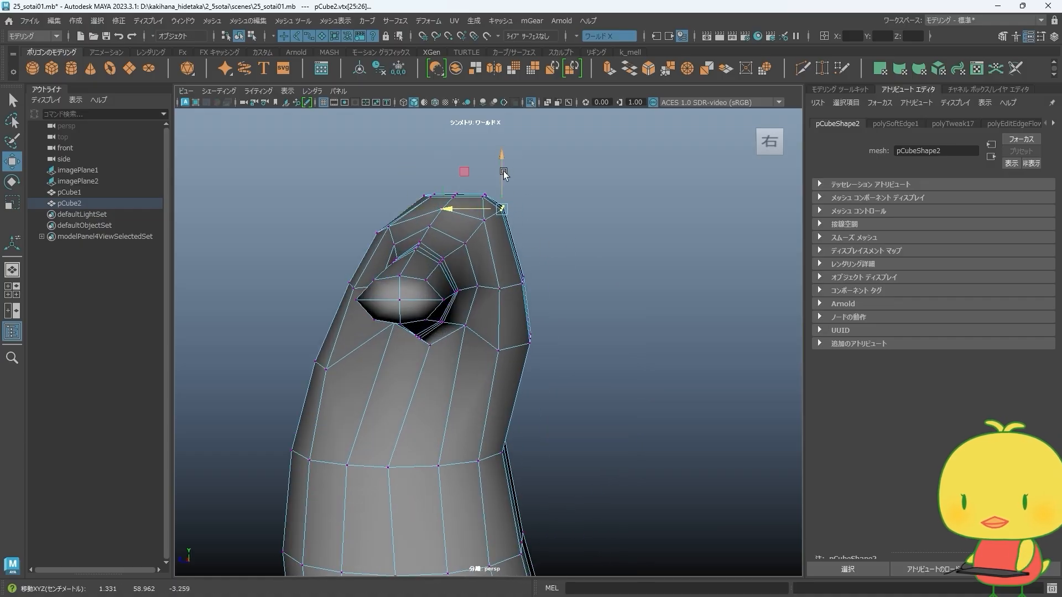
middle_click_drag(593, 345, 581, 256, "alt")
left_click_drag(576, 275, 483, 252)
left_click(652, 303)
left_click_drag(652, 303, 459, 251, "alt")
key("F10")
left_click(486, 245)
left_click_drag(459, 251, 619, 291, "alt")
- Extrude the faces at the top centre of the torso upward to form the neck, and return to object mode
left_click_drag(447, 234, 503, 213, "alt")
right_click_drag(503, 211, 506, 240)
left_click_drag(481, 162, 542, 207)
left_click_drag(542, 210, 467, 209, "alt")
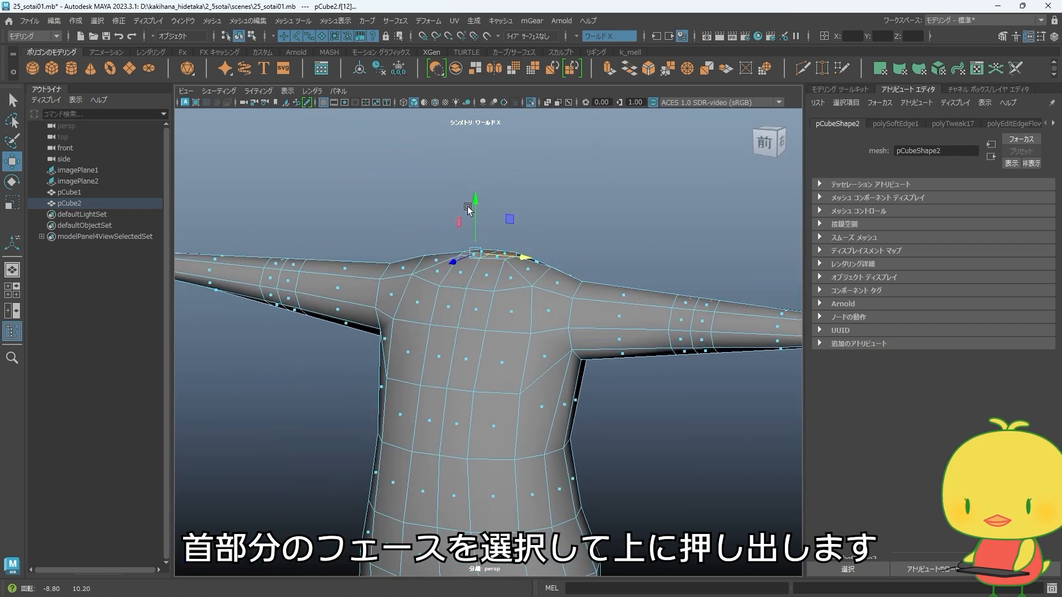
left_click(609, 69)
left_click_drag(526, 197, 553, 247, "alt")
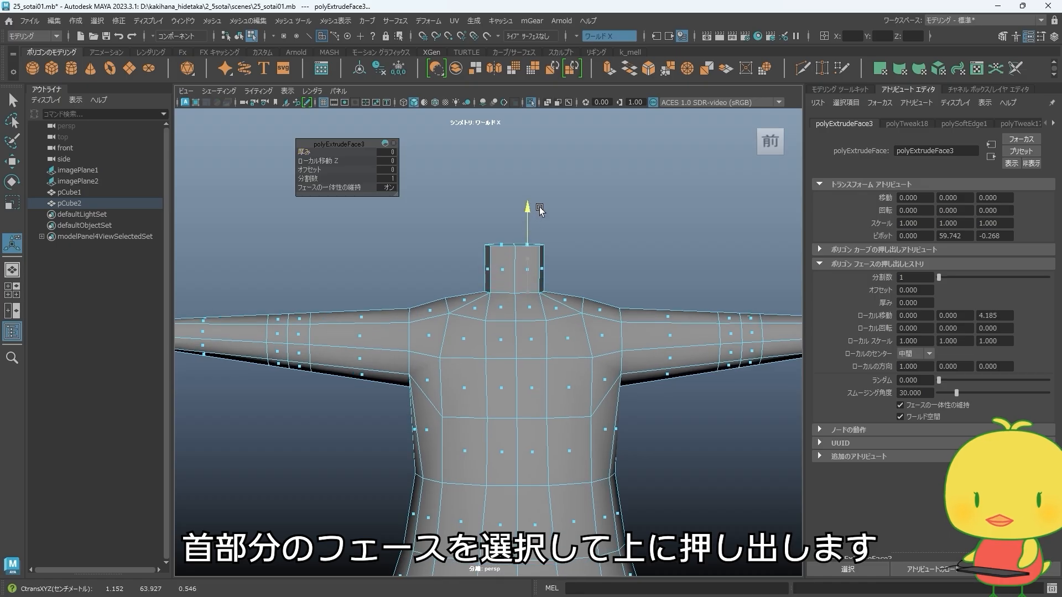
right_click_drag(533, 268, 562, 246)
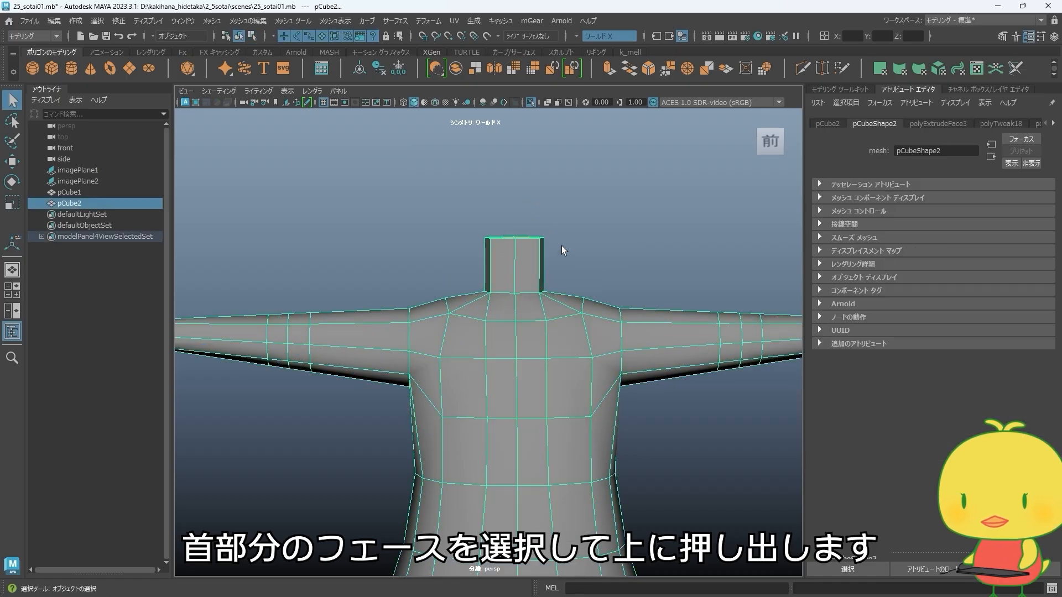
left_click(562, 245)
- End the isolation to bring back the head, and examine where the neck meets it from behind
scroll(493, 317, "down", 5)
middle_click_drag(494, 317, 496, 195, "alt")
scroll(489, 215, "down", 3)
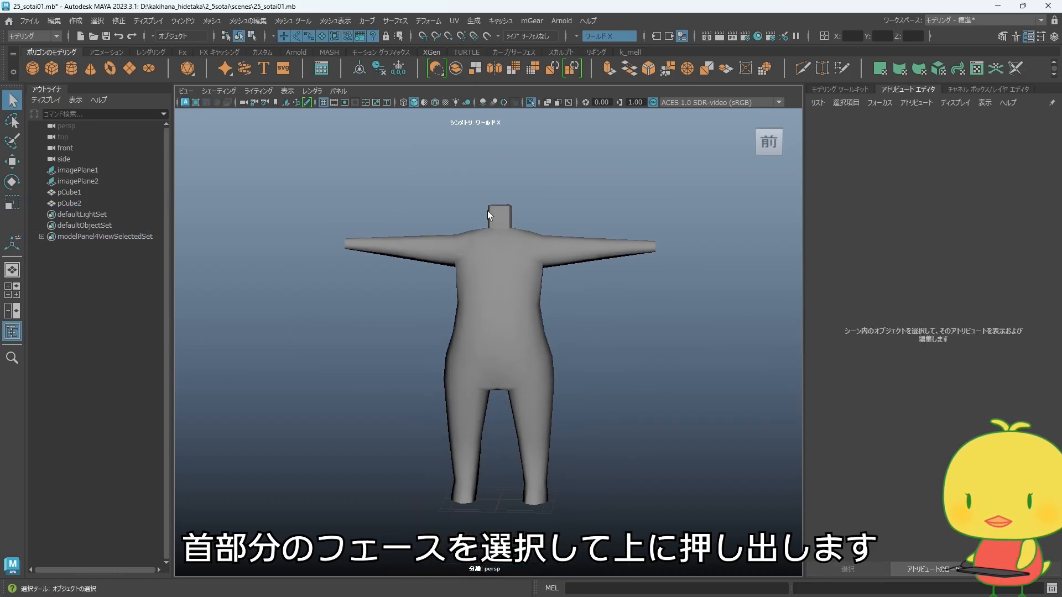
left_click(529, 101)
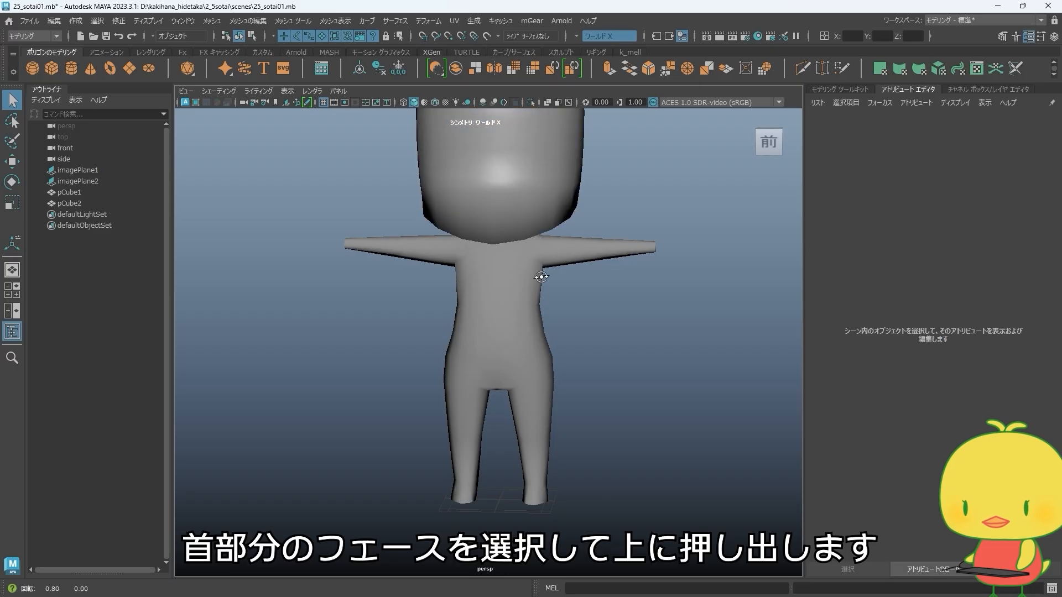
left_click_drag(541, 280, 347, 272, "alt")
scroll(526, 290, "up", 6)
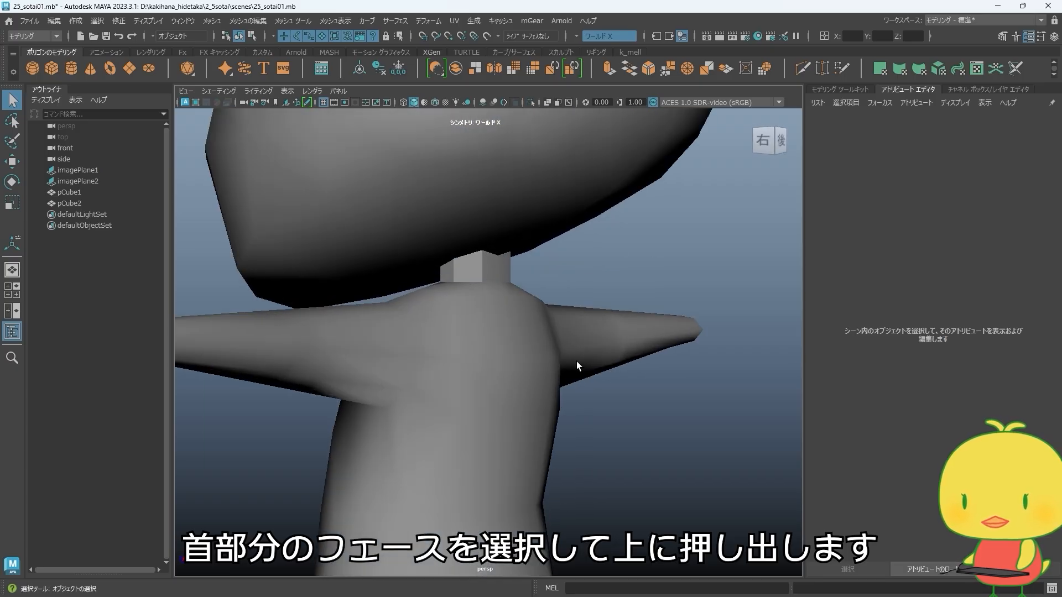
- Move the centre rear edge of the neck along the depth axis to refine its back, and return to object mode
left_click(454, 296)
right_click_drag(451, 311, 458, 285)
left_click(466, 270)
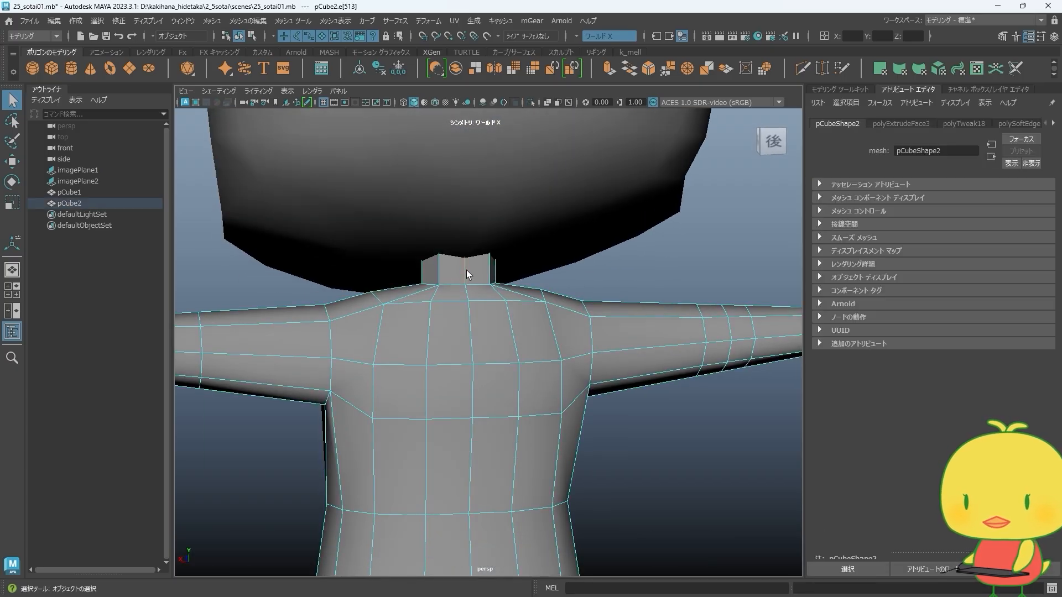
left_click_drag(466, 270, 594, 280, "alt")
key("w")
left_click_drag(465, 250, 473, 251)
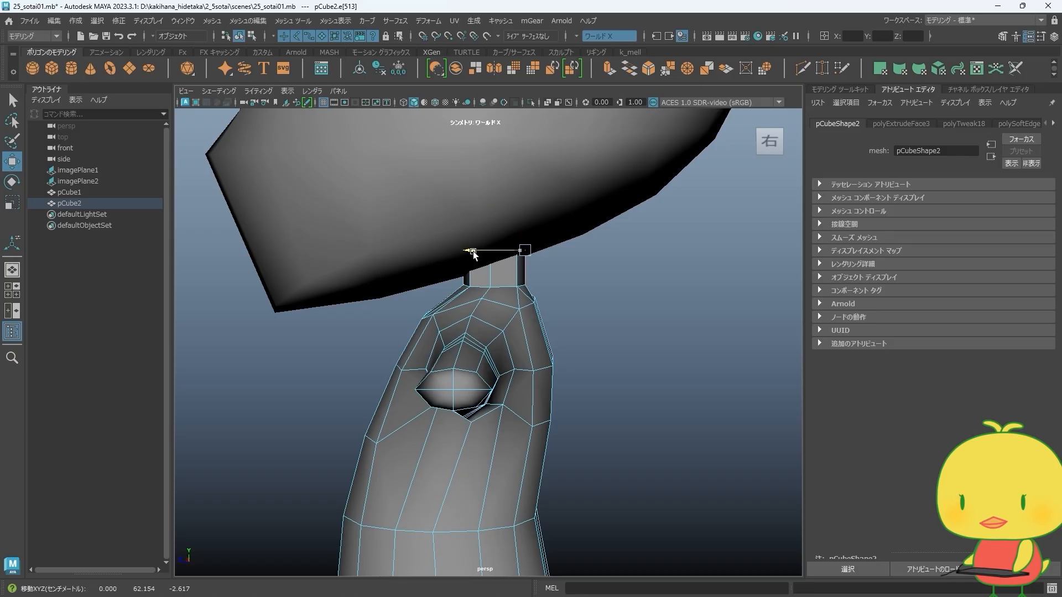
left_click(544, 334)
right_click_drag(536, 281, 597, 266)
left_click(689, 372)
scroll(586, 375, "down", 7)
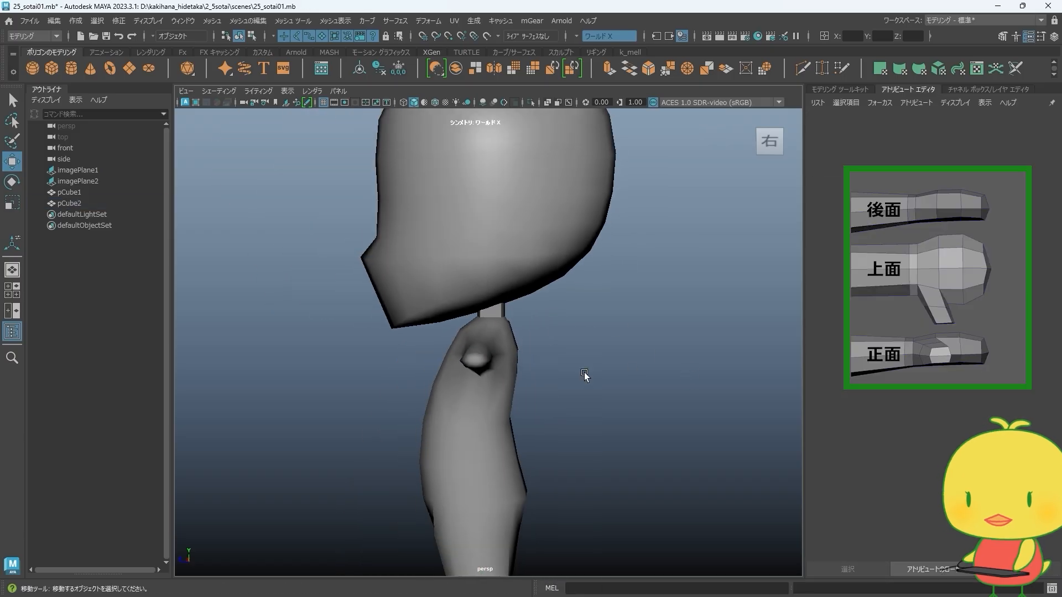
- Show the wireframe over the shaded character and assign the blinn1 material to the body
left_click_drag(480, 353, 601, 348, "alt")
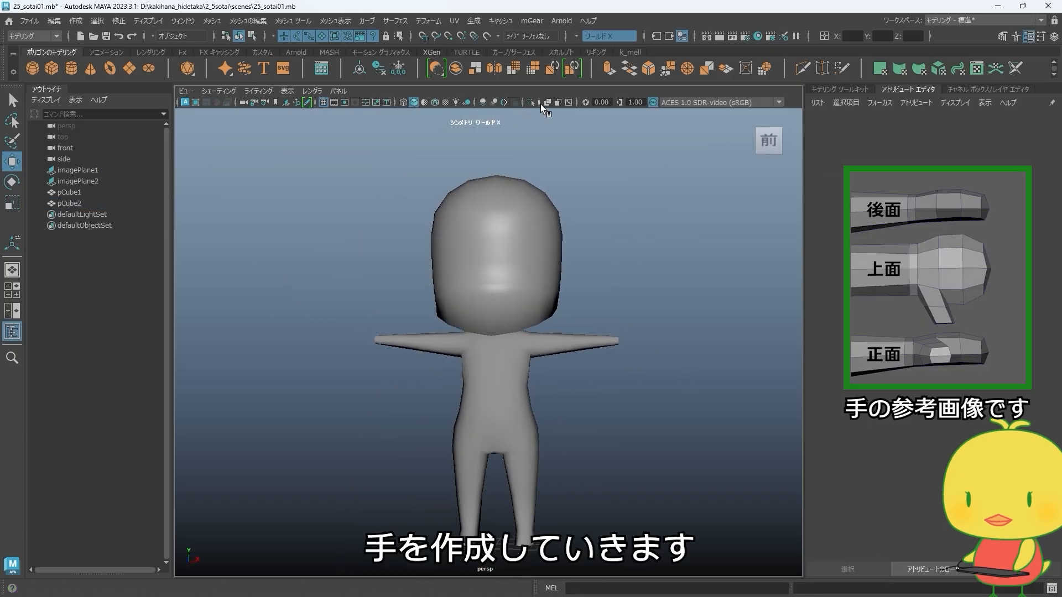
left_click(435, 102)
right_click_drag(620, 324, 562, 326, "alt")
left_click(557, 344)
middle_click_drag(544, 359, 572, 308, "alt")
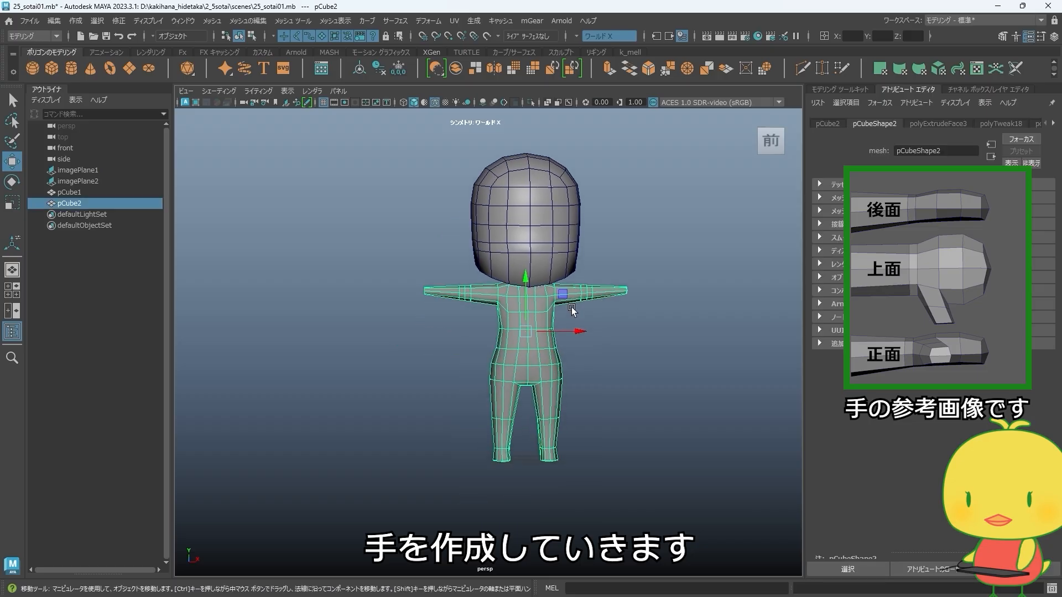
right_click_drag(572, 311, 568, 292, "alt")
middle_click_drag(562, 288, 555, 293, "alt")
right_click_drag(504, 282, 544, 588)
right_click_drag(588, 558, 585, 554)
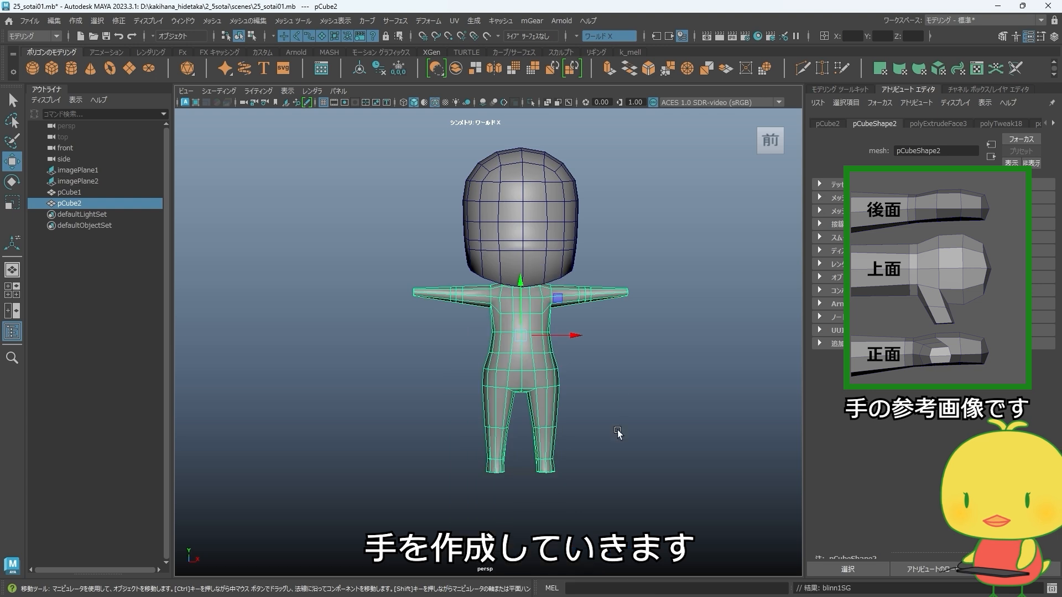
left_click(604, 376)
- Extrude the end faces at both wrists outward along the arms to start the hands
mouse_move(599, 360)
left_mouse_down("alt")
mouse_move(573, 408)
mouse_move(592, 349)
left_mouse_up("alt")
middle_click_drag(592, 349, 532, 363, "alt")
scroll(560, 304, "up", 2)
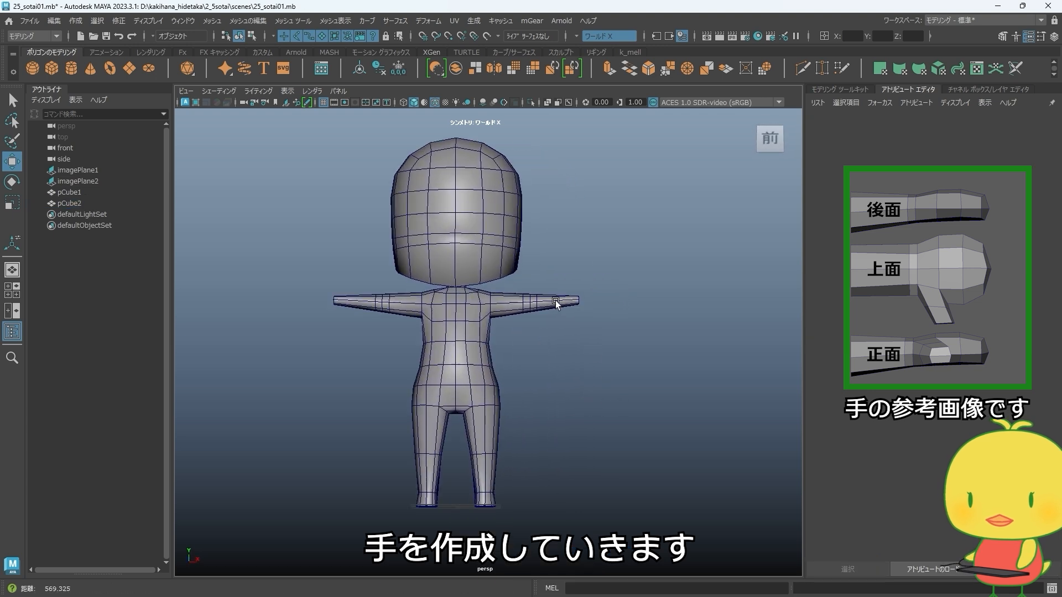
middle_click_drag(597, 315, 558, 312, "alt")
left_click(546, 295)
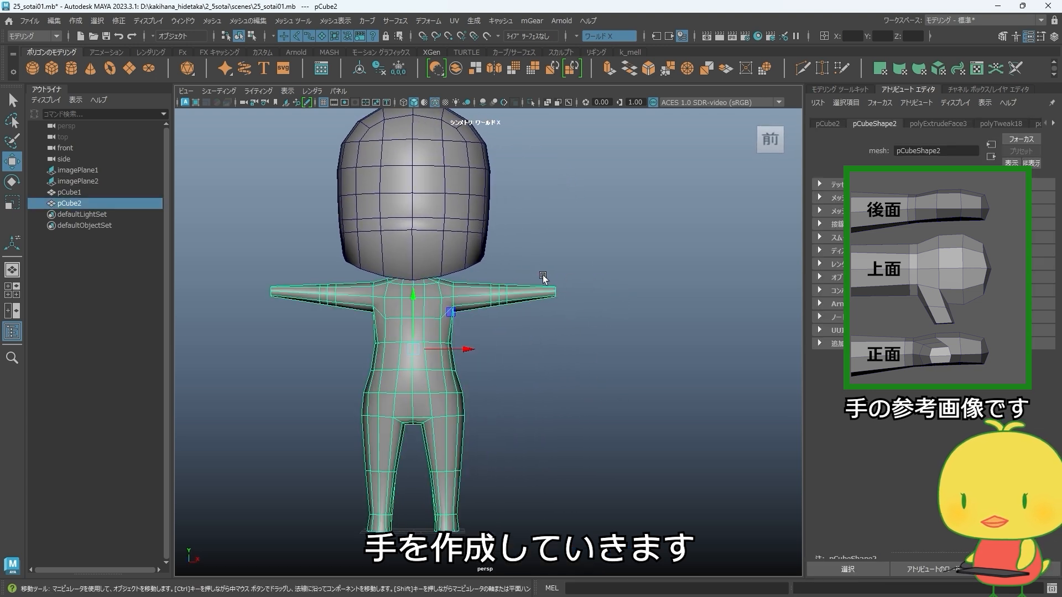
middle_click_drag(542, 276, 563, 294, "alt")
right_click_drag(562, 294, 631, 332, "alt")
left_click_drag(630, 332, 606, 322, "alt")
right_click_drag(587, 287, 589, 316)
left_click_drag(596, 264, 647, 315)
mouse_move(652, 316)
left_mouse_down("alt")
mouse_move(553, 327)
mouse_move(678, 313)
mouse_move(664, 309)
left_mouse_up("alt")
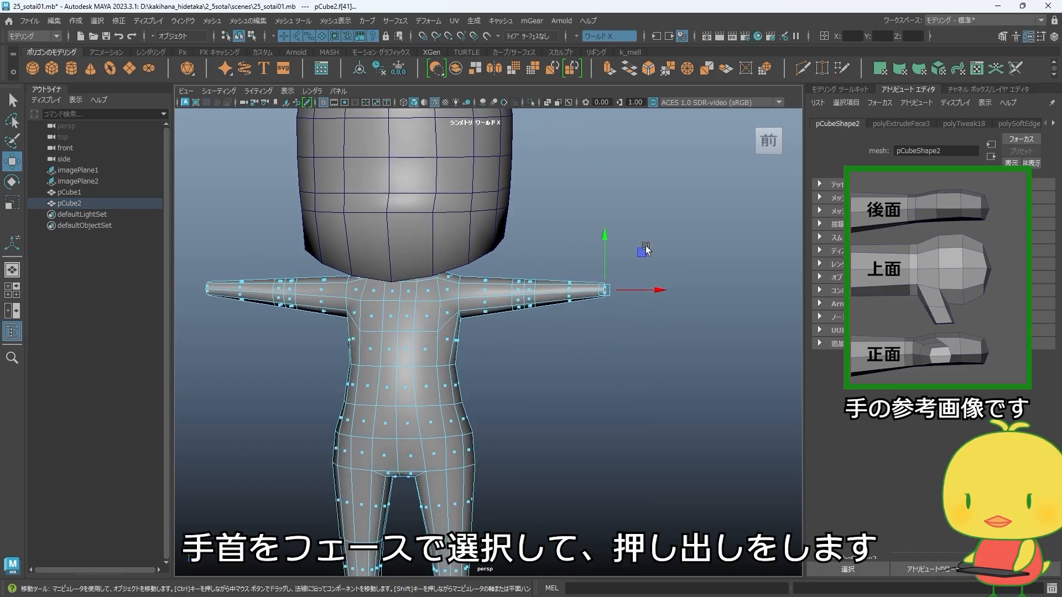
left_click(609, 69)
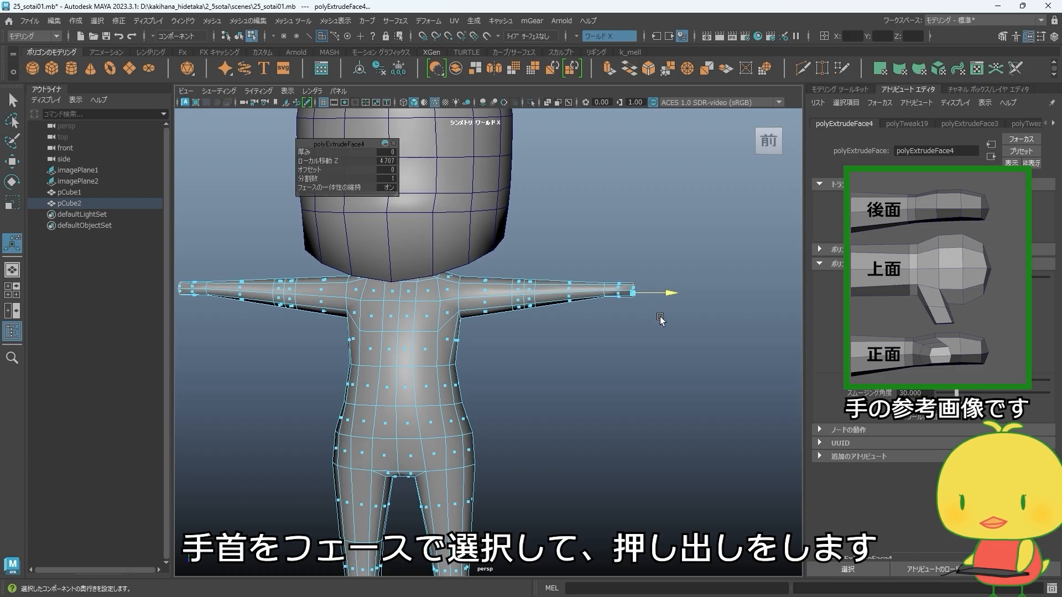
- Leave component editing and insert an edge loop around the middle of the newly extruded hand section
mouse_move(660, 318)
left_mouse_down("alt")
mouse_move(615, 362)
mouse_move(653, 315)
left_mouse_up("alt")
middle_click_drag(644, 311, 571, 314, "alt")
right_click_drag(571, 314, 653, 322, "alt")
mouse_move(652, 321)
left_mouse_down("alt")
mouse_move(593, 321)
mouse_move(648, 310)
left_mouse_up("alt")
middle_click_drag(645, 304, 656, 326, "alt")
right_click_drag(637, 321, 661, 321, "alt")
right_click_drag(616, 281, 661, 254)
left_click(590, 321)
left_click(769, 144)
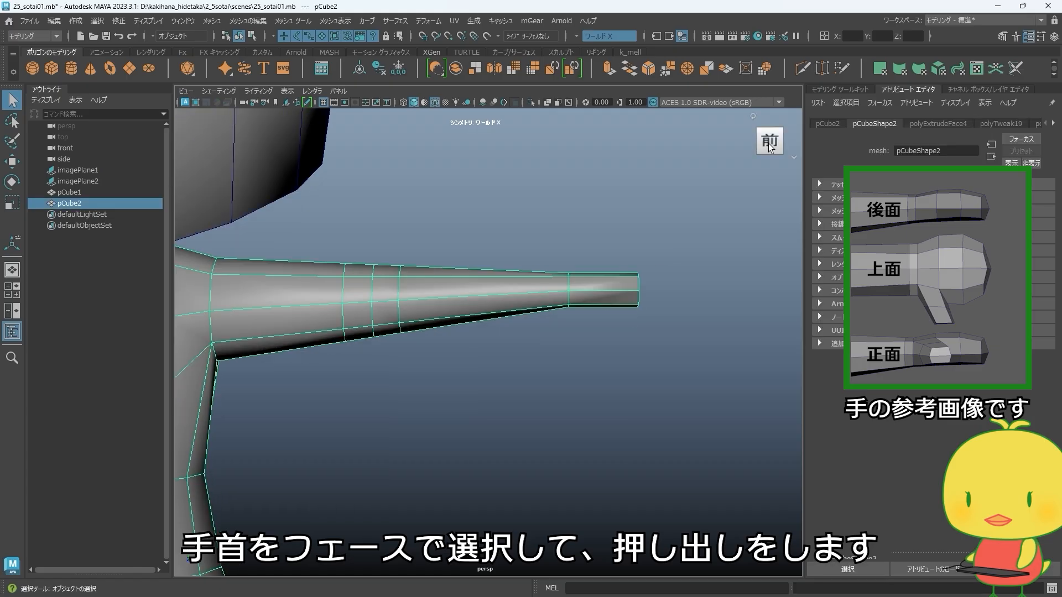
left_click(801, 68)
middle_click_drag(692, 247, 647, 246, "alt")
right_click_drag(647, 247, 668, 249, "alt")
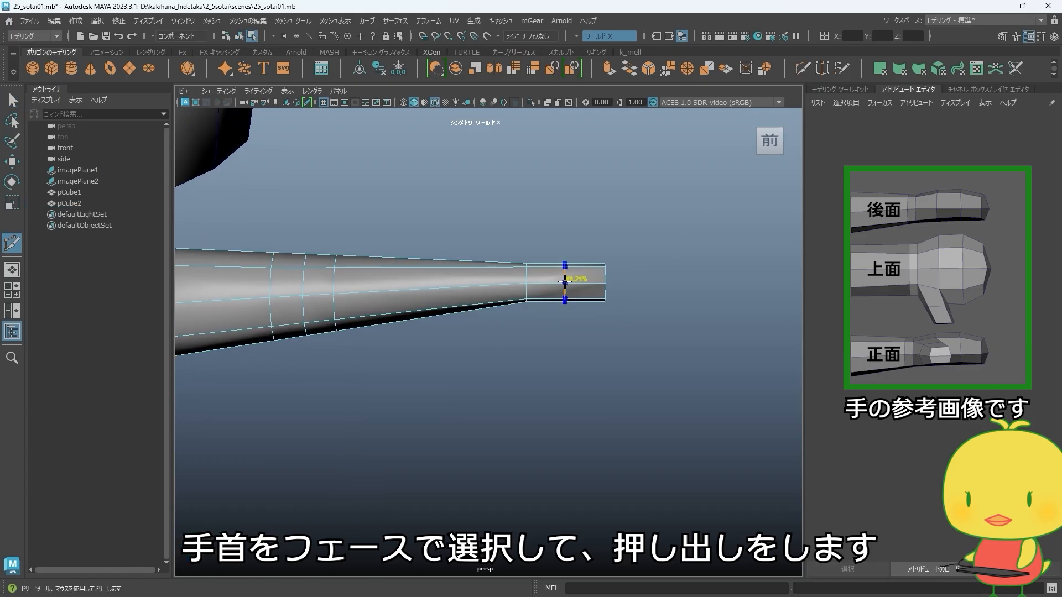
key("w")
- Select the vertices of the hand's middle edge loop and scale them up to widen the palm
right_click_drag(597, 291, 565, 285)
left_click_drag(585, 337, 466, 432)
key("r")
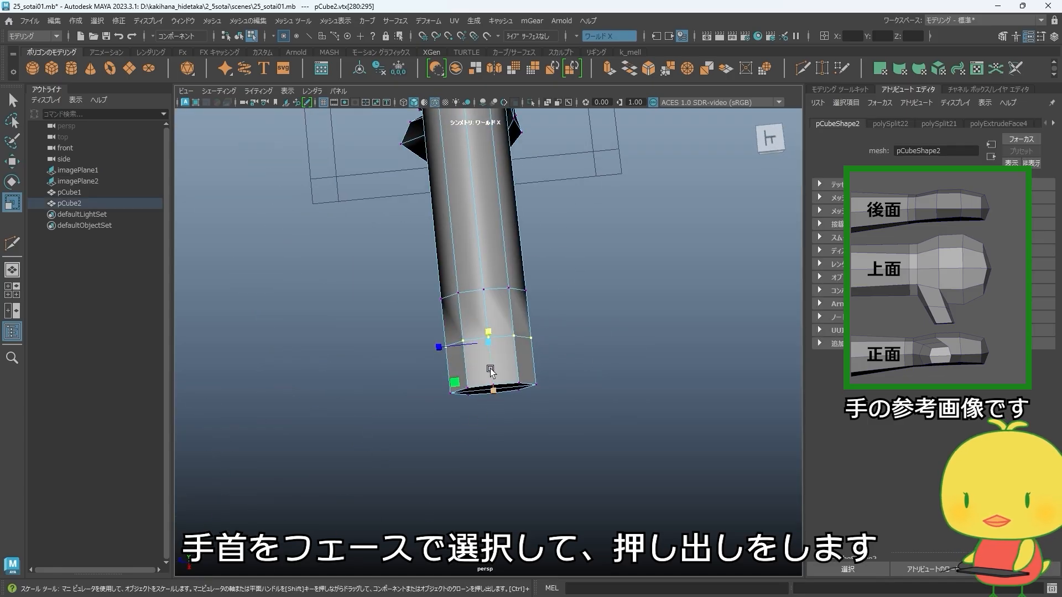
left_click_drag(490, 372, 490, 385, "alt")
left_click_drag(488, 343, 584, 326)
- Move the corner vertices at the hand's end along the arm to round off the tip, and return to object mode
key("w")
left_click(557, 323)
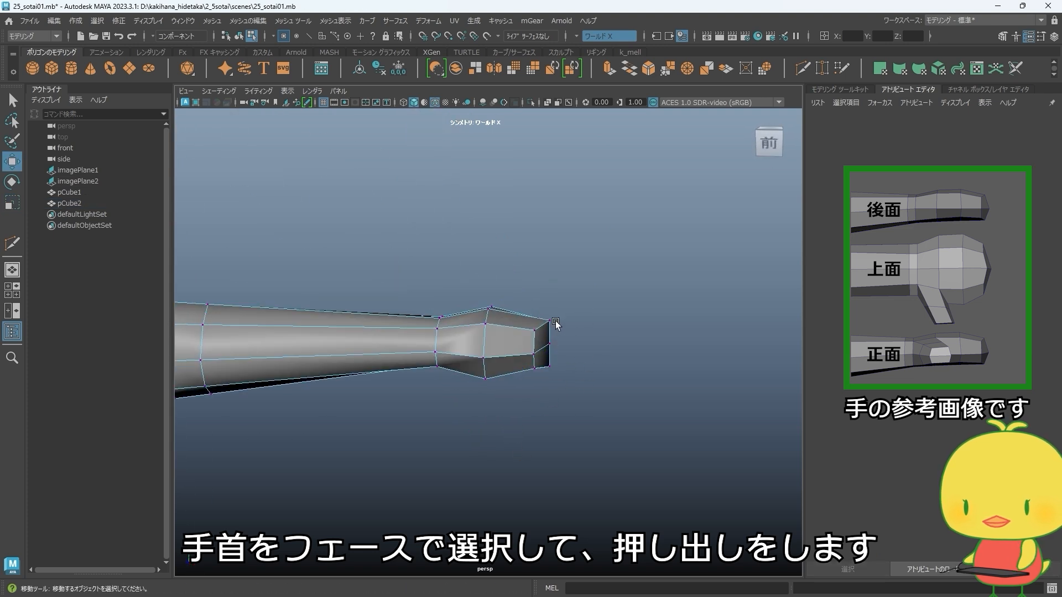
left_click(555, 323)
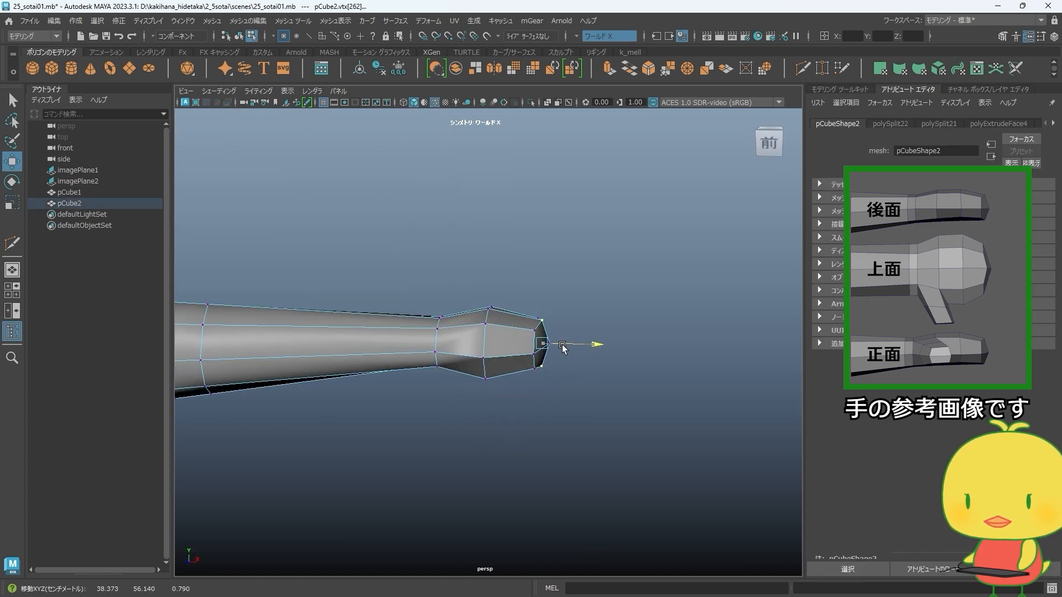
left_click_drag(592, 363, 602, 415, "alt")
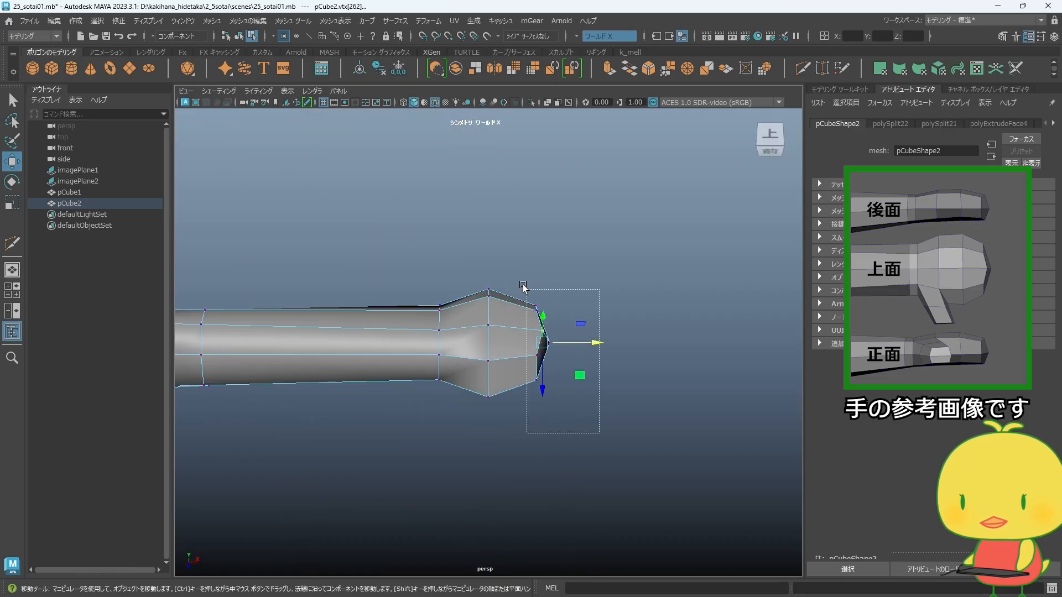
left_click_drag(571, 342, 584, 342)
right_click_drag(522, 350, 592, 259)
left_click(634, 408)
- Select the head and body together, display them in smooth preview, and clear the selection
right_click_drag(634, 407, 510, 345, "alt")
left_click_drag(510, 345, 530, 293, "alt")
scroll(533, 297, "up", 10)
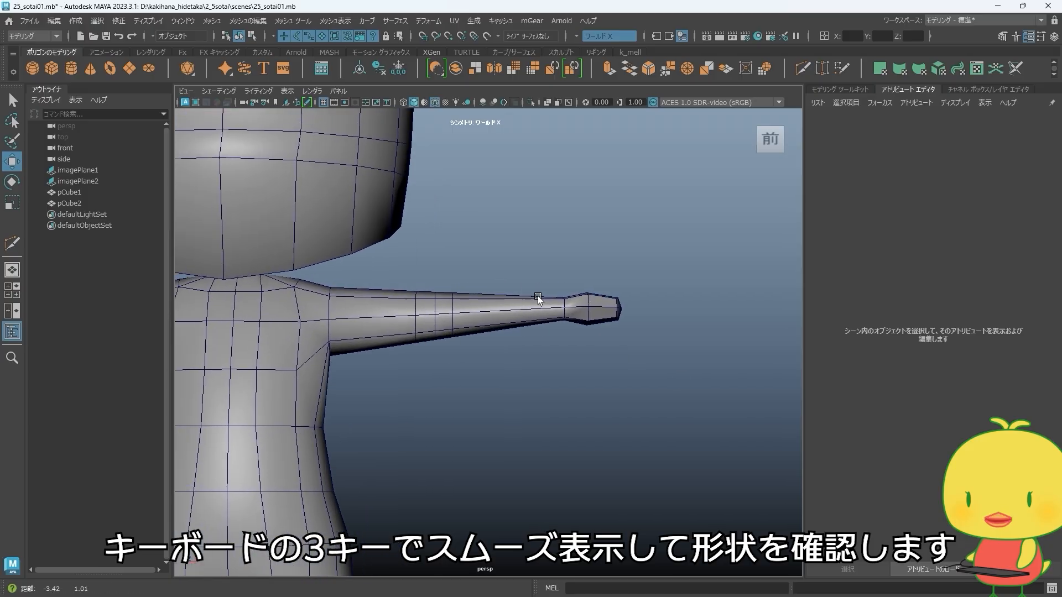
scroll(636, 312, "down", 10)
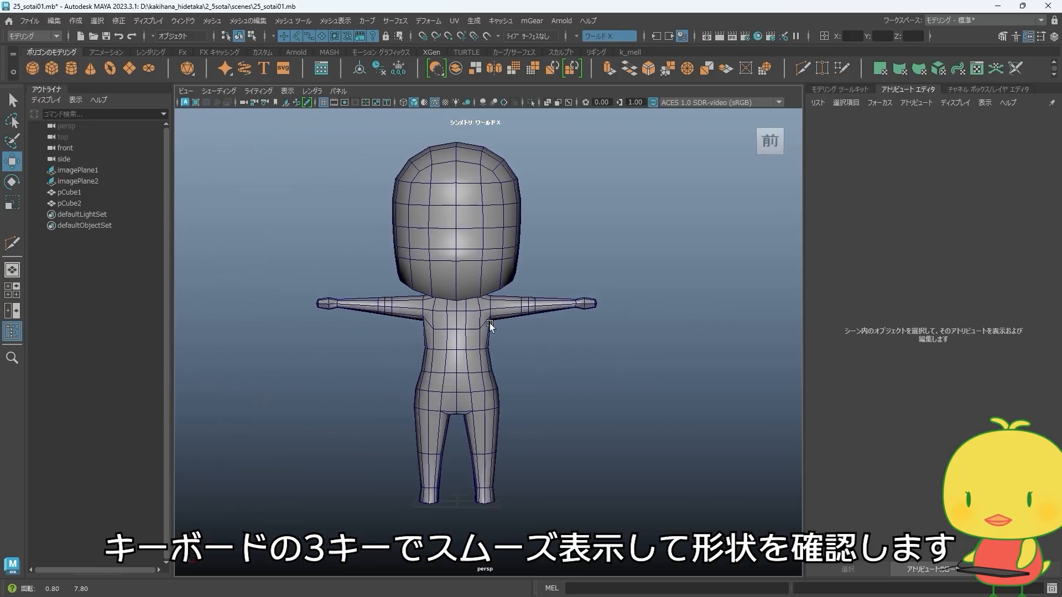
left_click_drag(530, 275, 535, 366)
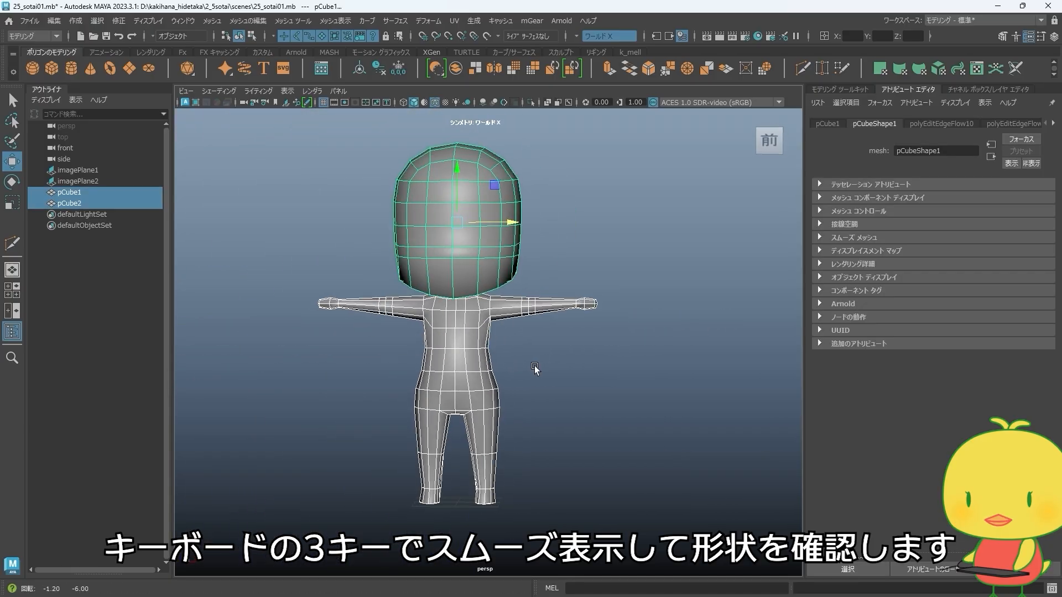
key("3")
left_click(548, 354)
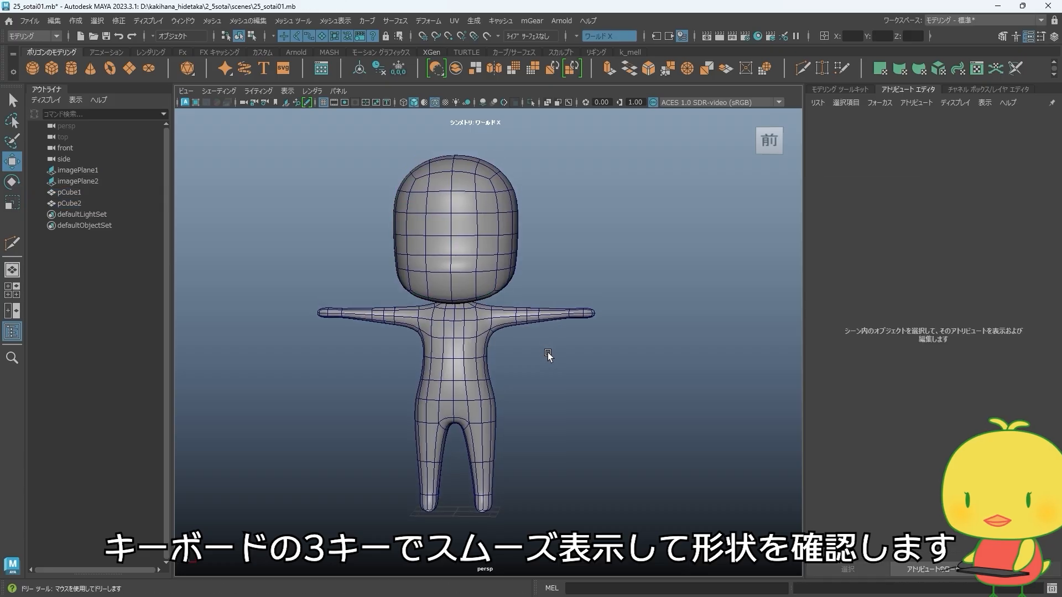
- Hide the wireframe over the shading and examine the smoothed character from the front, above and the side
right_click_drag(548, 355, 564, 331, "alt")
middle_click_drag(564, 331, 600, 324, "alt")
key("3")
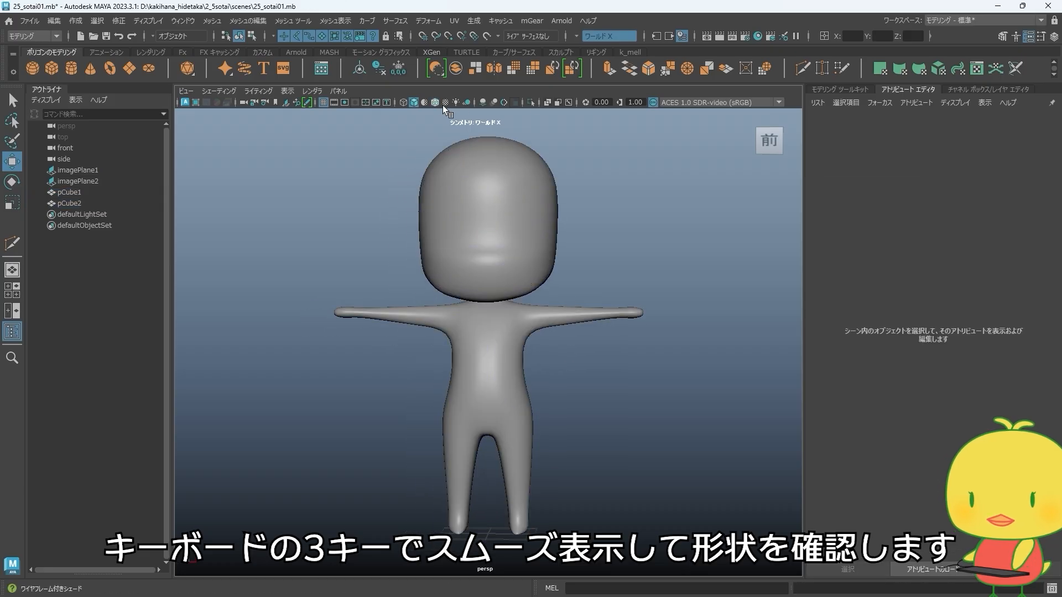
left_click_drag(580, 332, 604, 334, "alt")
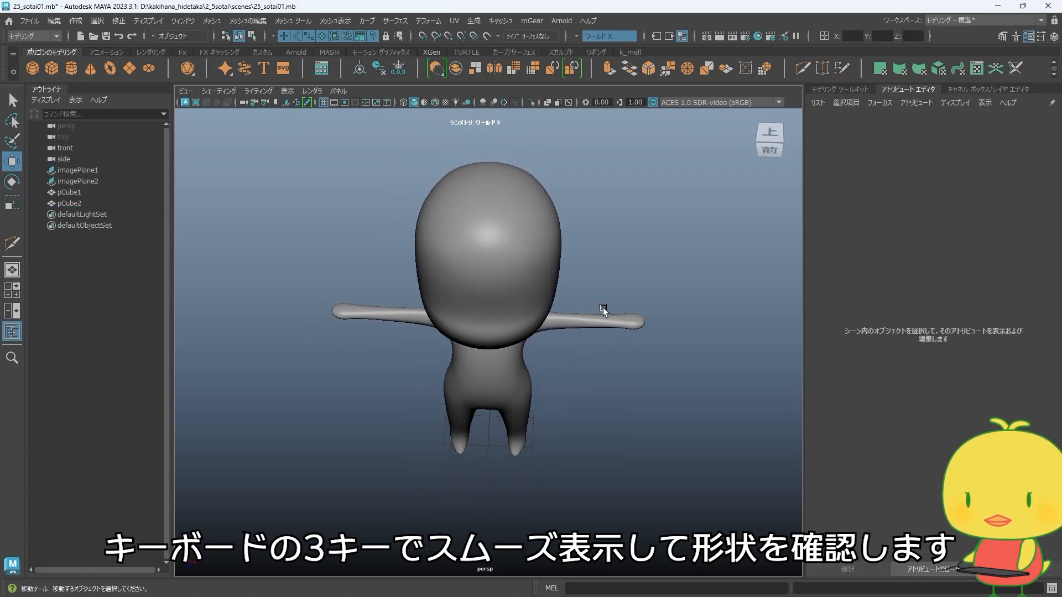
left_click_drag(588, 373, 582, 330, "alt")
middle_click_drag(545, 333, 537, 318, "alt")
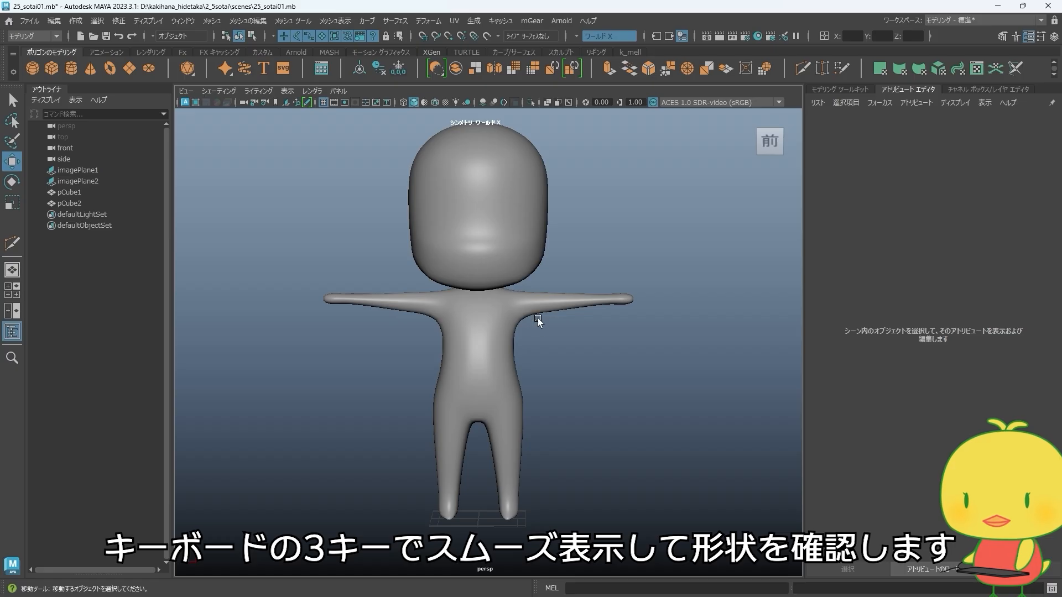
left_click_drag(544, 487, 492, 514, "alt")
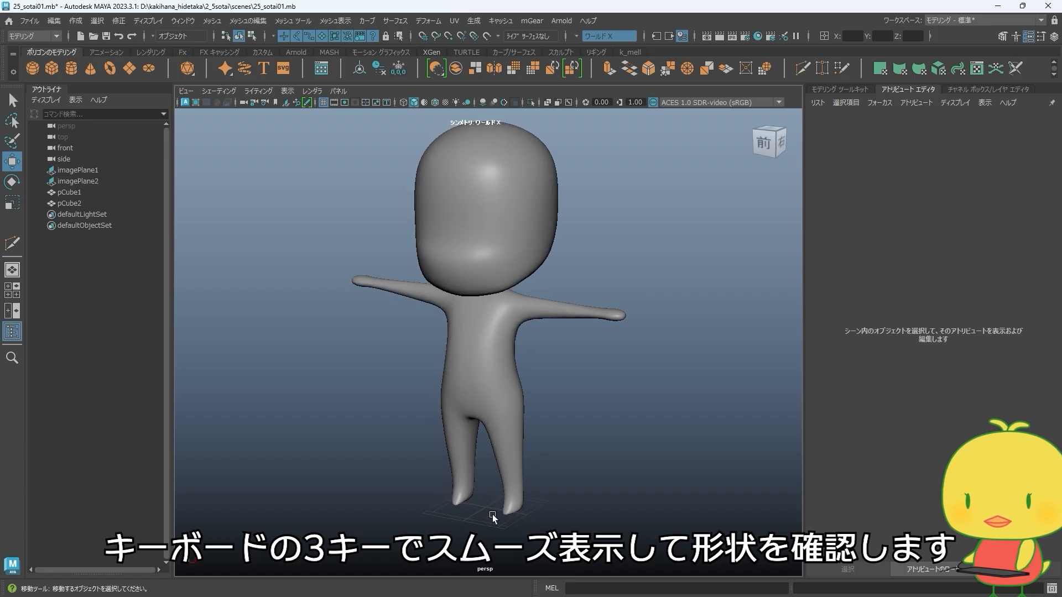
left_click_drag(553, 485, 567, 441, "alt")
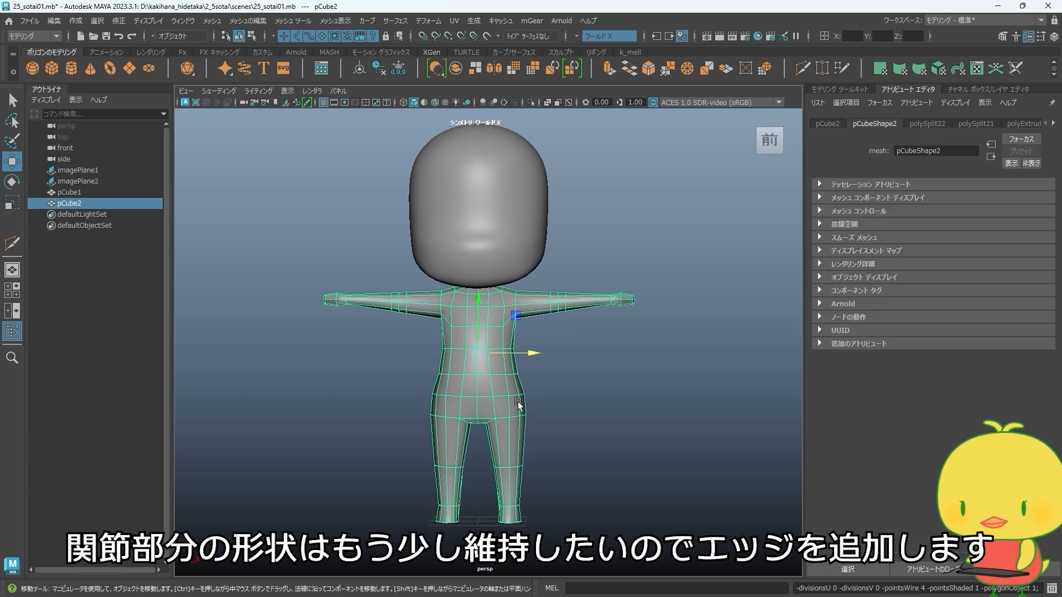
- Insert a supporting edge loop on the forearm close beside the wrist with the Multi-Cut tool
mouse_move(543, 378)
middle_mouse_down("alt")
mouse_move(560, 373)
mouse_move(559, 389)
middle_mouse_up("alt")
right_click_drag(559, 389, 540, 388, "alt")
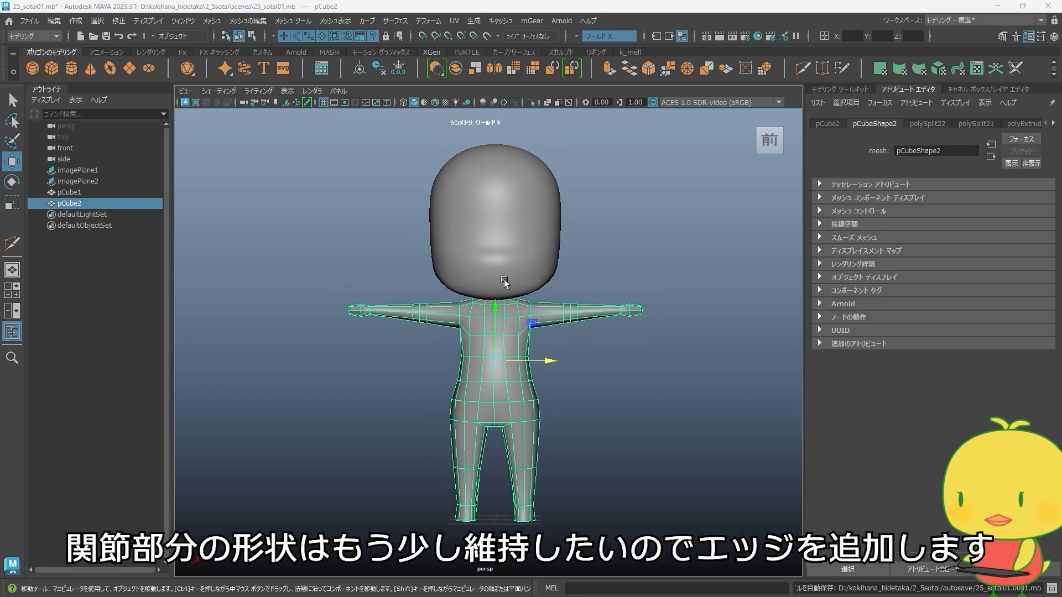
middle_click_drag(504, 282, 501, 300, "alt")
right_click_drag(501, 300, 561, 324, "alt")
middle_click_drag(561, 324, 481, 377, "alt")
left_click(800, 65)
right_click_drag(481, 377, 578, 371, "alt")
middle_click_drag(578, 371, 581, 329, "alt")
left_click_drag(581, 299, 583, 380, "alt")
middle_click_drag(583, 380, 511, 393, "alt")
right_click_drag(511, 393, 563, 386, "alt")
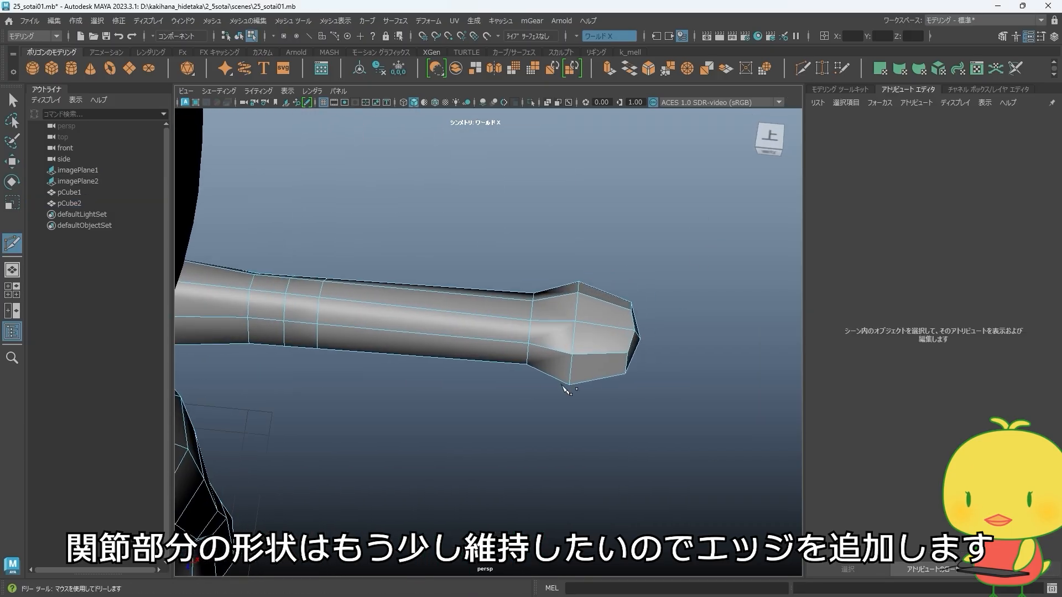
left_click_drag(564, 390, 515, 375, "alt")
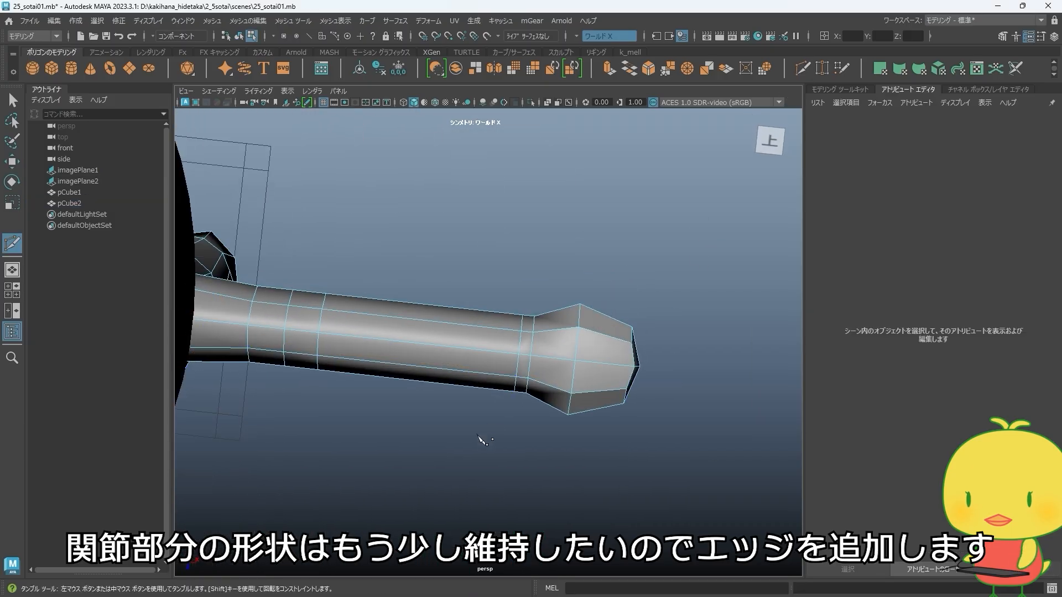
- Insert a supporting edge loop around the upper arm right next to the shoulder seam
left_click_drag(479, 437, 472, 357, "alt")
middle_click_drag(326, 329, 495, 362, "alt")
left_click_drag(496, 365, 490, 340, "alt")
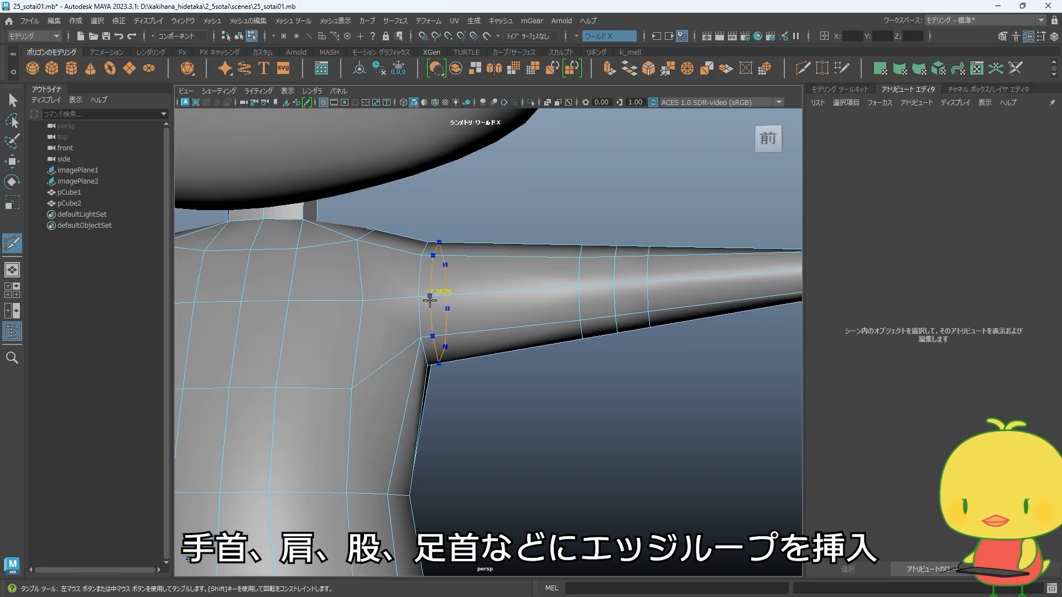
right_click_drag(574, 430, 514, 351, "alt")
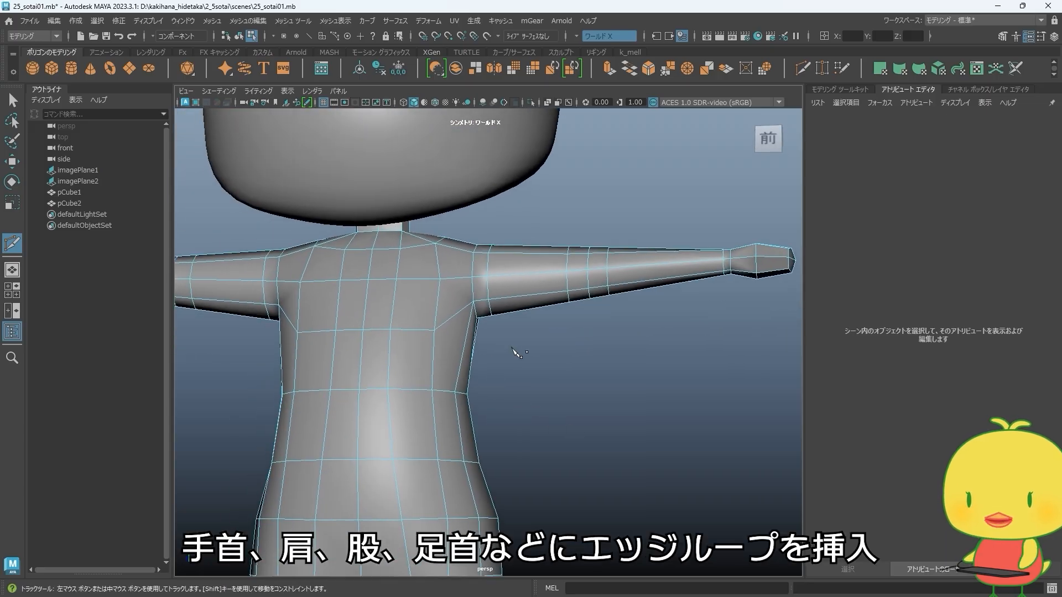
- Insert a supporting edge loop around the tops of the legs at the crotch
left_click_drag(514, 350, 486, 360, "alt")
middle_click_drag(486, 360, 498, 369, "alt")
left_click_drag(500, 370, 493, 376, "alt")
middle_click_drag(539, 401, 553, 311, "alt")
left_click_drag(553, 311, 512, 339, "alt")
left_click(457, 342, "ctrl")
right_click_drag(501, 382, 450, 365, "alt")
left_click_drag(455, 363, 567, 334, "alt")
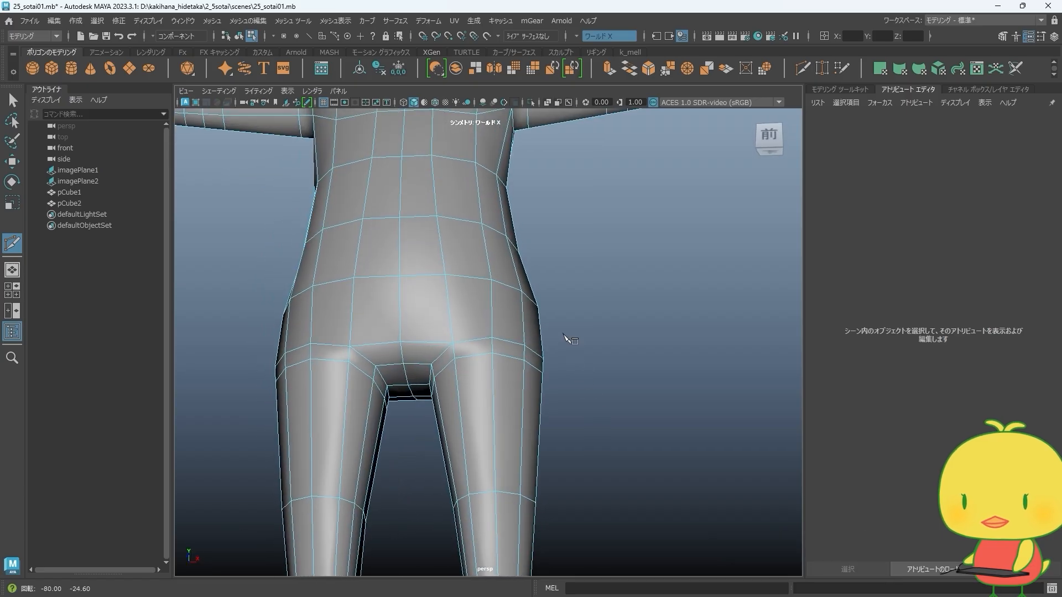
- Insert supporting edge loops around the knees and ankles of both legs
right_click_drag(567, 334, 506, 404, "alt")
middle_click_drag(506, 403, 542, 310, "alt")
right_click_drag(542, 310, 583, 368, "alt")
left_click_drag(585, 371, 584, 389, "alt")
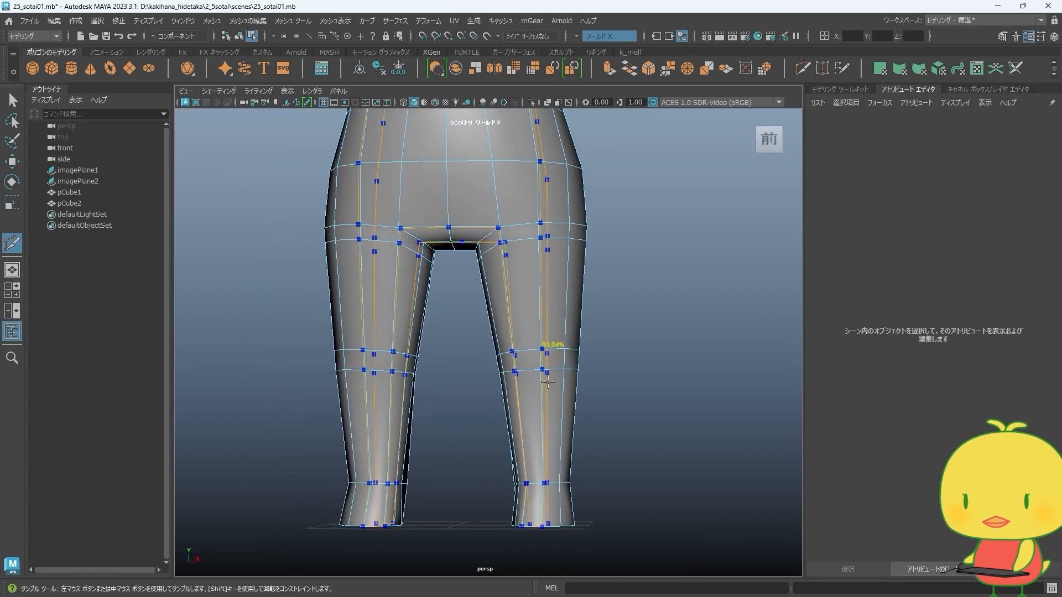
middle_click_drag(607, 425, 608, 319, "alt")
right_click_drag(607, 318, 627, 393, "alt")
left_click_drag(628, 394, 635, 445, "alt")
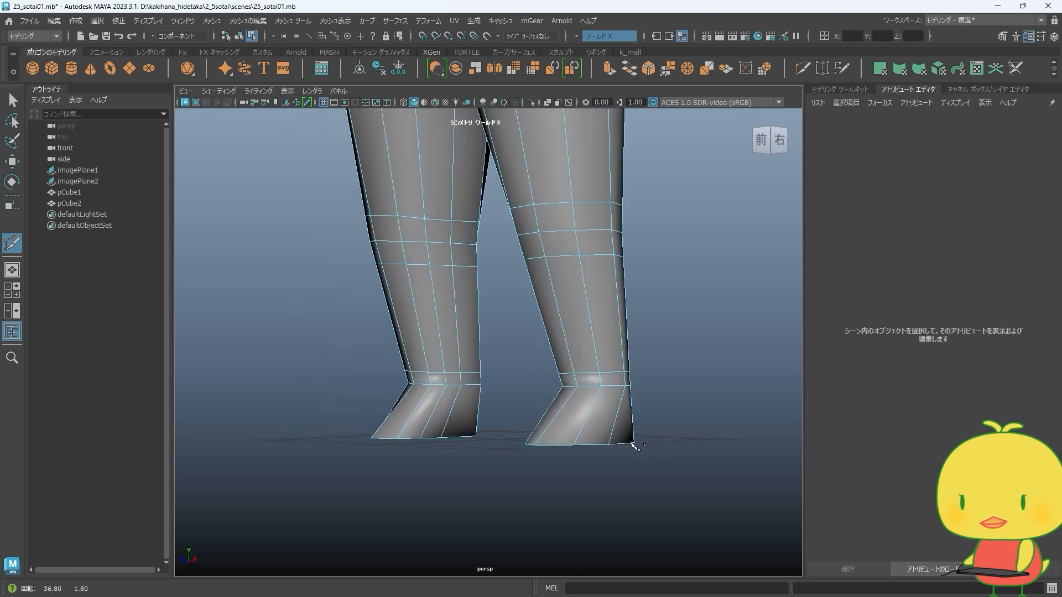
left_click_drag(571, 428, 698, 434, "alt")
- Insert an edge loop across the hand between the wrist and its widest loop to make room for the thumb
right_click_drag(695, 430, 599, 290, "alt")
middle_click_drag(599, 290, 608, 426, "alt")
right_click_drag(609, 426, 547, 287, "alt")
middle_click_drag(547, 288, 552, 437, "alt")
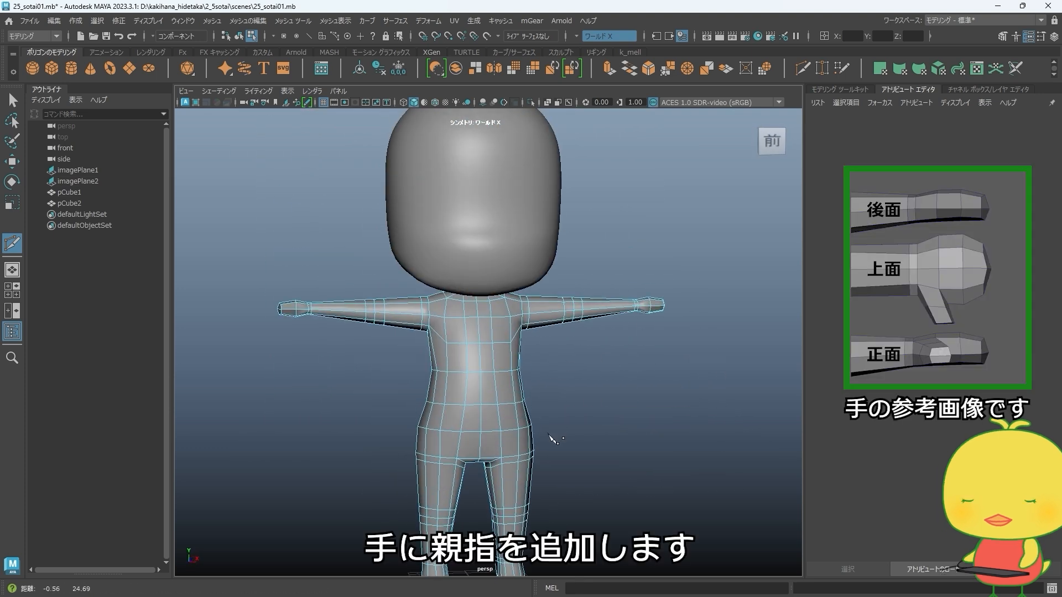
right_click_drag(552, 437, 620, 418, "alt")
left_click_drag(618, 324, 612, 339, "alt")
middle_click_drag(612, 339, 497, 379, "alt")
right_click_drag(497, 379, 569, 373, "alt")
middle_click_drag(569, 373, 465, 376, "alt")
right_click_drag(465, 376, 557, 367, "alt")
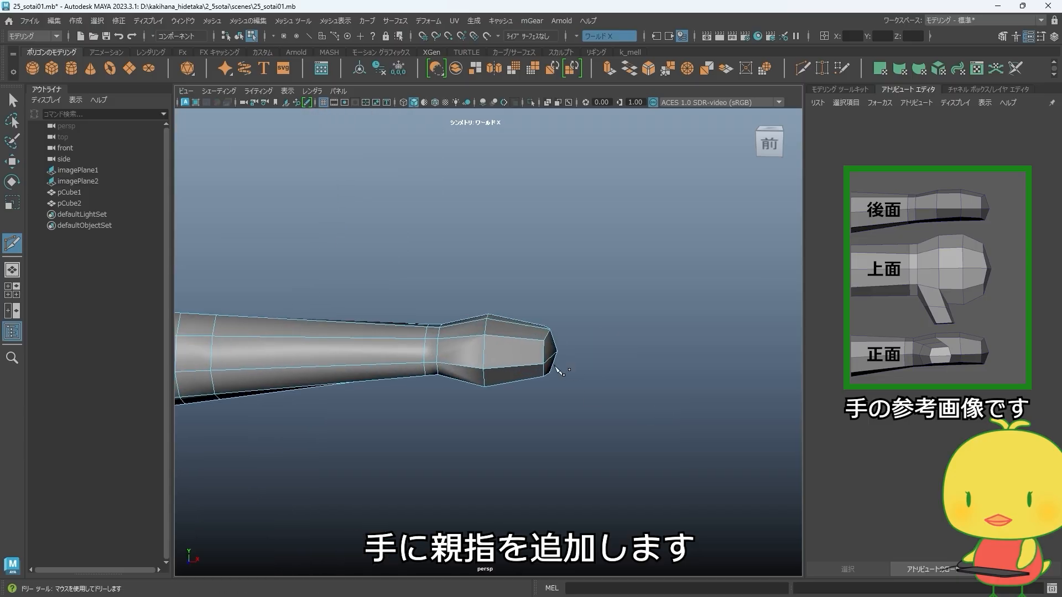
left_click_drag(557, 368, 545, 476, "alt")
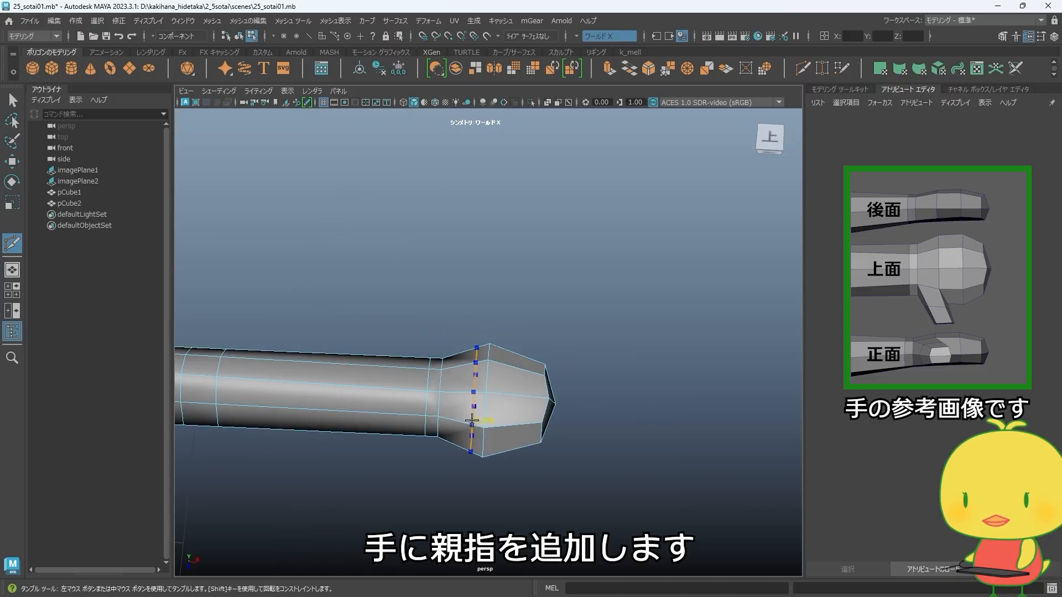
middle_click_drag(596, 385, 588, 380, "alt")
key("w")
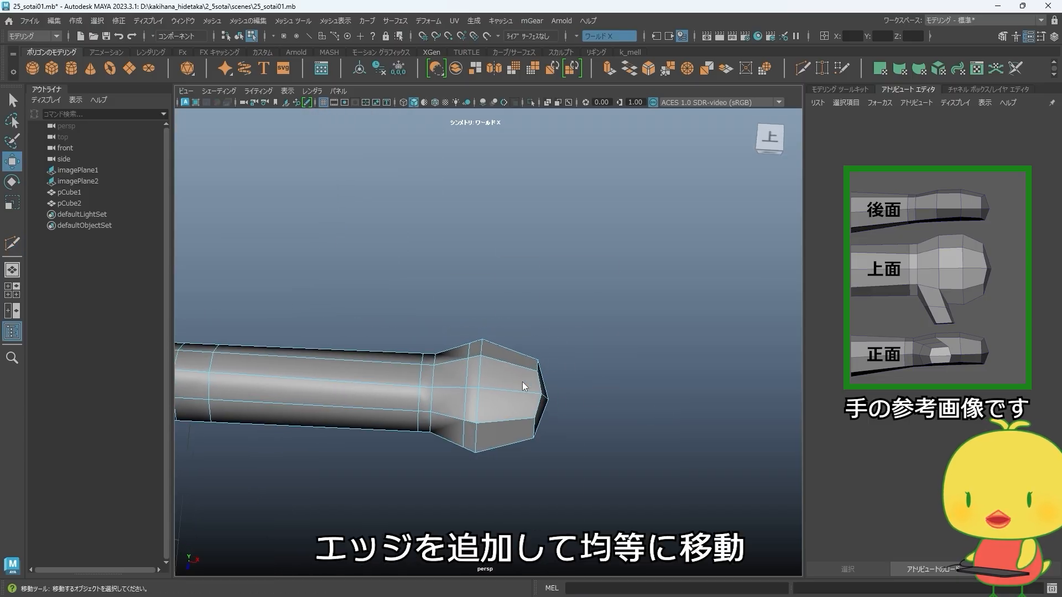
- Select the hand's widest edge loop and apply Edit Edge Flow to space the hand loops evenly
right_click_drag(523, 382, 522, 350)
double_click(480, 364)
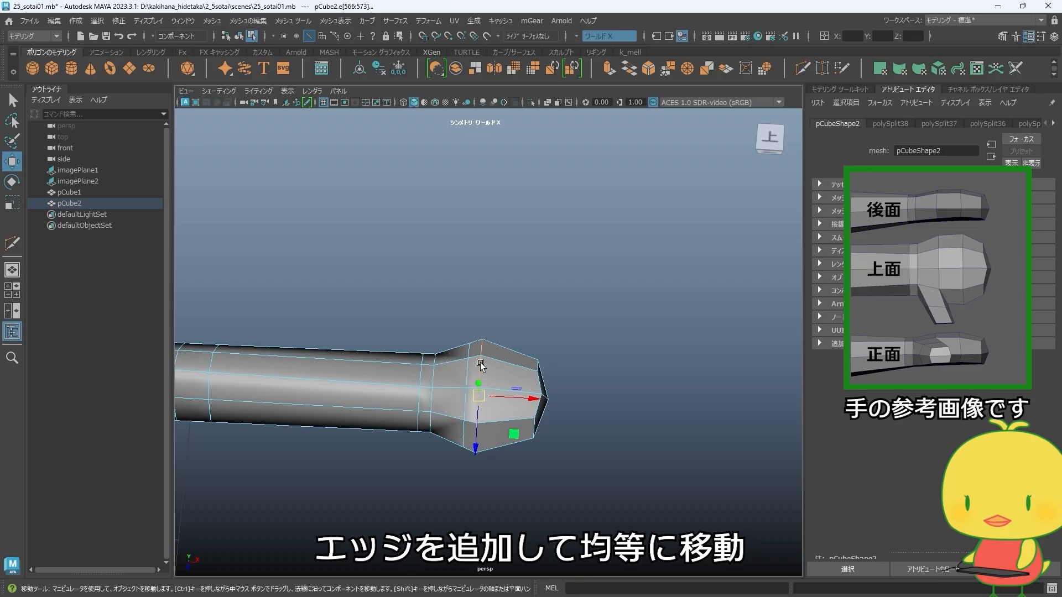
left_click(247, 22)
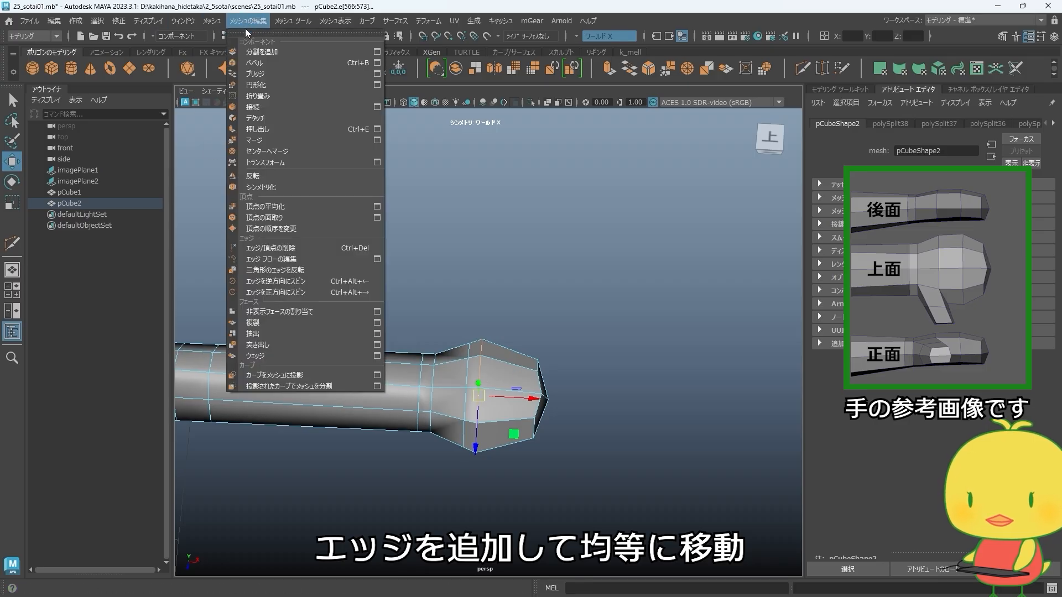
left_click(249, 33)
left_click_drag(332, 21, 161, 200)
middle_click_drag(348, 260, 482, 181, "alt")
scroll(481, 181, "down", 3)
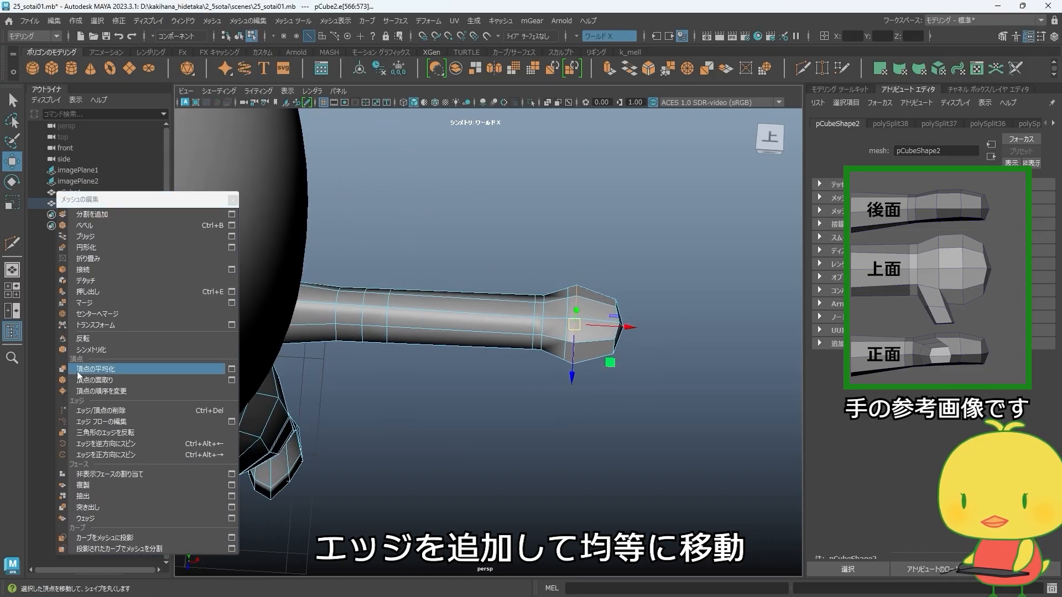
left_click(101, 422)
left_click_drag(531, 332, 565, 329, "alt")
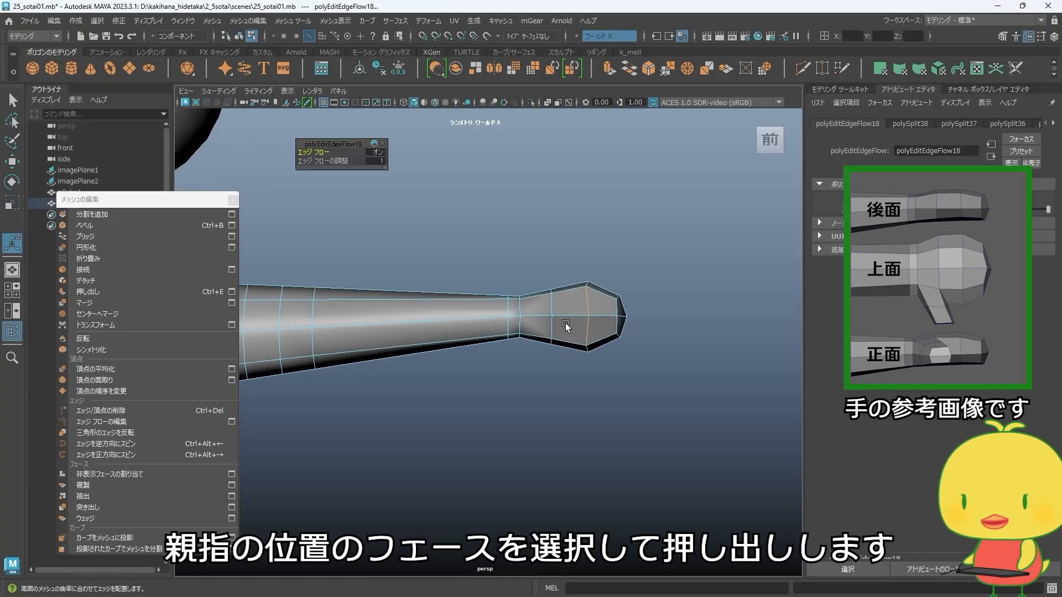
- Extrude the front side face of the hand nearest the wrist outward to form the thumb
right_click_drag(565, 324, 564, 315)
left_click_drag(538, 332, 546, 435, "alt")
left_click(521, 352)
key("w")
left_click(614, 73)
key("w")
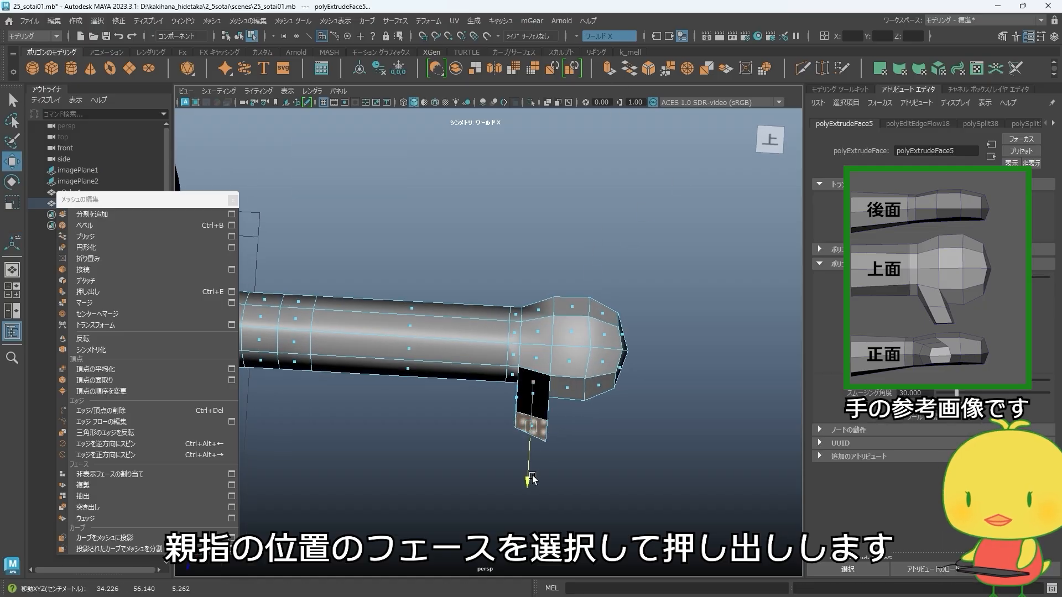
- Scale down the thumb's end face along the arm direction to narrow its tip
left_click_drag(532, 479, 418, 438, "alt")
key("r")
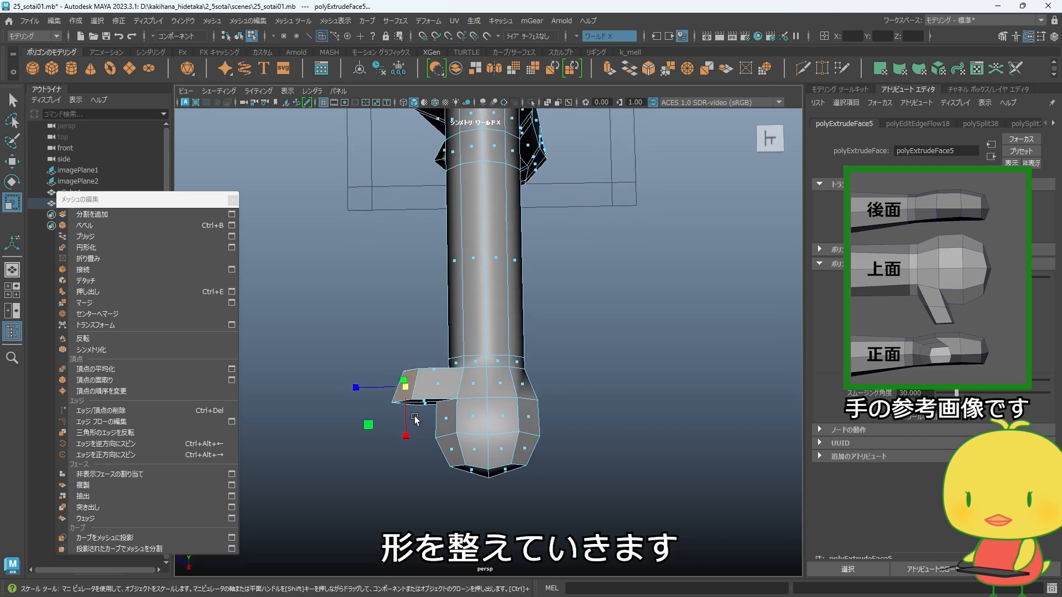
left_click_drag(351, 387, 565, 274, "alt")
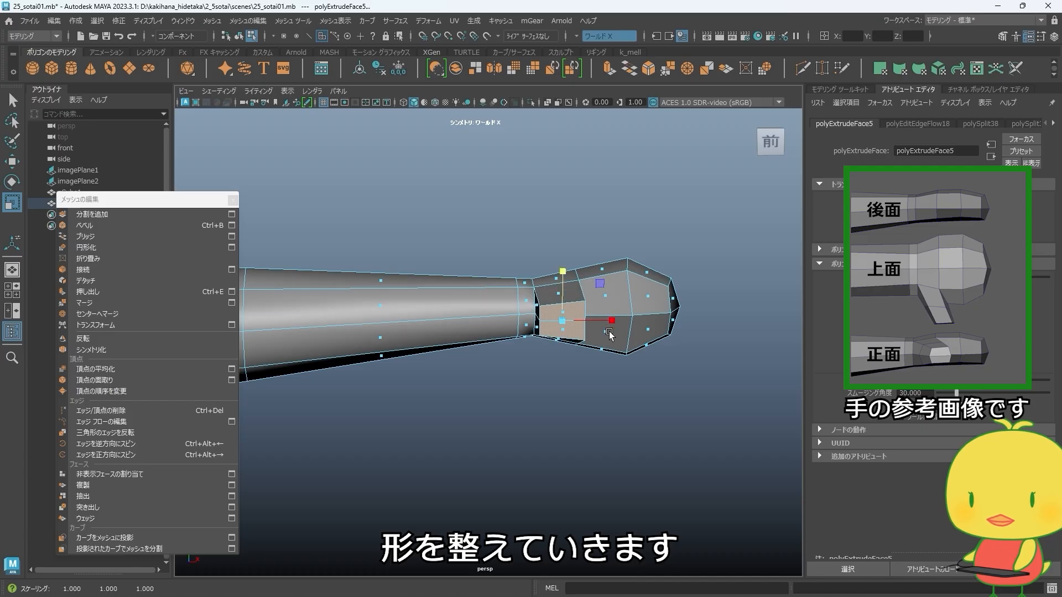
left_click_drag(603, 324, 601, 324)
- Move the thumb's end face toward the fingertips so the thumb slants outward as in the reference
left_click_drag(601, 327, 594, 420, "alt")
key("w")
left_click_drag(606, 457, 636, 446)
left_click_drag(633, 449, 622, 390, "alt")
left_click_drag(612, 333, 603, 391, "alt")
- Switch to vertex selection and move the corner vertex of the thumb's tip nearest the fingers to refine its shape
right_click_drag(602, 366, 541, 281)
mouse_move(501, 398)
left_mouse_down("alt")
mouse_move(437, 400)
mouse_move(500, 413)
left_mouse_up("alt")
left_click(412, 370)
left_click_drag(500, 418, 522, 427)
left_click_drag(522, 428, 400, 420, "alt")
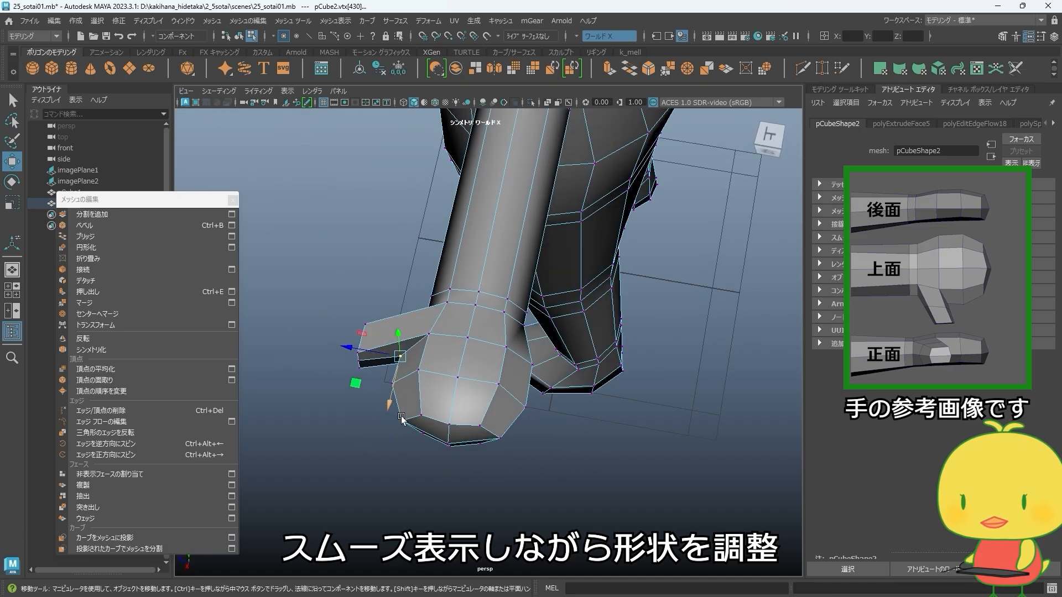
- Return to object mode and preview the mesh smoothed to examine the hand and thumb from several angles
right_click_drag(463, 405, 500, 371)
left_click_drag(500, 370, 554, 317, "alt")
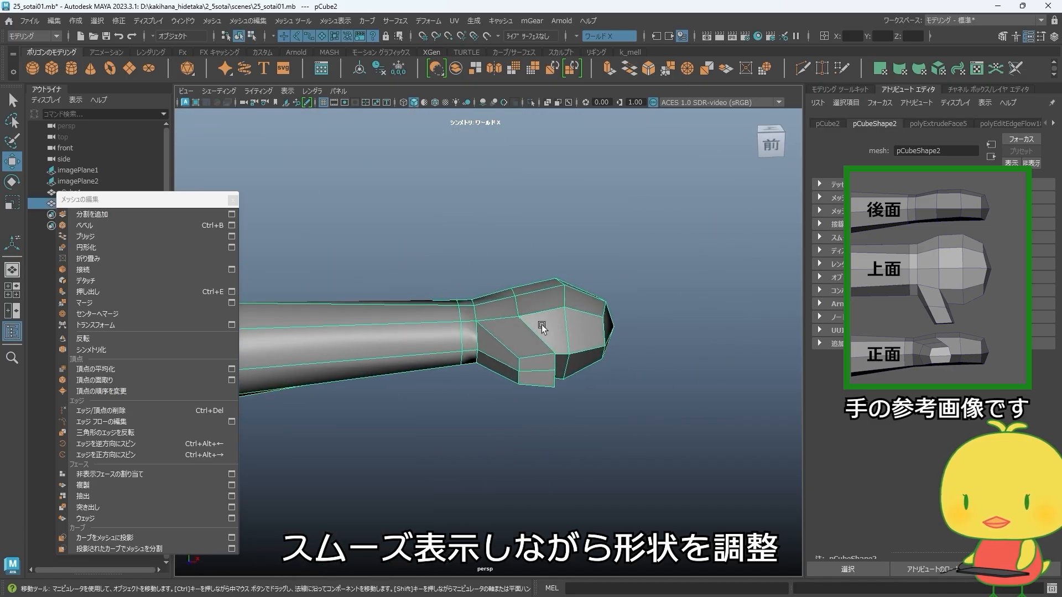
key("3")
left_click(581, 423)
left_click_drag(581, 423, 545, 300, "alt")
middle_click_drag(545, 300, 448, 315, "alt")
right_click_drag(448, 315, 602, 379, "alt")
left_click(634, 315)
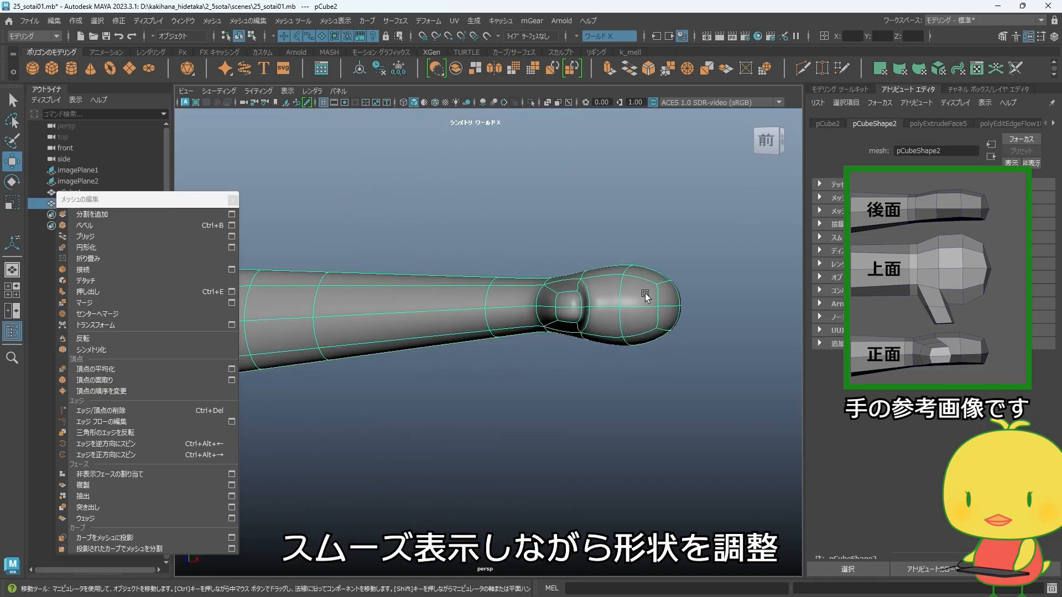
- Turn off the smooth preview and move the upper and lower vertices of the hand inward to flatten the mitten
key("1")
key("F9")
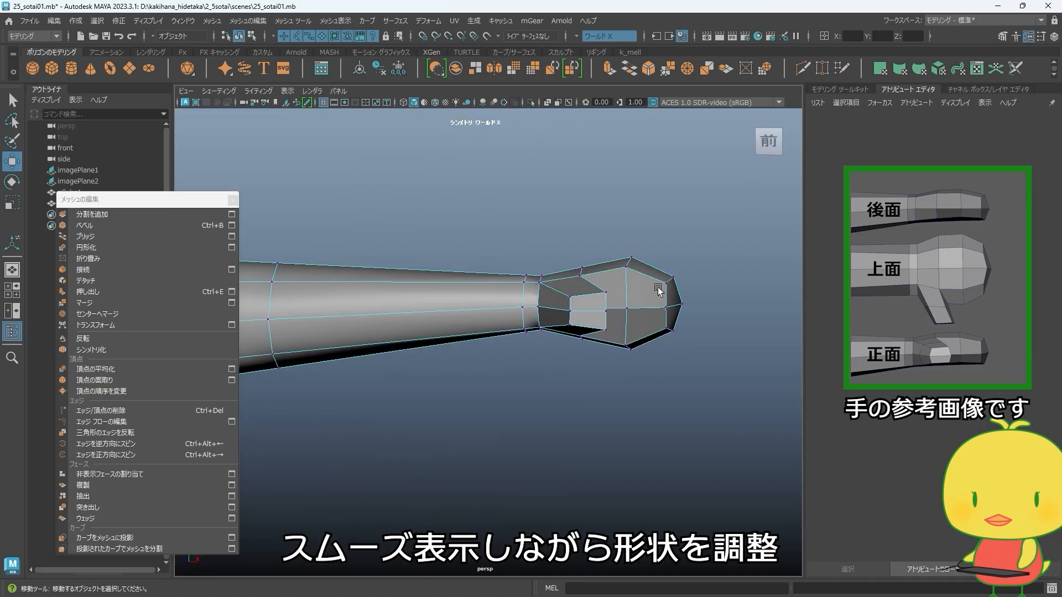
left_click_drag(659, 286, 609, 238)
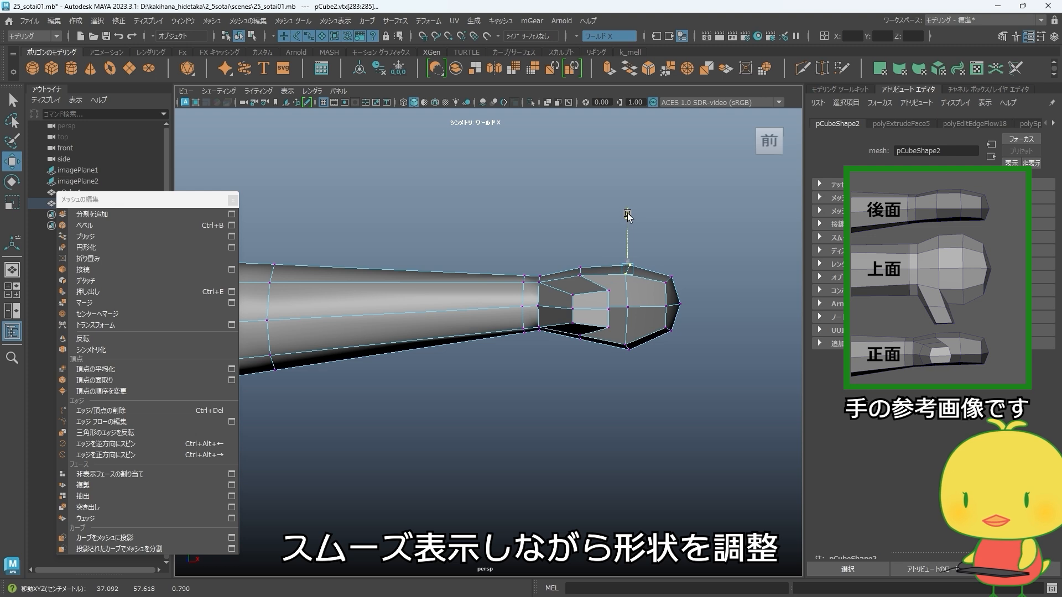
middle_click_drag(627, 330, 623, 310, "alt")
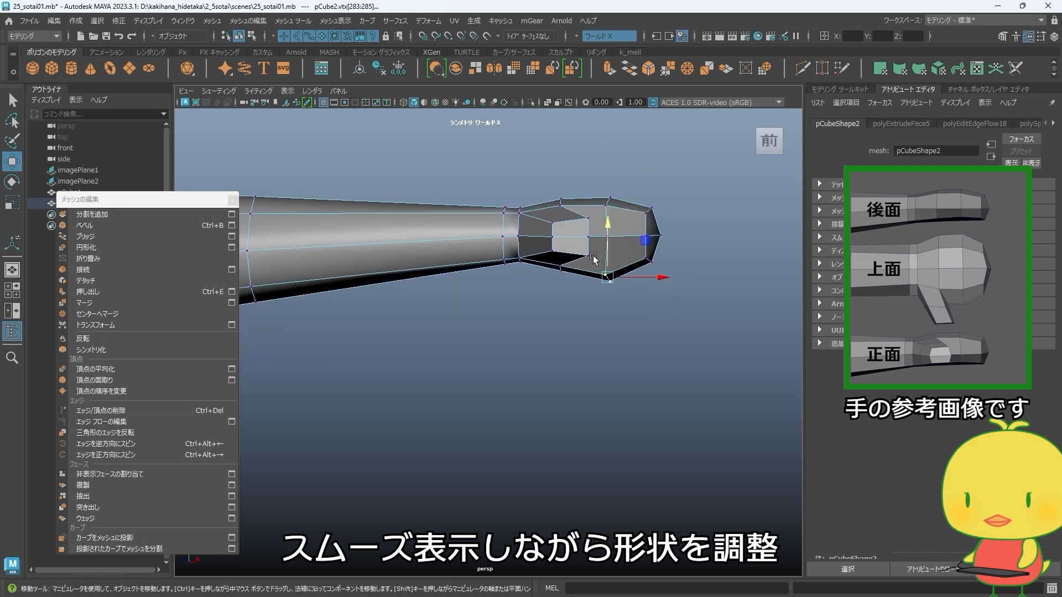
left_click_drag(609, 236, 620, 251)
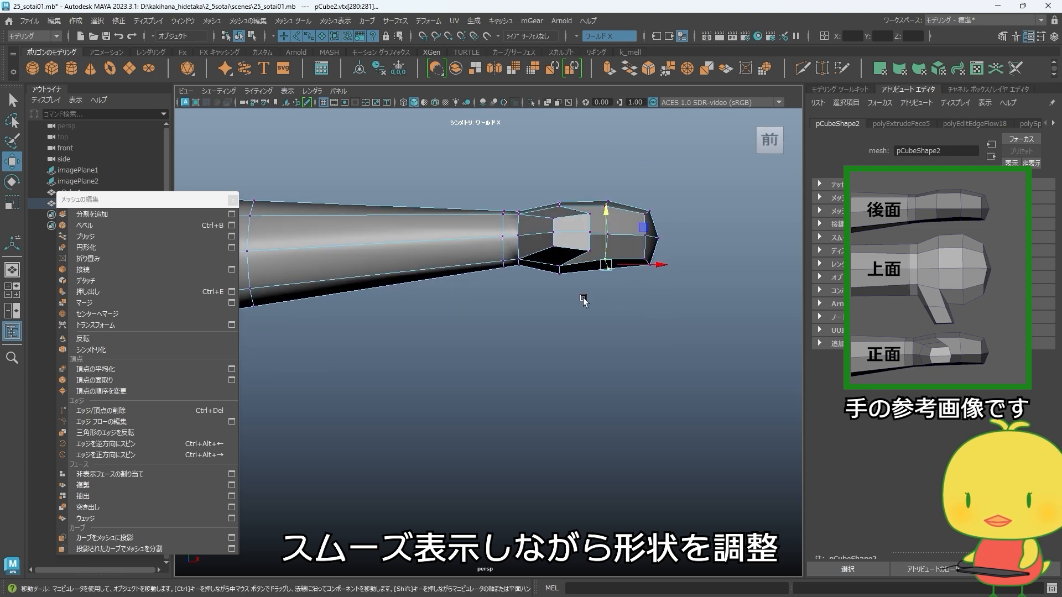
left_click_drag(564, 275, 382, 273, "alt")
left_click_drag(417, 222, 577, 262)
left_click_drag(577, 260, 605, 277, "alt")
- Return to object mode and preview the body smoothed to examine the arm, lower legs and feet
right_click_drag(607, 253, 642, 236)
left_click(666, 308)
right_click_drag(666, 308, 567, 261, "alt")
left_click_drag(567, 261, 548, 284, "alt")
left_click(441, 290)
middle_click_drag(441, 289, 474, 291, "alt")
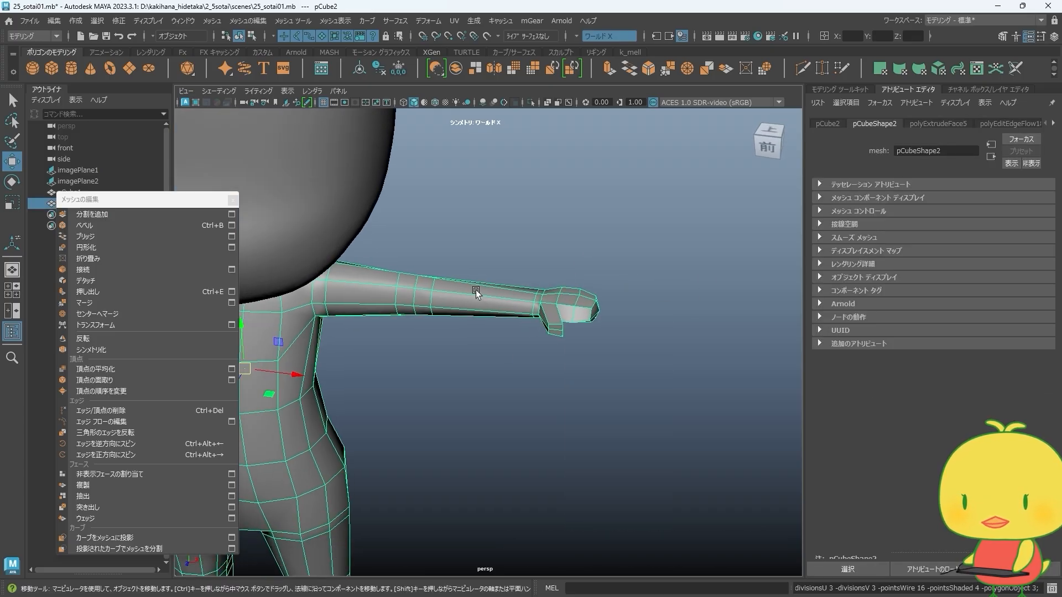
key("3")
left_click(686, 364)
left_click_drag(687, 364, 649, 255, "alt")
right_click_drag(649, 255, 497, 336, "alt")
middle_click_drag(539, 420, 578, 249, "alt")
right_click_drag(531, 354, 614, 388, "alt")
left_click_drag(614, 393, 509, 401, "alt")
left_click(624, 439)
middle_click_drag(624, 440, 547, 370, "alt")
right_click_drag(548, 370, 649, 439, "alt")
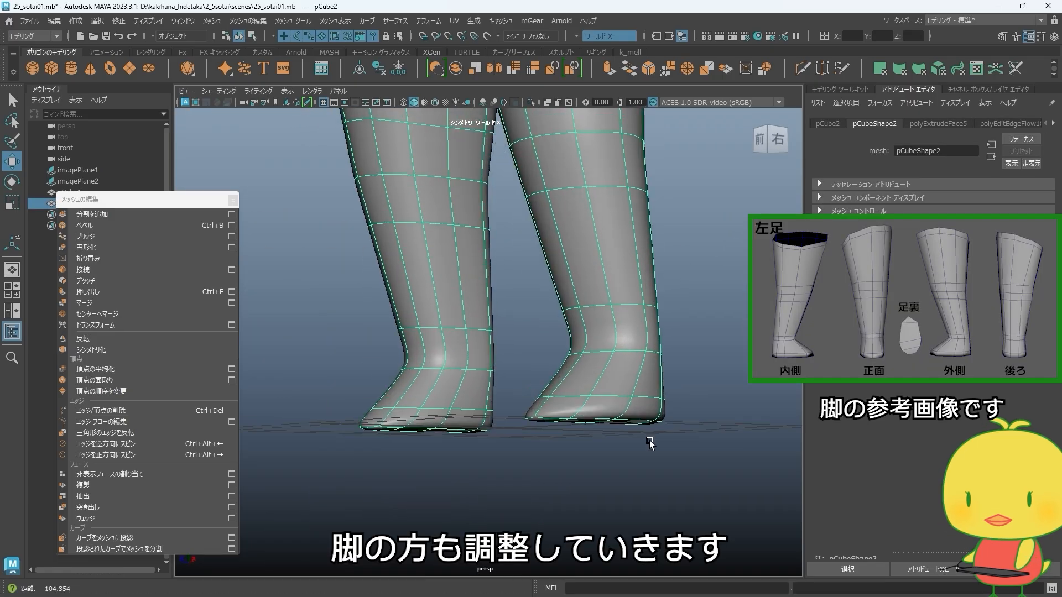
- Turn off the smooth preview and reposition the vertices along the upper edge of the foot's front in vertex mode
left_click_drag(648, 439, 677, 449, "alt")
key("1")
right_click_drag(589, 408, 551, 395)
left_click(551, 395)
left_click_drag(552, 394, 486, 403, "alt")
left_click(486, 407, "shift")
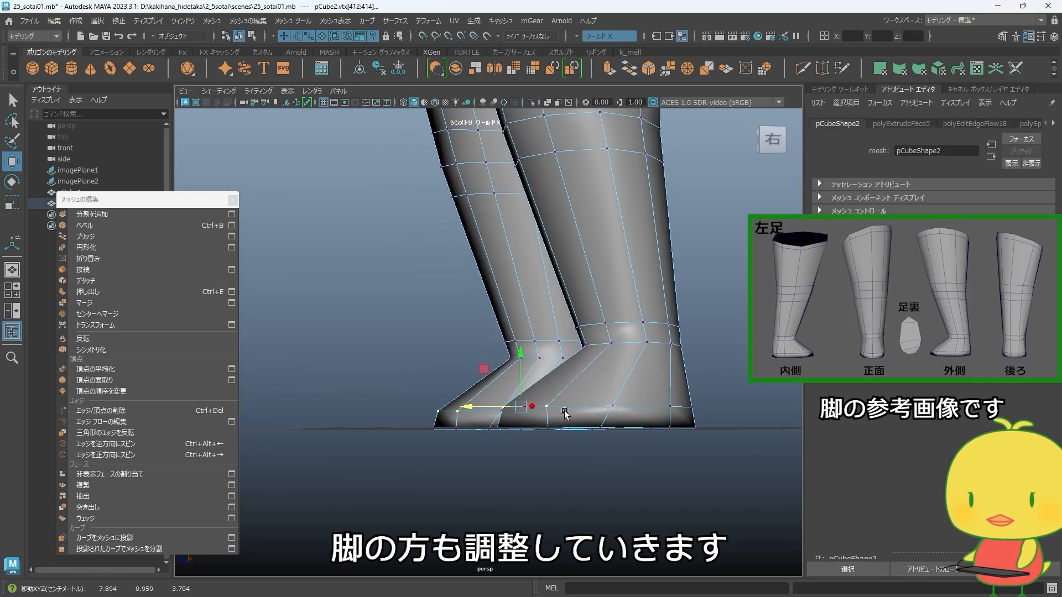
- Move the vertices around the sole's rim to round the foot's outline as in the leg reference
left_click_drag(564, 414, 547, 449, "alt")
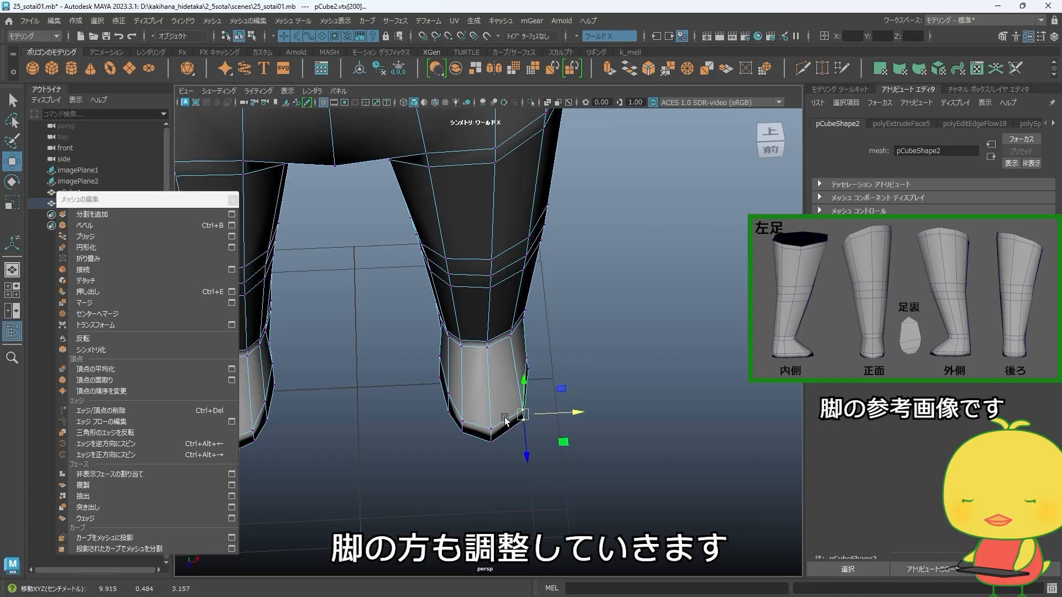
left_click_drag(505, 418, 496, 445, "alt")
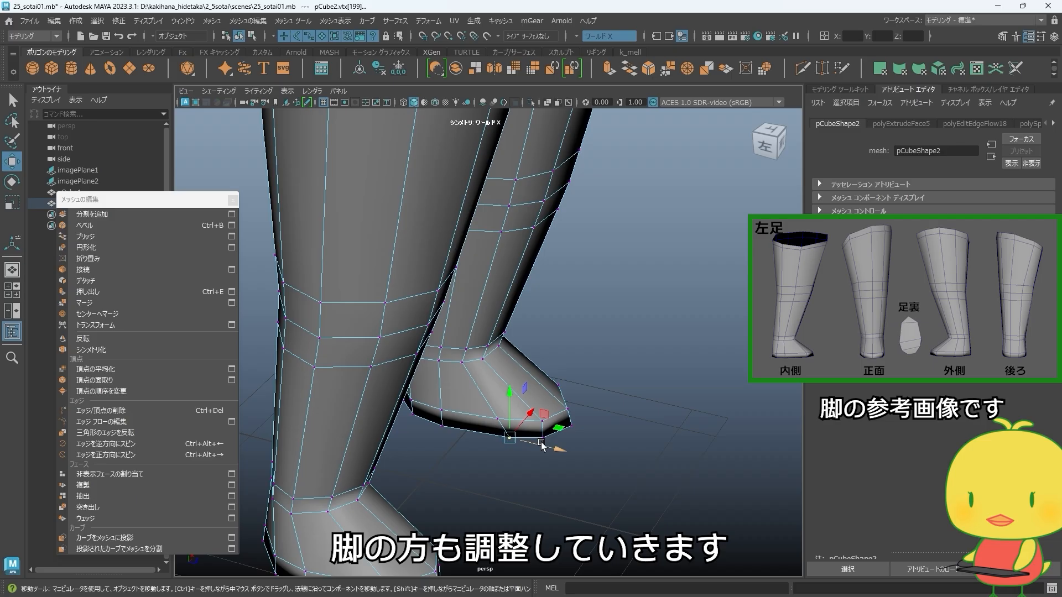
left_click_drag(534, 446, 483, 342, "alt")
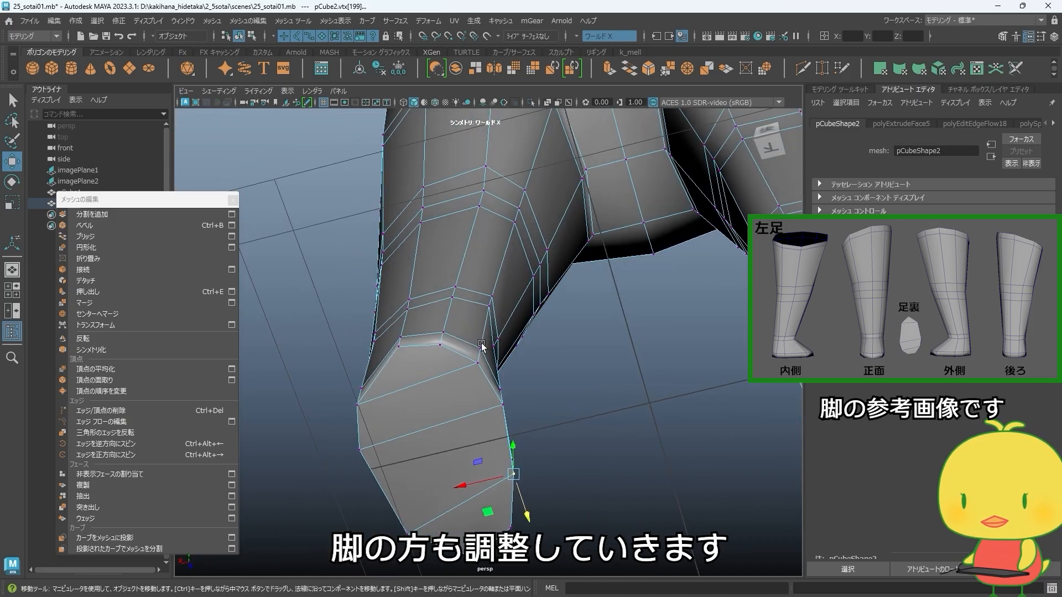
- Switch to edge selection and move the vertical edge at the back of the ankle sideways to even out the spacing
right_click_drag(498, 315, 492, 301)
left_click(491, 303)
left_click_drag(482, 320, 457, 409, "alt")
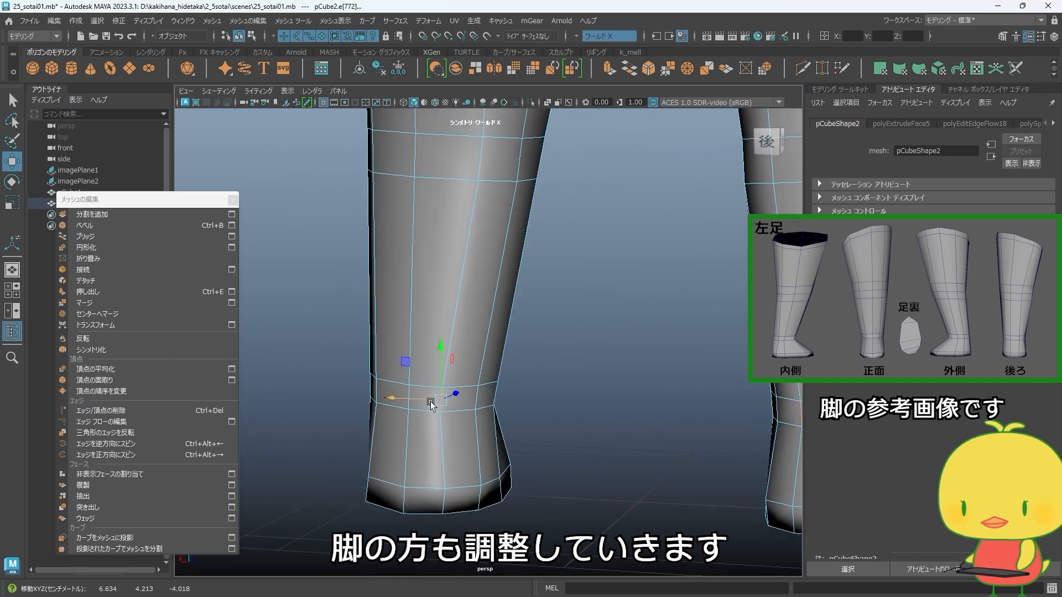
key("r")
left_click_drag(469, 424, 465, 425)
key("w")
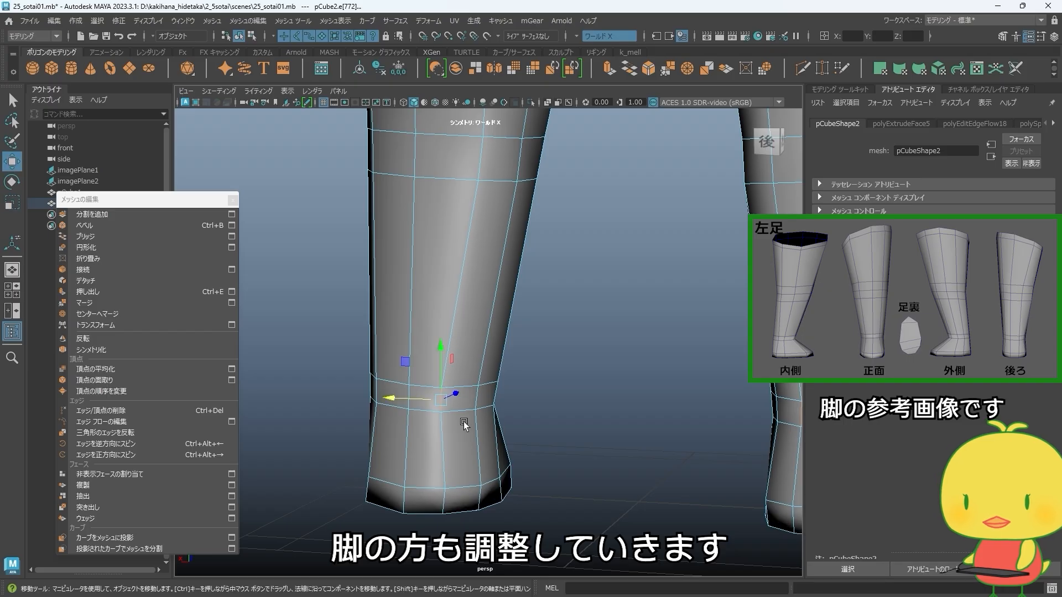
- Move the vertical edges behind the knee sideways so they are evenly spaced across the back of the leg
right_click_drag(462, 426, 339, 328, "alt")
middle_click_drag(460, 346, 472, 379, "alt")
left_click_drag(491, 319, 485, 296, "alt")
right_click_drag(485, 296, 554, 275, "alt")
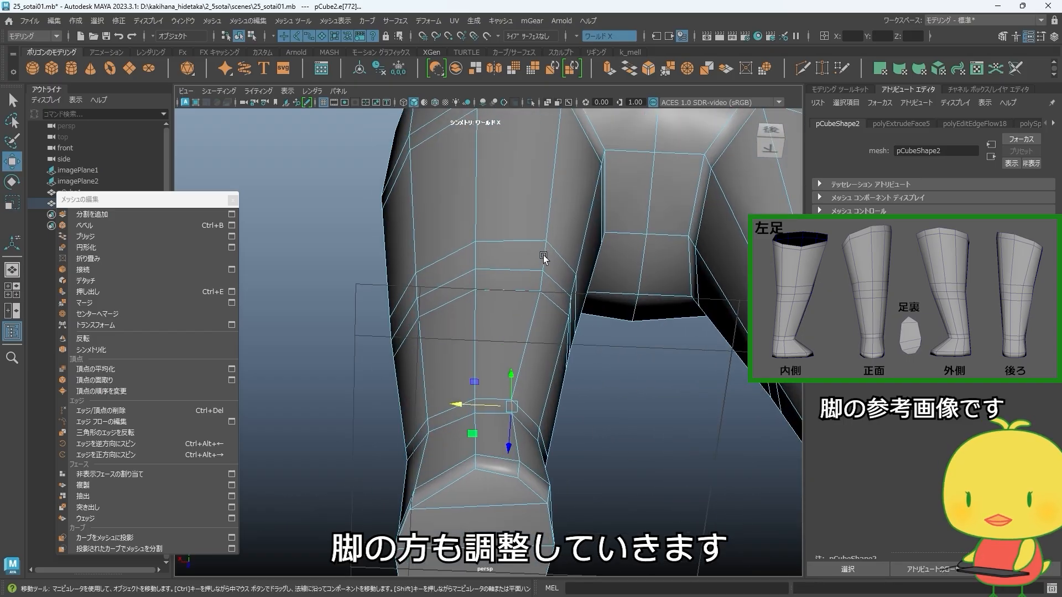
left_click(543, 257)
key("q")
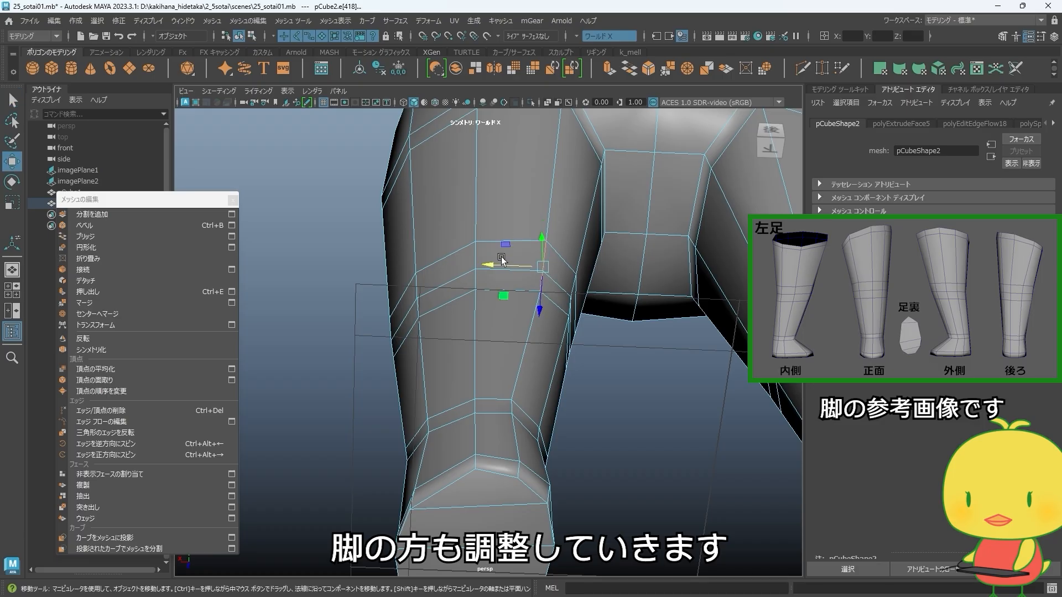
left_click_drag(501, 260, 474, 265)
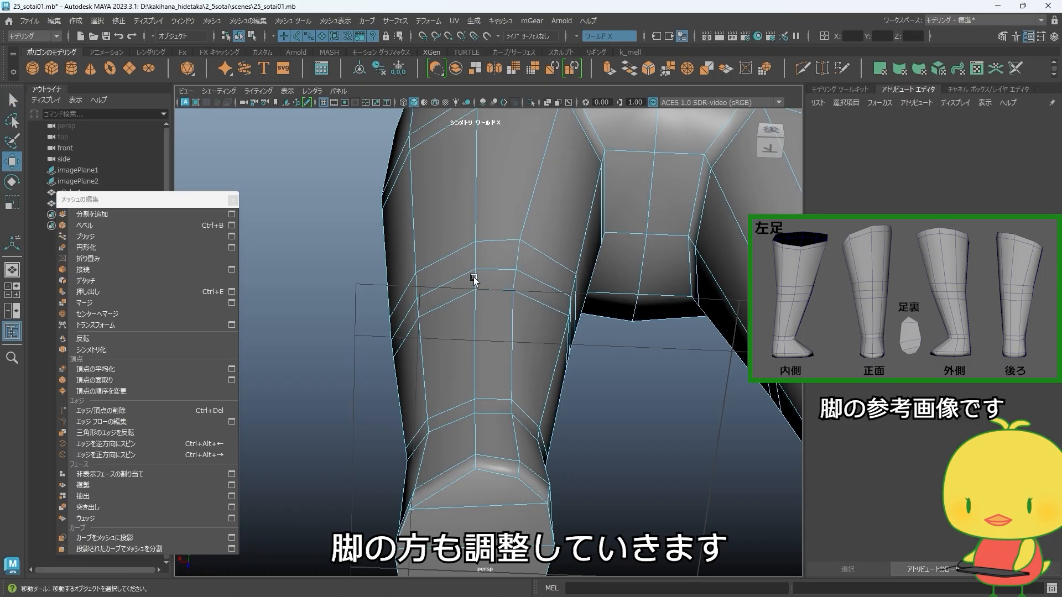
left_click(475, 277)
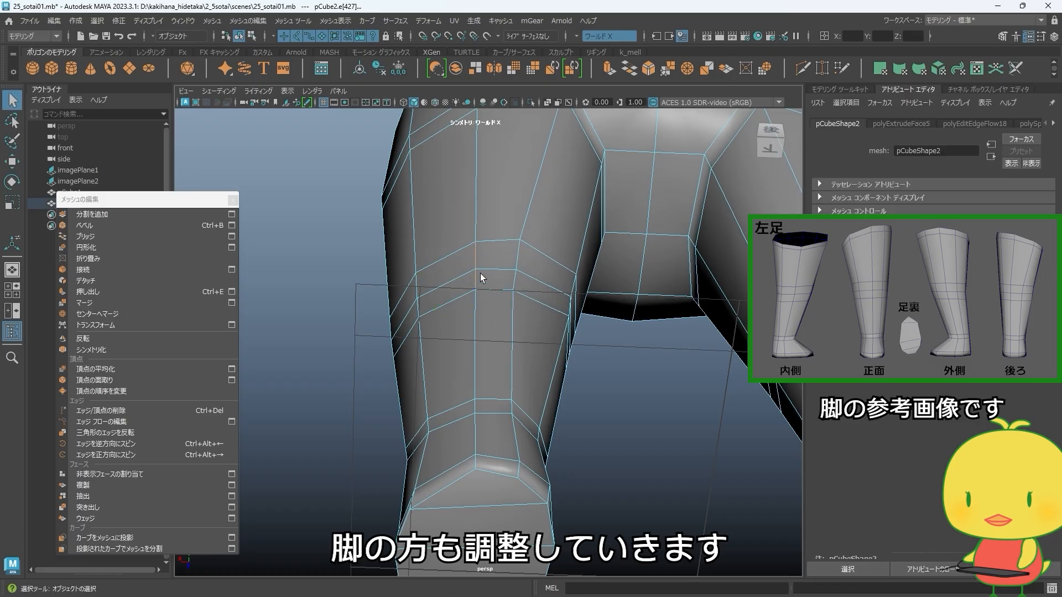
left_click_drag(431, 272, 429, 272)
- Adjust the edges at the back of the heel to round it and align it with the ankle
left_click_drag(523, 304, 526, 419, "alt")
middle_click_drag(526, 419, 489, 367, "alt")
left_click_drag(488, 367, 485, 320, "alt")
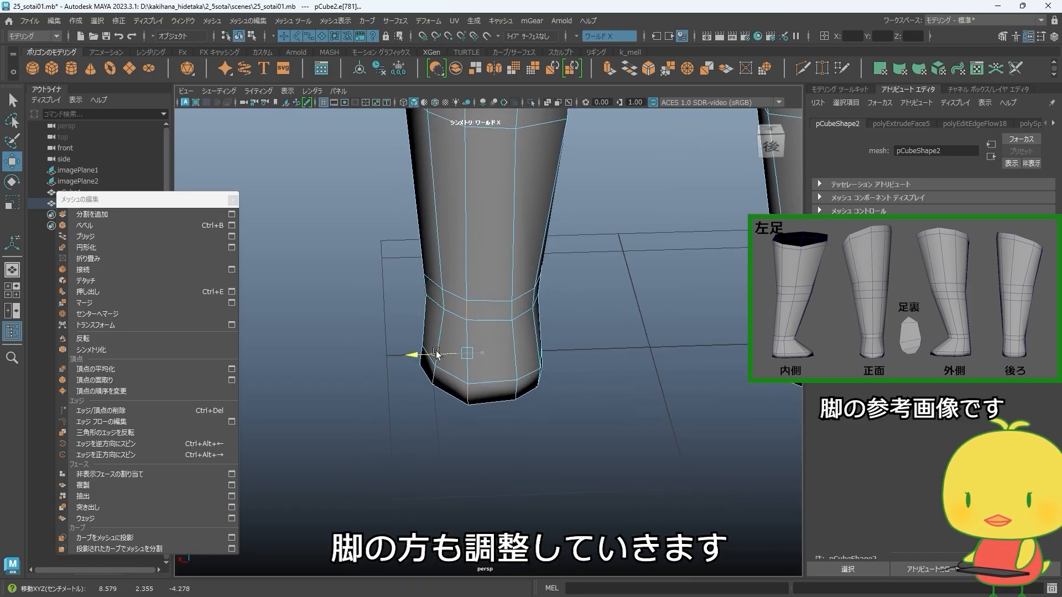
left_click_drag(436, 354, 436, 354)
left_click_drag(451, 394, 465, 374, "alt")
left_click(468, 367)
left_click_drag(464, 313, 463, 305)
- Move the edge under the buttock, at the top of the back thigh, outward to smooth the leg's flow
left_click_drag(464, 303, 480, 340, "alt")
scroll(512, 217, "down", 2)
middle_click_drag(512, 218, 476, 365, "alt")
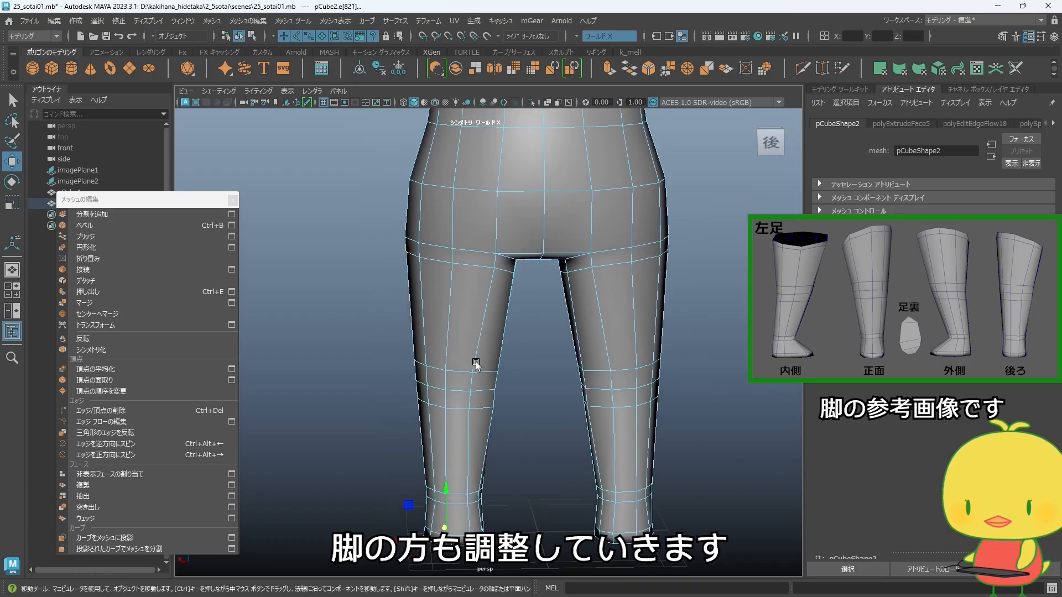
scroll(528, 270, "up", 1)
left_click_drag(527, 269, 495, 312, "alt")
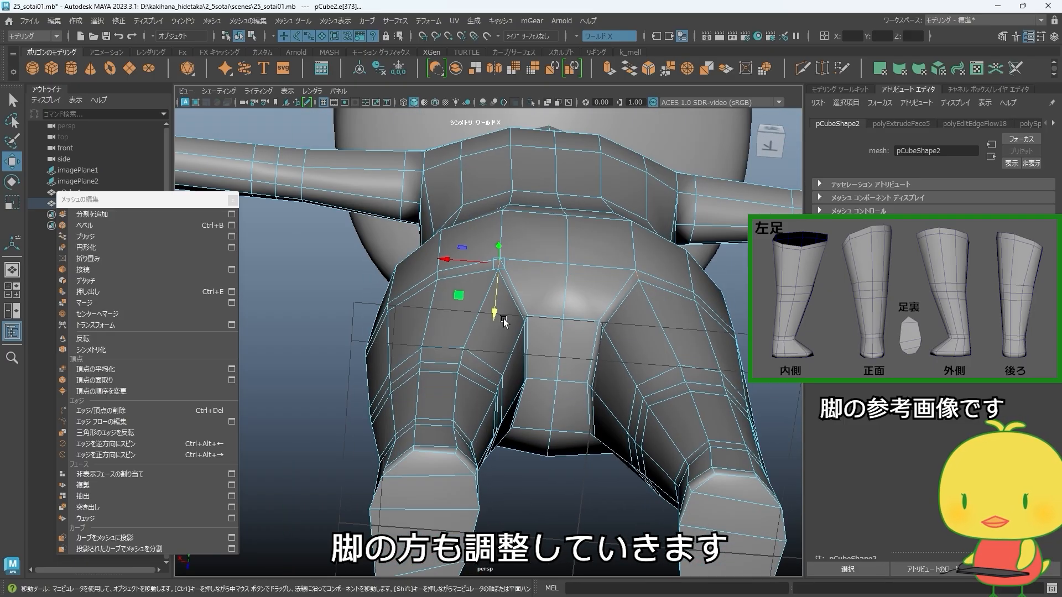
left_click(494, 319)
left_click_drag(466, 271, 449, 275)
left_click_drag(676, 334, 533, 353, "alt")
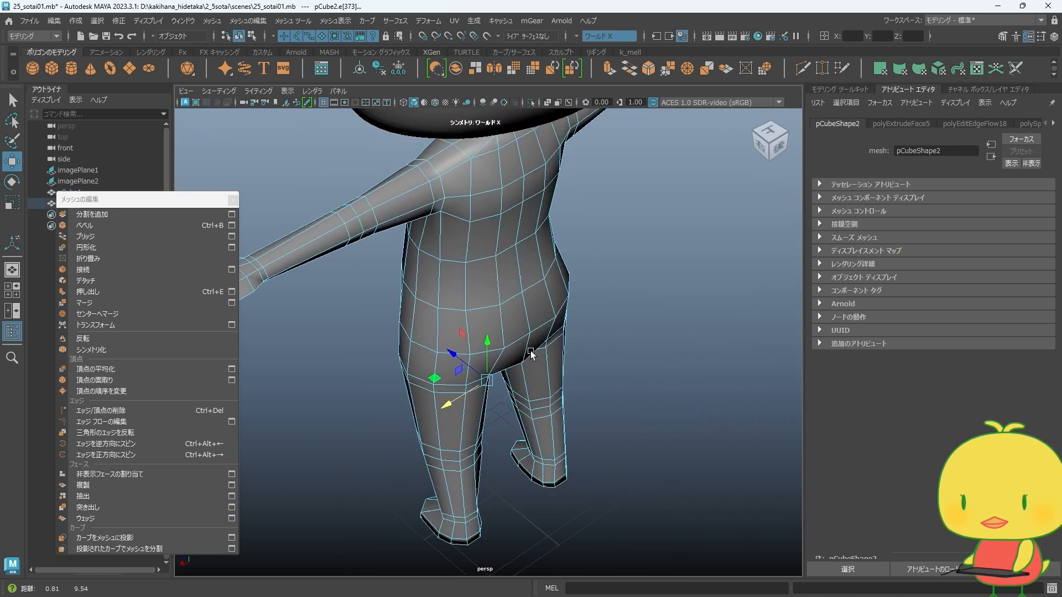
- Switch to vertex selection and reposition vertices under the buttock and at the sides of the waist
right_click_drag(534, 353, 602, 317, "alt")
key("F9")
left_click_drag(545, 391, 584, 377, "alt")
right_click_drag(583, 374, 486, 335, "alt")
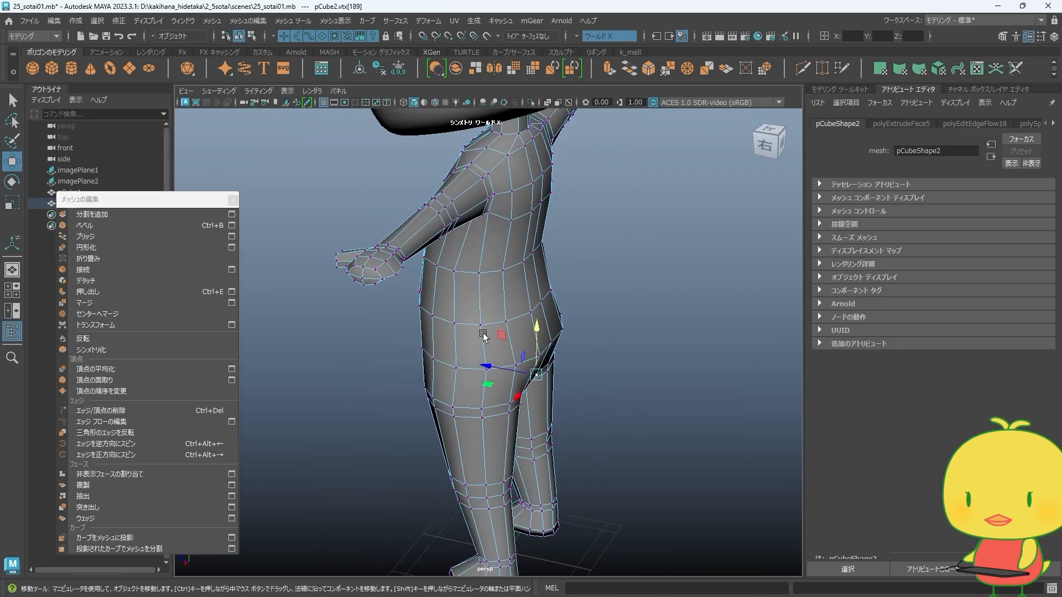
left_click_drag(486, 335, 558, 249, "alt")
right_click_drag(498, 287, 538, 308, "alt")
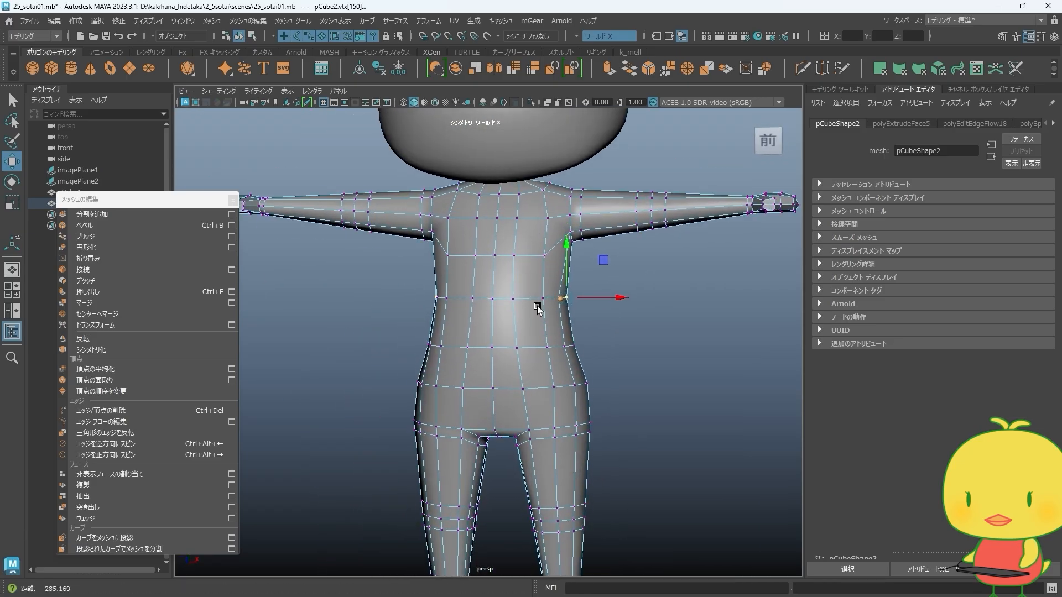
- Raise the vertices on top of the shoulders and near the neck base to refine the shoulder slope
left_click_drag(538, 308, 547, 249, "alt")
middle_click_drag(548, 249, 517, 338, "alt")
right_click_drag(516, 338, 592, 240, "alt")
left_click_drag(581, 212, 583, 204)
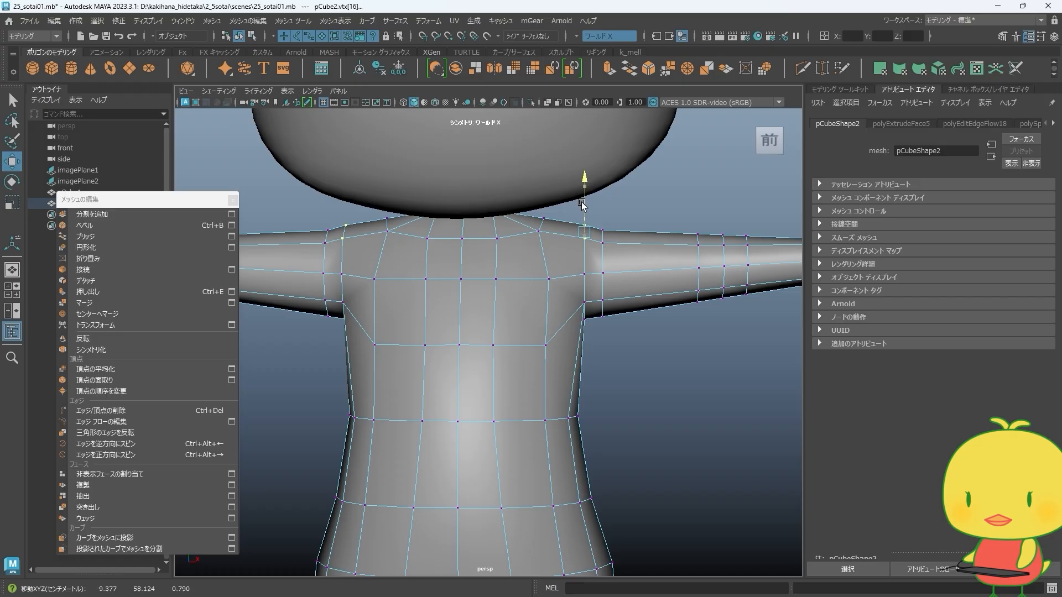
left_click(545, 219)
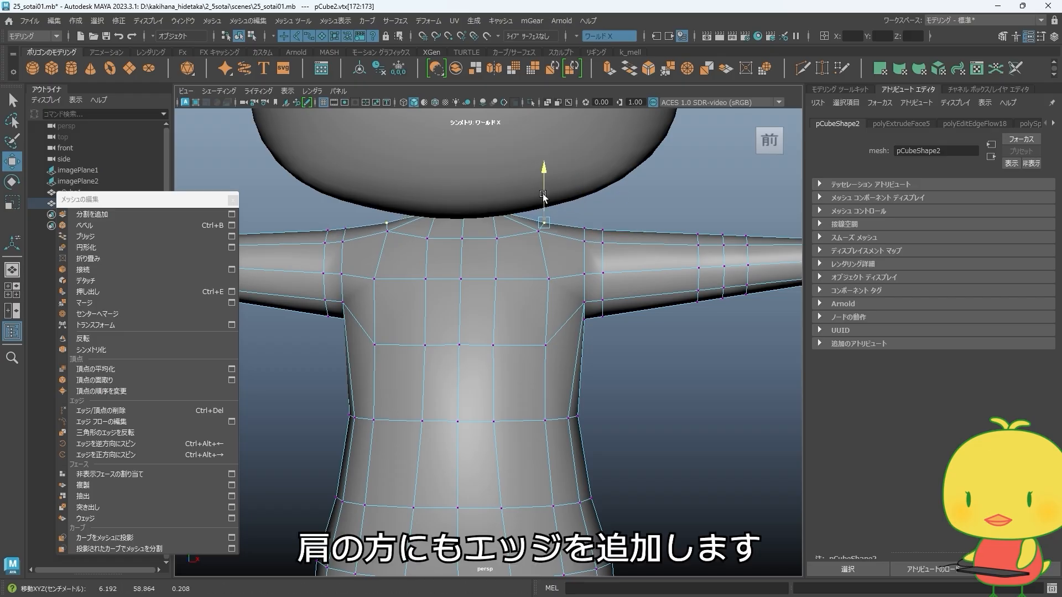
- Return to object mode and isolate the body mesh so the head is hidden
left_click_drag(556, 401, 483, 370, "alt")
right_click_drag(483, 370, 498, 351)
left_click_drag(493, 347, 513, 363, "alt")
left_click(531, 102)
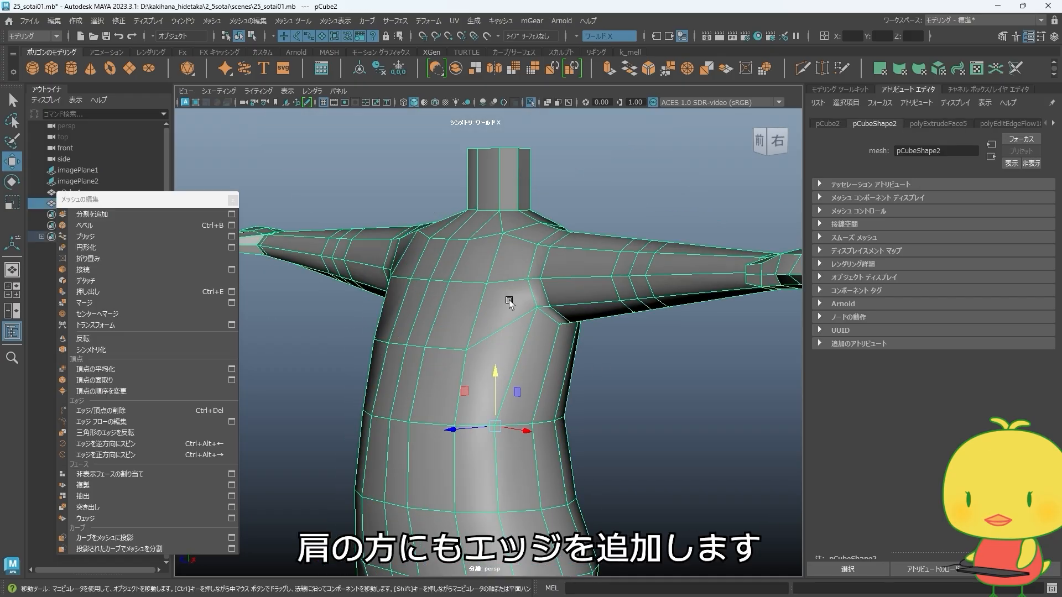
- Cut a closed edge loop around the shoulder through the chest, armpit and back using Multi-Cut with symmetry
left_click(798, 65)
scroll(545, 268, "up", 5)
left_click_drag(540, 263, 448, 349, "alt")
left_click(527, 338)
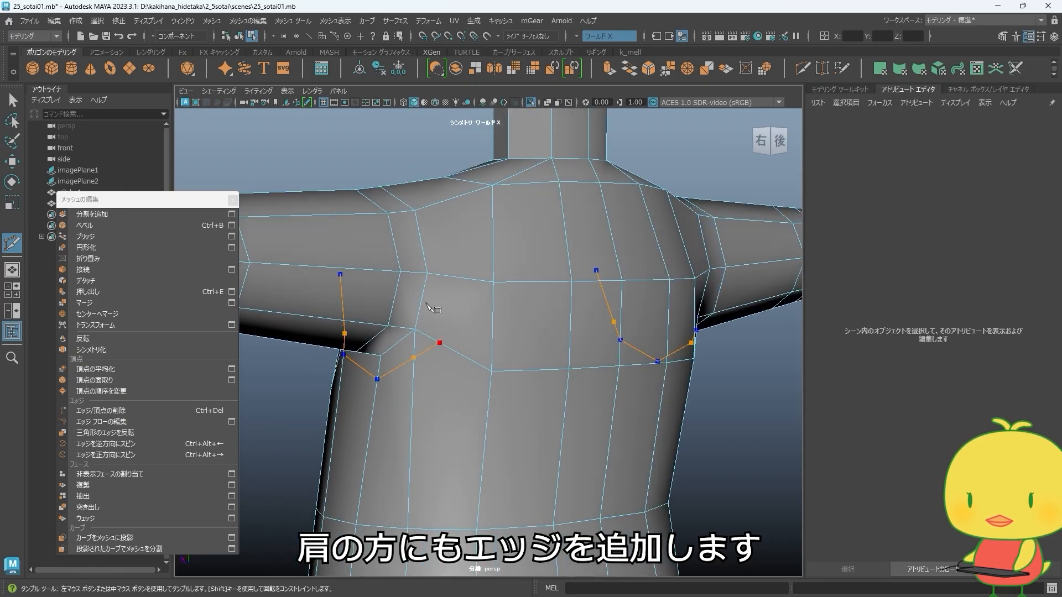
left_click_drag(432, 308, 436, 327, "alt")
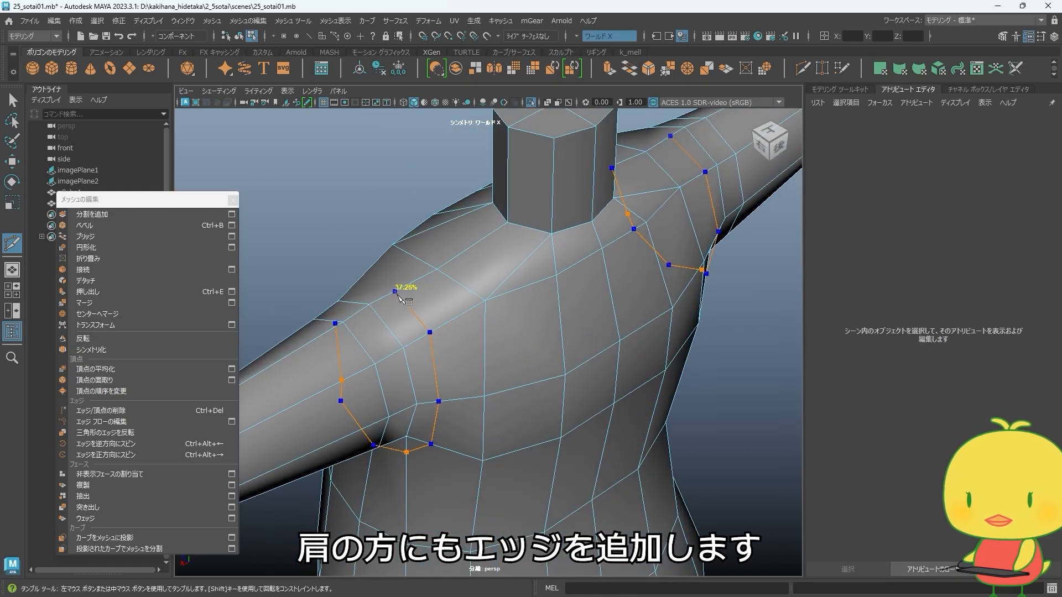
left_click_drag(398, 298, 613, 330, "alt")
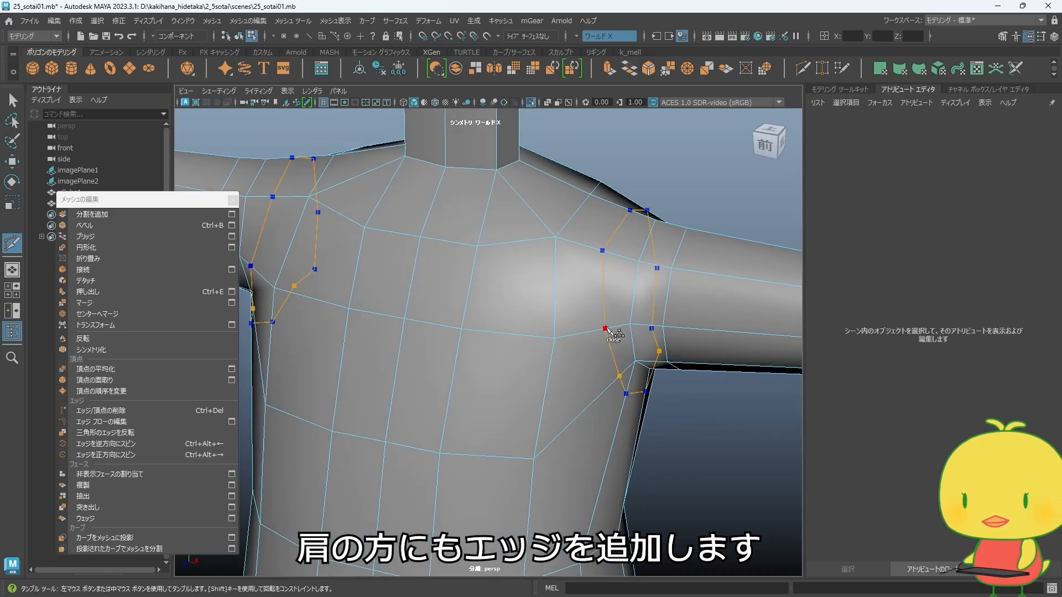
left_click(606, 328)
key("Return")
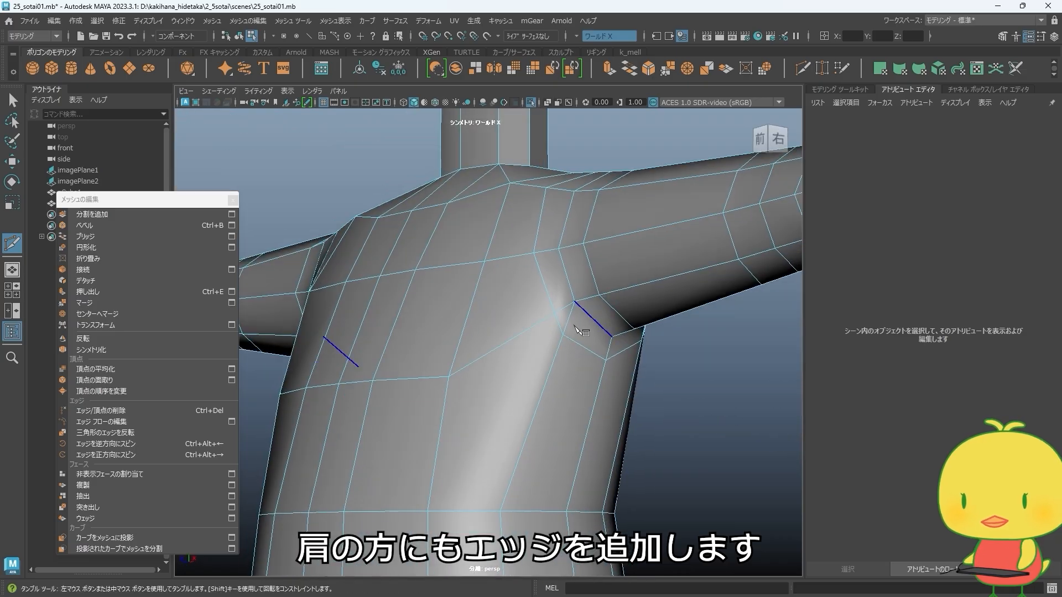
- Merge the extra vertices at the front of the armpit to clean up the new loop
key("w")
left_click(560, 331)
mouse_move(562, 343)
left_mouse_down("alt")
mouse_move(581, 356)
mouse_move(561, 343)
left_mouse_up("alt")
scroll(549, 323, "up", 1)
middle_click_drag(558, 278, 541, 286, "alt")
right_click_drag(592, 390, 593, 322, "shift")
scroll(553, 343, "down", 2)
left_click_drag(554, 343, 506, 390, "alt")
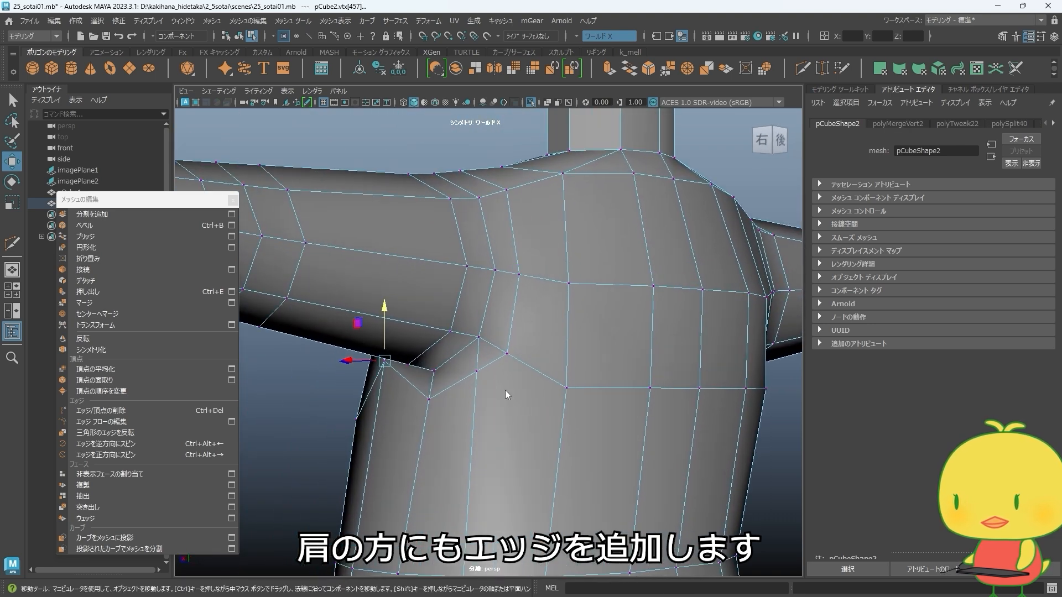
- Merge the short edge behind the armpit to its center
right_click_drag(506, 390, 523, 305)
right_click_drag(518, 351, 519, 354, "shift")
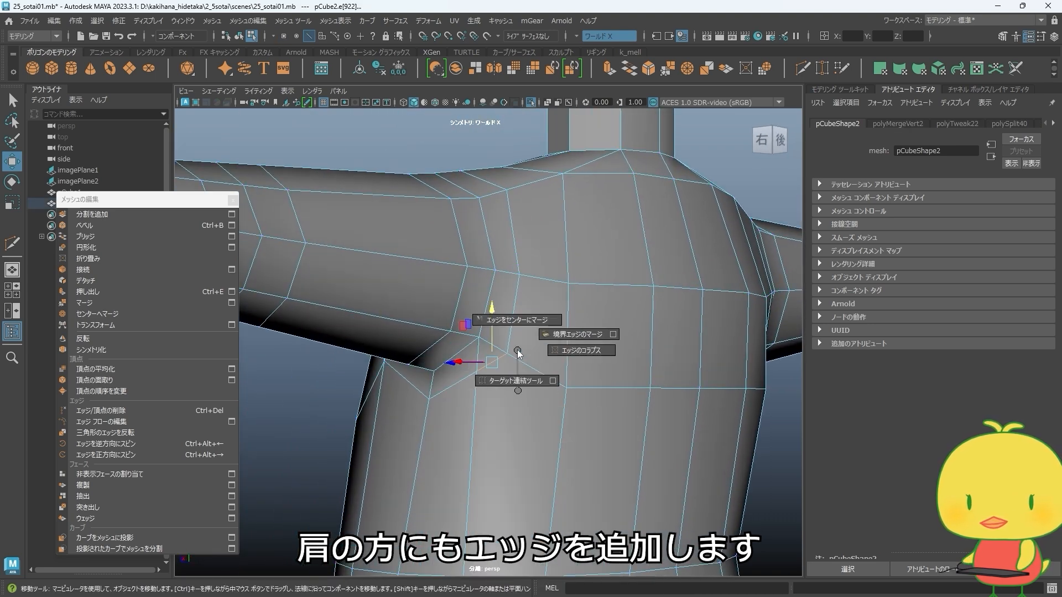
scroll(515, 317, "down", 4)
left_click_drag(511, 426, 594, 443, "alt")
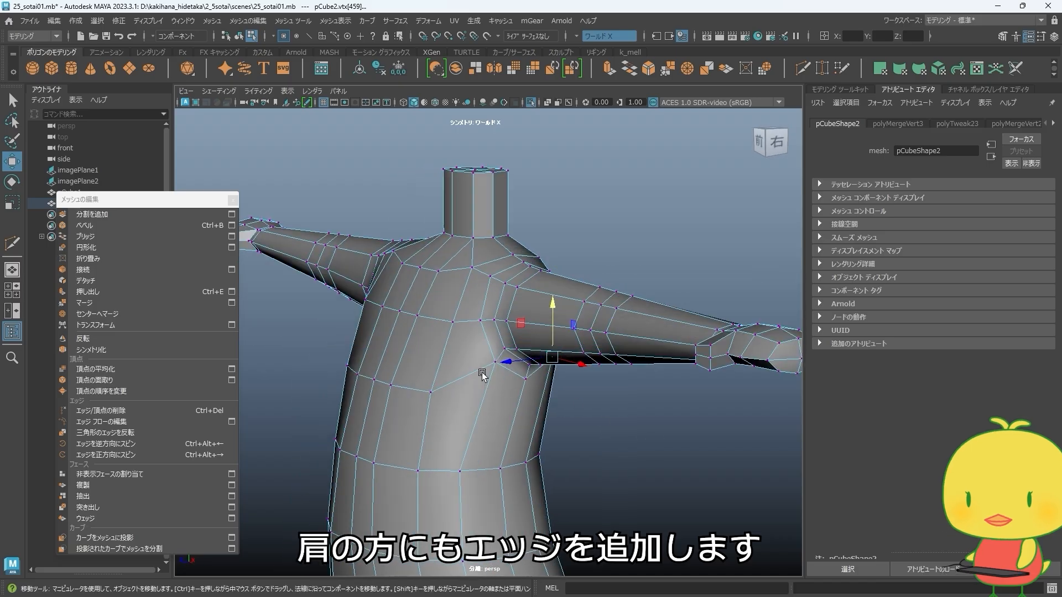
- Reposition the vertices around the front of the armpit and return to object mode
key("F9")
left_click(495, 366)
mouse_move(495, 365)
left_mouse_down("alt")
mouse_move(490, 352)
mouse_move(530, 313)
mouse_move(455, 328)
mouse_move(562, 330)
mouse_move(465, 387)
mouse_move(531, 363)
mouse_move(493, 363)
left_mouse_up("alt")
left_click(499, 319)
right_click_drag(492, 280, 551, 271)
middle_click_drag(415, 203, 422, 374, "alt")
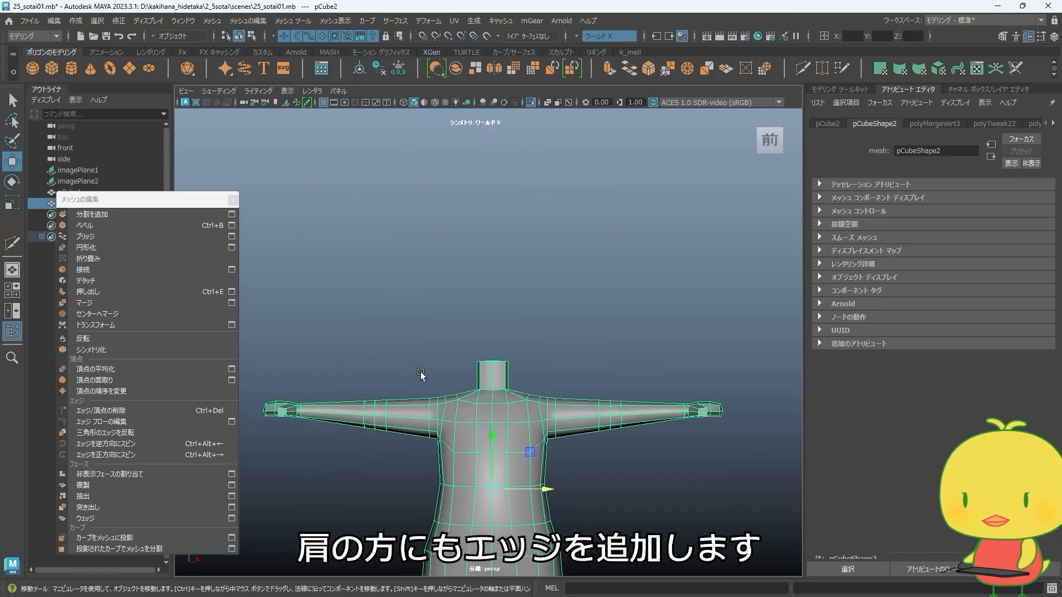
- Add horizontal edge loops around the neck near its base and its upper end using Multi-Cut
right_click_drag(422, 374, 537, 412, "alt")
middle_click_drag(538, 412, 540, 294, "alt")
left_click_drag(601, 294, 506, 329, "alt")
right_click_drag(506, 328, 508, 291)
left_click(506, 293)
left_click_drag(506, 293, 523, 183, "alt")
right_click_drag(566, 230, 612, 197)
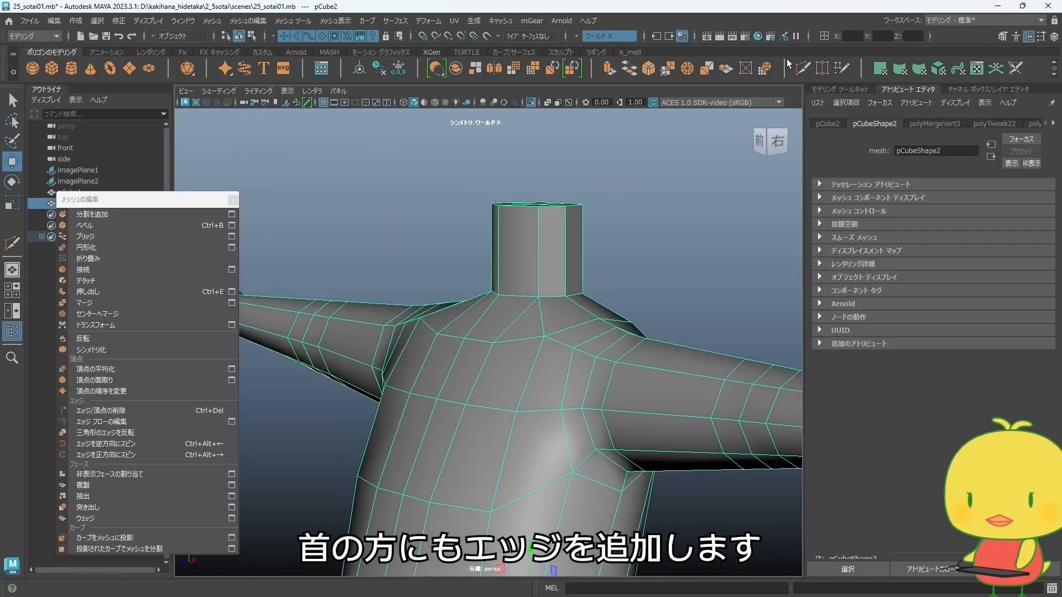
left_click(803, 69)
left_click_drag(559, 221, 601, 224, "alt")
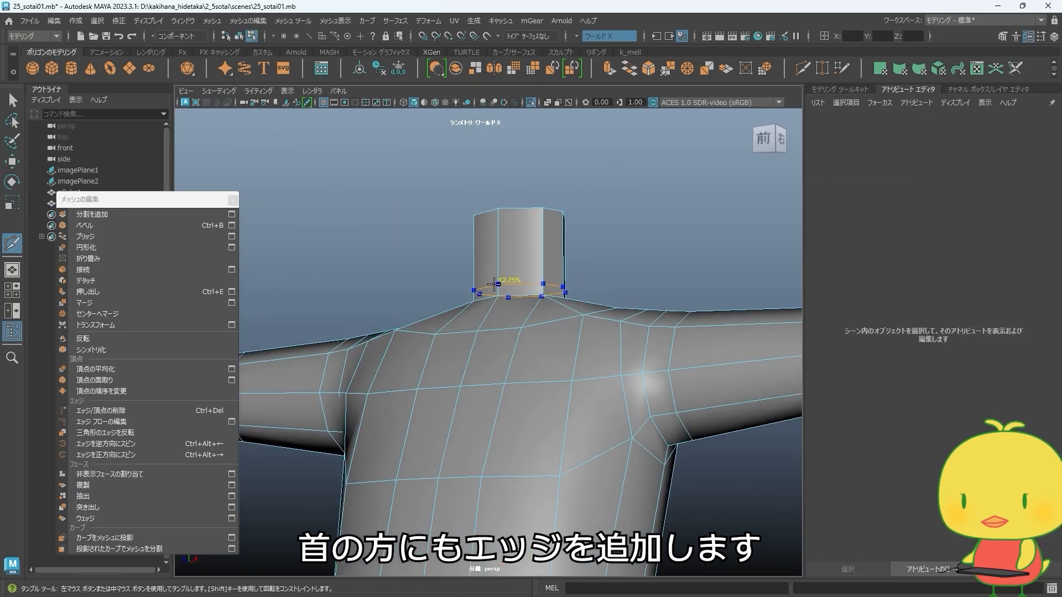
left_click(500, 219, "ctrl")
left_click_drag(532, 277, 420, 348, "alt")
key("w")
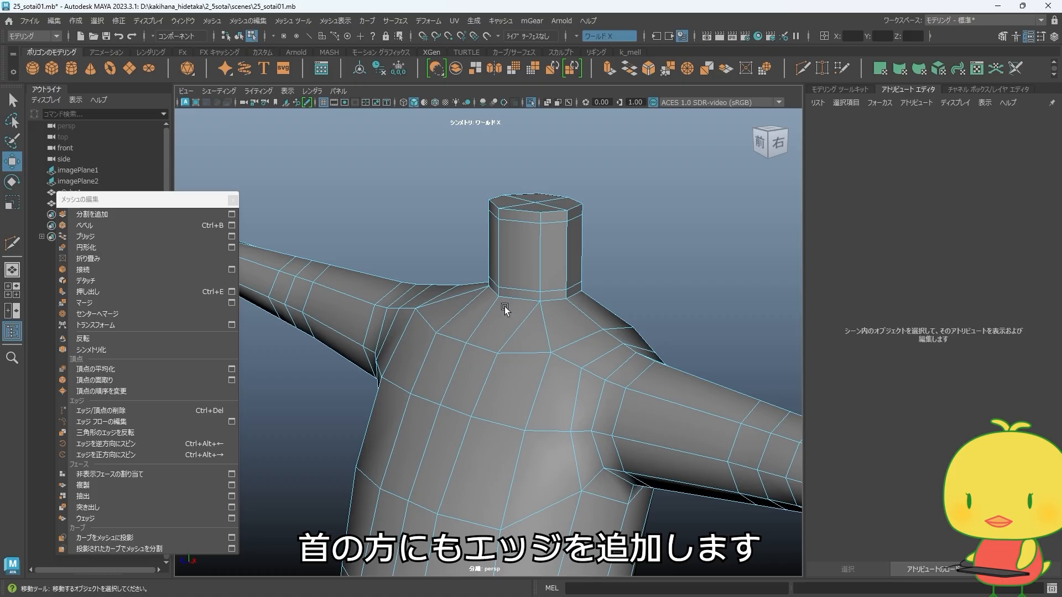
- Inspect the body's neck, shoulders and arms in smooth mesh preview from several angles and restore the unsmoothed display
left_click(504, 308)
right_click_drag(585, 305, 410, 370, "alt")
left_click_drag(410, 370, 539, 381, "alt")
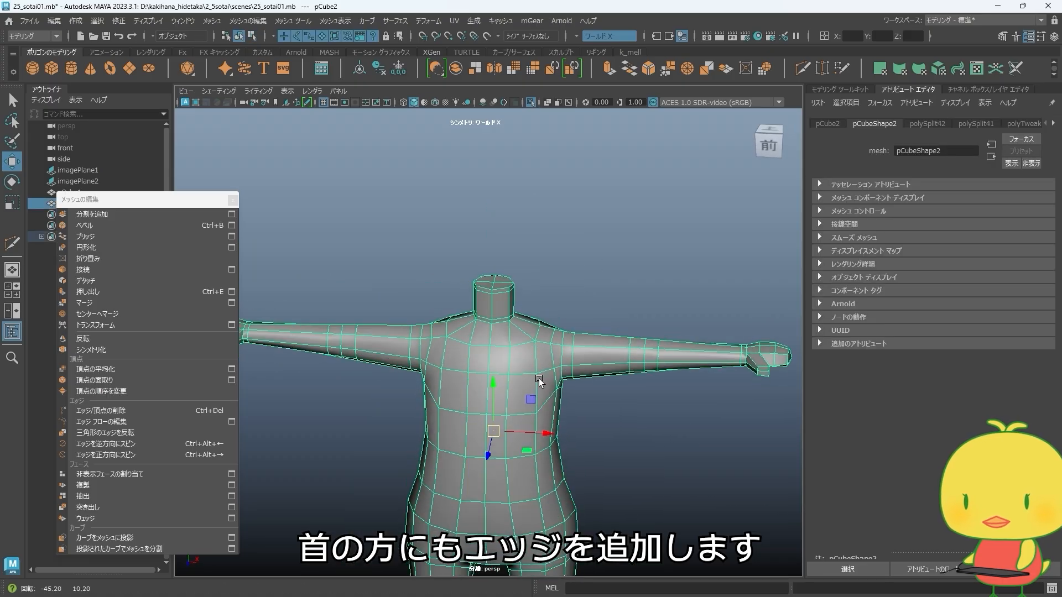
key("3")
left_click(590, 415)
left_click_drag(642, 412, 619, 413, "alt")
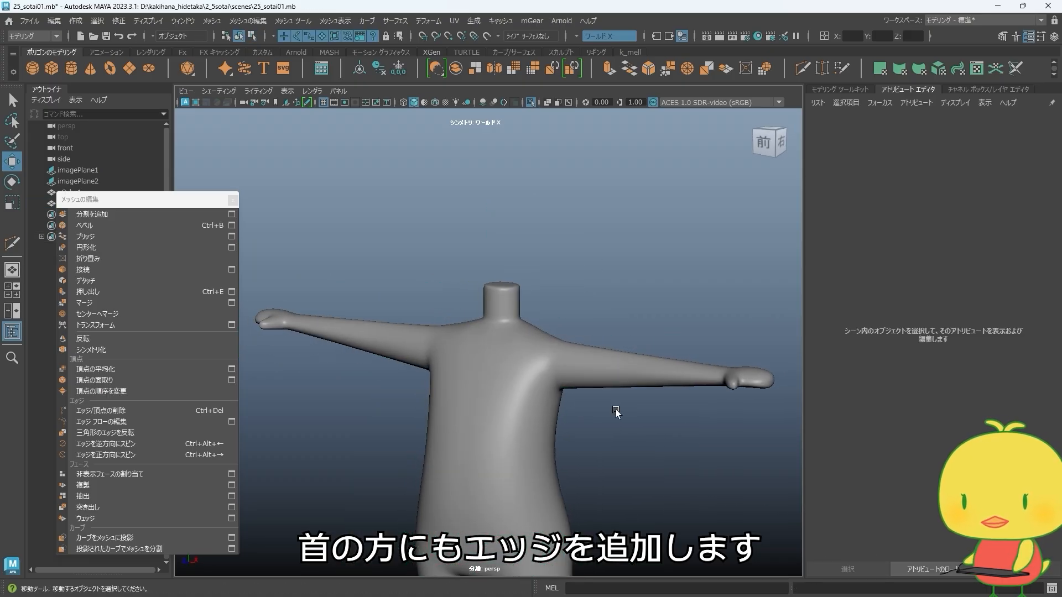
right_click_drag(619, 413, 478, 373, "alt")
left_click_drag(478, 372, 436, 396, "alt")
right_click_drag(436, 396, 554, 443, "alt")
left_click(555, 450)
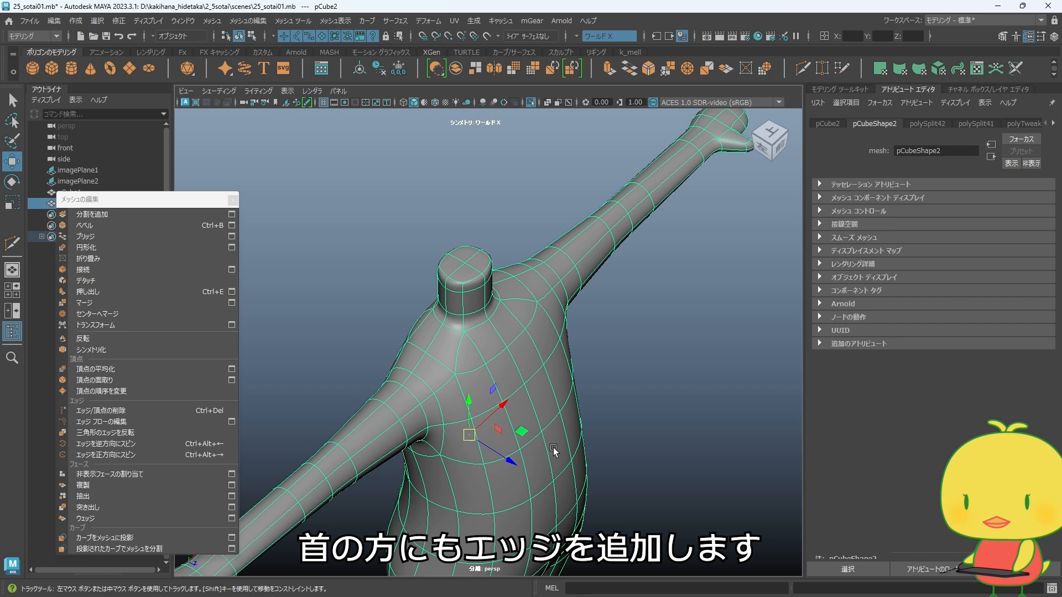
key("1")
- Reposition the chest and belly vertices as seen from above to round out the front of the torso
left_click_drag(555, 451, 741, 463, "alt")
right_click_drag(431, 318, 488, 356, "alt")
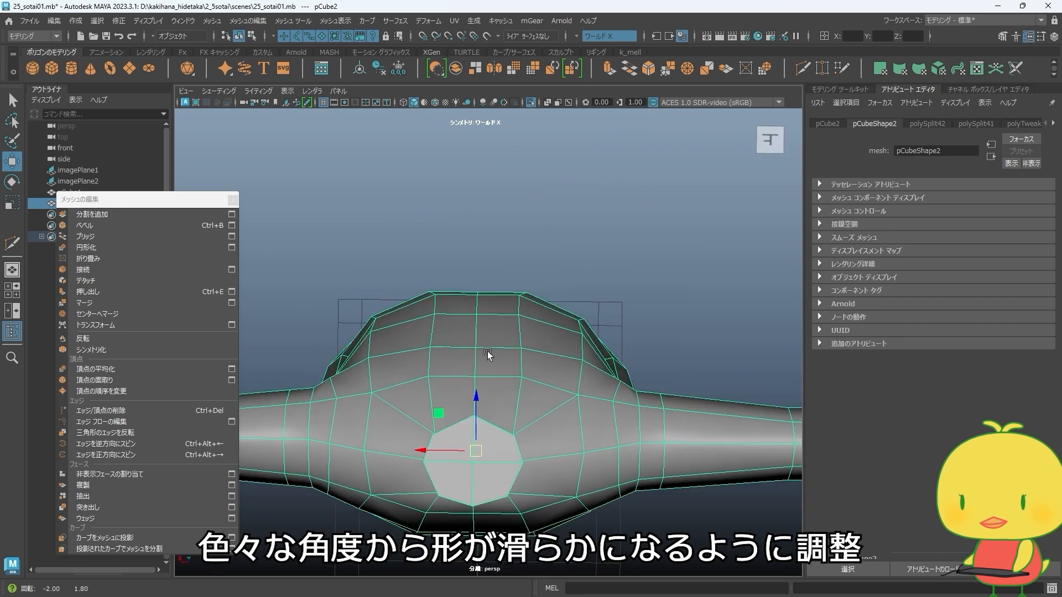
key("F9")
left_click(521, 379)
left_click_drag(523, 348, 523, 352)
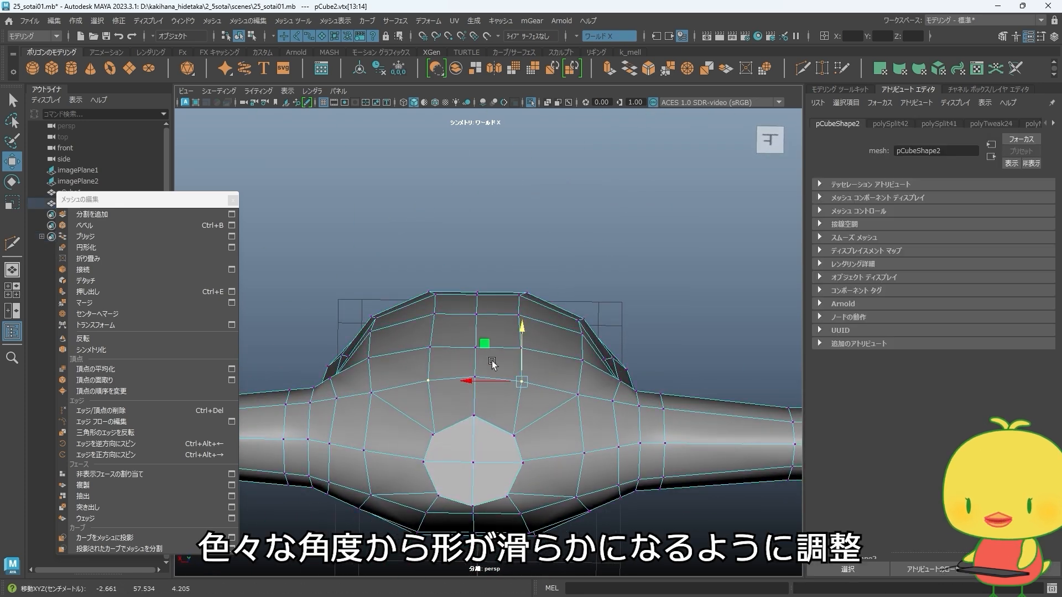
left_click(488, 362)
left_click(475, 349)
left_click_drag(474, 309, 474, 306)
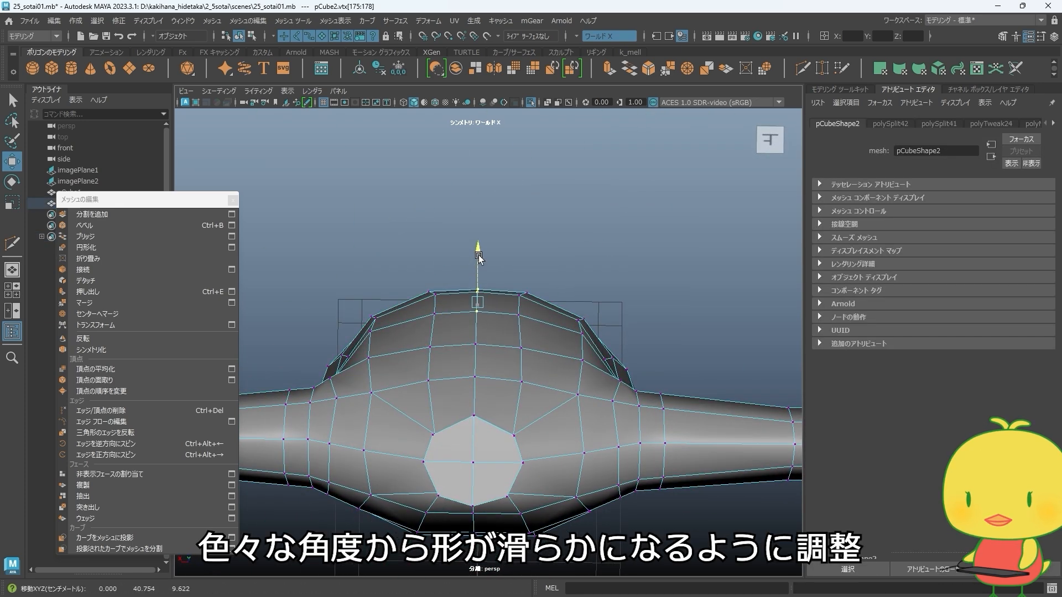
left_click(488, 292)
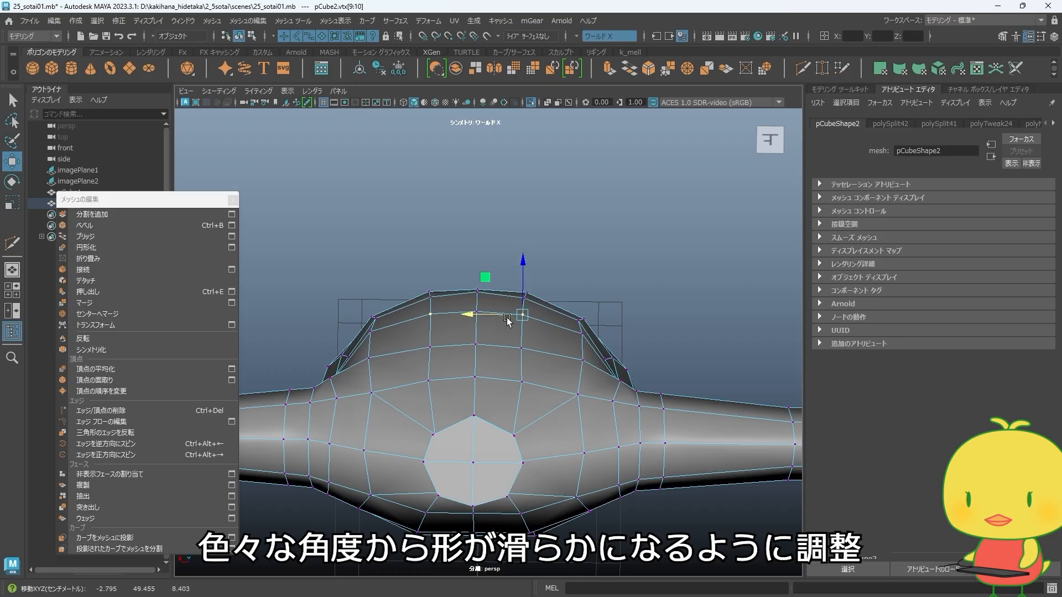
left_click_drag(507, 317, 550, 339, "alt")
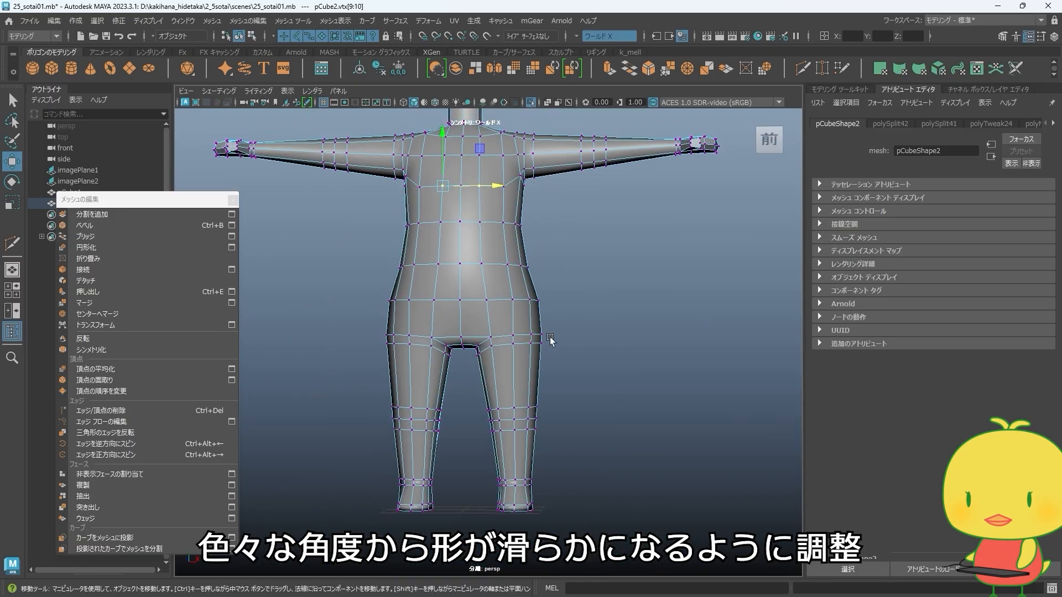
- Reposition the vertices on the outer hips and upper thighs to smooth the silhouette in front view
scroll(509, 319, "up", 2)
mouse_move(536, 302)
left_mouse_down()
mouse_move(545, 285)
mouse_move(550, 301)
left_mouse_up()
scroll(558, 321, "up", 1)
left_click_drag(577, 355, 520, 330)
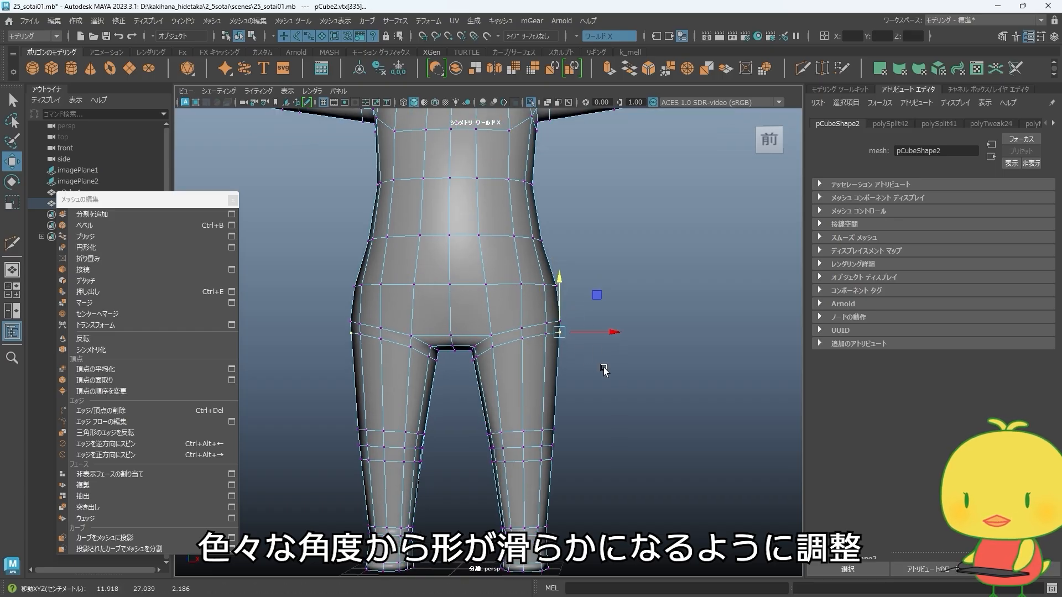
- Adjust the vertices at the back of the upper thighs as seen from below and return to object mode
left_click_drag(604, 371, 603, 259, "alt")
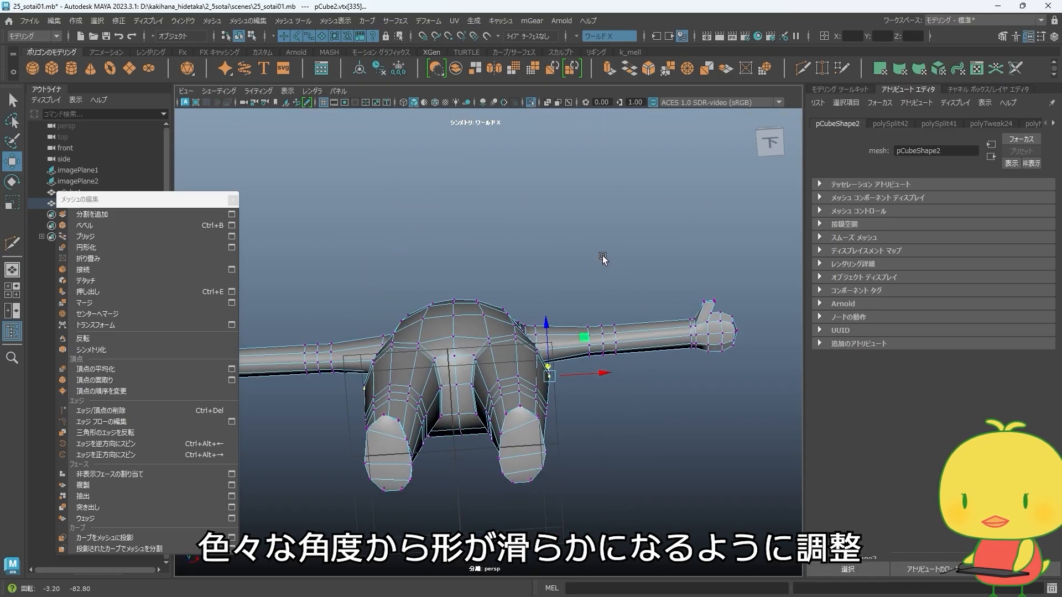
middle_click_drag(603, 259, 578, 186, "alt")
right_click_drag(579, 186, 647, 355, "alt")
mouse_move(490, 304)
left_mouse_down("alt")
mouse_move(504, 372)
mouse_move(441, 387)
mouse_move(479, 420)
mouse_move(474, 368)
mouse_move(494, 359)
mouse_move(476, 312)
left_mouse_up("alt")
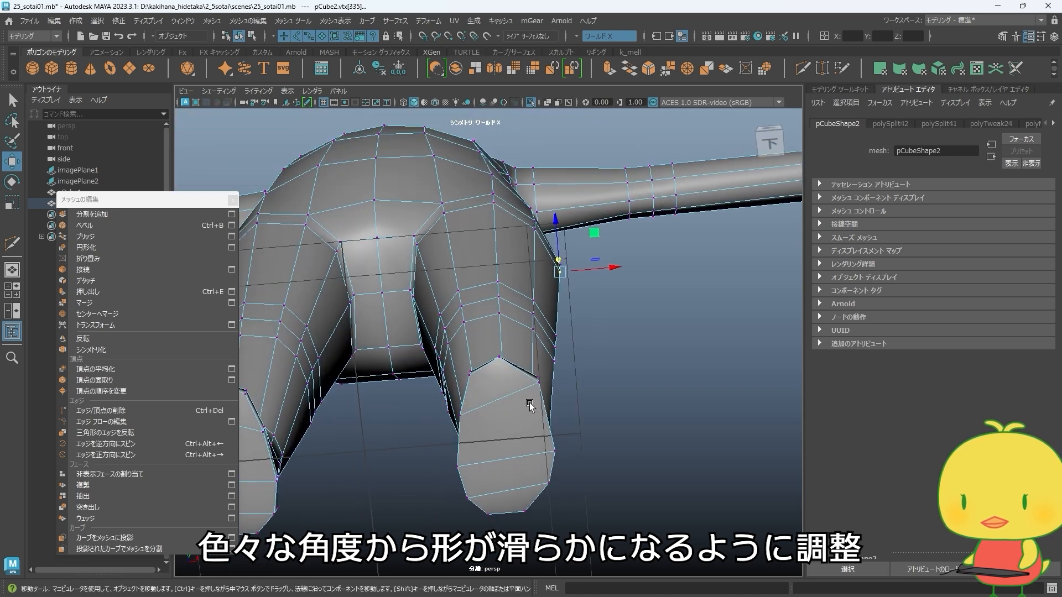
middle_click_drag(530, 404, 531, 282, "alt")
left_click_drag(531, 282, 509, 425, "alt")
left_click_drag(509, 425, 226, 346, "alt")
left_click(501, 290)
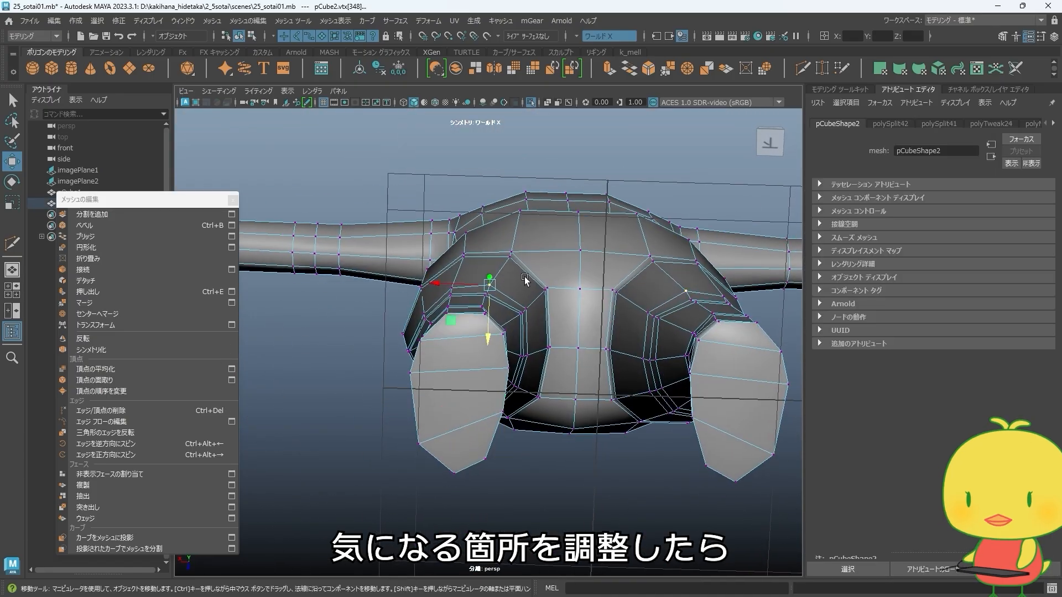
left_click_drag(557, 344, 543, 289, "alt")
middle_click_drag(543, 289, 558, 432, "alt")
right_click_drag(558, 432, 430, 325, "alt")
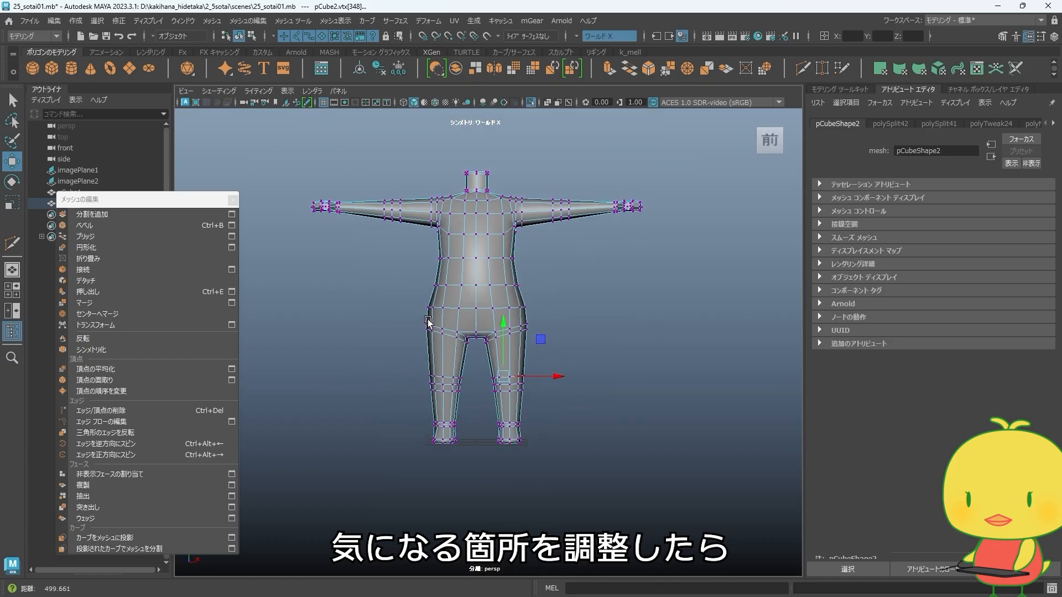
middle_click_drag(429, 325, 437, 387, "alt")
right_click_drag(437, 387, 539, 300)
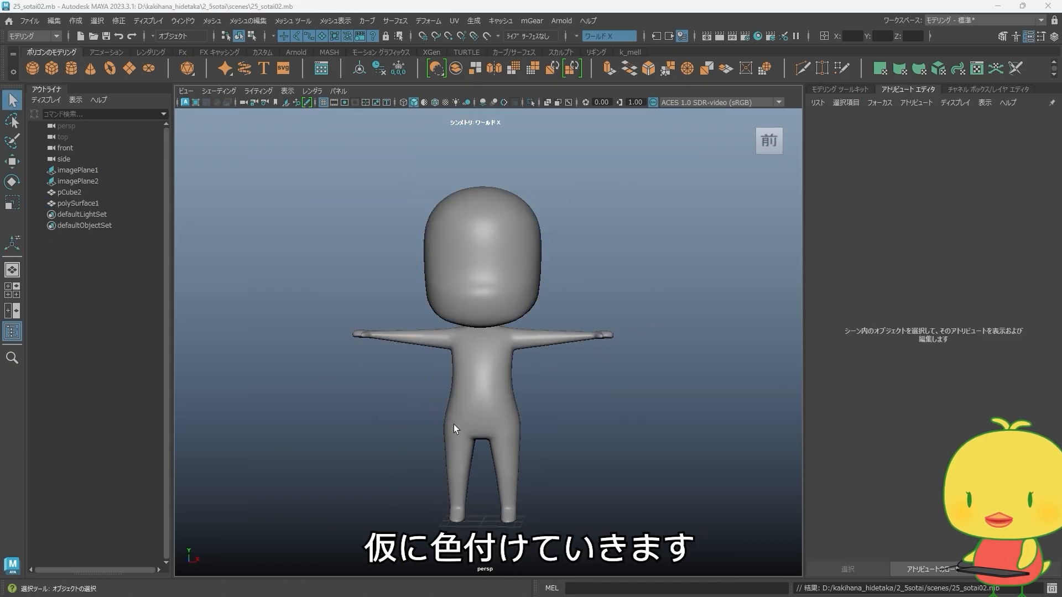
- Change the color of the head's Blinn material to a light skin tone and deselect the head
left_click_drag(612, 372, 544, 327, "alt")
left_click(530, 303)
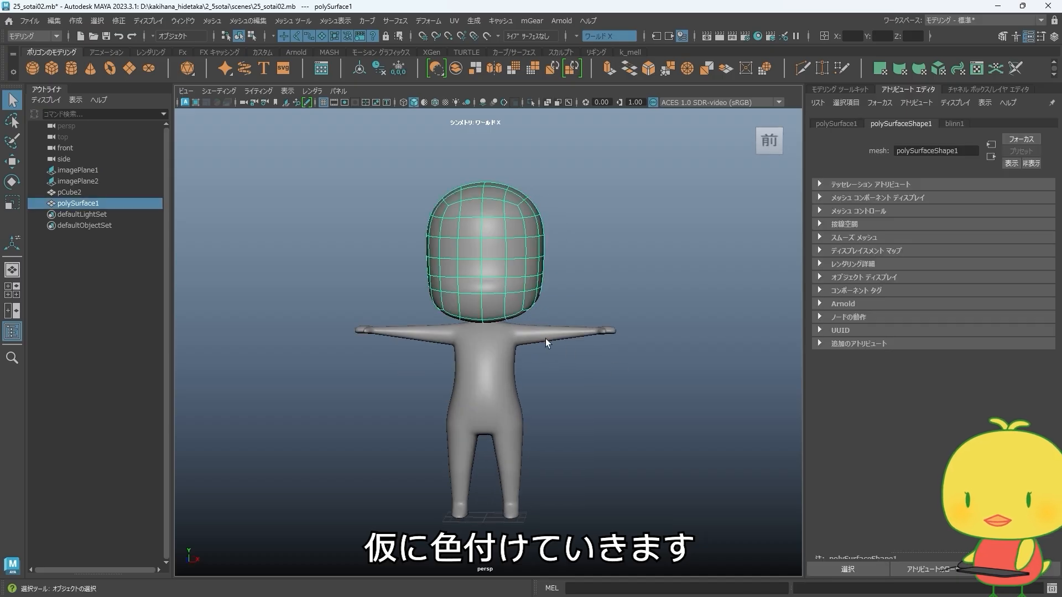
left_click(950, 124)
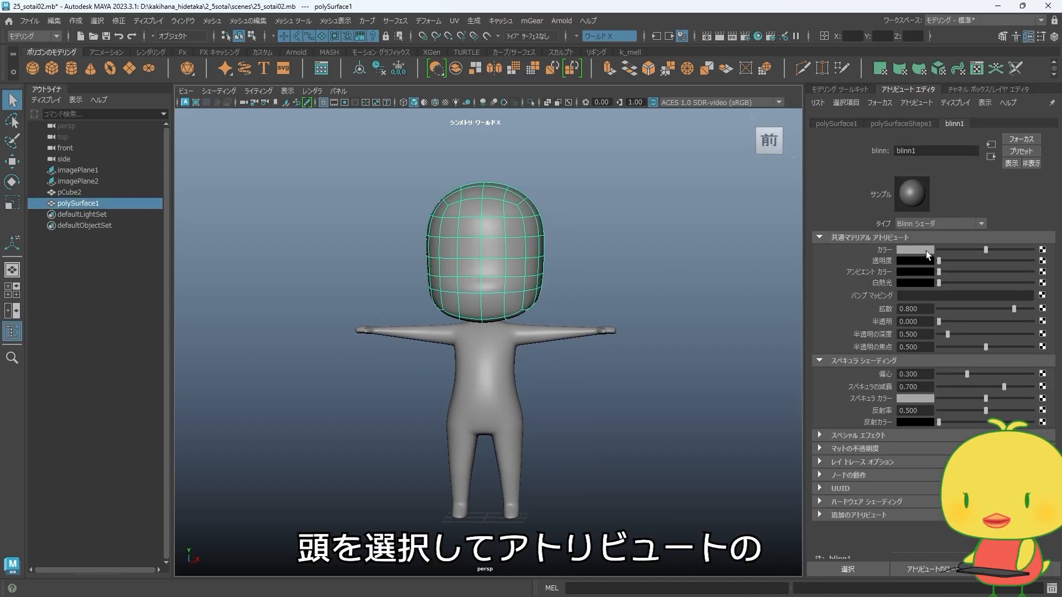
left_click(925, 249)
left_click(883, 222)
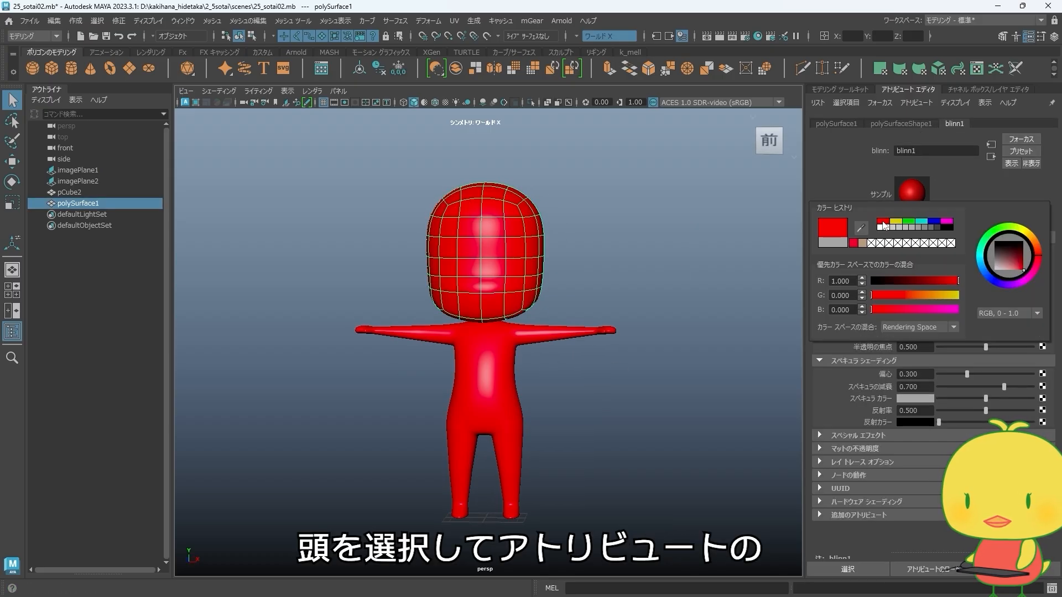
mouse_move(903, 299)
left_mouse_down()
mouse_move(940, 299)
mouse_move(927, 310)
mouse_move(944, 297)
left_mouse_up()
left_click_drag(1016, 269, 1008, 270)
left_click_drag(630, 426, 582, 300, "alt")
left_click(582, 300)
middle_click_drag(481, 286, 473, 321, "alt")
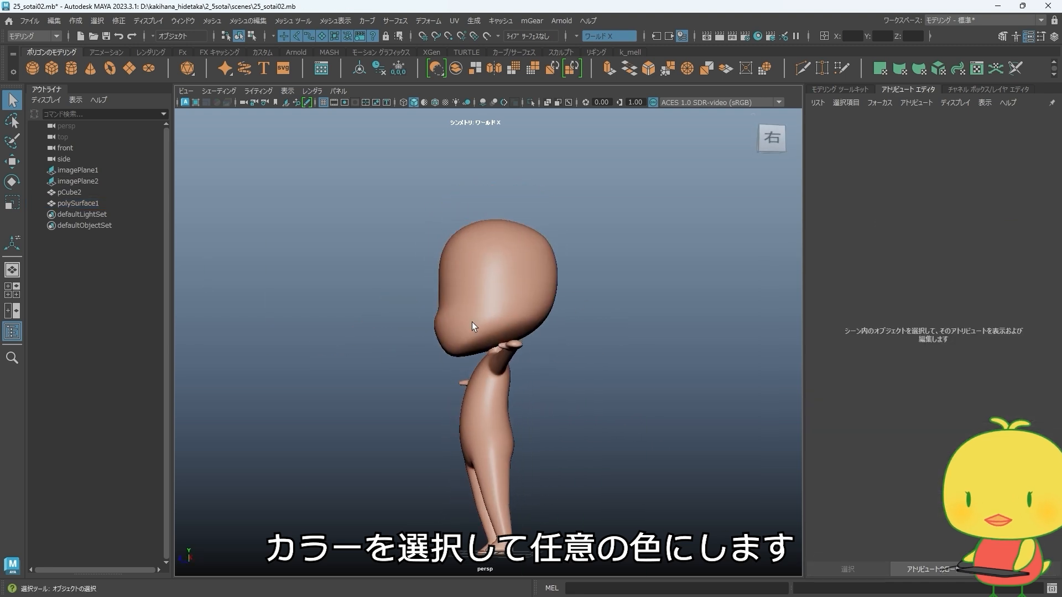
- Show the head unsmoothed and extract the faces of its hair area as a separate piece
scroll(472, 322, "up", 3)
left_click_drag(456, 335, 564, 357, "alt")
scroll(568, 330, "down", 3)
left_click(568, 329)
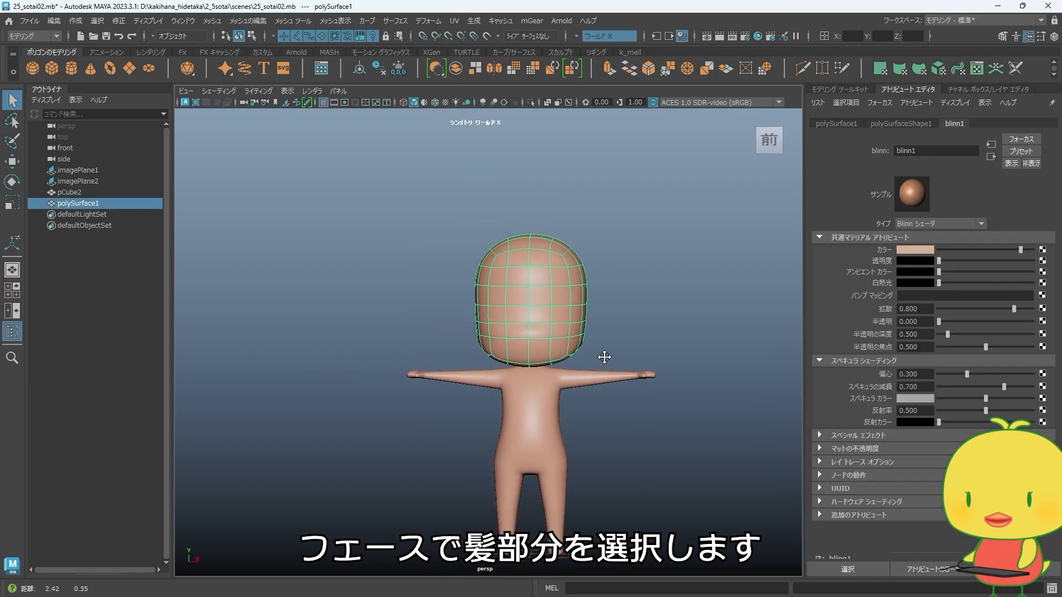
scroll(550, 284, "up", 3)
right_click_drag(550, 268, 543, 297)
key("1")
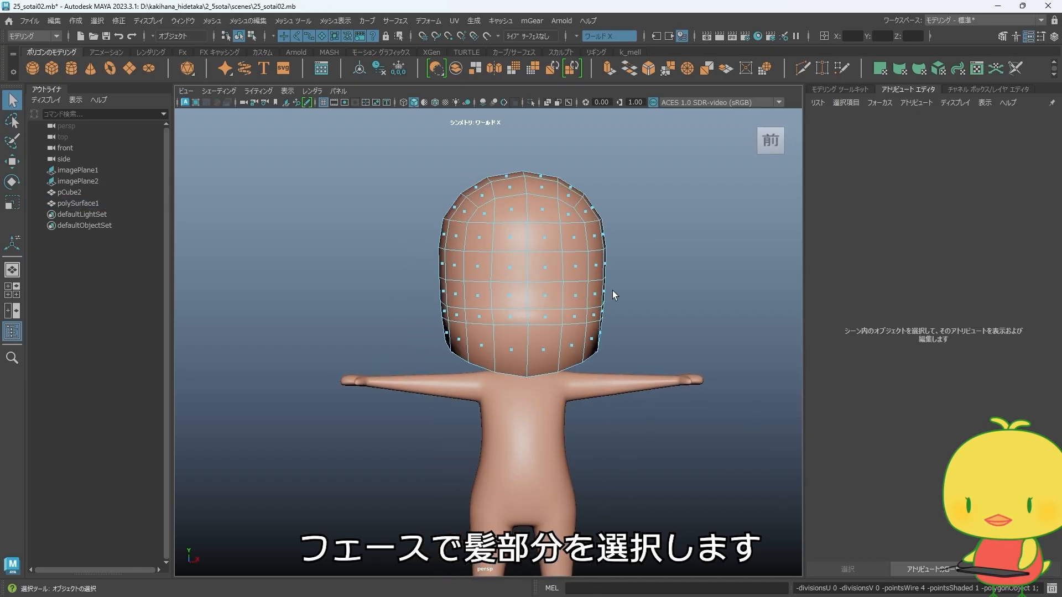
scroll(612, 288, "down", 2)
left_click_drag(607, 280, 613, 280, "alt")
left_click_drag(612, 280, 524, 242)
left_click_drag(524, 242, 575, 360, "alt")
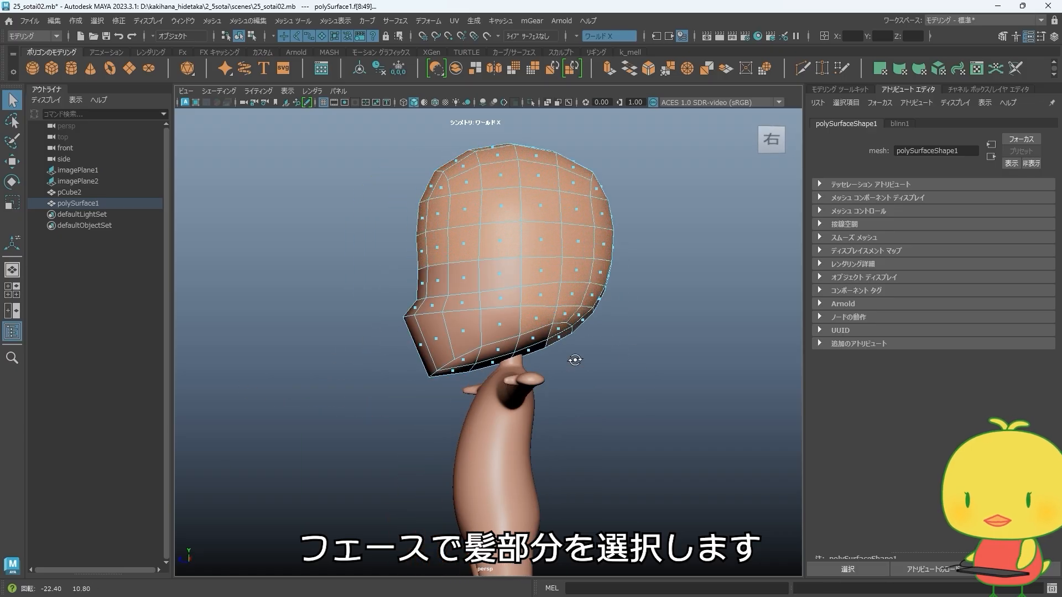
left_click_drag(537, 324, 556, 353, "alt")
left_click_drag(623, 241, 548, 271, "alt")
scroll(597, 237, "up", 1)
left_click(725, 72)
- Select the separated hair mesh in object mode and display wireframes on the shaded models
left_click_drag(406, 315, 496, 295, "alt")
left_click(589, 280)
right_click_drag(550, 269, 572, 253)
left_click(555, 250)
left_click_drag(570, 237, 556, 258, "alt")
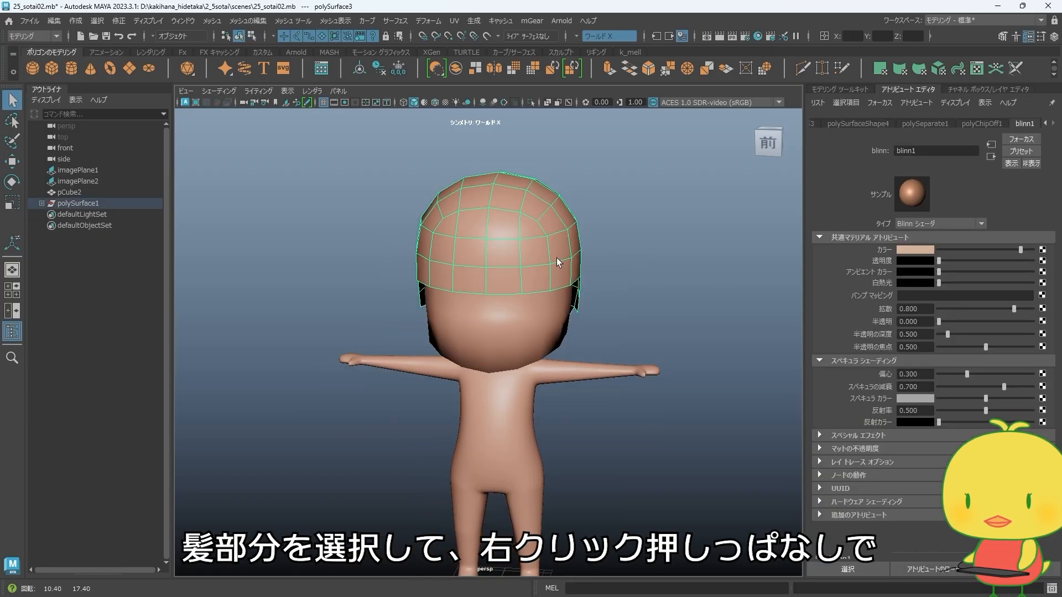
left_click(434, 102)
- Assign a new Blinn material to the hair mesh and set its color to green
right_click_drag(507, 207, 507, 252)
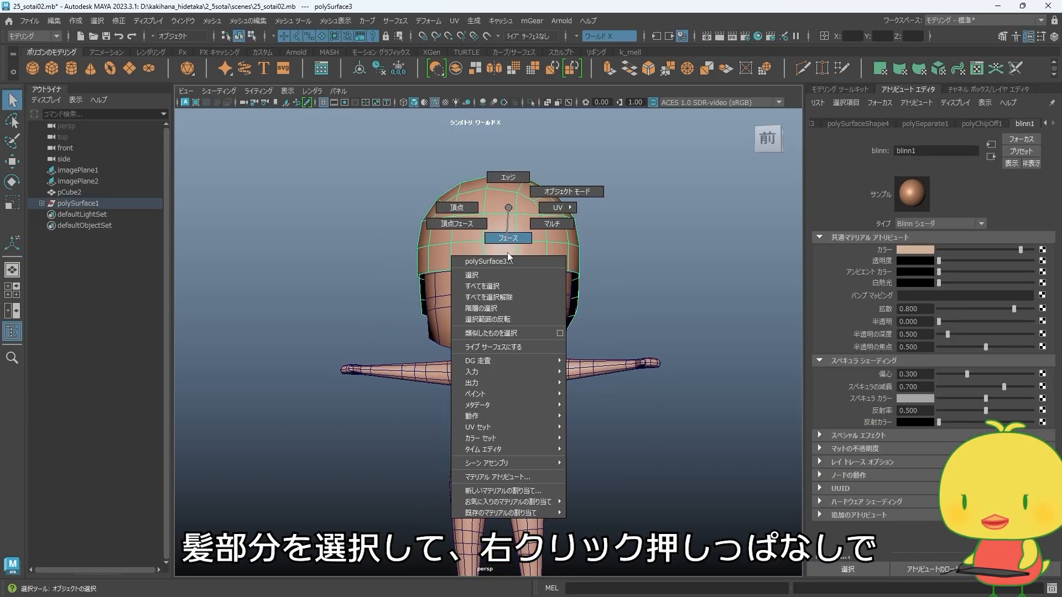
right_click_drag(514, 496, 513, 493)
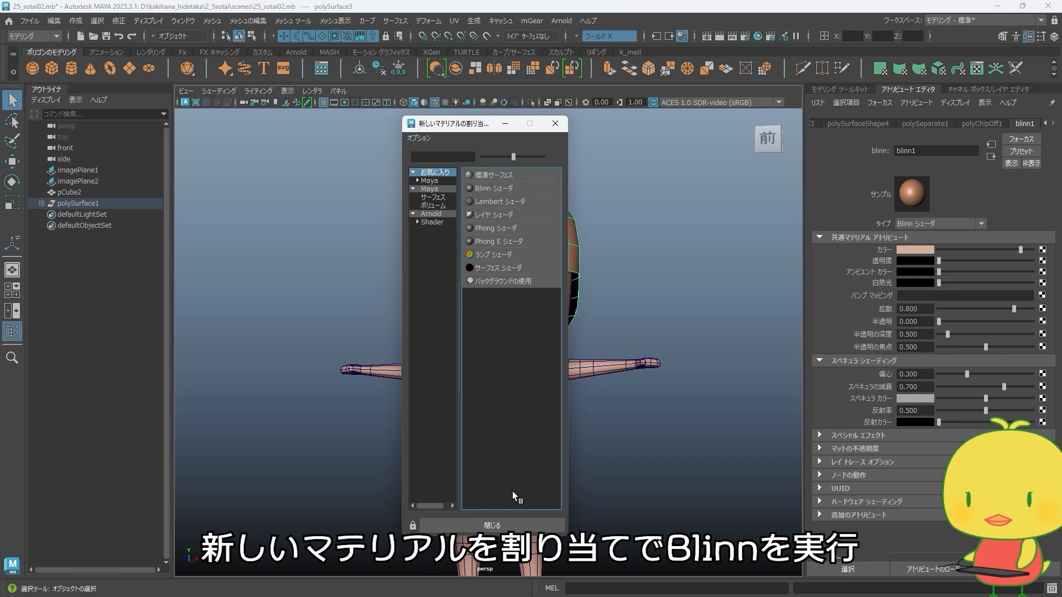
left_click(494, 188)
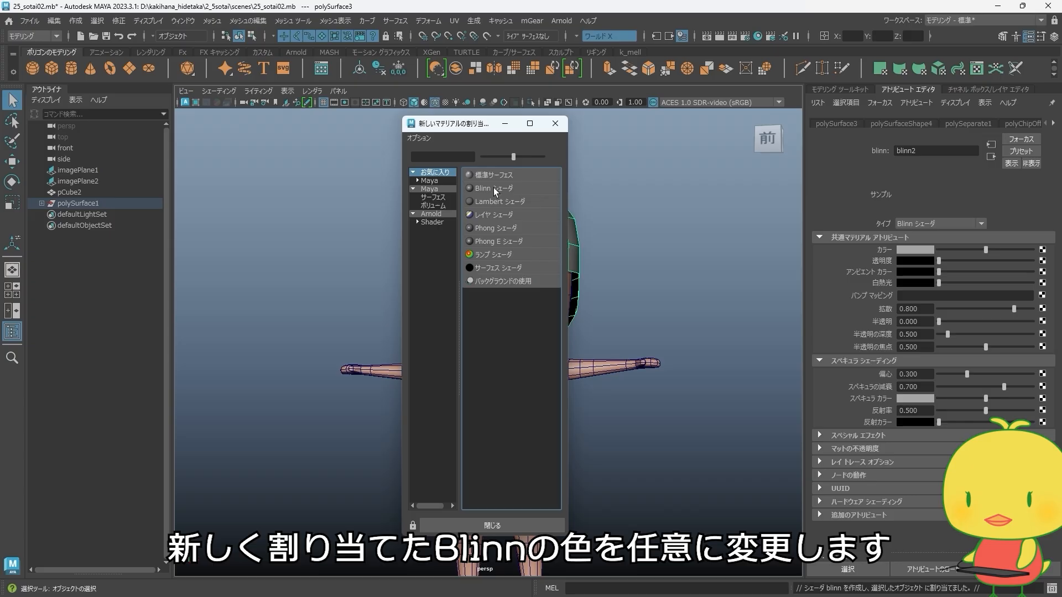
left_click(914, 249)
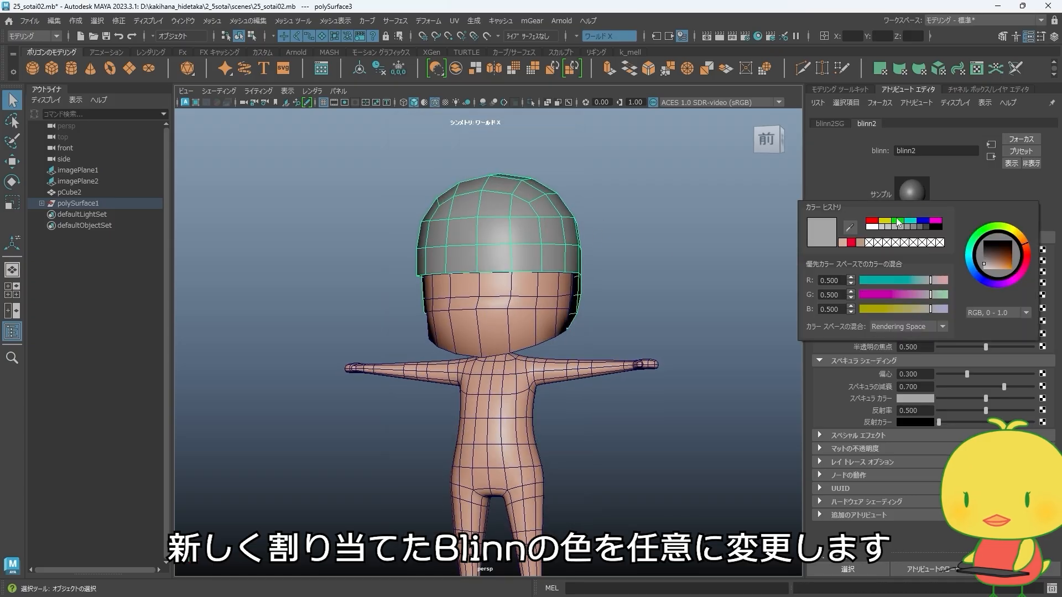
left_click(897, 225)
left_click(648, 228)
- Extrude the hair mesh inward with a local Z translation of -2.325 to give it thickness and return to object mode
left_click(488, 232)
scroll(489, 232, "up", 1)
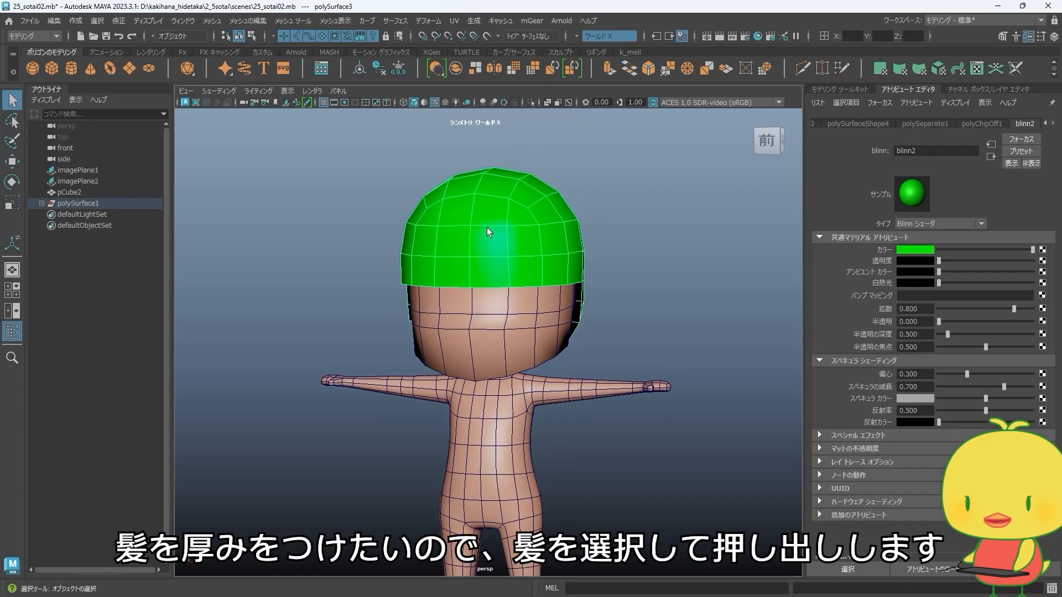
left_click(609, 69)
left_click_drag(474, 268, 537, 319, "alt")
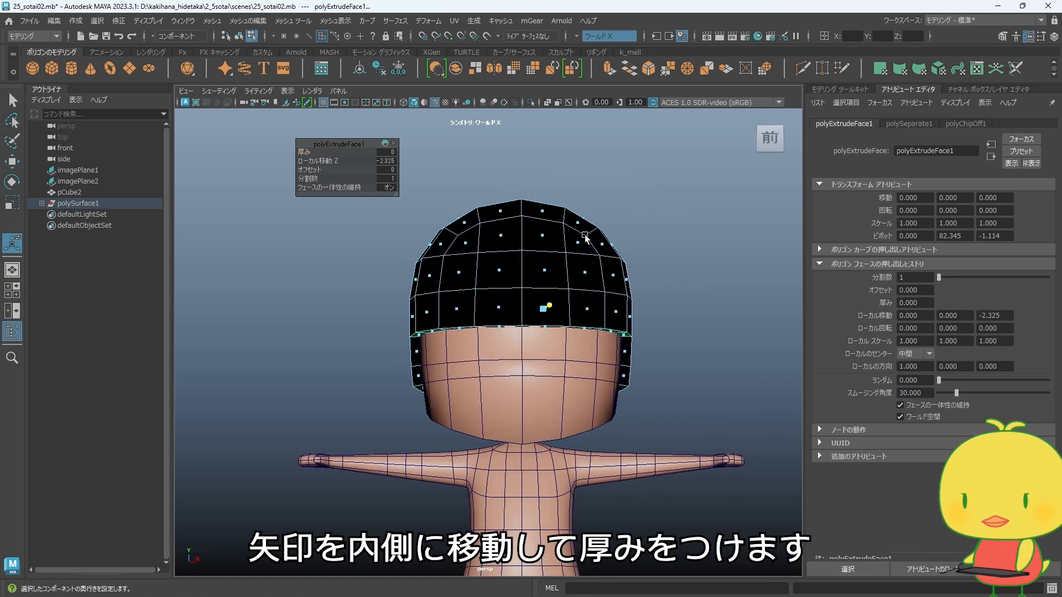
key("w")
right_click_drag(581, 267, 605, 245)
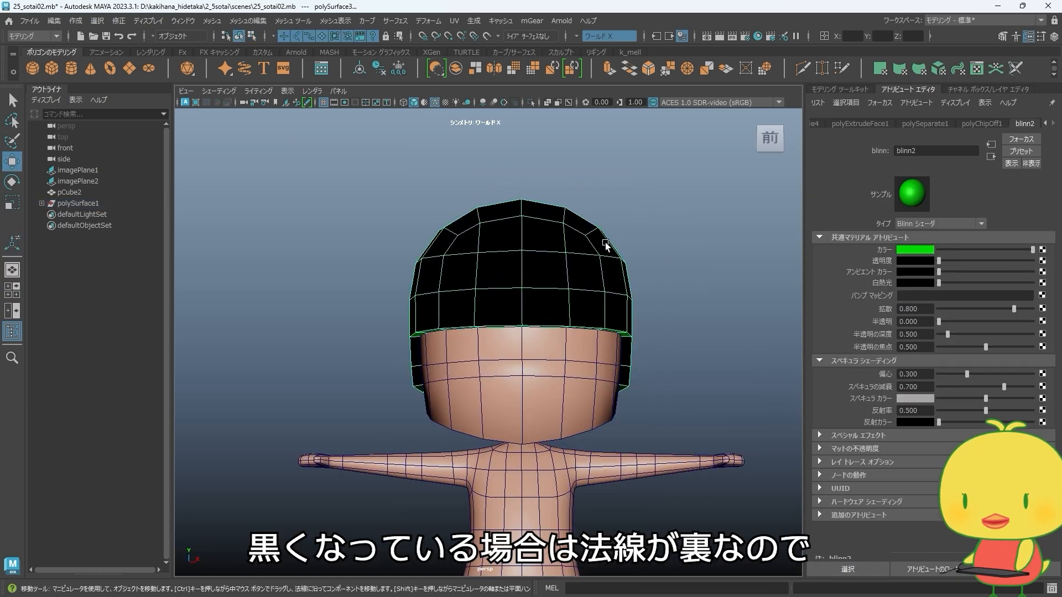
- Reverse the hair mesh's normals so its faces point outward and deselect it
left_click(347, 25)
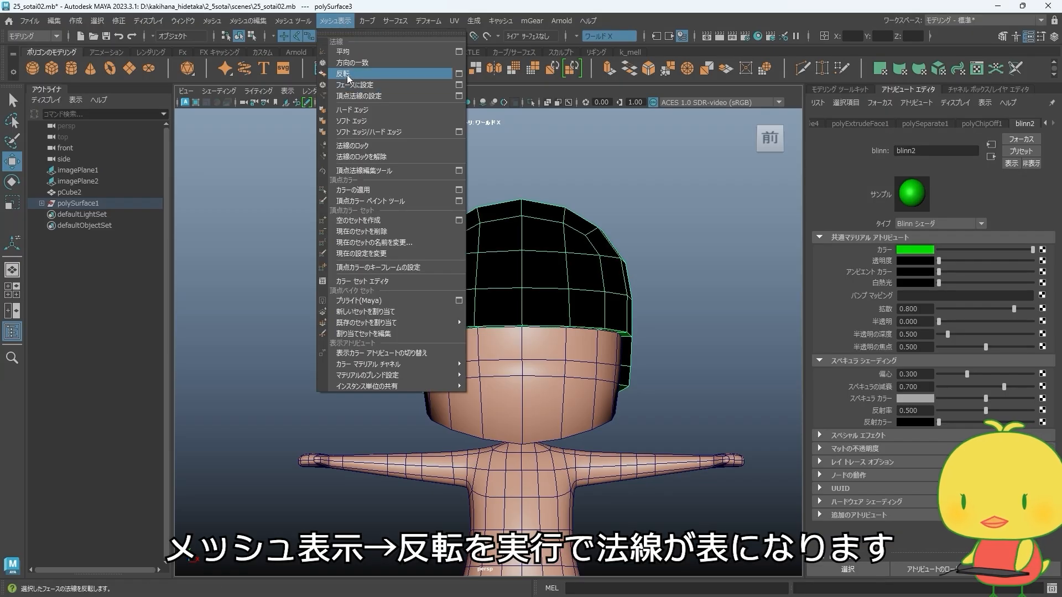
left_click(351, 76)
left_click(669, 260)
scroll(653, 276, "down", 3)
left_click_drag(619, 309, 545, 303, "alt")
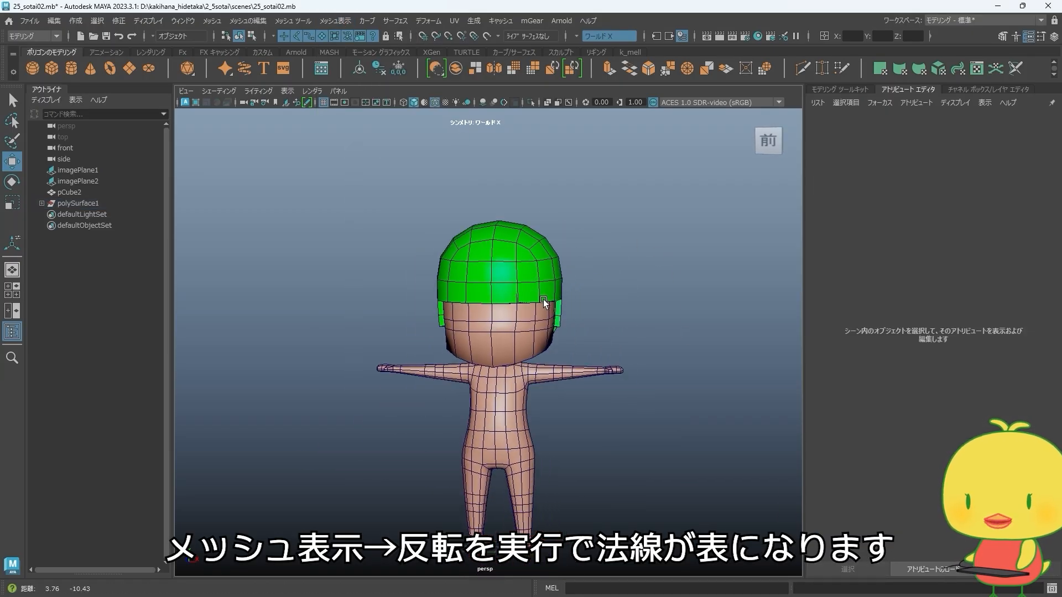
middle_click_drag(545, 303, 545, 267, "alt")
left_click_drag(545, 268, 562, 296, "alt")
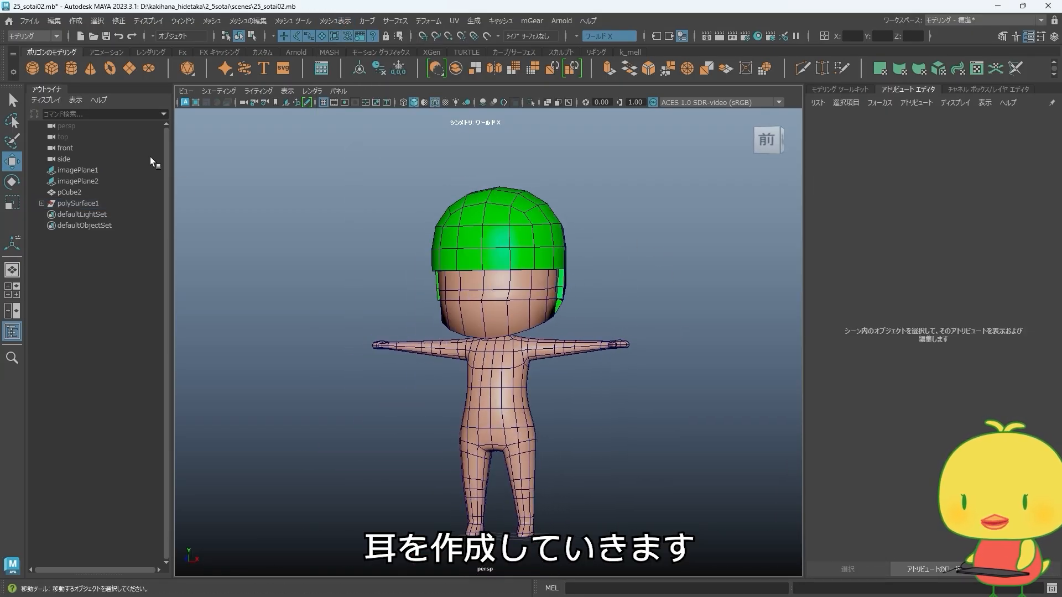
- Create a polygon cube and move it in the front view to the side of the head where the ear belongs
left_click(51, 67)
key("space")
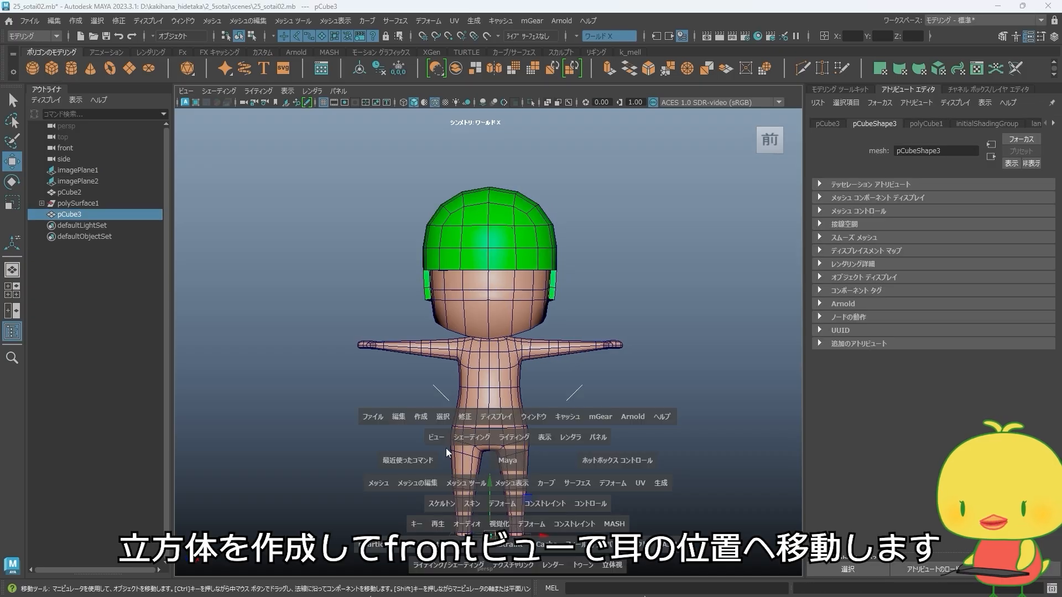
left_click_drag(446, 448, 409, 466)
scroll(420, 486, "down", 2)
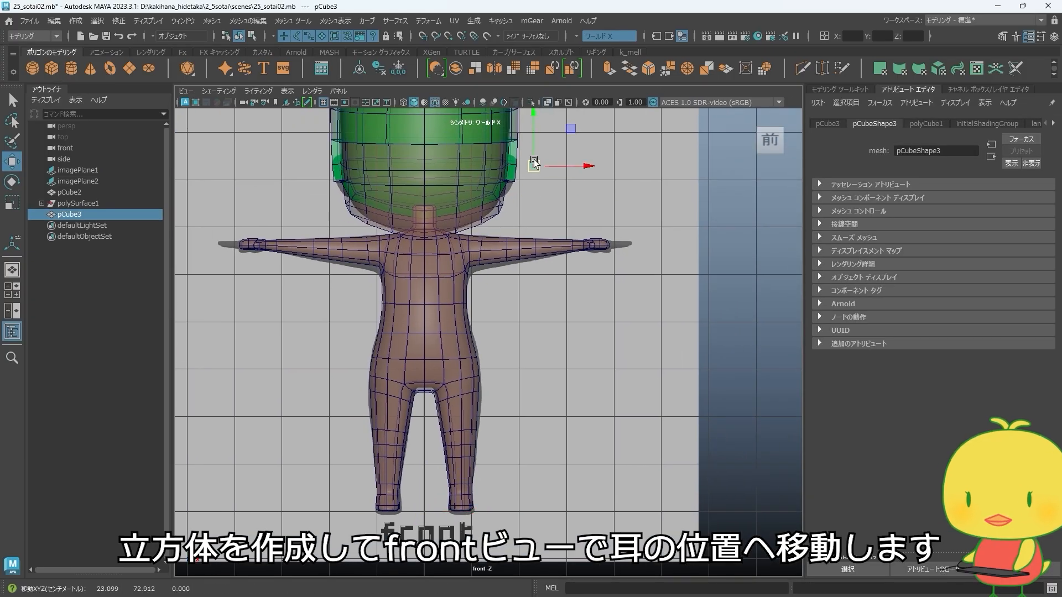
scroll(553, 266, "up", 5)
- Scale the ear cube uniformly to 6.675 and place it at X 22.517, Y 70.39
key("r")
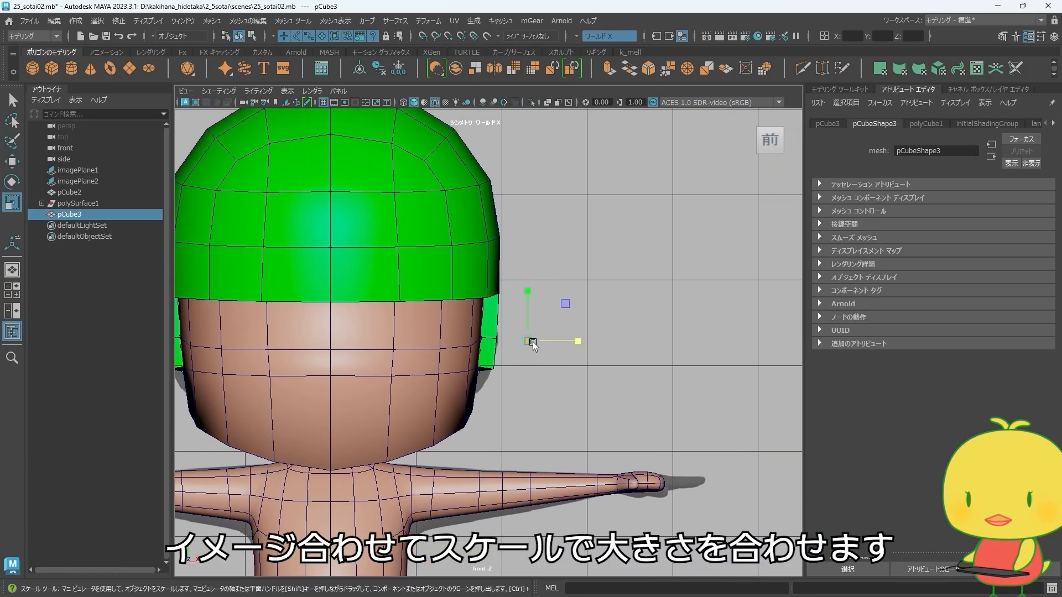
key("w")
left_click_drag(529, 342, 530, 365)
key("r")
key("w")
- Set the ear cube's width, height and depth subdivisions to 3
left_click(1053, 36)
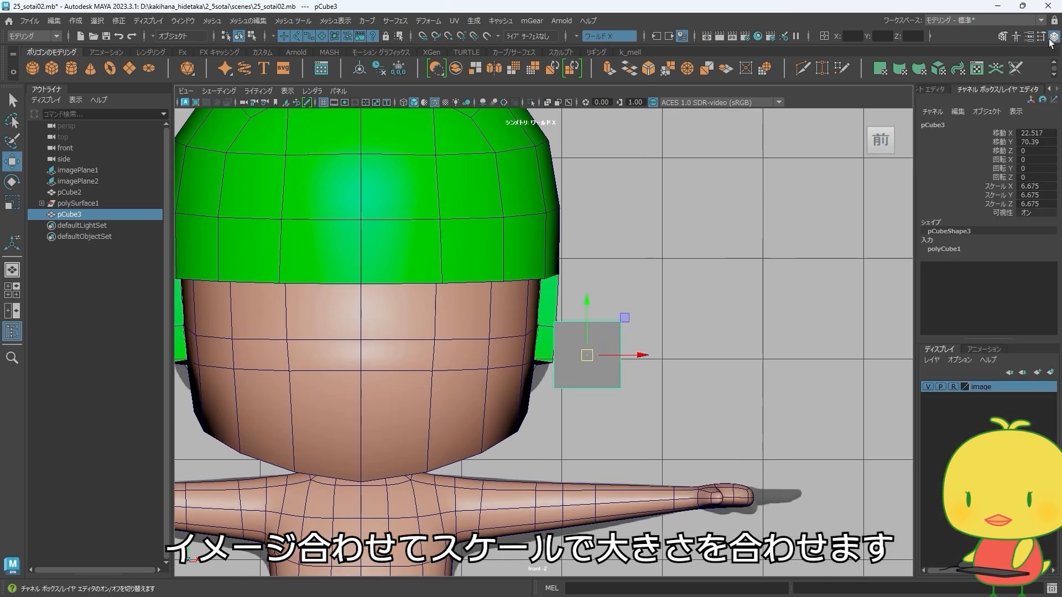
left_click(944, 250)
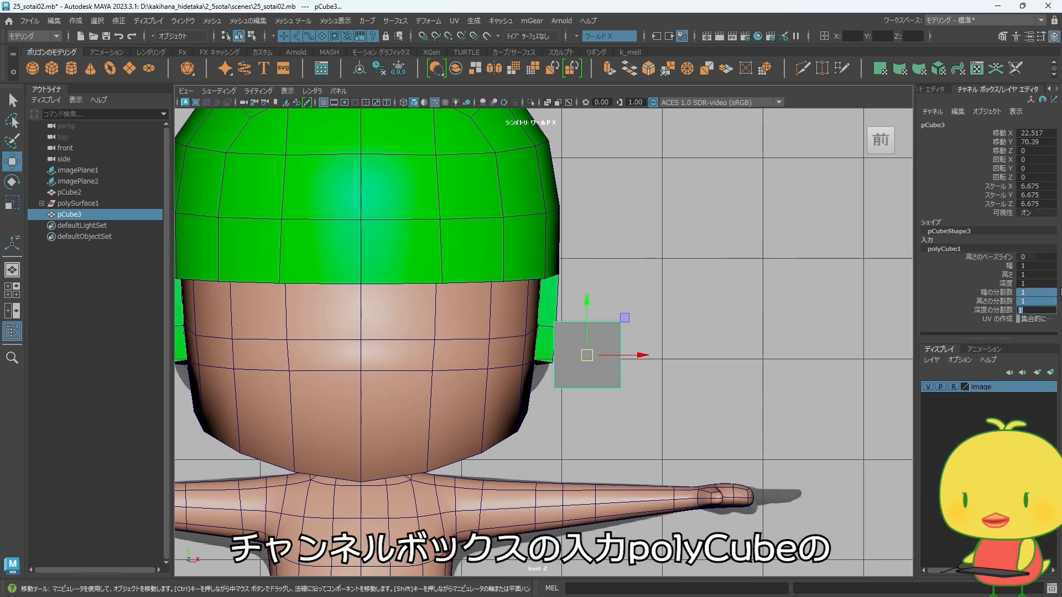
middle_click_drag(574, 377, 543, 391, "alt")
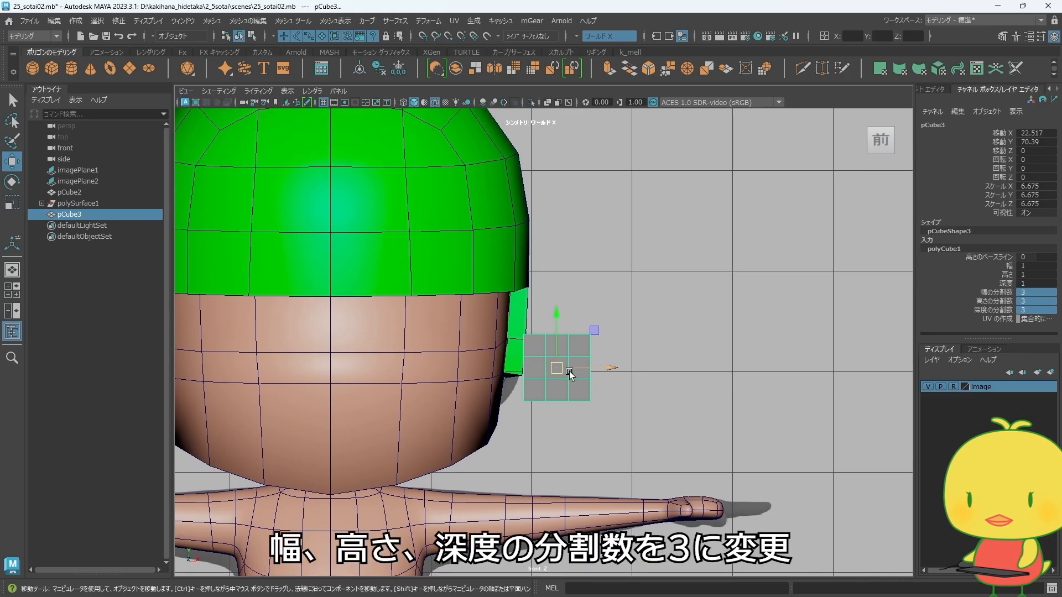
- Narrow the ear cube to a scale of 2.299 in Z and 4.228 in X
key("space")
key("f")
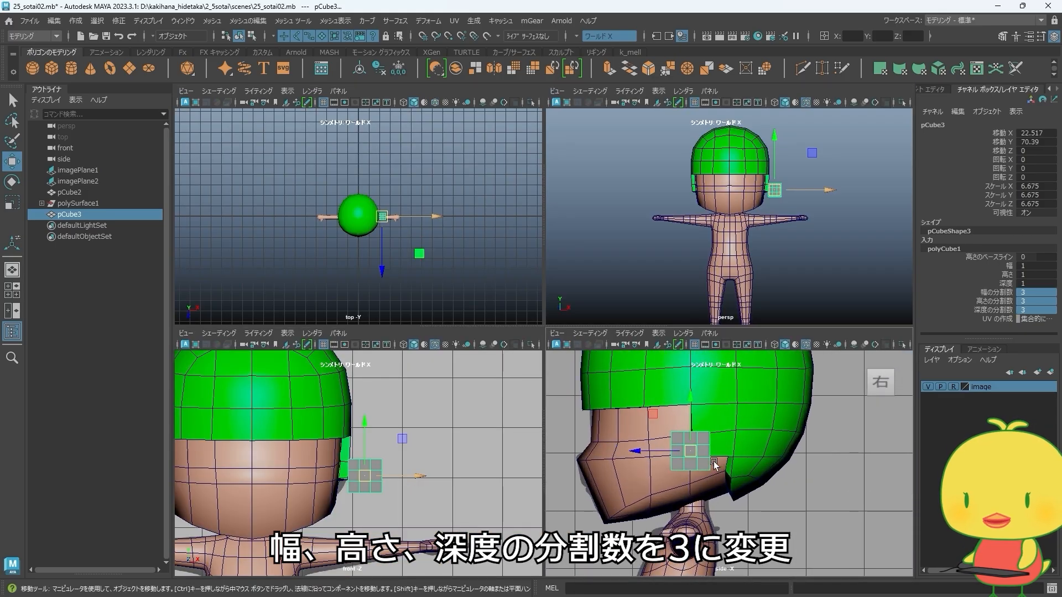
left_click_drag(661, 462, 672, 463)
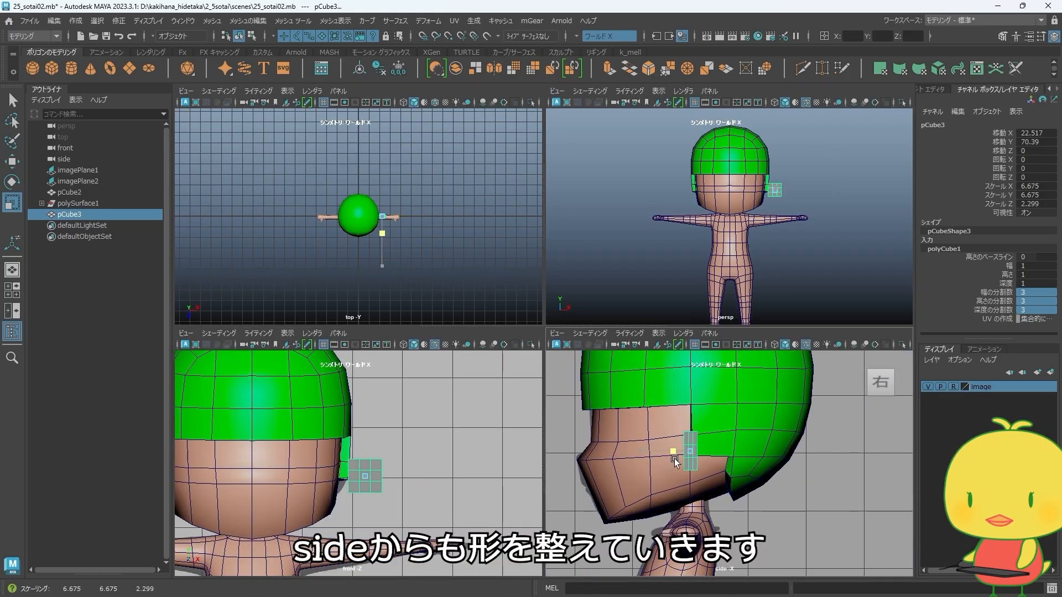
scroll(432, 476, "up", 1)
middle_click_drag(425, 484, 444, 466, "alt")
left_click_drag(419, 461, 413, 461)
key("w")
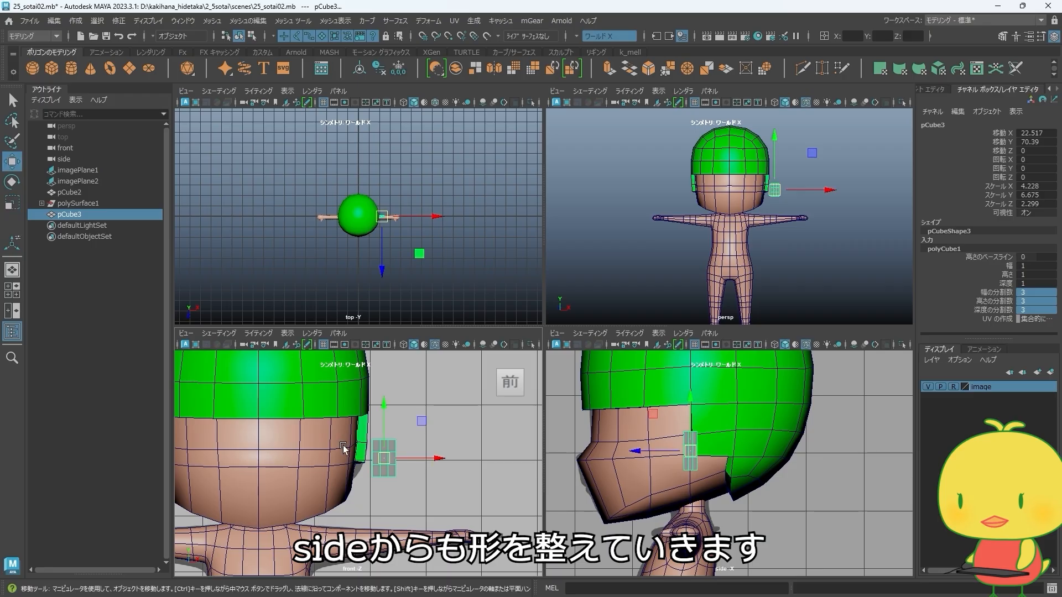
- With X-ray display on in the front view, fit the cube over the reference ear at X 18.025, Y 70.868, with a Y scale of 8.604
key("space")
key("alt+x")
scroll(594, 274, "up", 2)
left_click_drag(618, 331, 551, 332)
scroll(556, 331, "up", 3)
key("r")
left_click_drag(547, 283, 547, 268)
key("w")
left_click_drag(546, 328, 548, 311)
scroll(548, 310, "up", 2)
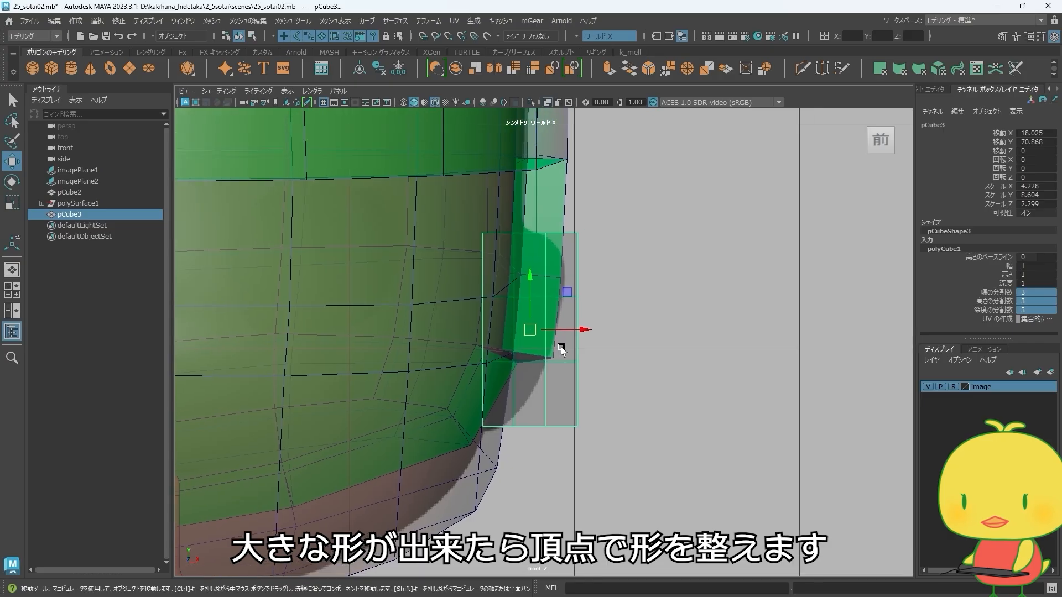
- Turn symmetry off and raise the cube's lower outer vertices to follow the reference earlobe's curve
right_click_drag(570, 281, 541, 340)
right_click_drag(519, 277, 517, 279)
left_click(590, 38)
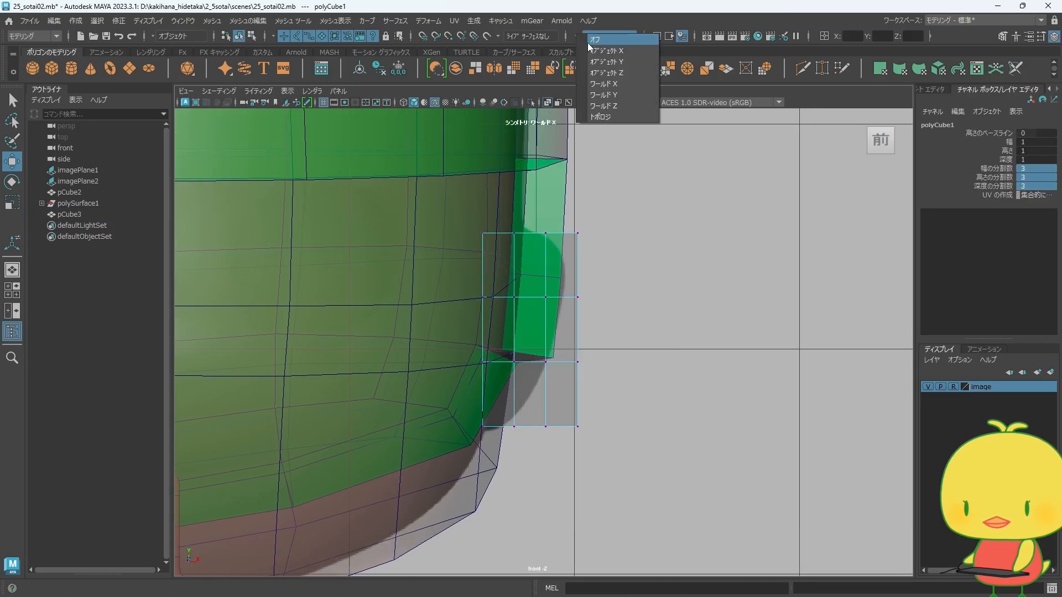
left_click(591, 41)
left_click_drag(591, 445, 518, 405)
left_click_drag(551, 428, 549, 403)
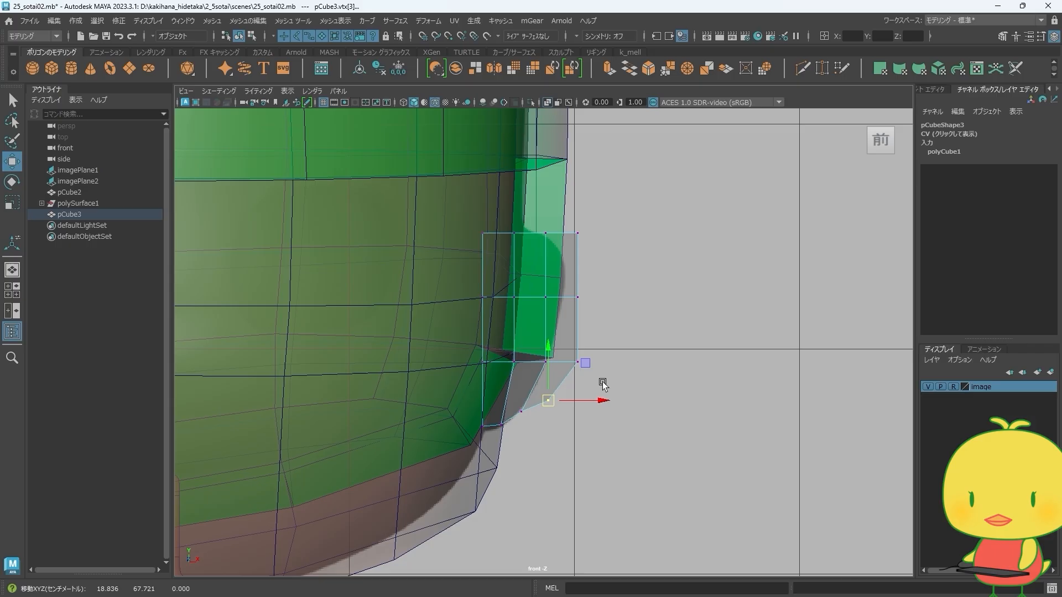
right_click_drag(603, 383, 647, 288, "alt")
middle_click_drag(646, 289, 633, 314, "alt")
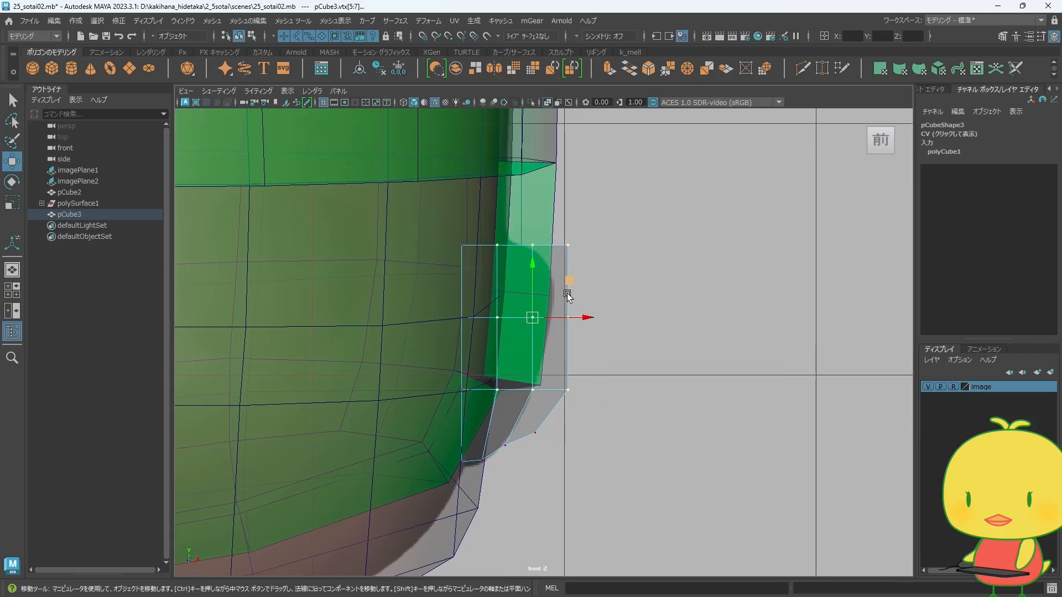
- Shift the ear's vertical vertex columns inward and adjust the lower outer vertex to match the reference width
left_click_drag(575, 317, 567, 316)
left_click_drag(572, 406, 513, 234)
left_click_drag(576, 318, 568, 318)
left_click_drag(580, 404, 541, 234)
left_click_drag(580, 319, 578, 319)
left_click_drag(573, 442, 524, 429)
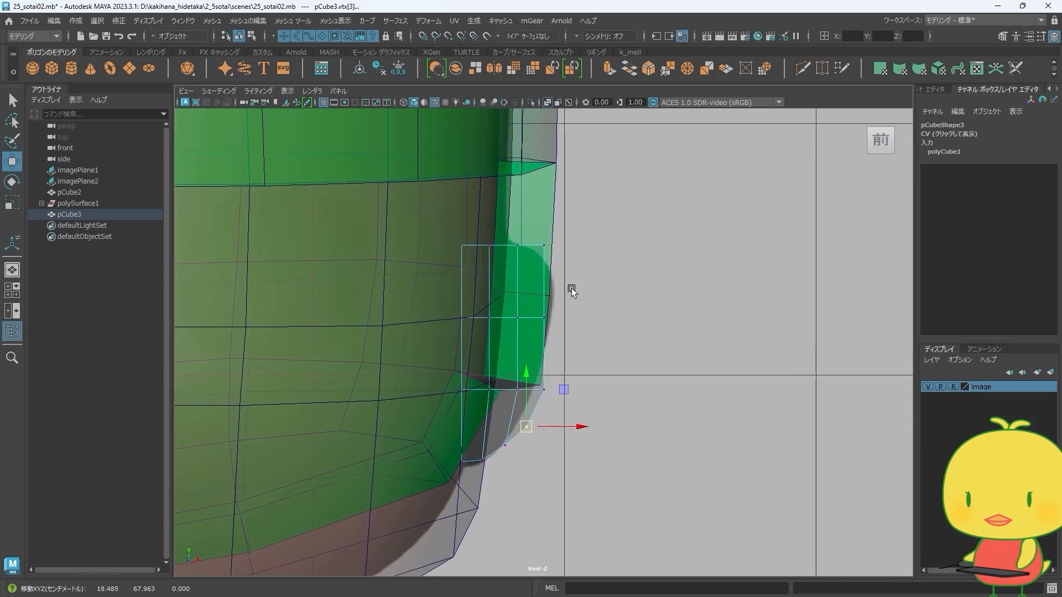
- Round the ear's upper corners and bow its outer edge by moving vertices to match the reference outline
left_click(541, 250)
left_click_drag(493, 254, 485, 241)
left_click_drag(489, 245, 457, 251)
left_click_drag(461, 245, 464, 257)
left_click_drag(529, 303, 555, 331)
left_click_drag(567, 317, 574, 317)
left_click_drag(571, 344, 451, 291)
left_click_drag(505, 282, 506, 278)
left_click_drag(573, 330, 527, 252)
left_click_drag(571, 288, 574, 288)
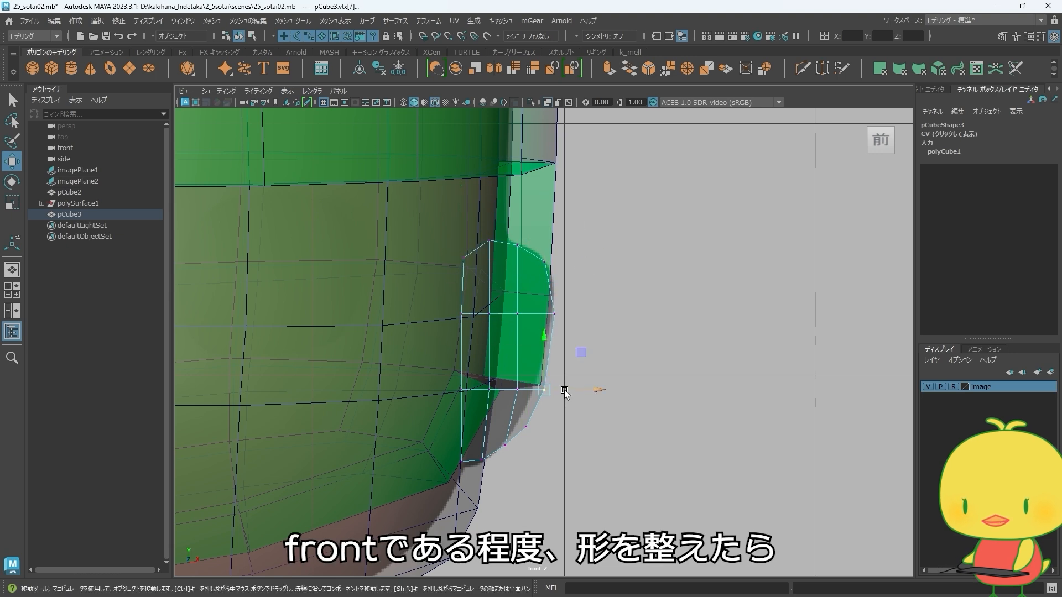
left_click_drag(565, 392, 568, 395)
- Return to object mode and thin the ear to a Z scale of 1.463 in the perspective view
key("F8")
scroll(546, 376, "down", 3)
key("space")
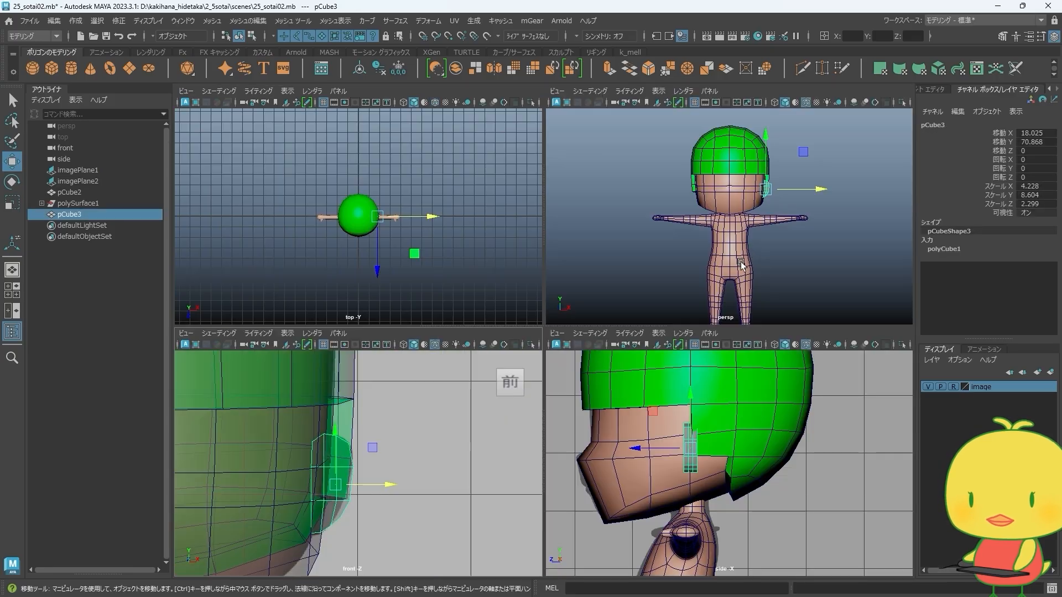
key("space")
left_click_drag(718, 247, 616, 253, "alt")
scroll(616, 253, "up", 1)
scroll(616, 253, "up", 5)
middle_click_drag(769, 320, 704, 384, "alt")
left_click_drag(704, 384, 628, 382, "alt")
scroll(629, 382, "up", 3)
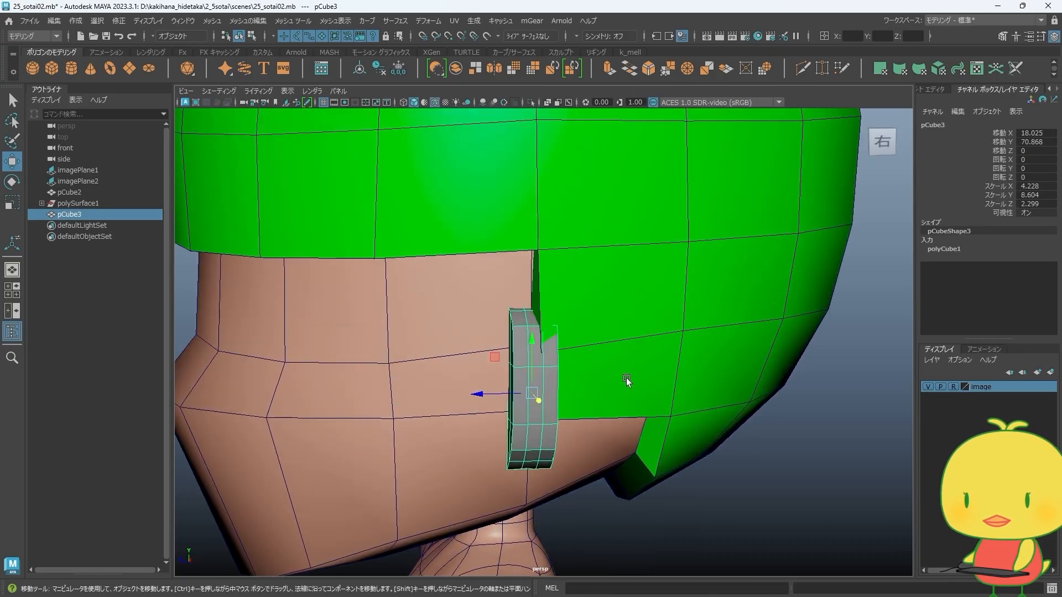
middle_click_drag(561, 390, 540, 329, "alt")
scroll(523, 328, "up", 3)
key("r")
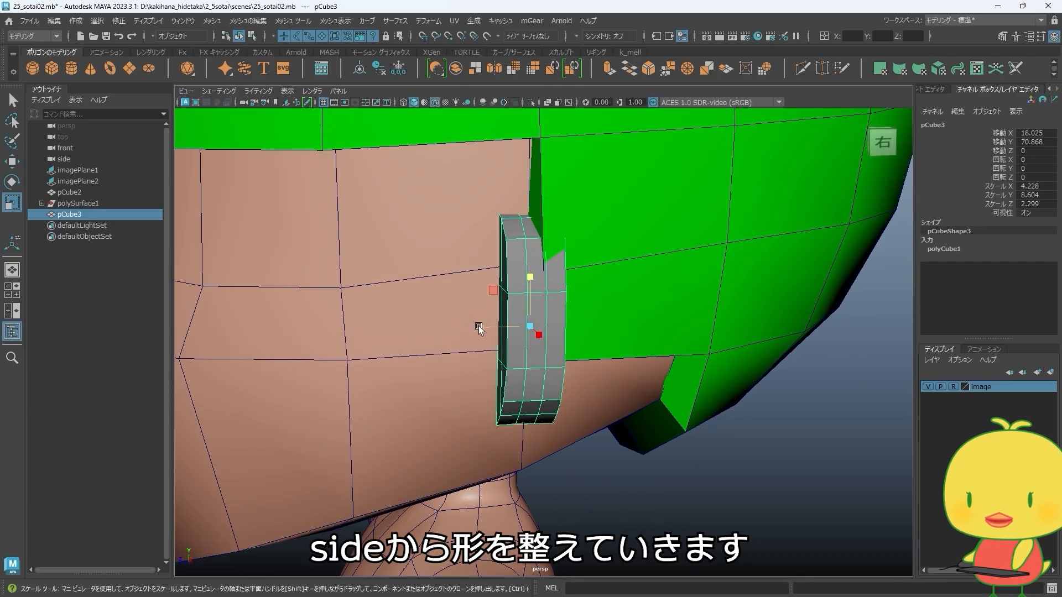
left_click_drag(481, 328, 640, 324)
middle_click_drag(640, 325, 526, 344, "alt")
- Move the ear outward to X 19.342 and widen it to an X scale of 5.635
key("w")
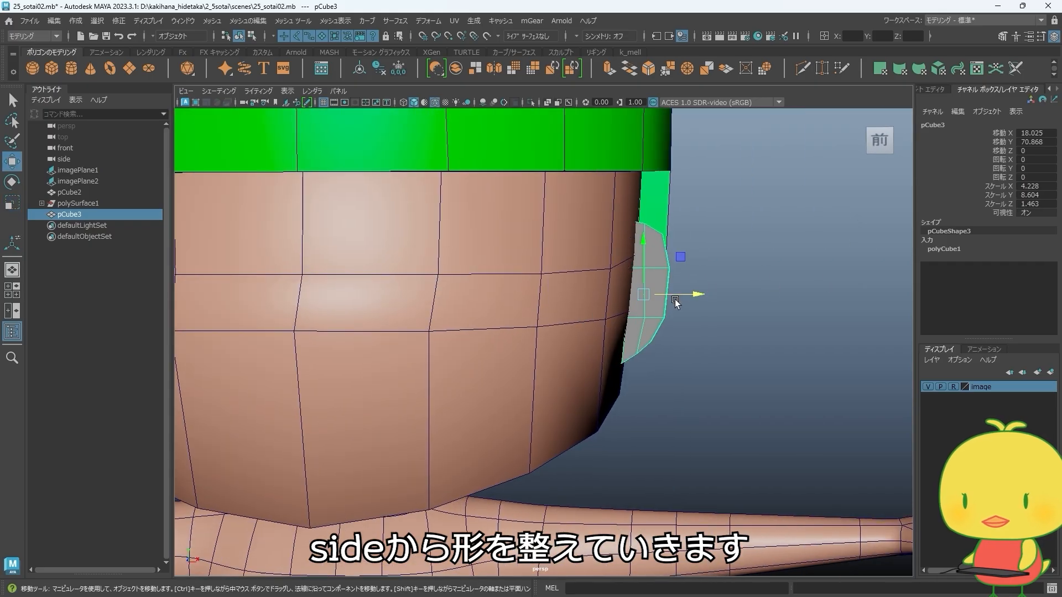
left_click_drag(675, 300, 726, 297)
key("r")
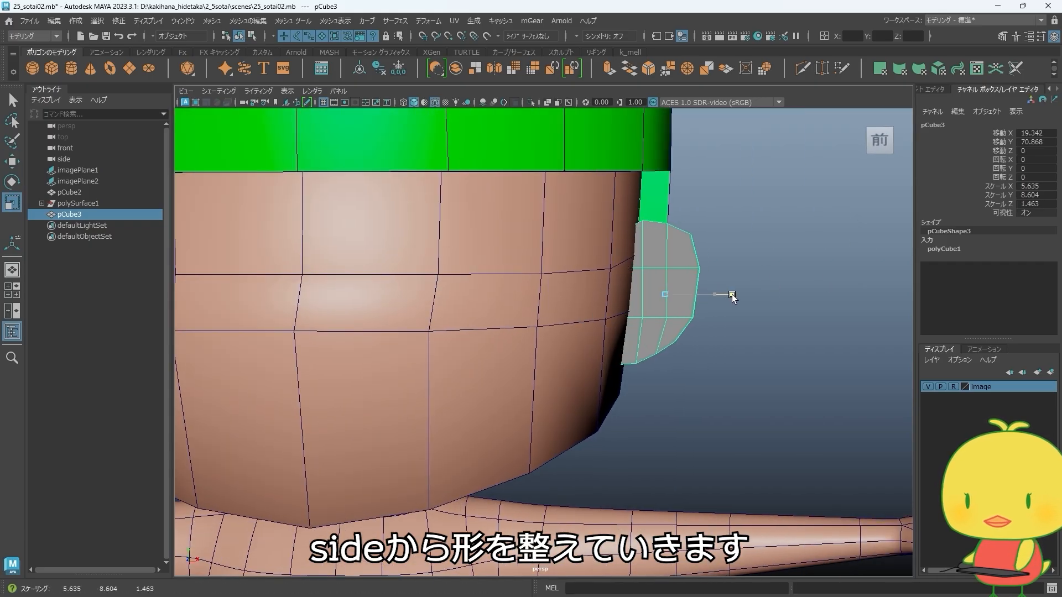
key("w")
- Rotate the ear to 13.334 degrees in Y so it angles outward from the head, and adjust its position
right_click_drag(719, 282, 619, 273, "alt")
left_click_drag(619, 272, 518, 299, "alt")
middle_click_drag(517, 298, 559, 370, "alt")
right_click_drag(559, 370, 589, 369, "alt")
key("e")
mouse_move(538, 374)
left_mouse_down()
mouse_move(527, 373)
mouse_move(550, 371)
left_mouse_up()
key("w")
left_click_drag(550, 372, 639, 354, "alt")
left_click_drag(687, 309, 588, 356)
left_click(686, 384)
right_click_drag(685, 384, 638, 363, "alt")
left_click_drag(638, 363, 692, 349, "alt")
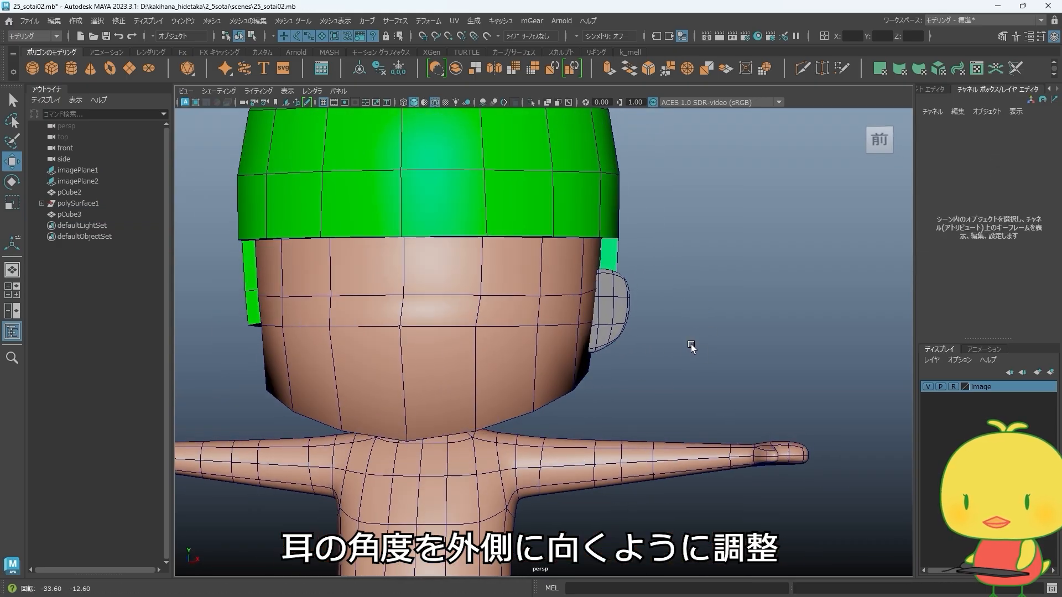
- Reposition the ear against the side of the head at X 18.845, Y 71.284, Z -0.18
right_click_drag(692, 349, 476, 331, "alt")
middle_click_drag(476, 331, 509, 295, "alt")
right_click_drag(614, 302, 678, 331, "alt")
left_click_drag(677, 332, 520, 349, "alt")
left_click(543, 305)
left_click_drag(516, 306, 662, 314)
left_click(546, 267)
left_click(542, 295)
left_click(663, 315)
right_click_drag(663, 316, 714, 327, "alt")
left_click_drag(715, 328, 584, 310, "alt")
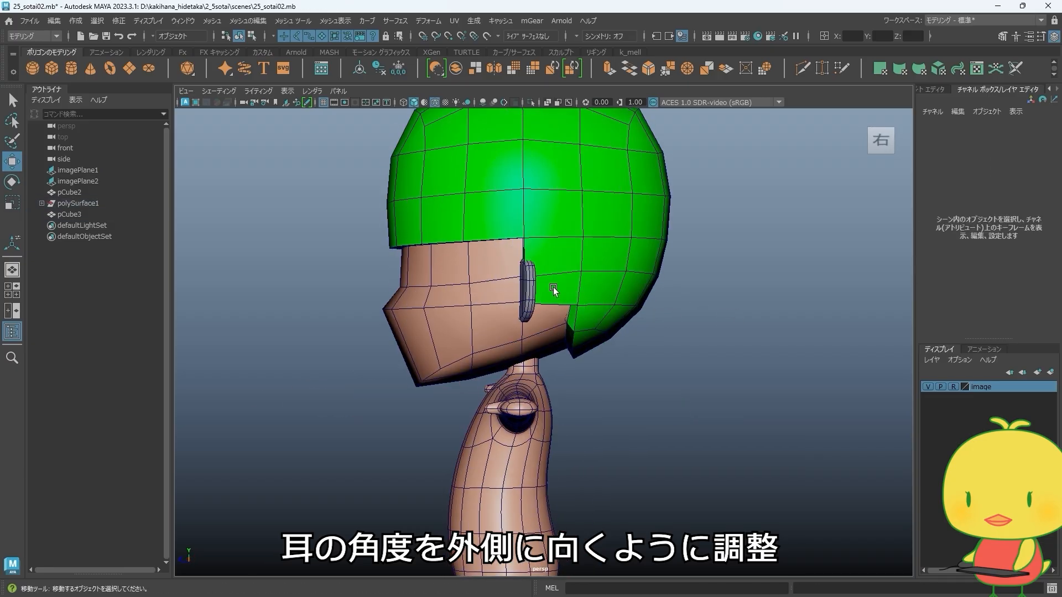
left_click(530, 289)
left_click_drag(508, 291, 505, 291)
left_click_drag(514, 299, 546, 300, "alt")
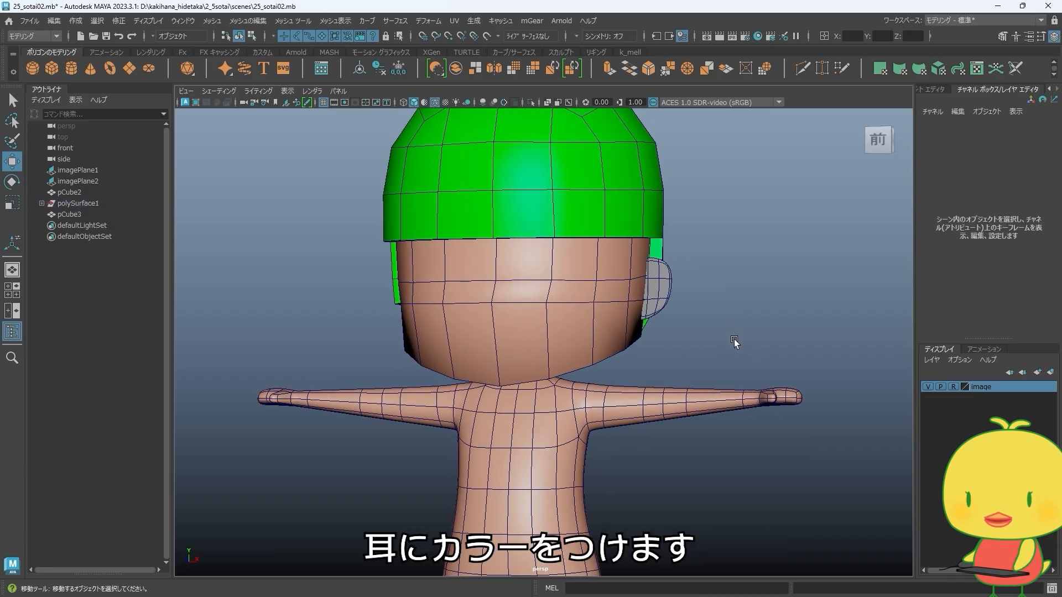
- Assign the existing blinn1 skin material to the ear and mirror the ear to the opposite side of the head
right_click_drag(726, 330, 689, 320, "alt")
left_click_drag(688, 320, 668, 313, "alt")
left_click(640, 293)
middle_click_drag(658, 298, 596, 266, "alt")
right_click(579, 245)
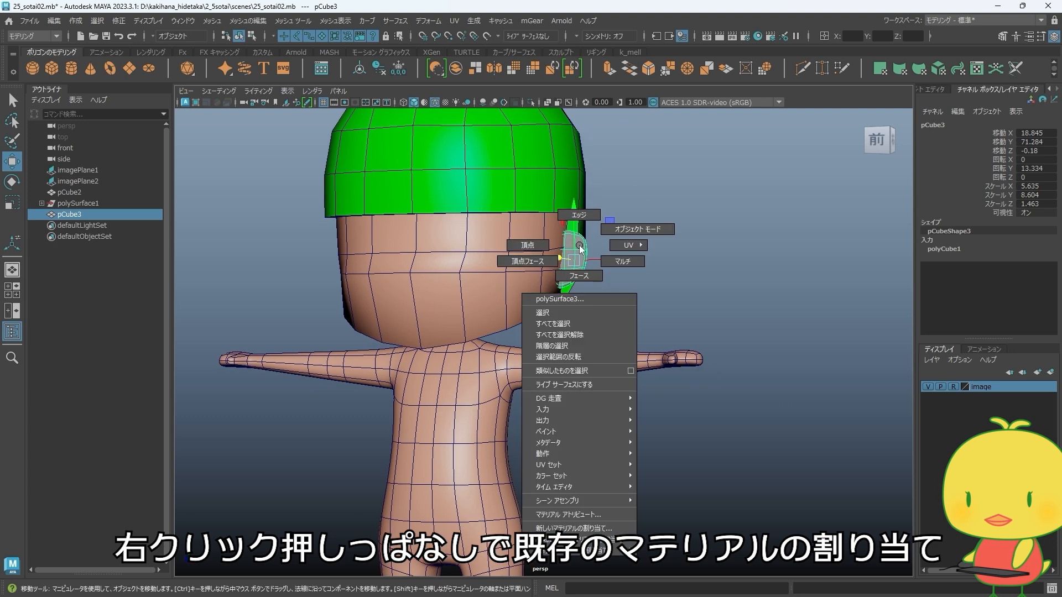
right_click_drag(594, 327, 598, 550)
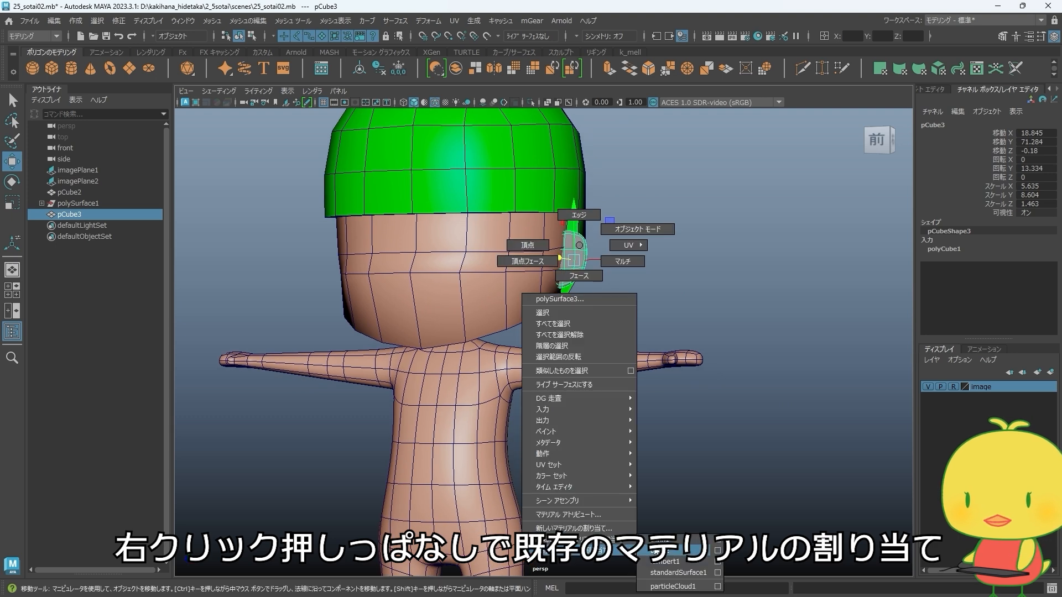
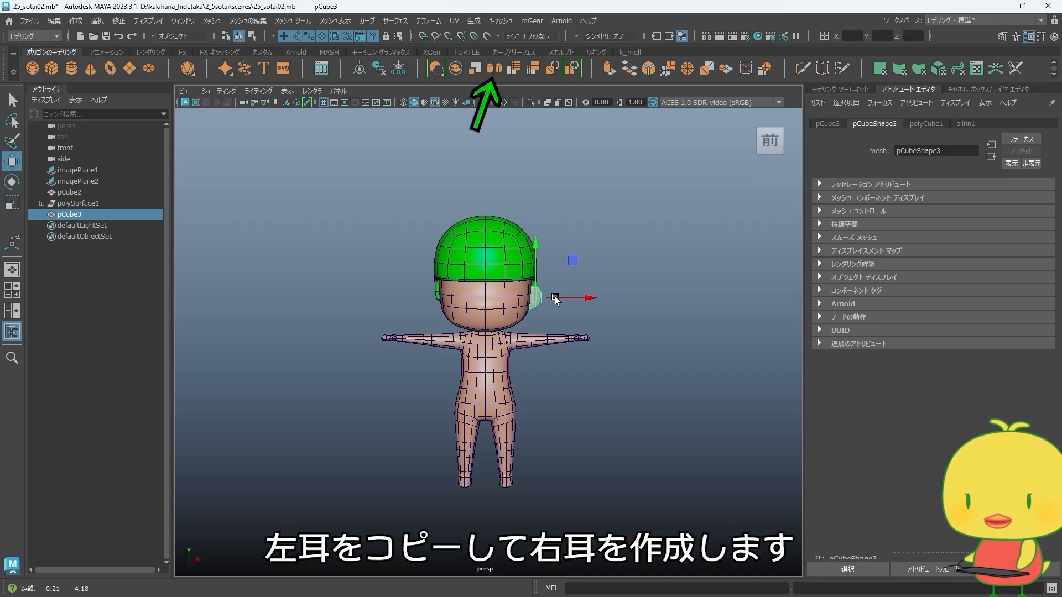
scroll(555, 298, "up", 1)
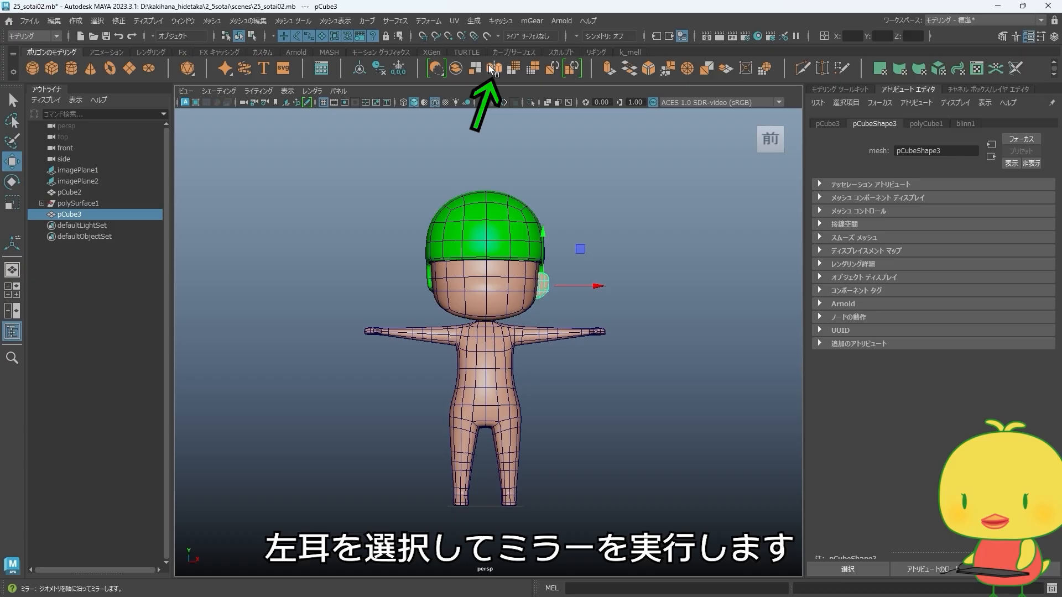
left_click(494, 66)
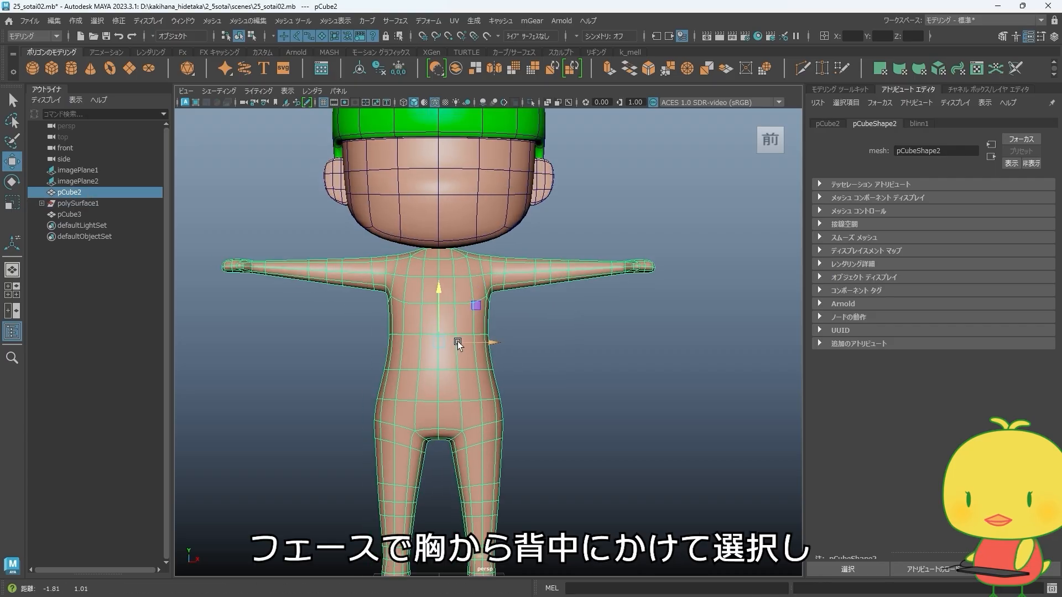
- Select the band of body faces around the chest and back, plus the brief-shaped faces around the hips and crotch
right_click_drag(456, 341, 470, 310)
left_click_drag(540, 337, 382, 323)
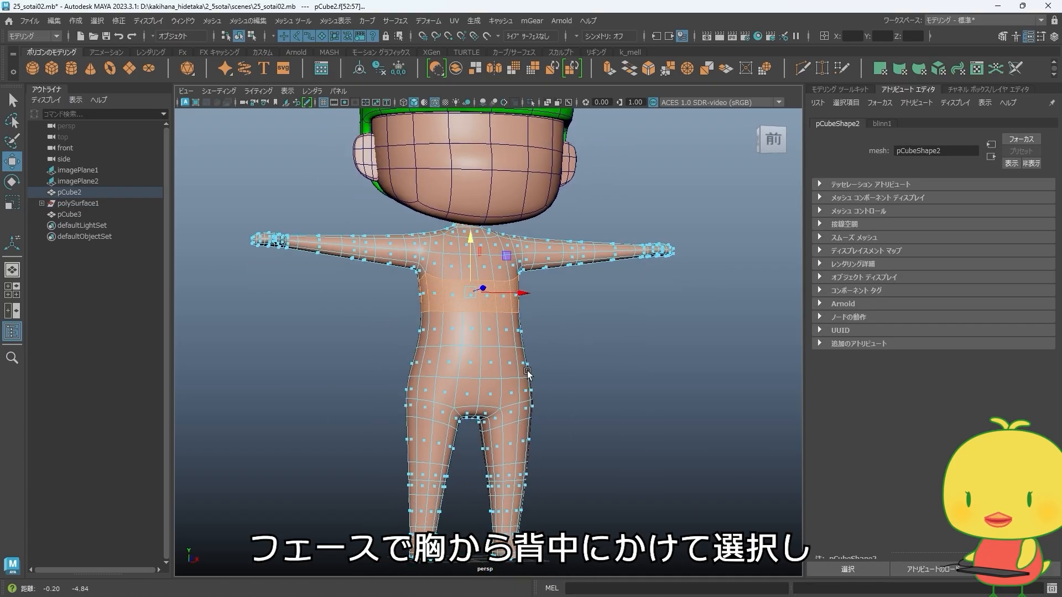
right_click_drag(511, 387, 547, 399, "alt")
middle_click_drag(547, 400, 532, 359, "alt")
left_click_drag(532, 357, 379, 334)
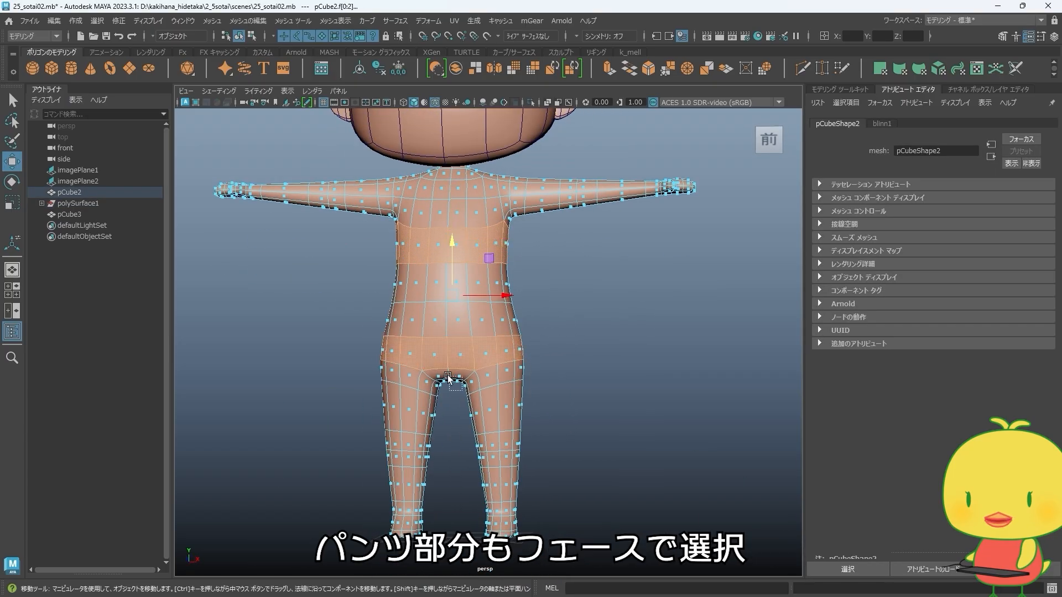
left_click_drag(448, 376, 447, 375, "shift")
left_click_drag(452, 417, 450, 399, "alt")
right_click_drag(381, 412, 406, 429, "alt")
left_click_drag(405, 430, 393, 436, "alt")
left_click_drag(416, 417, 520, 403, "shift")
left_click_drag(632, 427, 503, 351, "alt")
middle_click_drag(466, 250, 490, 325, "alt")
- Assign a new Blinn material to the selected faces, set its color to black, and return to object mode with nothing selected
right_click_drag(507, 281, 536, 527)
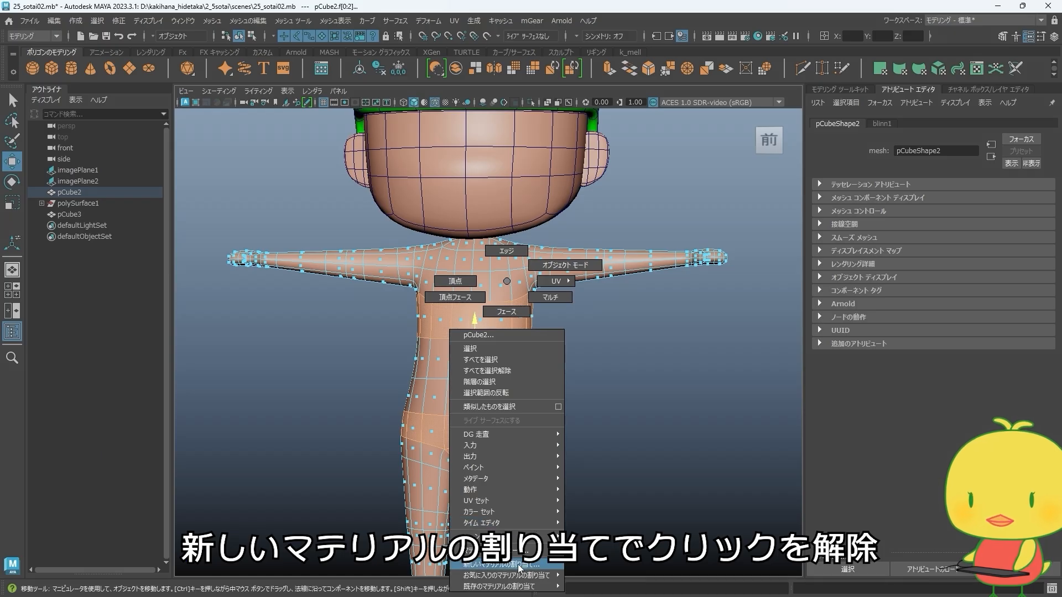
right_click_drag(520, 569, 519, 567)
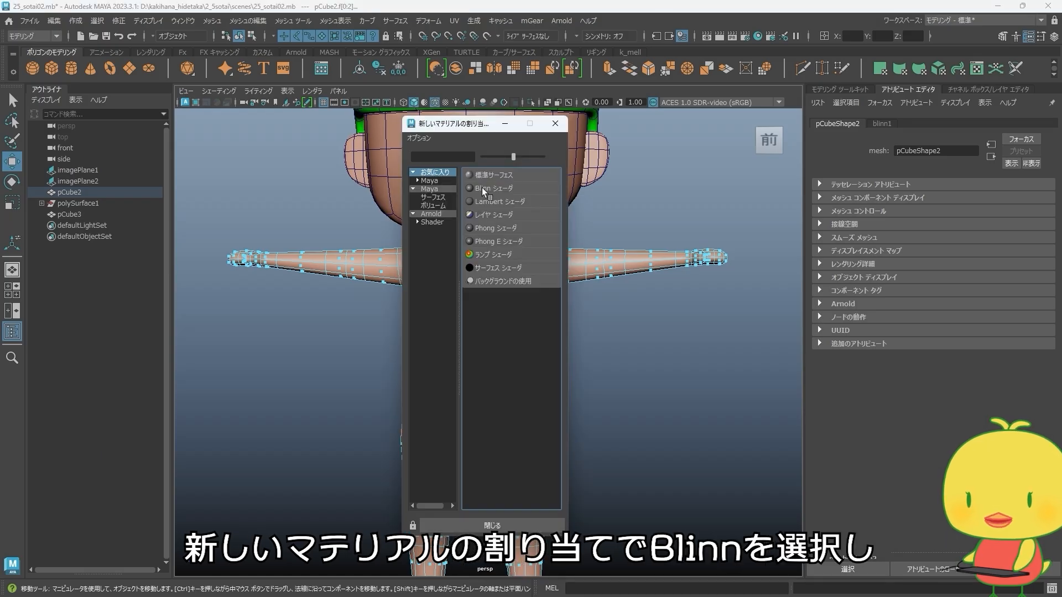
left_click(483, 189)
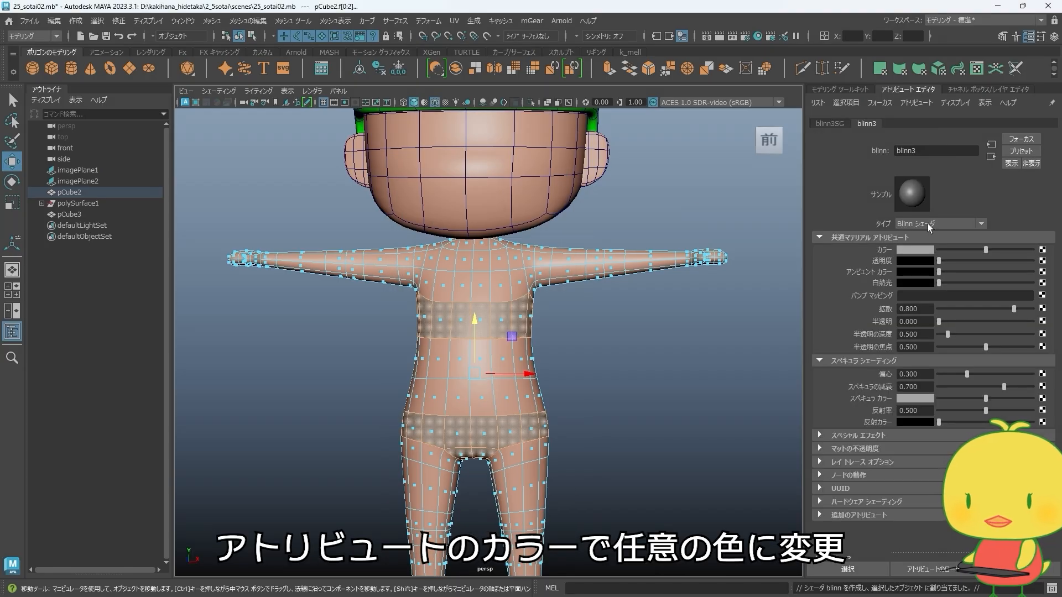
left_click_drag(986, 249, 938, 249)
left_click(684, 359)
scroll(625, 347, "down", 3)
right_click_drag(547, 351, 568, 335)
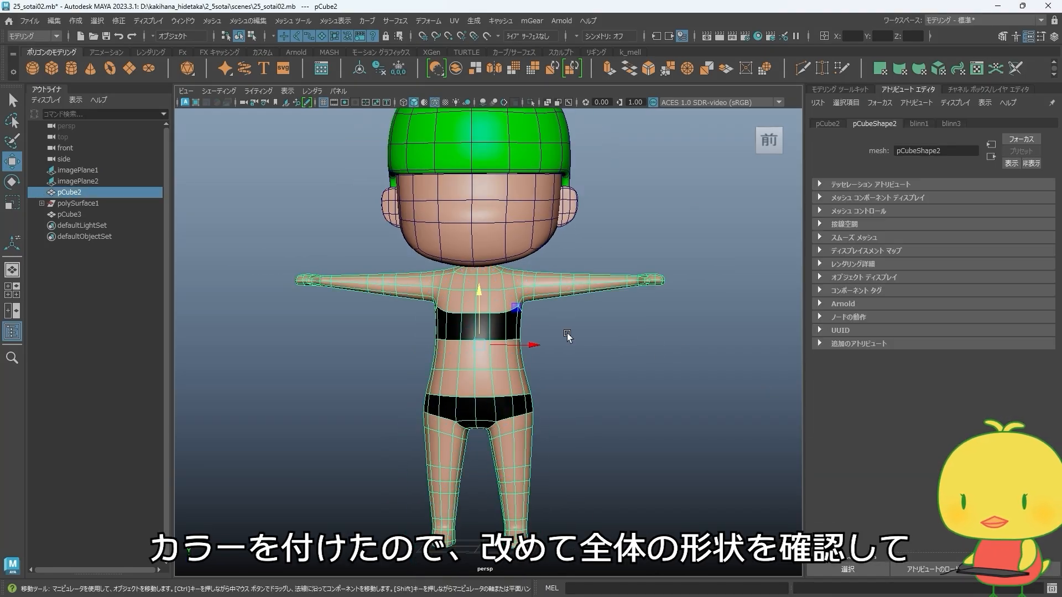
left_click(568, 335)
- Turn on World X symmetry and adjust the body's front vertices above the black chest band
scroll(568, 336, "down", 2)
left_click_drag(568, 336, 537, 359, "alt")
scroll(571, 380, "up", 6)
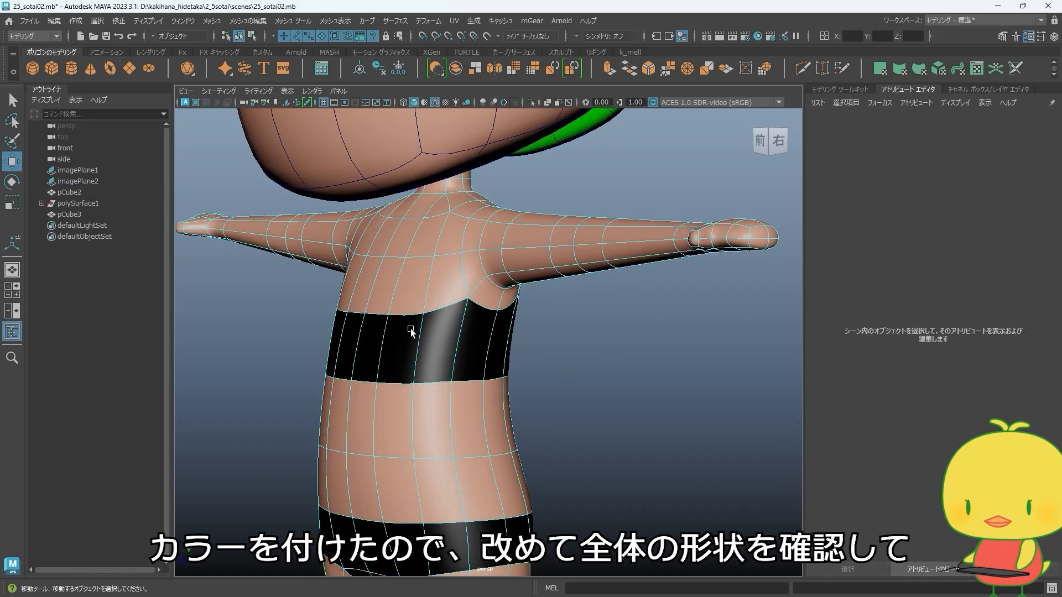
left_click(409, 315)
mouse_move(412, 318)
left_mouse_down("alt")
mouse_move(461, 315)
mouse_move(440, 317)
mouse_move(361, 253)
mouse_move(336, 296)
mouse_move(401, 318)
left_mouse_up("alt")
left_click(576, 37)
left_click(600, 90)
double_click(421, 323)
key("F9")
left_click(408, 282)
left_click_drag(408, 265, 386, 283)
left_click_drag(431, 337, 409, 338, "alt")
- Refine the remaining upper chest vertices toward the underarm and return to object mode
left_click(465, 285)
left_click_drag(464, 260, 386, 276)
left_click(431, 292)
left_click(455, 289)
left_click_drag(400, 267, 399, 267)
left_click_drag(410, 293, 602, 335, "alt")
right_click_drag(603, 334, 427, 332, "alt")
key("F8")
- Deselect the body, check the whole character from several angles, and turn off wireframe on shaded
left_click(597, 401)
left_click_drag(597, 401, 608, 404, "alt")
right_click_drag(609, 404, 481, 381, "alt")
left_click_drag(481, 381, 652, 404, "alt")
right_click_drag(653, 404, 687, 407, "alt")
left_click_drag(688, 408, 509, 398, "alt")
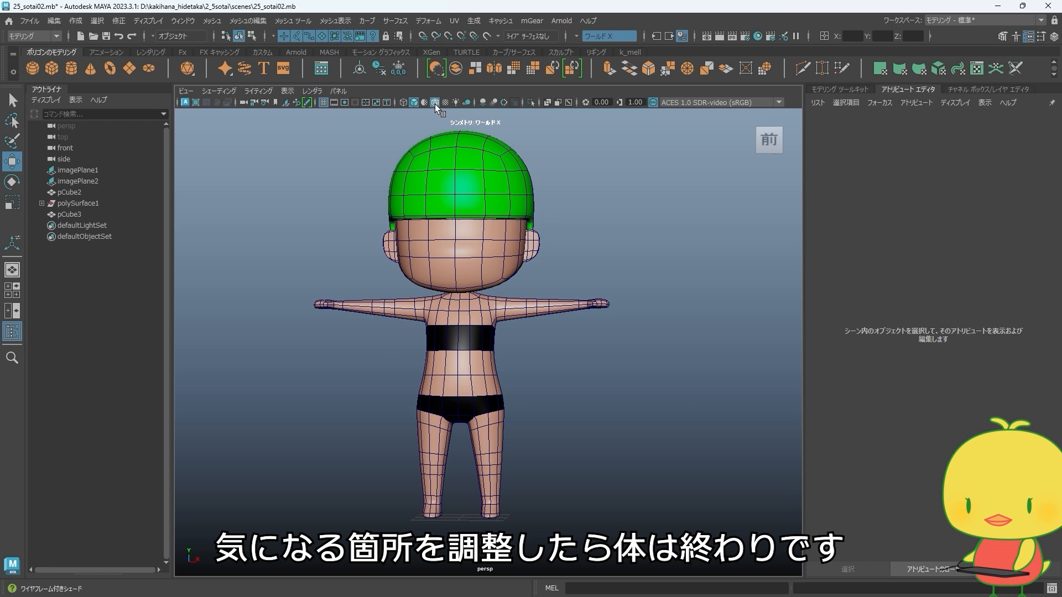
left_click(435, 102)
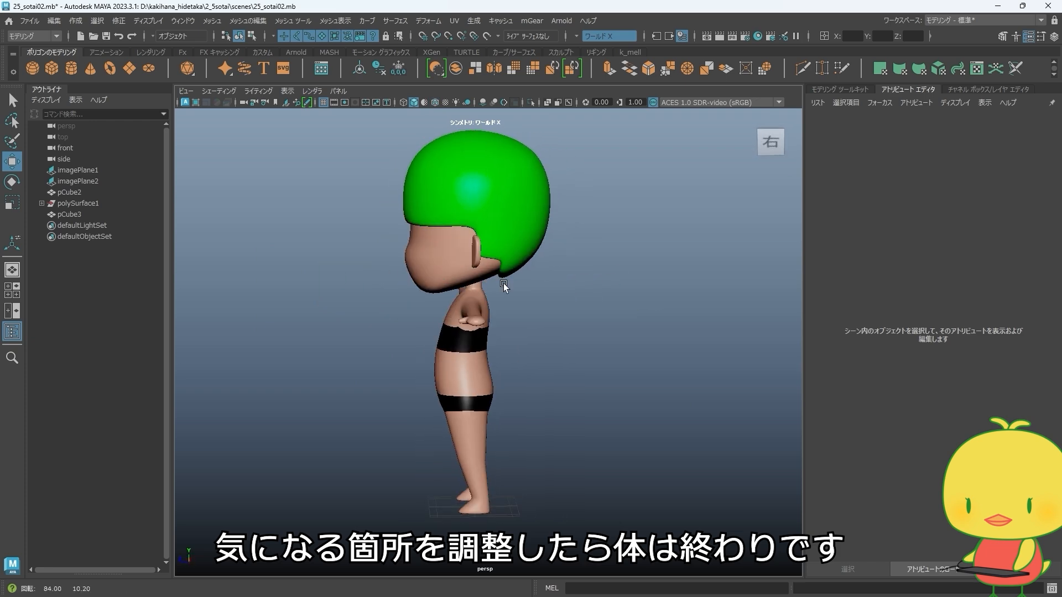